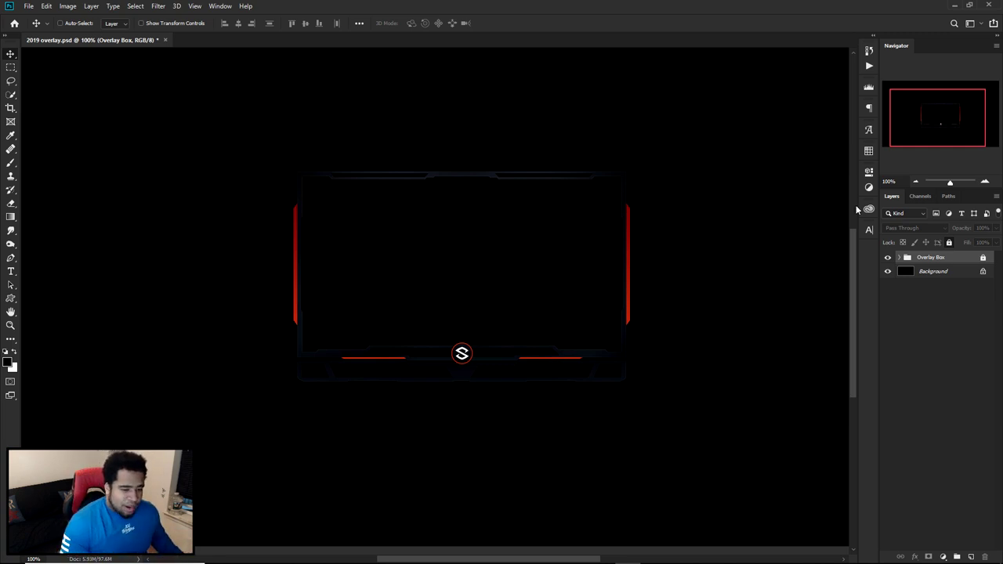
Unlock the Overlay Box group and expand it and its nested group to review the layers inside
click(908, 257)
click(898, 257)
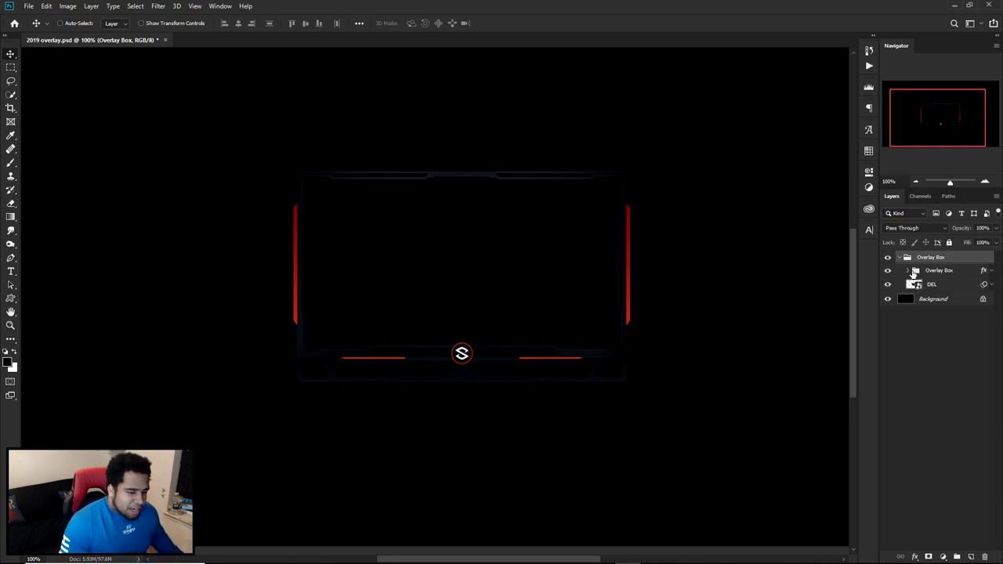
click(907, 270)
scroll(940, 313, down, 2)
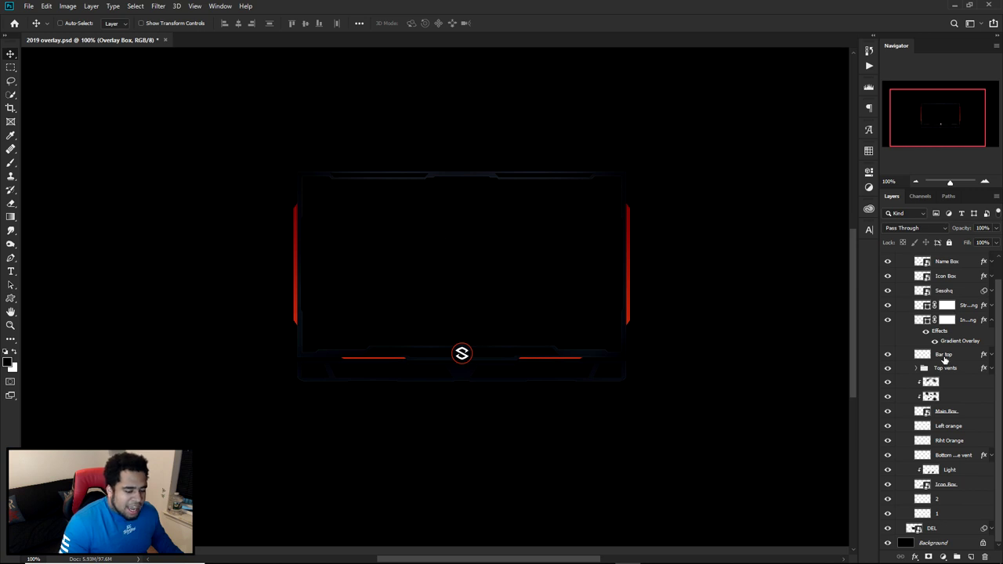
scroll(945, 357, up, 2)
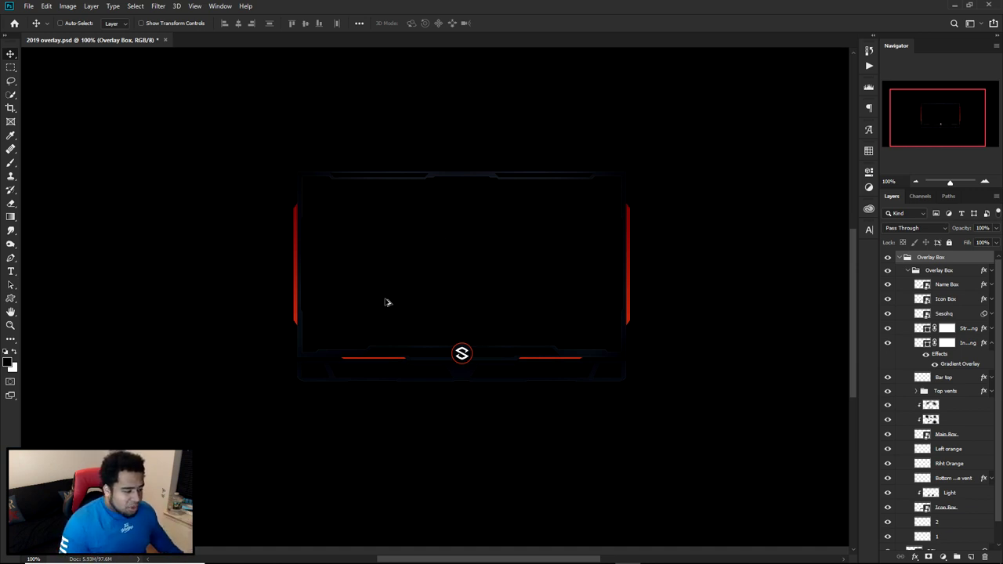
Examine the overlay frame's lower corner, side accents and top edge up close
scroll(303, 364, up, 3)
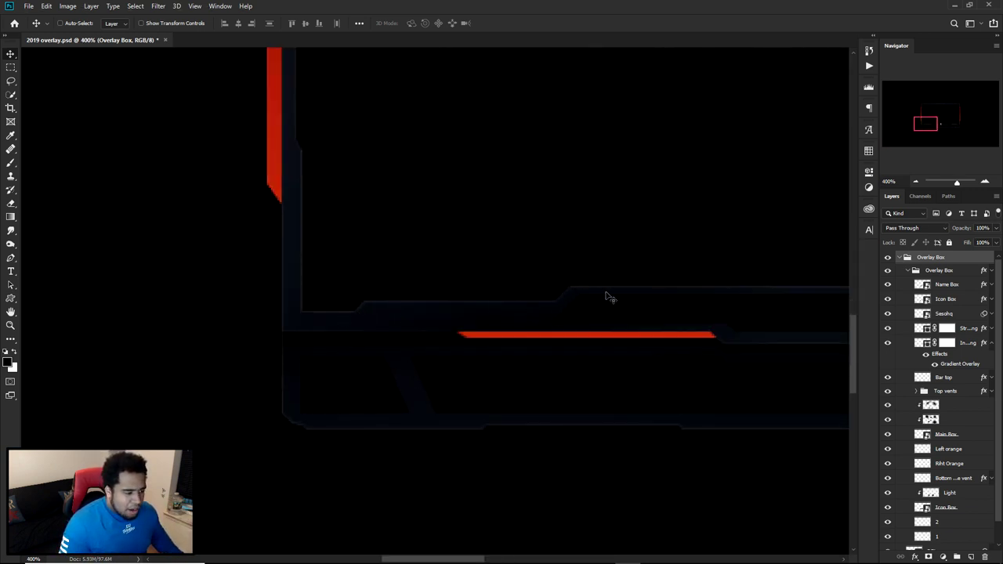
scroll(470, 231, down, 2)
drag(371, 210, 444, 401)
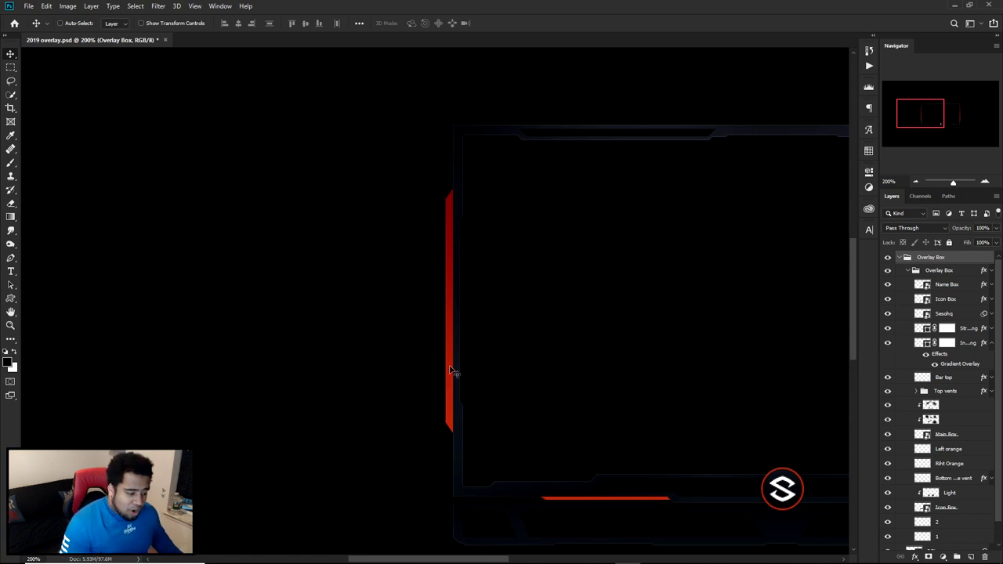
drag(666, 408, 450, 327)
drag(579, 415, 537, 421)
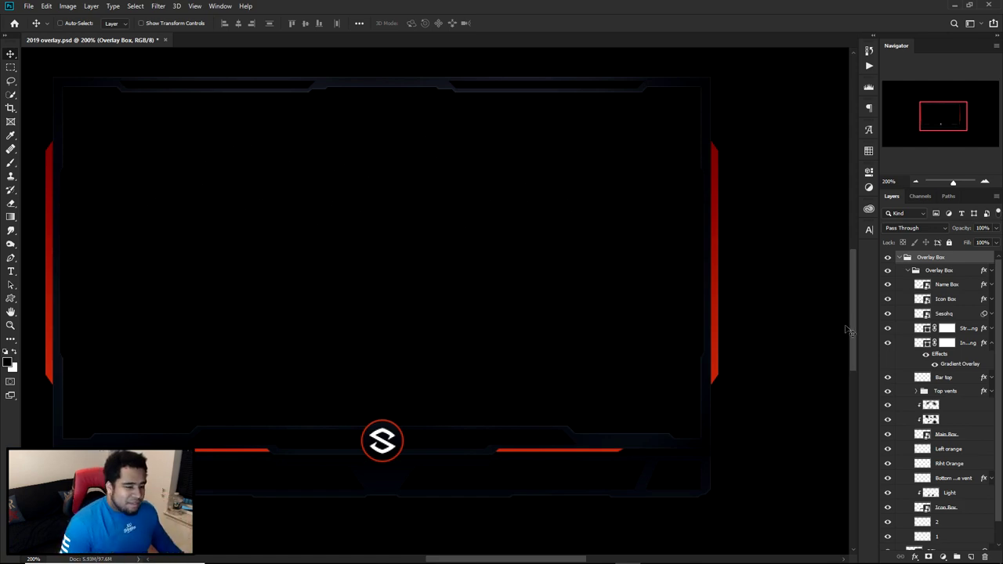
Try moving the whole overlay group, the Main Box layer and the orange side accent separately, undoing each move
drag(709, 105, 725, 235)
key(ctrl+z)
click(944, 435)
drag(627, 313, 470, 148)
key(ctrl+z)
drag(712, 241, 788, 217)
key(ctrl+z)
click(50, 234)
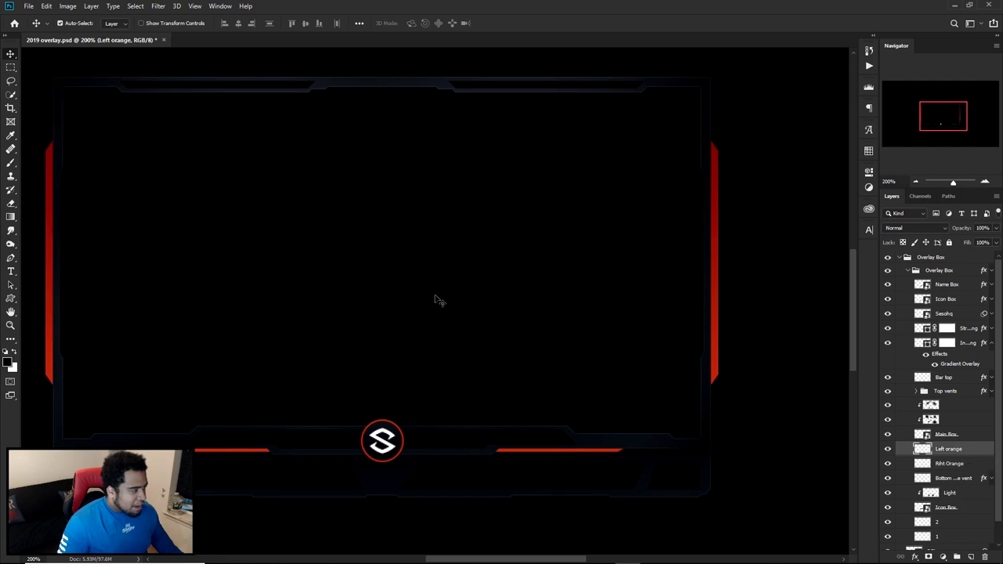
Try shifting the Main Box and the lower frame pieces apart from the rest of the overlay, undoing each move
click(582, 453)
drag(579, 453, 584, 405)
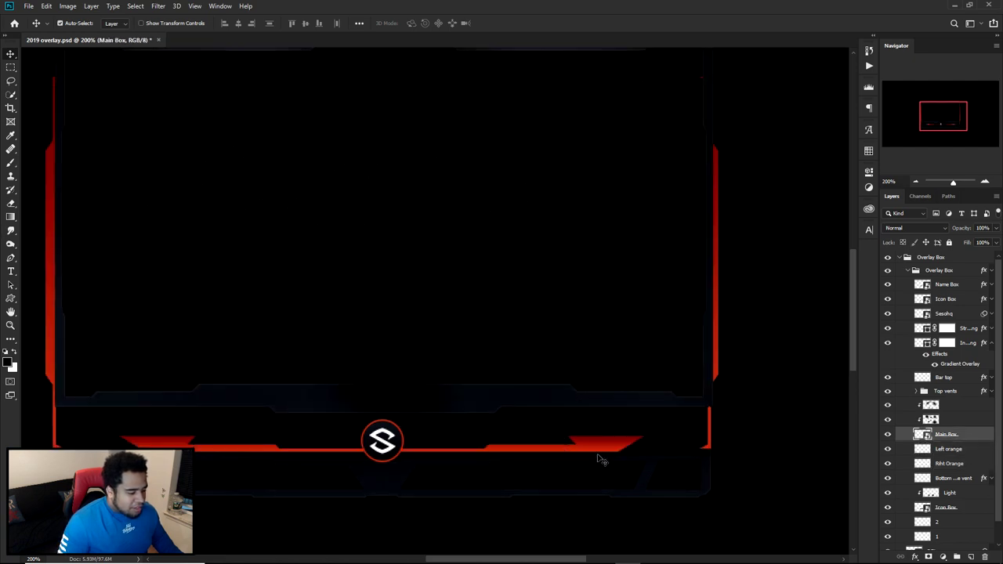
key(ctrl+z)
drag(598, 452, 593, 489)
key(ctrl+z)
drag(462, 480, 639, 553)
key(ctrl+z)
drag(660, 494, 637, 409)
click(940, 507)
scroll(633, 408, down, 3)
key(ctrl+z)
Examine the frame's bottom bar from its outer corner to the centre logo, and the complete overlay box
scroll(438, 364, up, 2)
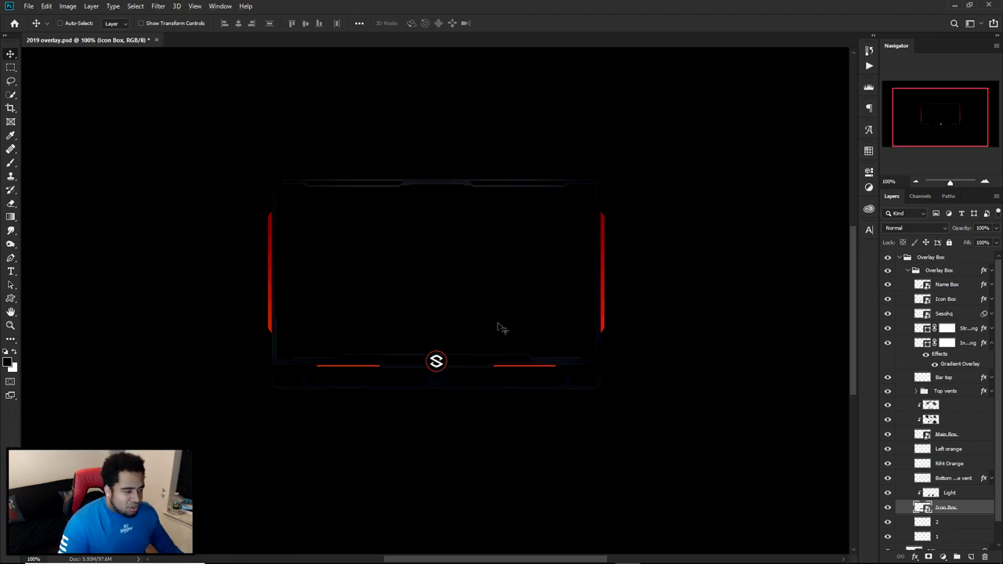
scroll(599, 370, up, 3)
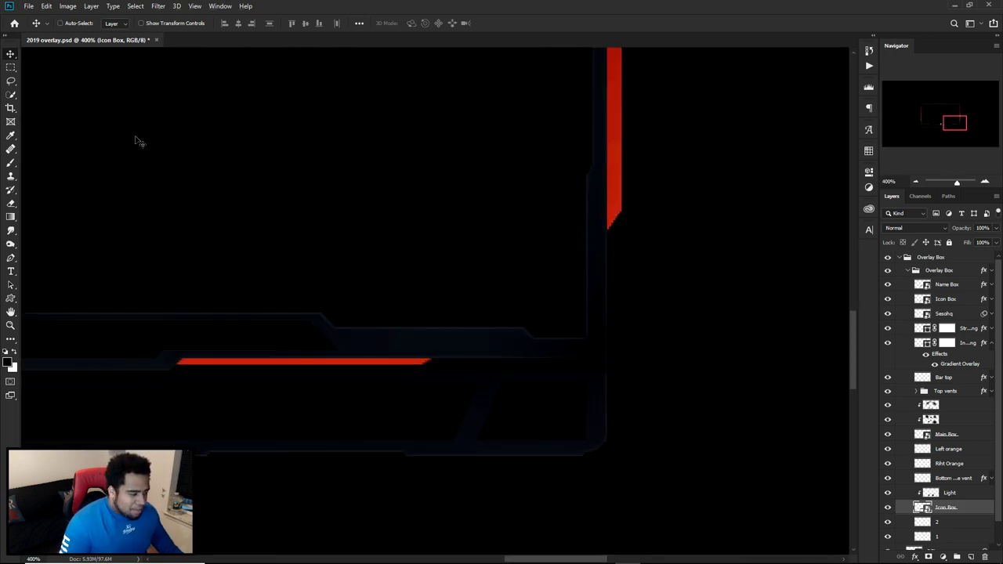
scroll(470, 352, left, 5)
scroll(338, 376, left, 5)
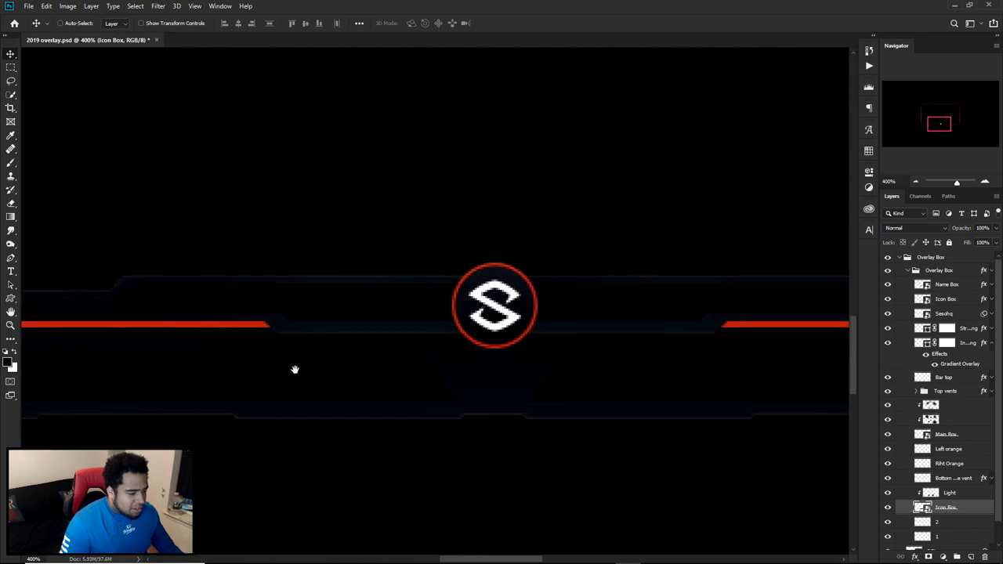
scroll(460, 390, down, 2)
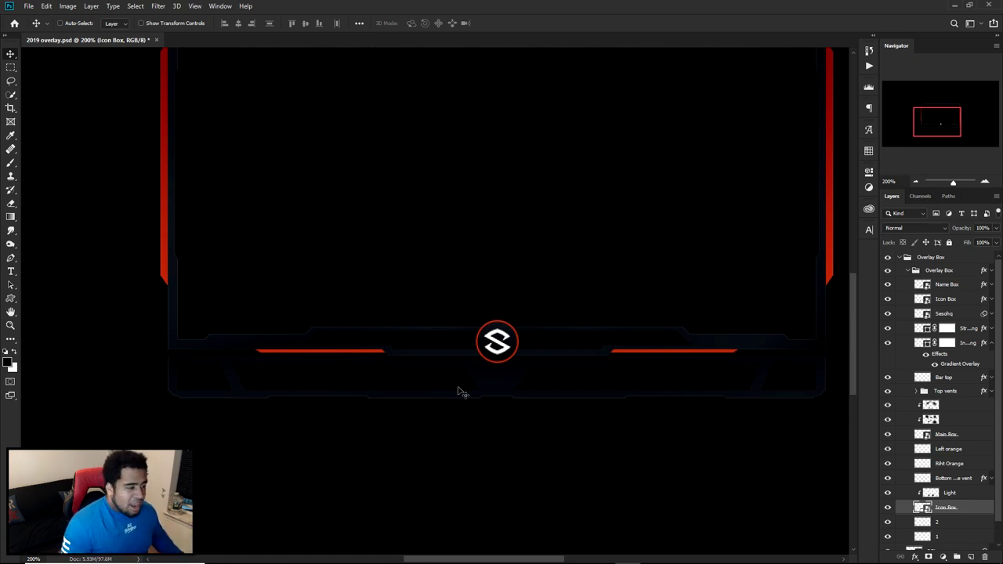
scroll(461, 374, down, 1)
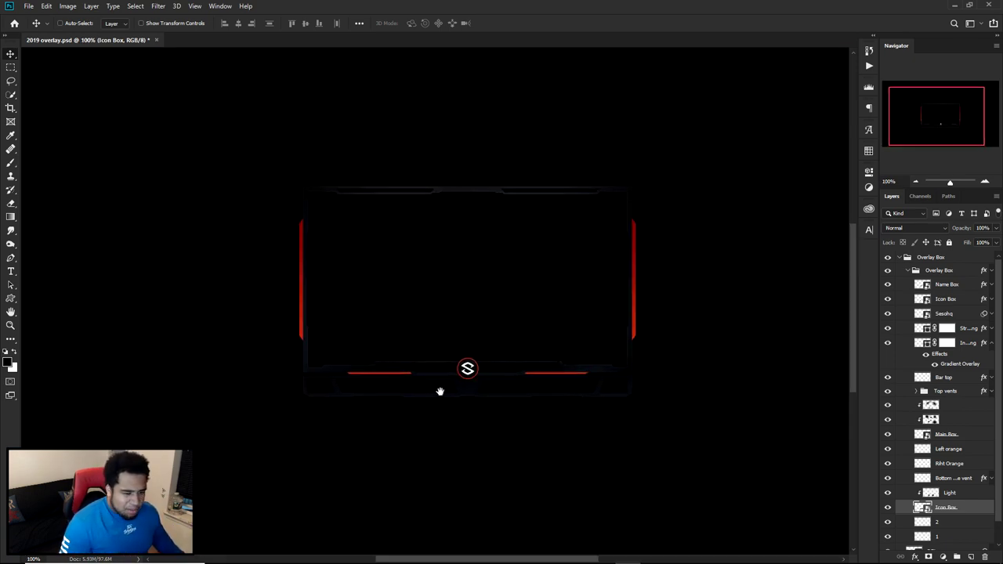
Collapse the Overlay Box group and lock it completely
click(898, 261)
click(899, 259)
click(948, 242)
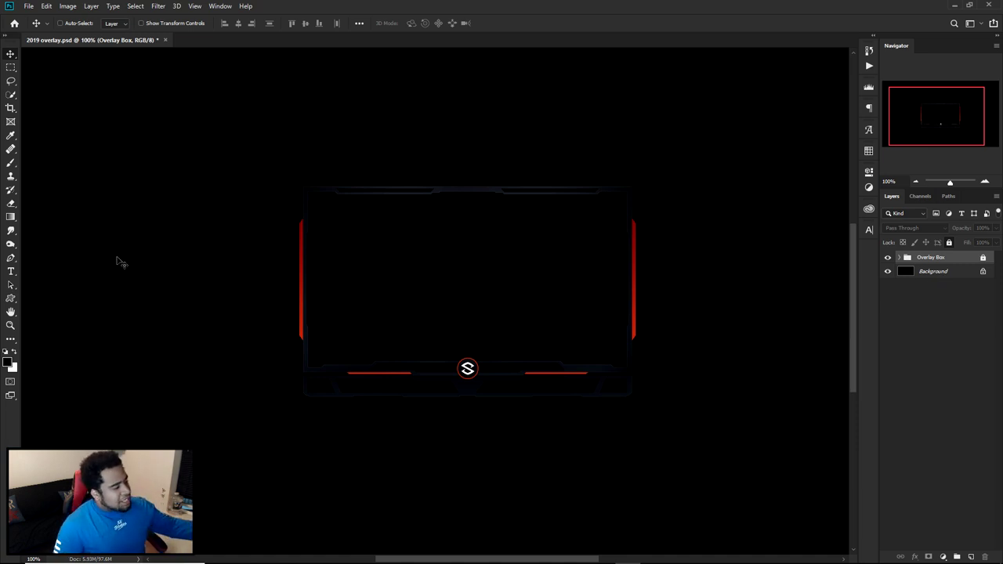
Switch from the Custom Shape tool to the Rectangle tool and add a new empty layer above the Overlay Box group
click(7, 298)
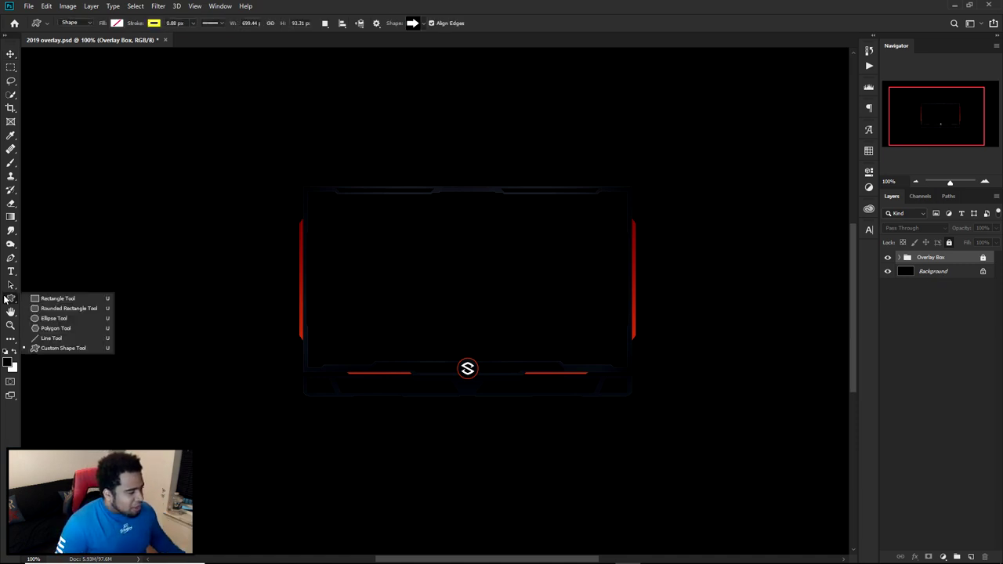
click(10, 68)
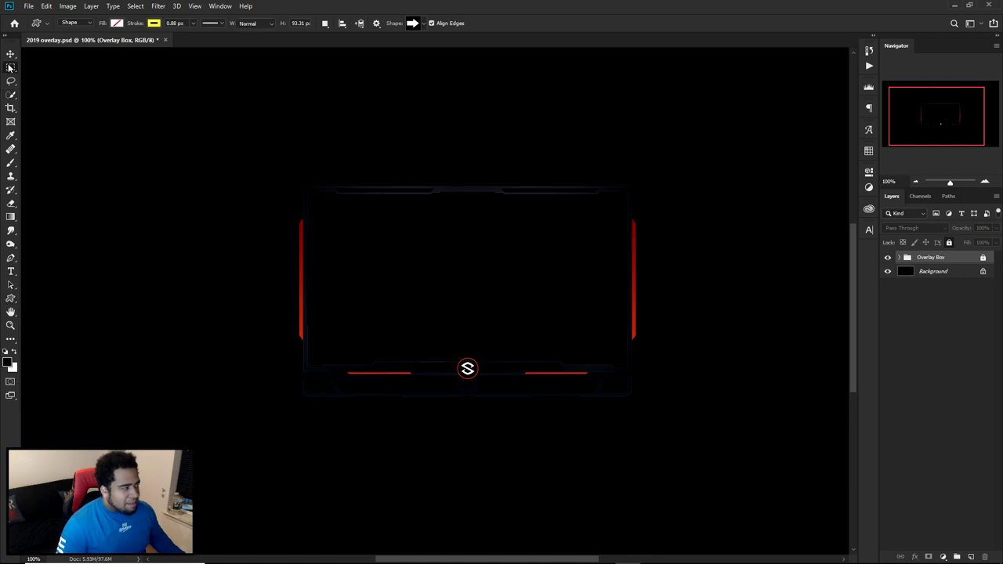
click(11, 300)
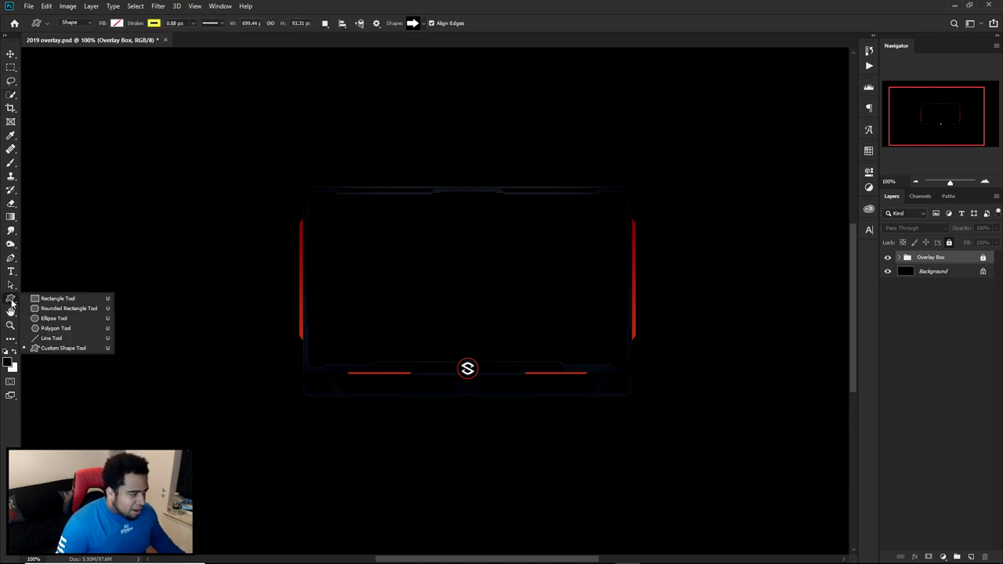
click(59, 298)
scroll(301, 182, up, 1)
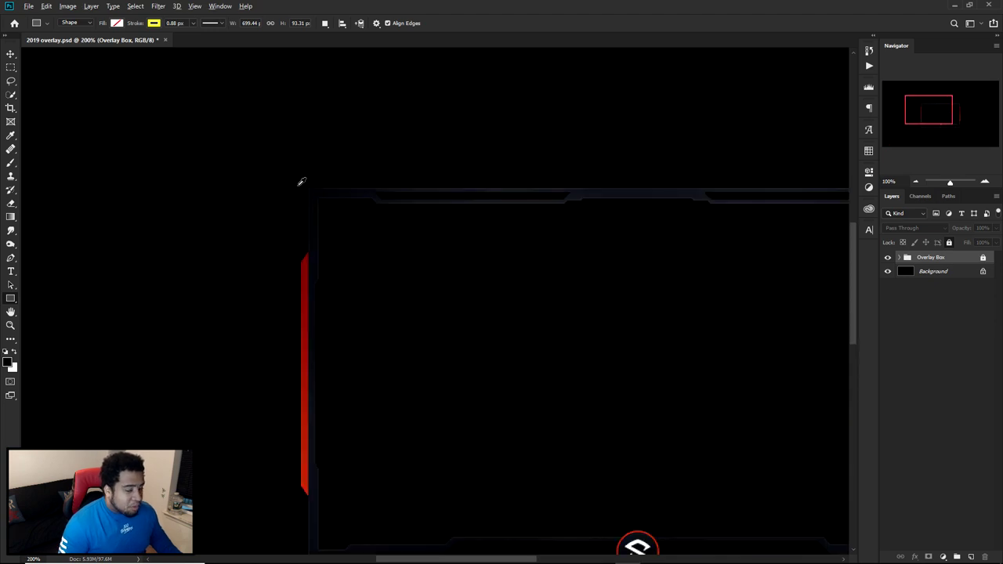
scroll(301, 182, down, 1)
scroll(295, 182, down, 1)
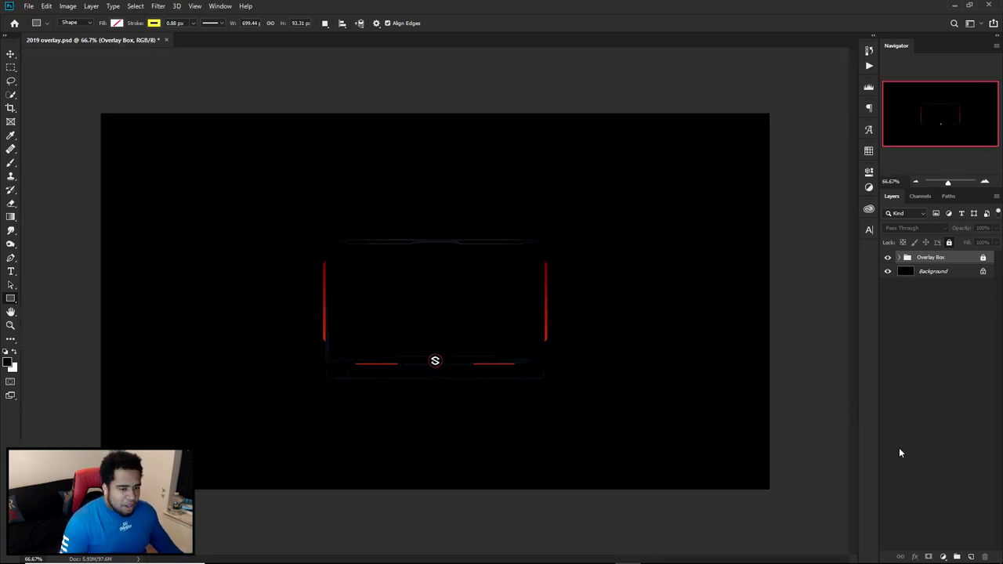
click(970, 555)
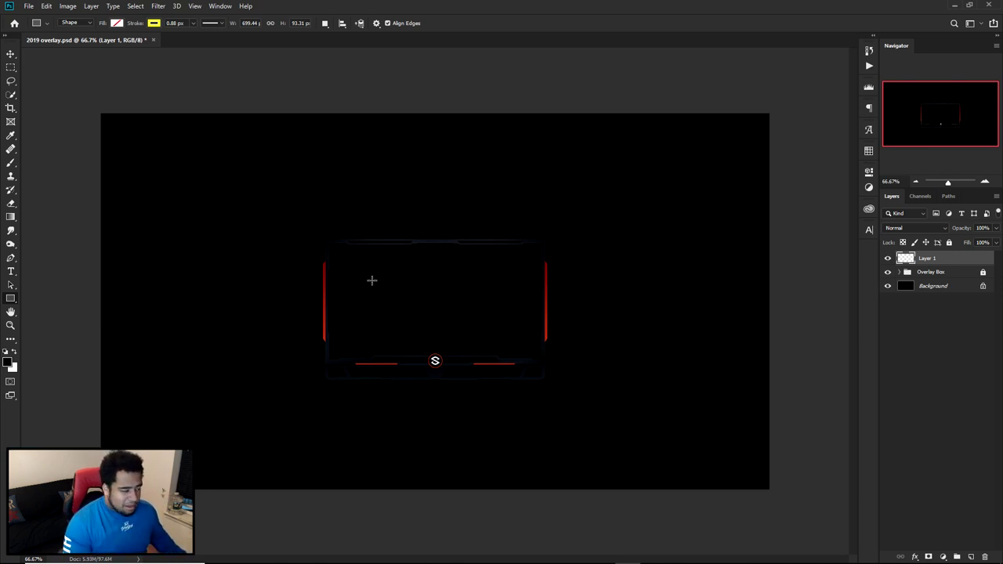
Try drawing a rectangle about 363 by 368 px in the canvas's lower-left area, and undo it
drag(114, 322, 240, 450)
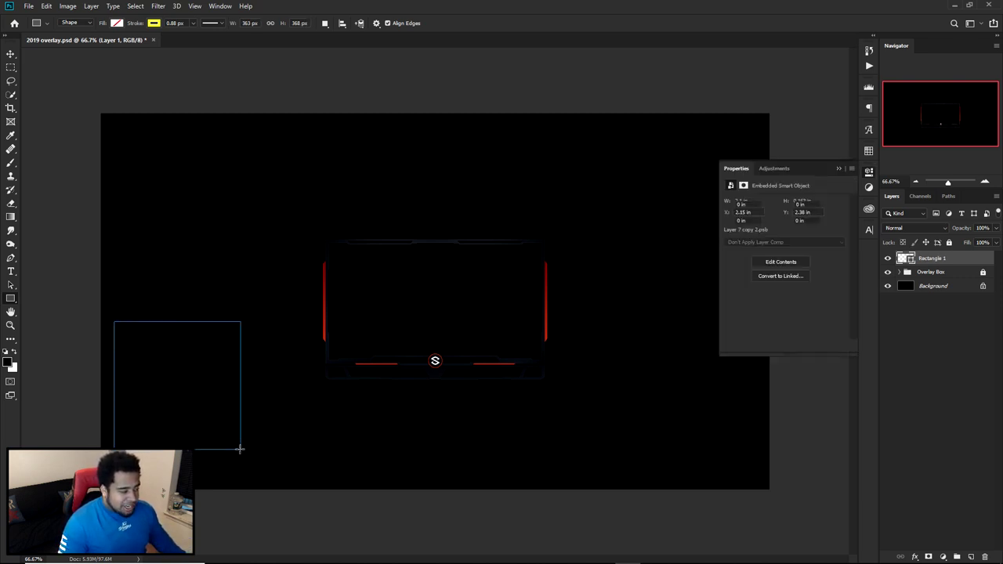
key(ctrl+z)
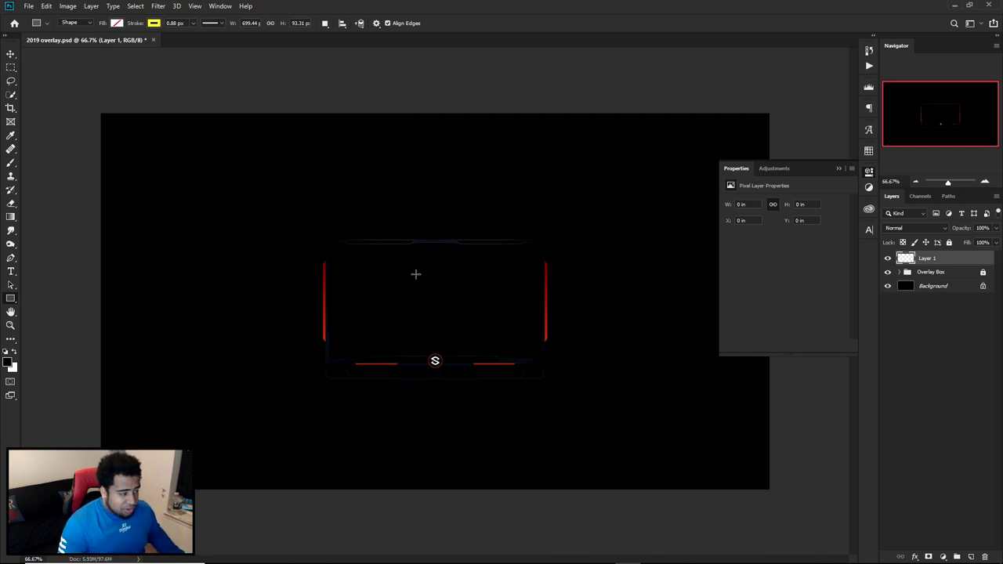
Review the saved Desktop 1920 preset's width, height and resolution for a new document, and close without creating one
click(46, 6)
click(38, 17)
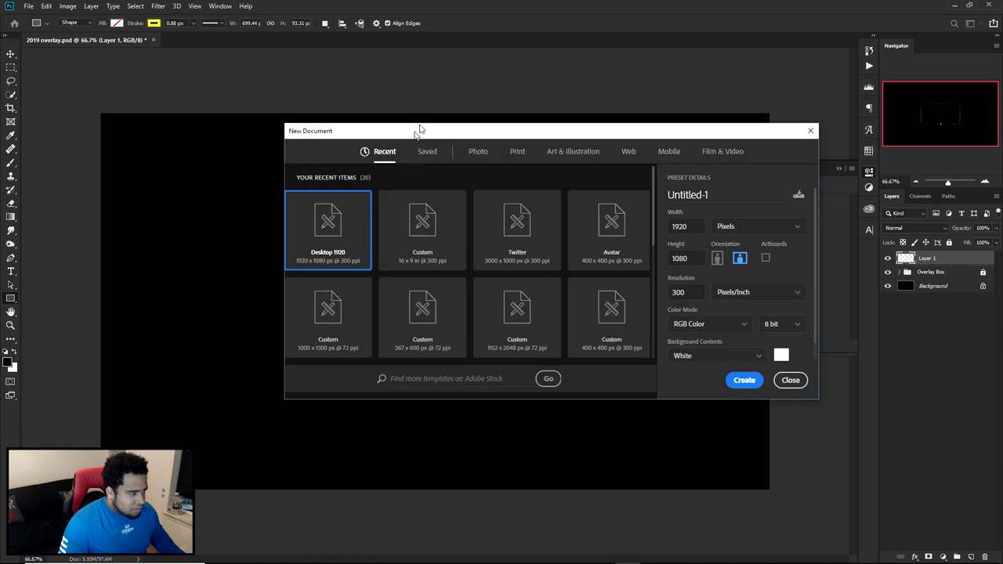
click(445, 113)
click(415, 225)
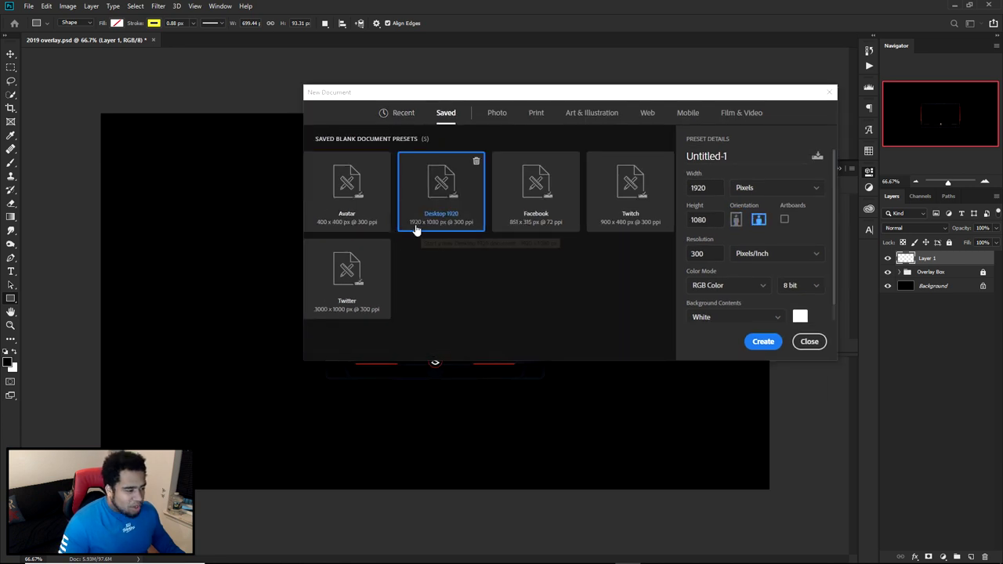
drag(723, 253, 644, 249)
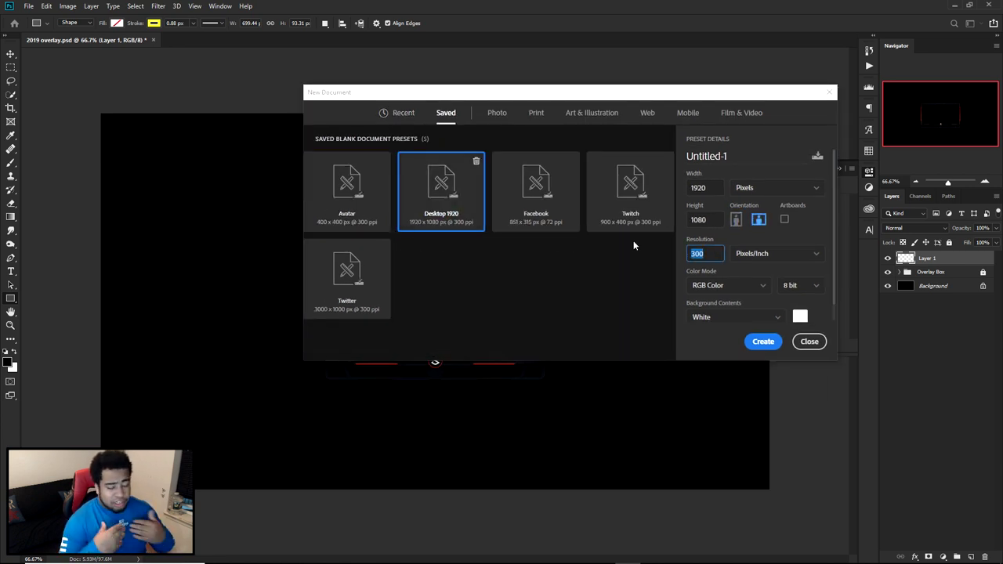
drag(717, 219, 569, 238)
drag(712, 187, 678, 239)
drag(708, 220, 698, 220)
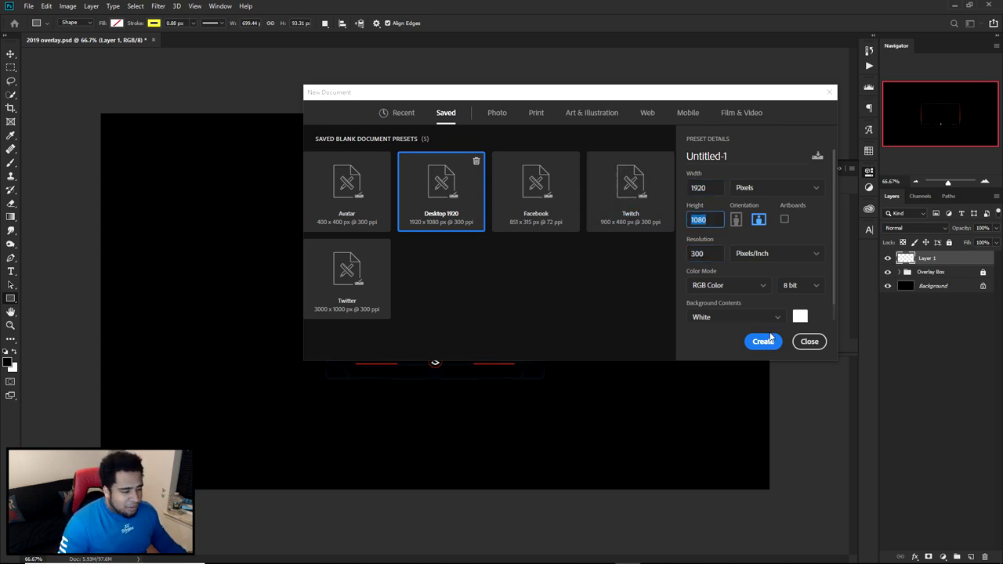
click(809, 342)
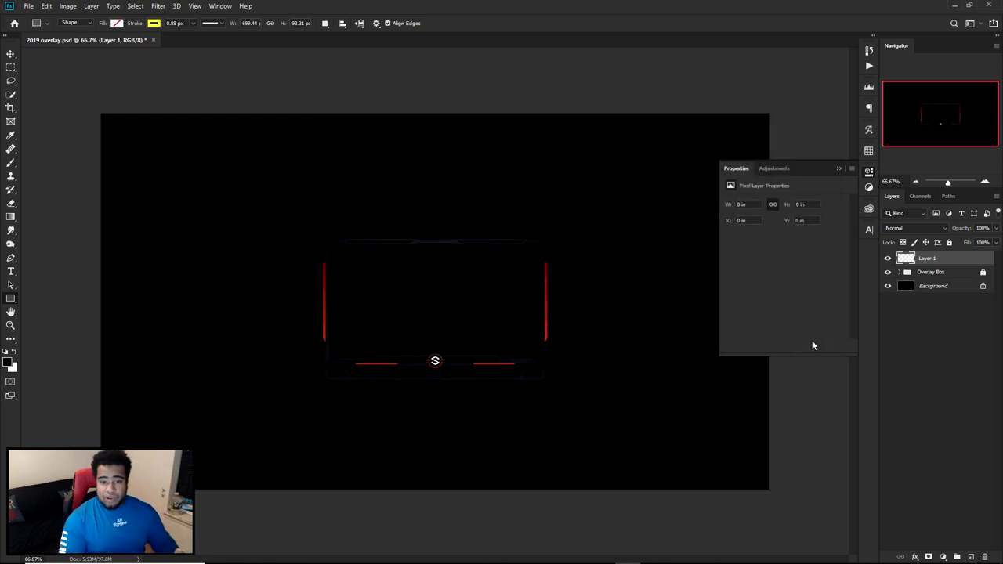
Hide the layer properties and fill the new layer with the white background colour
click(868, 171)
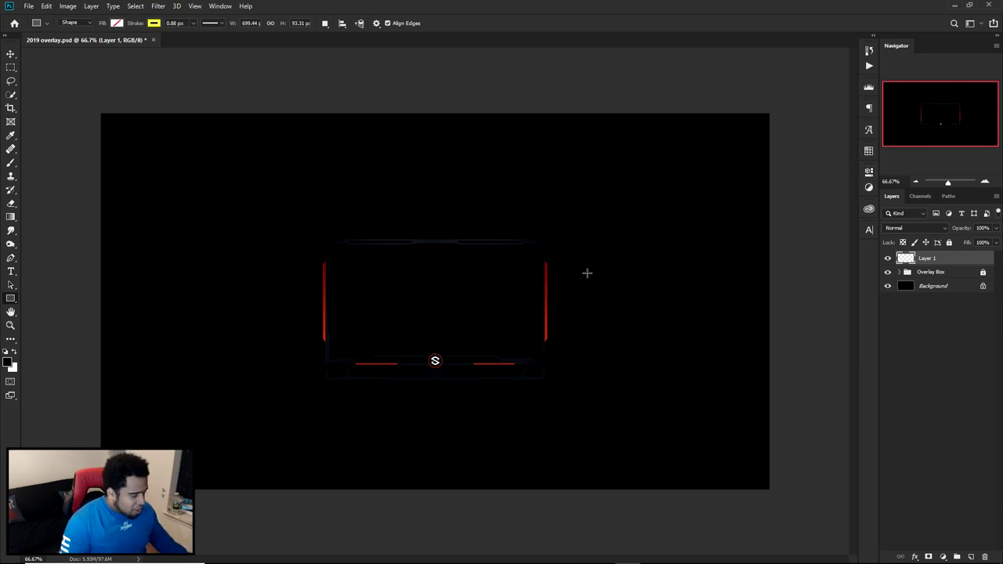
key(alt+BackSpace)
key(ctrl+BackSpace)
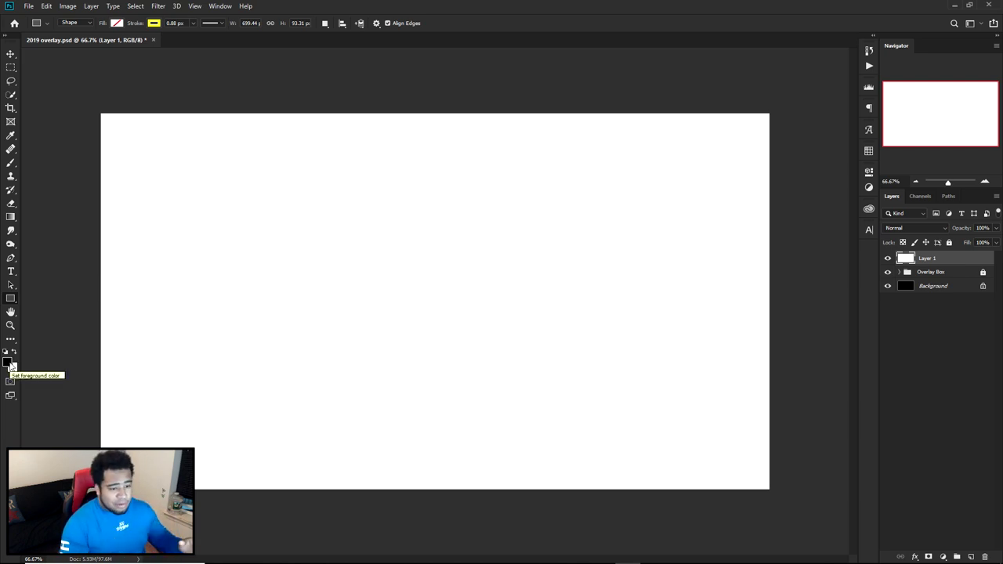
Scale the white layer down proportionally around its centre to match the overlay box's outer width and top edge
key(v)
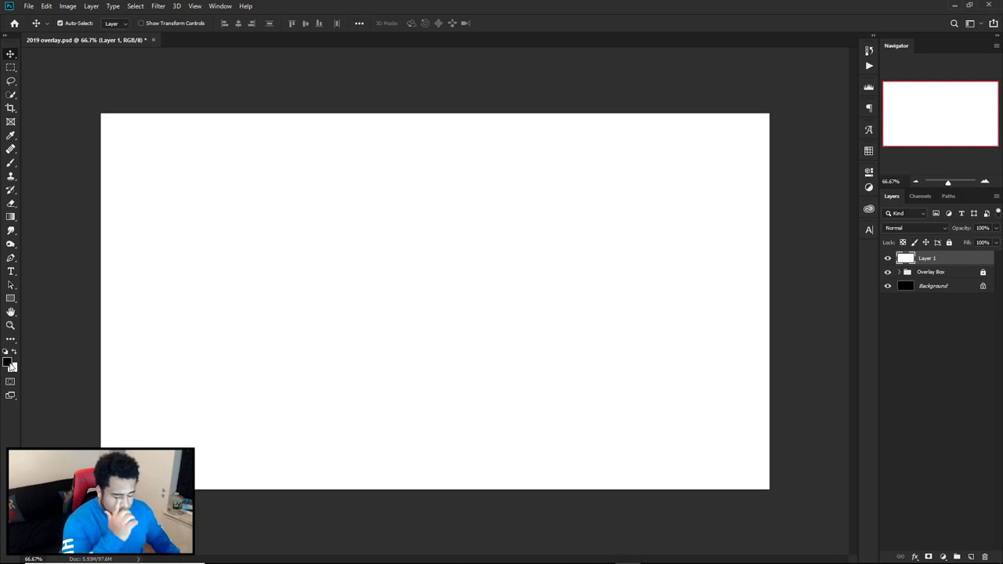
key(ctrl+t)
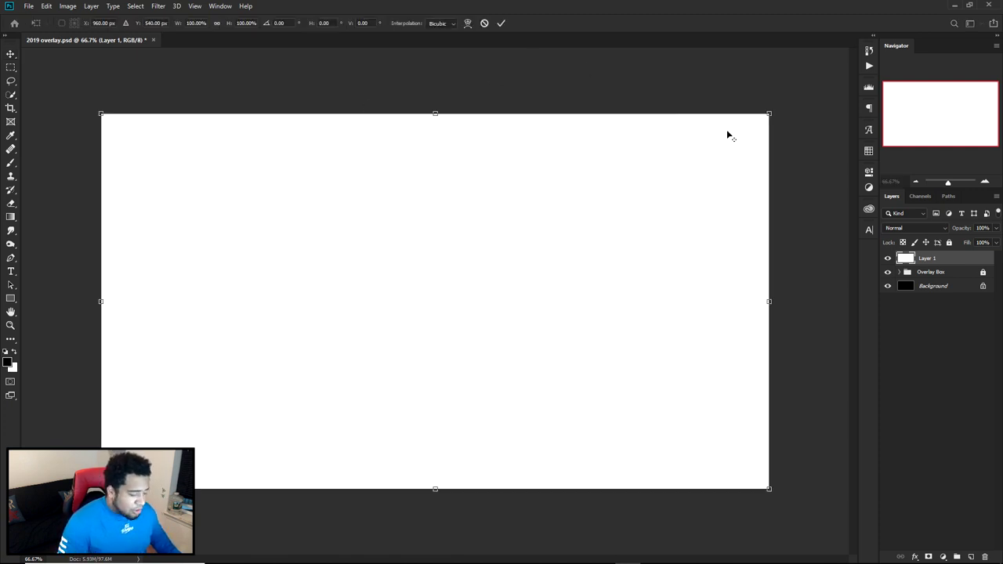
drag(544, 168, 509, 163)
key(ctrl+z)
drag(768, 113, 665, 207)
key(ctrl+z)
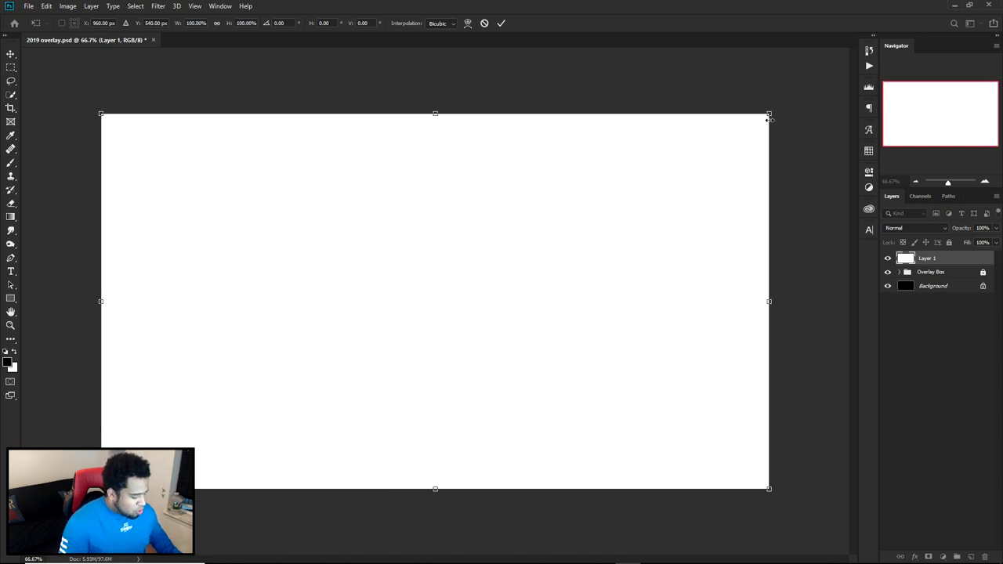
drag(768, 114, 542, 241)
key(Return)
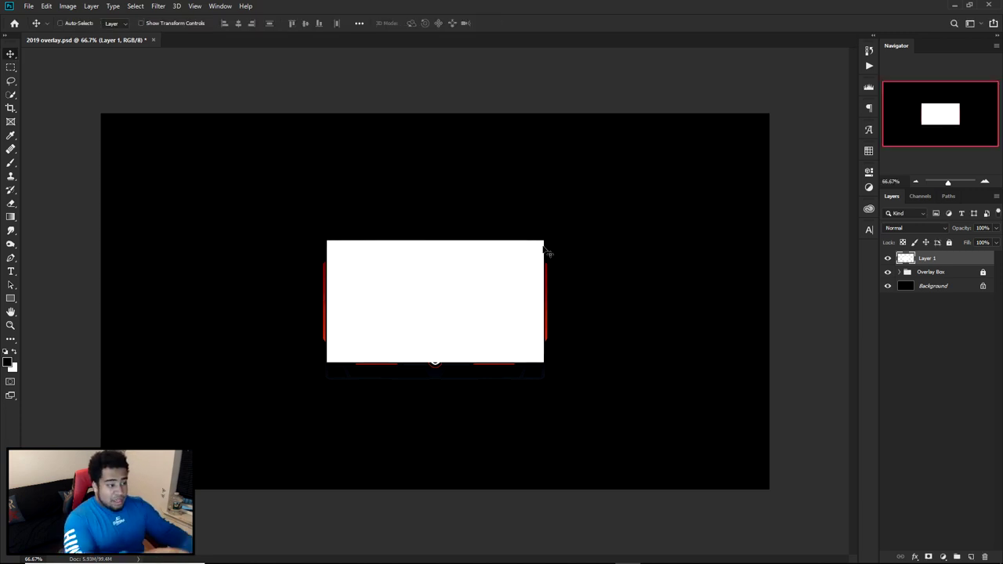
Try tracing the white box with a rectangle shape about 617 by 344 px, and undo it
drag(415, 306, 434, 239)
click(10, 297)
drag(326, 239, 543, 362)
click(543, 363)
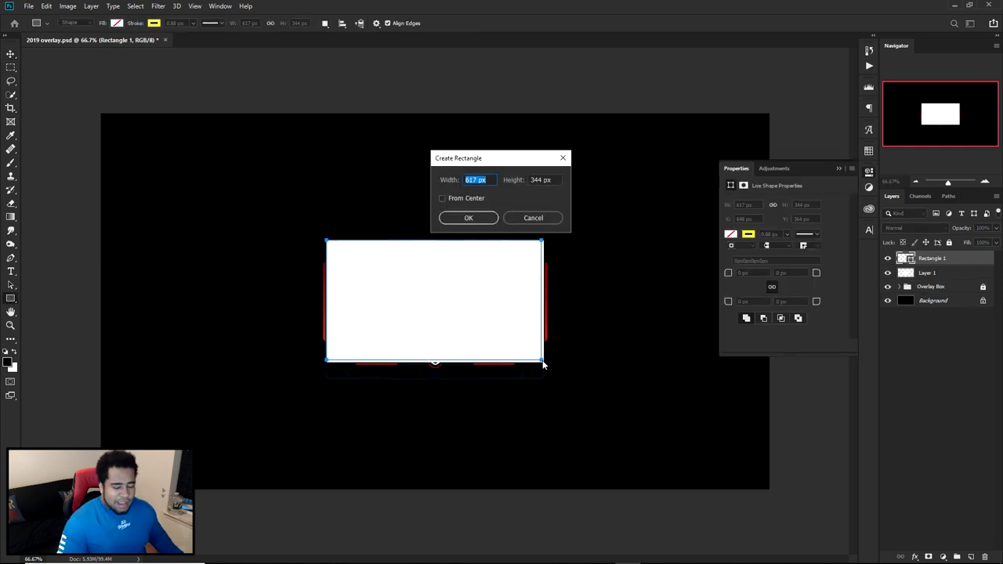
click(532, 219)
key(ctrl+z)
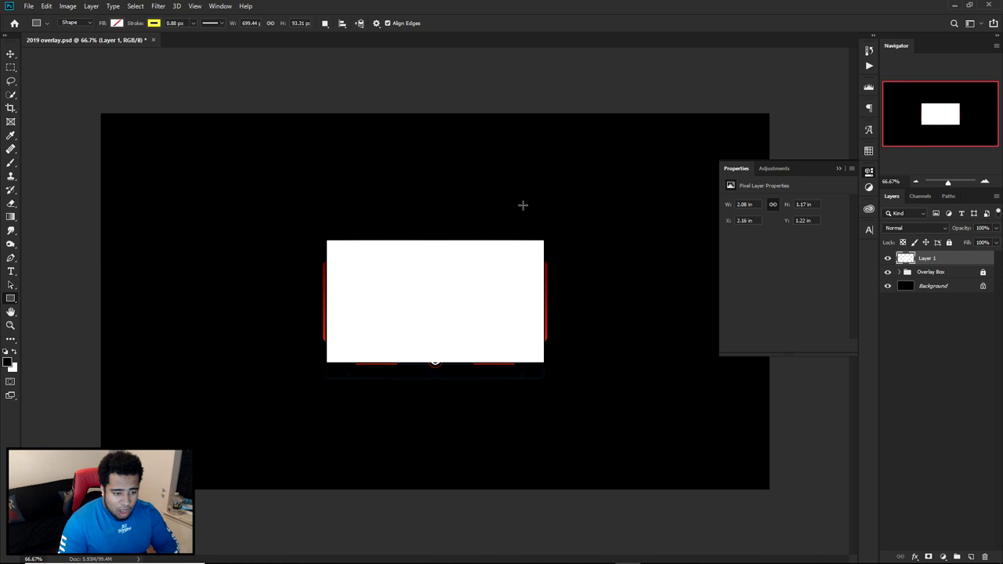
Replace the white layer with a new one and draw a rectangle shape about 630 by 354 px along the overlay box's outer frame
key(Delete)
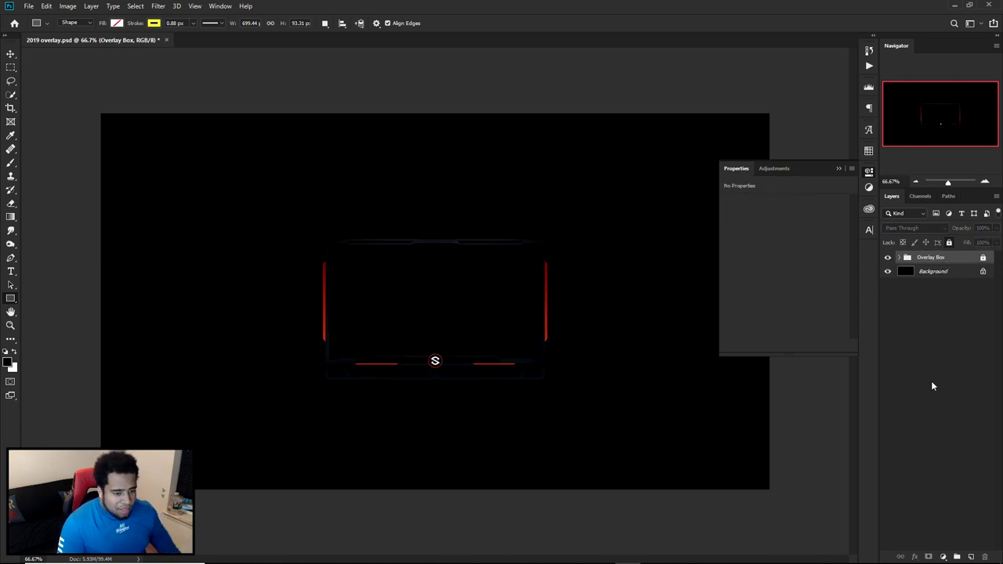
click(970, 555)
scroll(403, 275, up, 2)
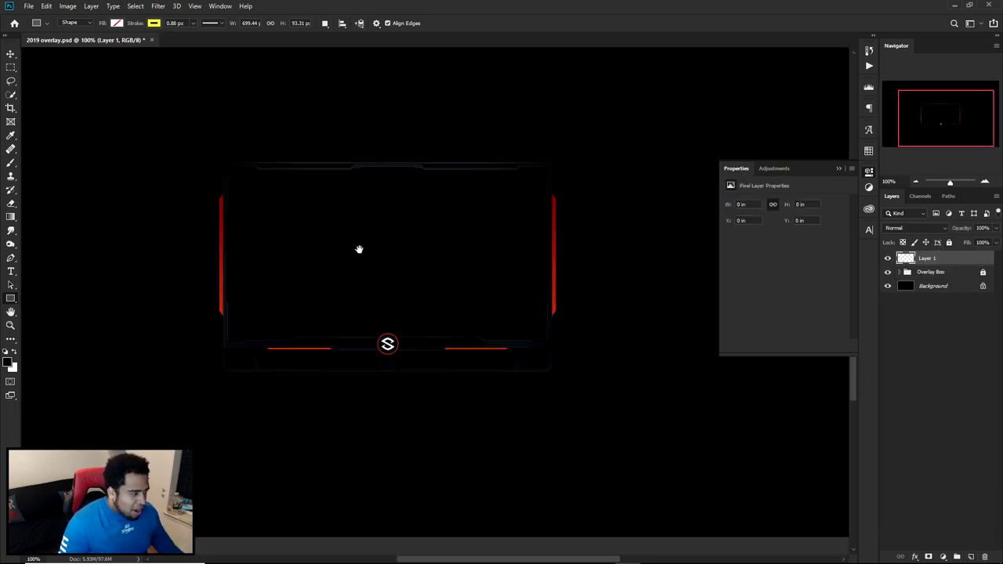
click(869, 174)
drag(635, 297, 483, 224)
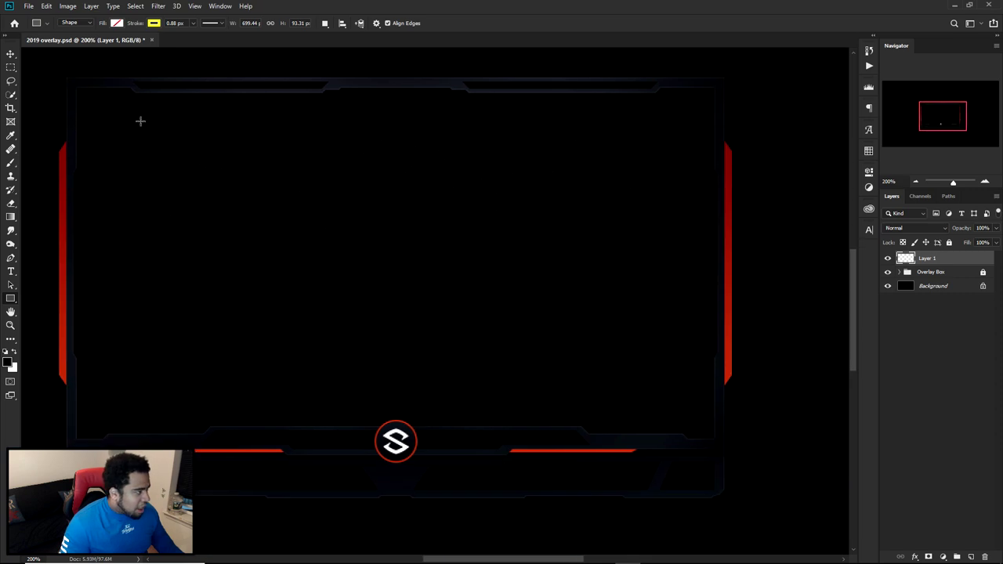
drag(66, 77, 724, 446)
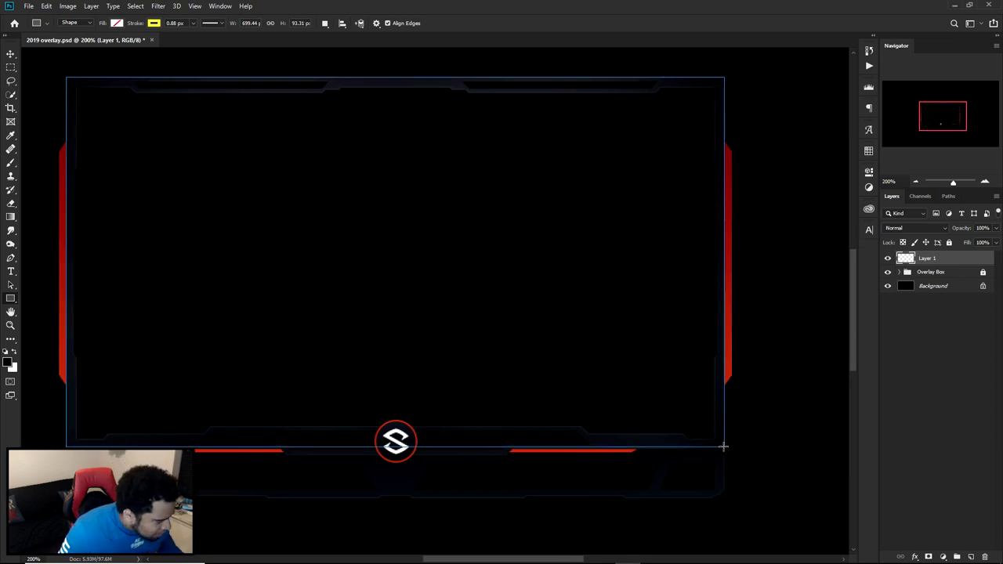
right_click(723, 446)
click(433, 286)
drag(432, 286, 331, 253)
Try a magenta fill on the rectangle shape and set it back to no fill
click(154, 24)
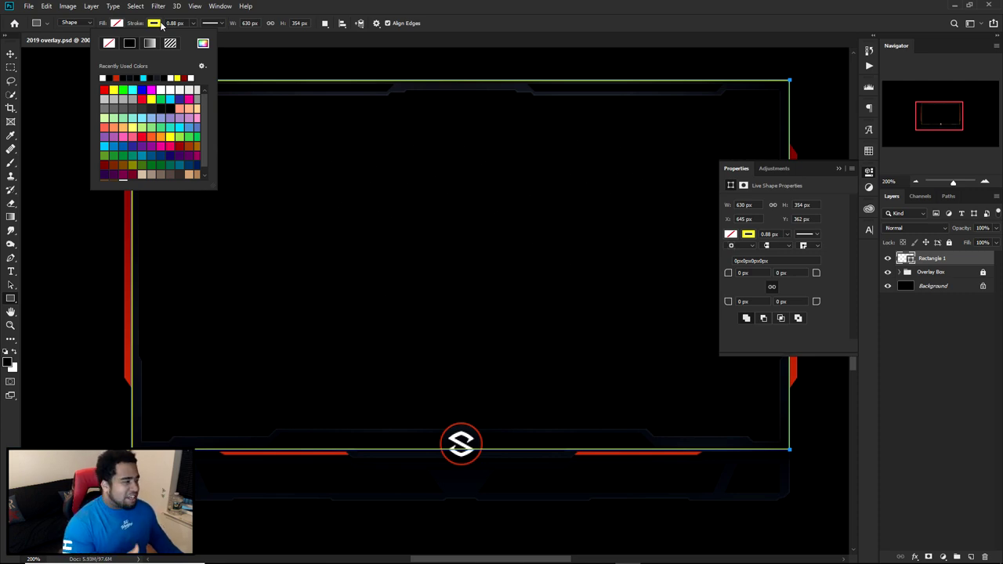
click(115, 24)
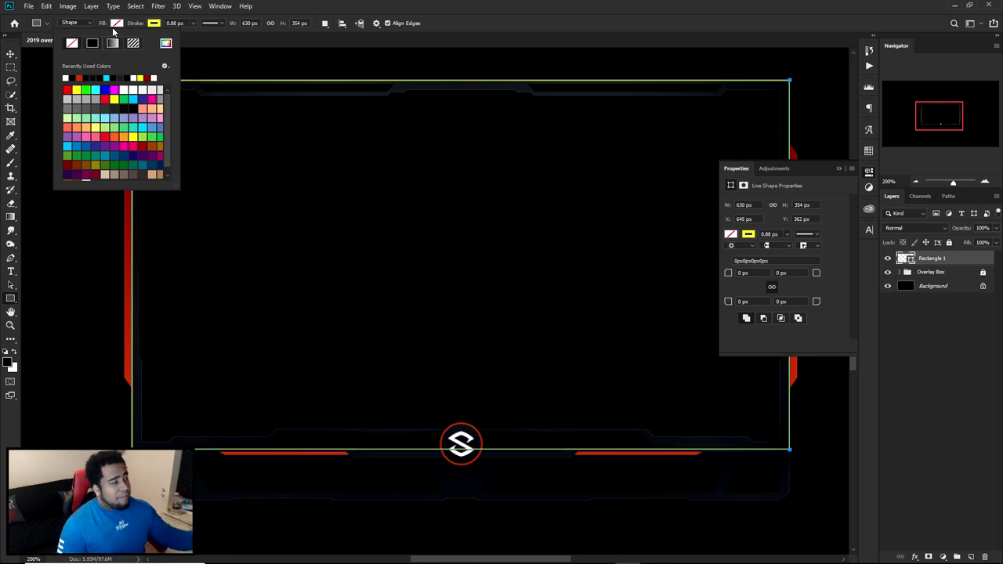
click(113, 88)
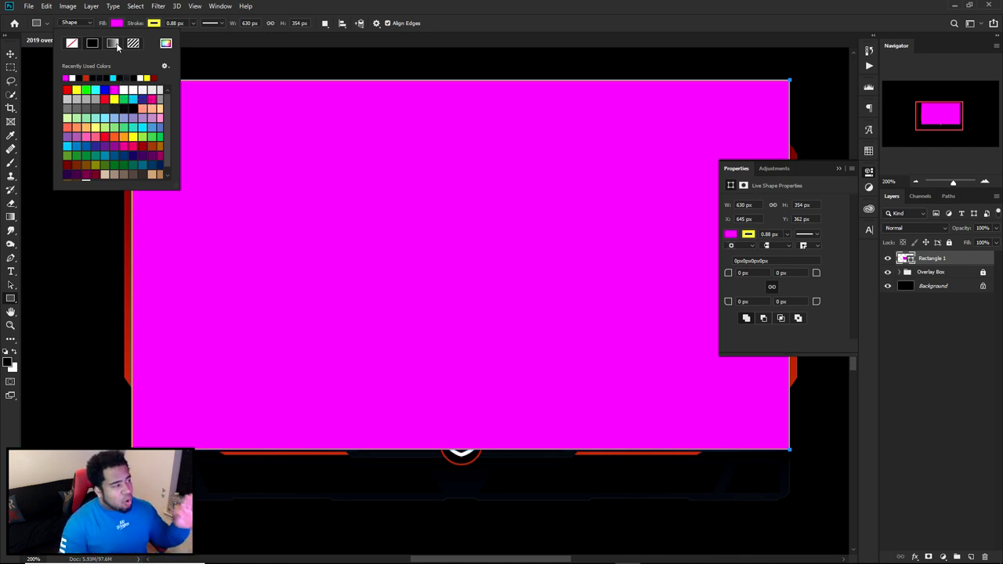
click(154, 25)
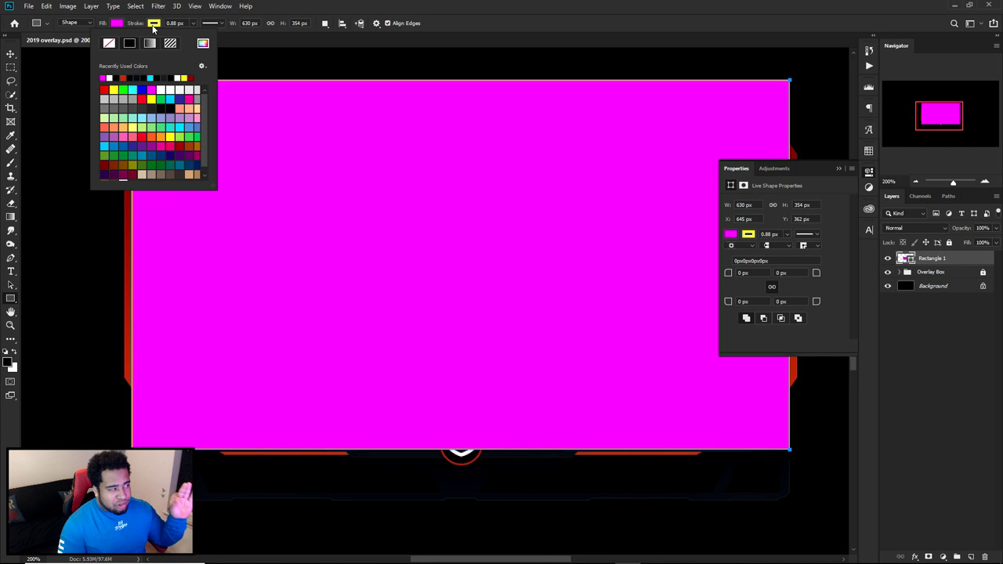
click(119, 24)
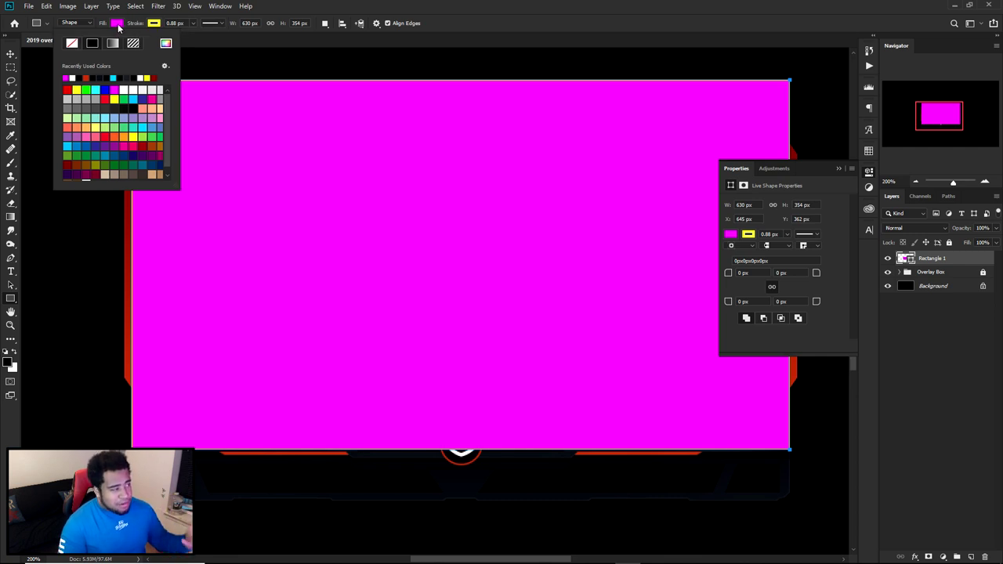
click(71, 44)
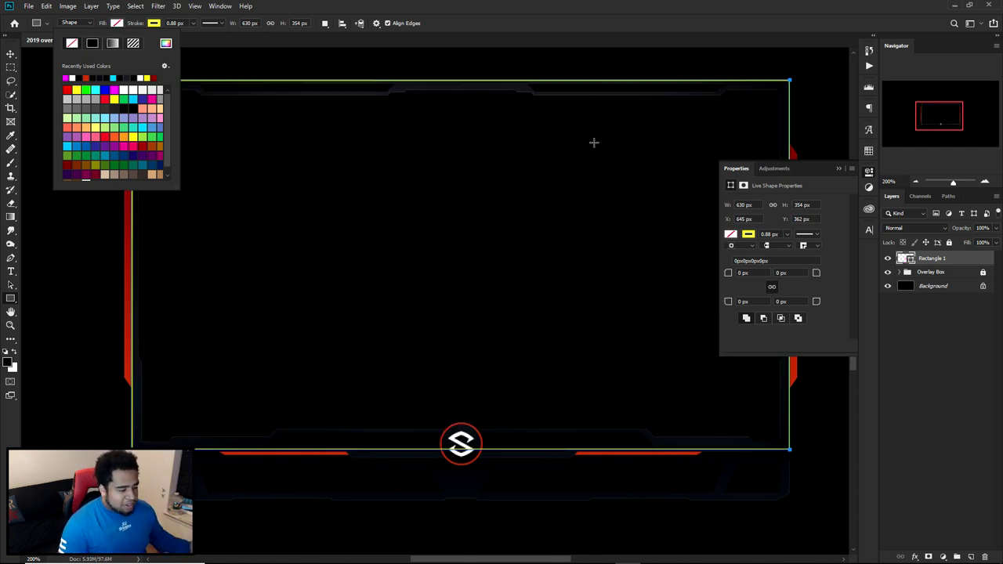
Try a black stroke colour on the rectangle and set it back to yellow
click(152, 23)
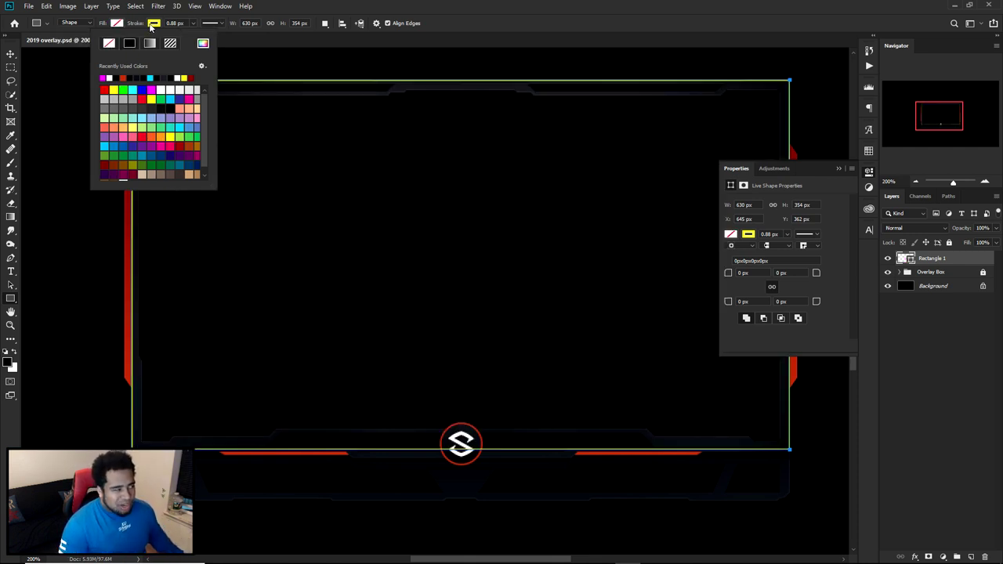
click(167, 111)
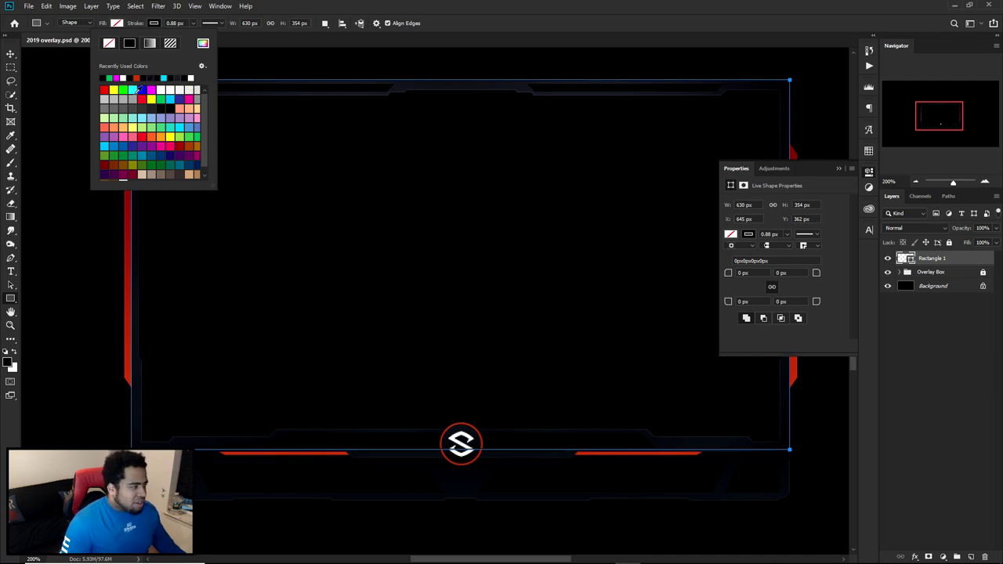
click(151, 100)
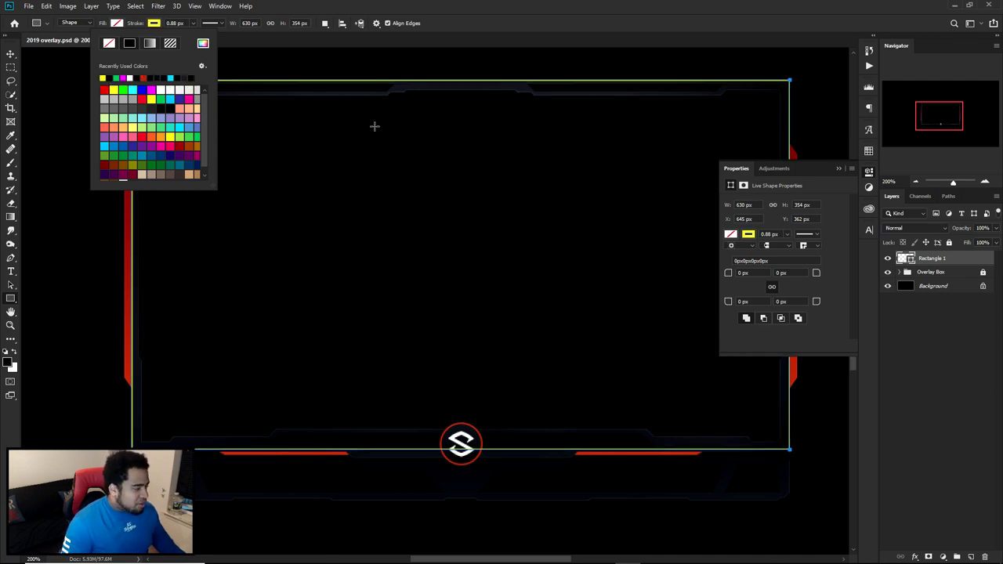
Try stroke widths from 15 px down to 10 px on the rectangle's yellow outline
click(187, 23)
key(Return)
click(508, 223)
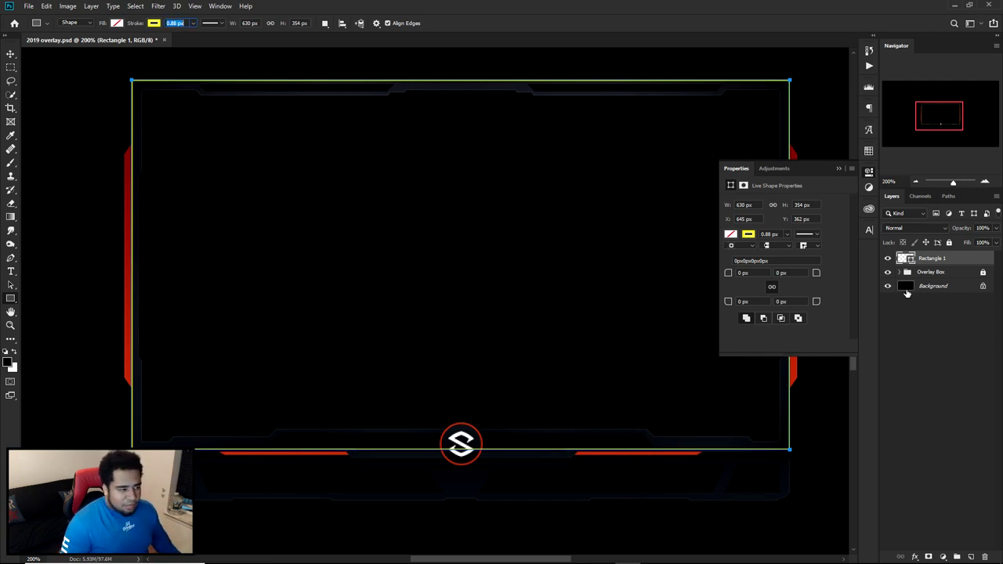
click(940, 272)
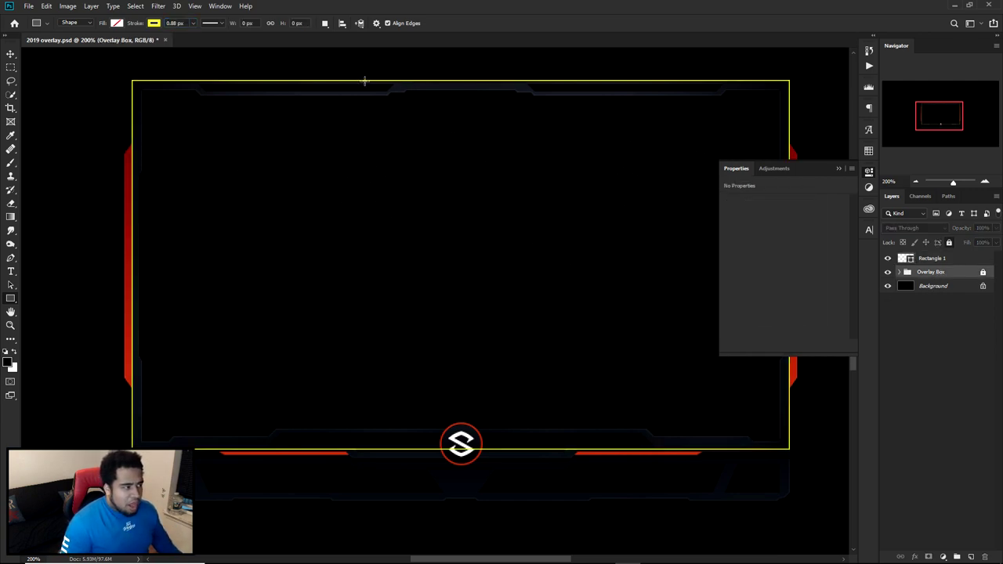
click(953, 264)
click(950, 261)
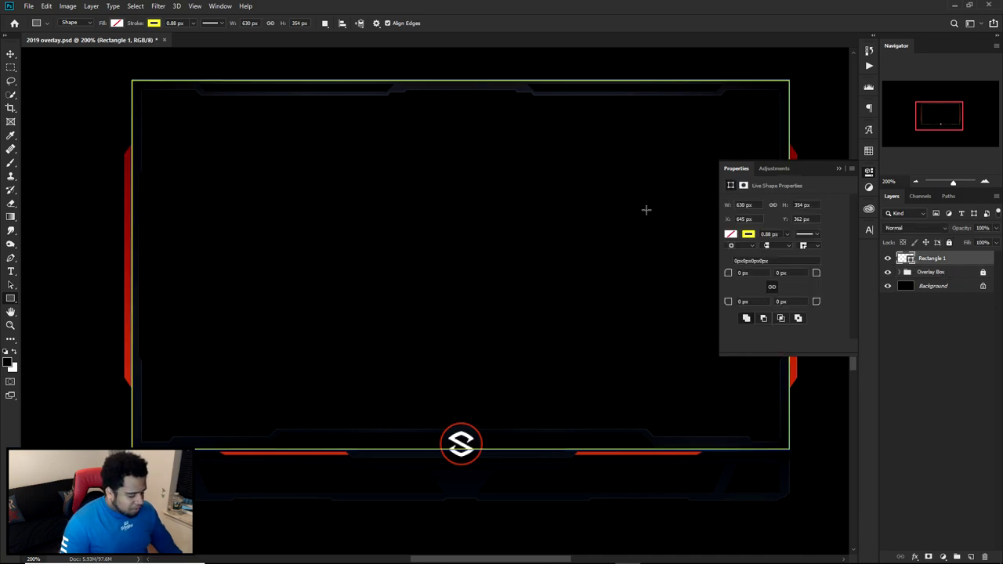
click(186, 23)
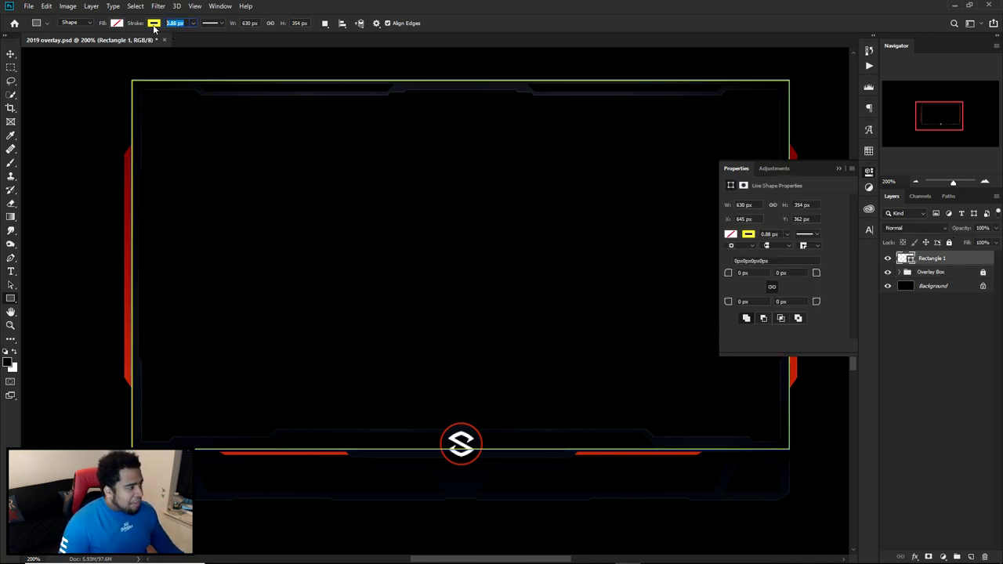
text(15)
key(Return)
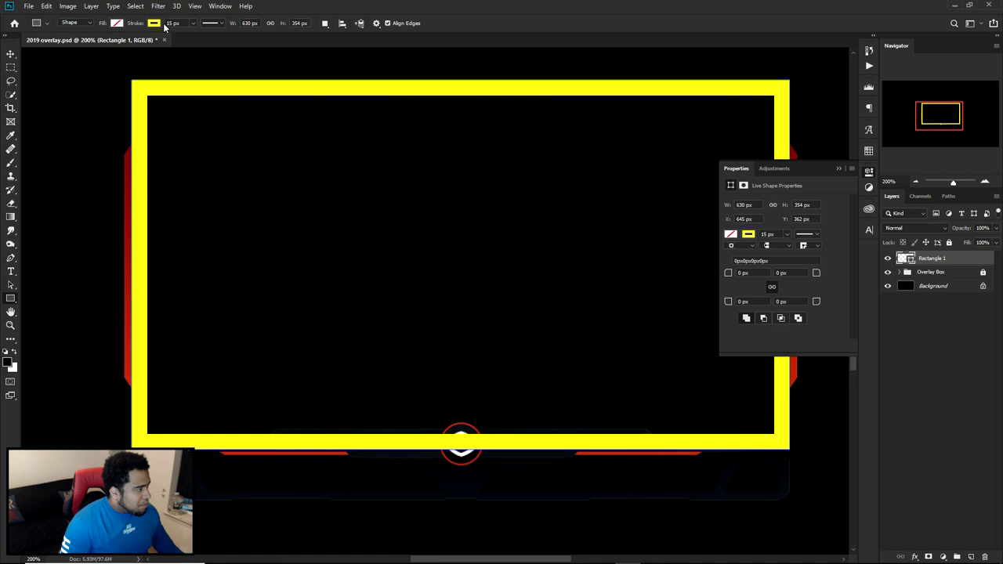
click(174, 24)
text(10)
key(Return)
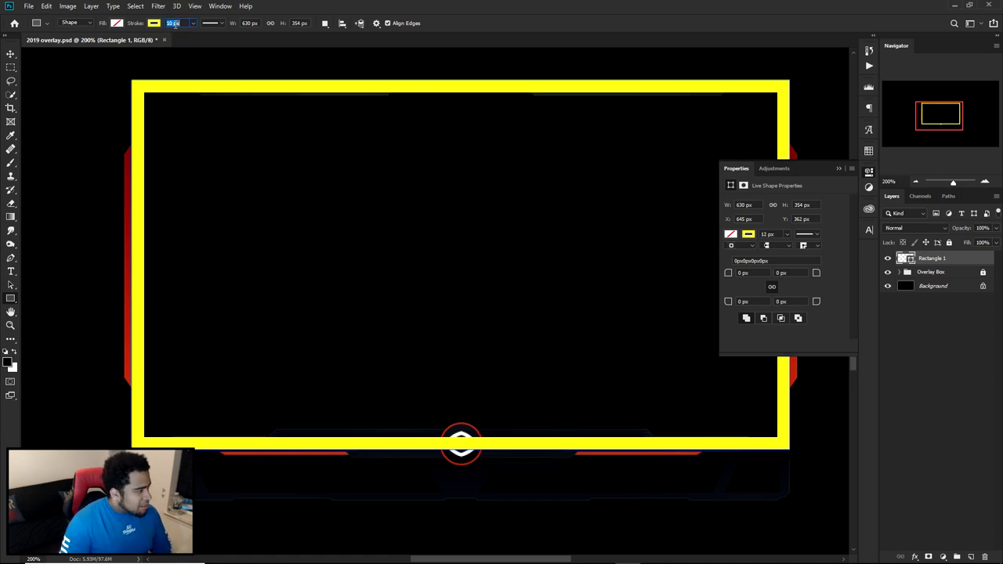
Set the rectangle's stroke width to 9 px and hide the shape properties
scroll(175, 23, down, 2)
right_click(174, 23)
click(174, 23)
click(173, 23)
text(9)
key(Return)
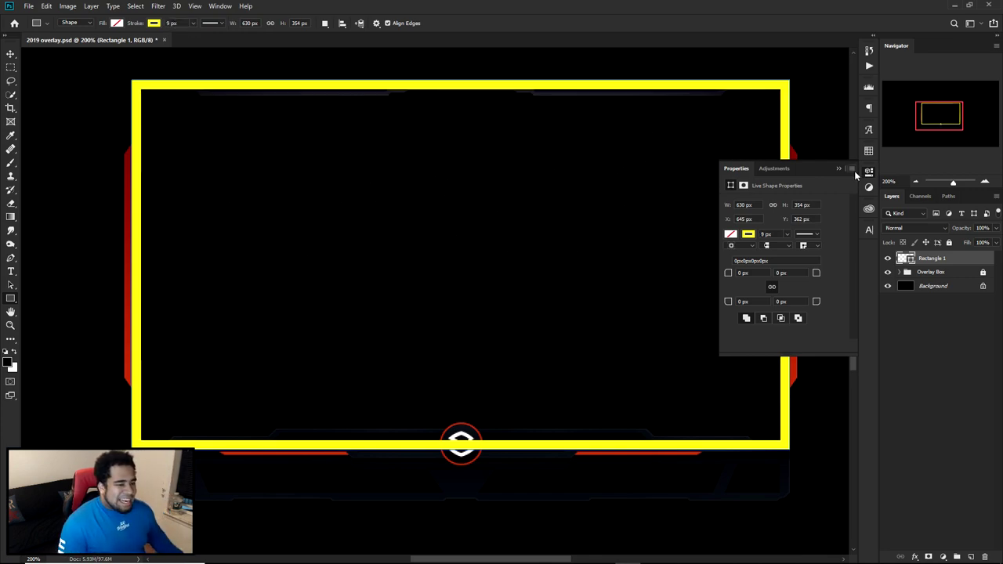
click(853, 170)
Try the centre and outside stroke alignments on the rectangle, and set the alignment back to inside
click(173, 23)
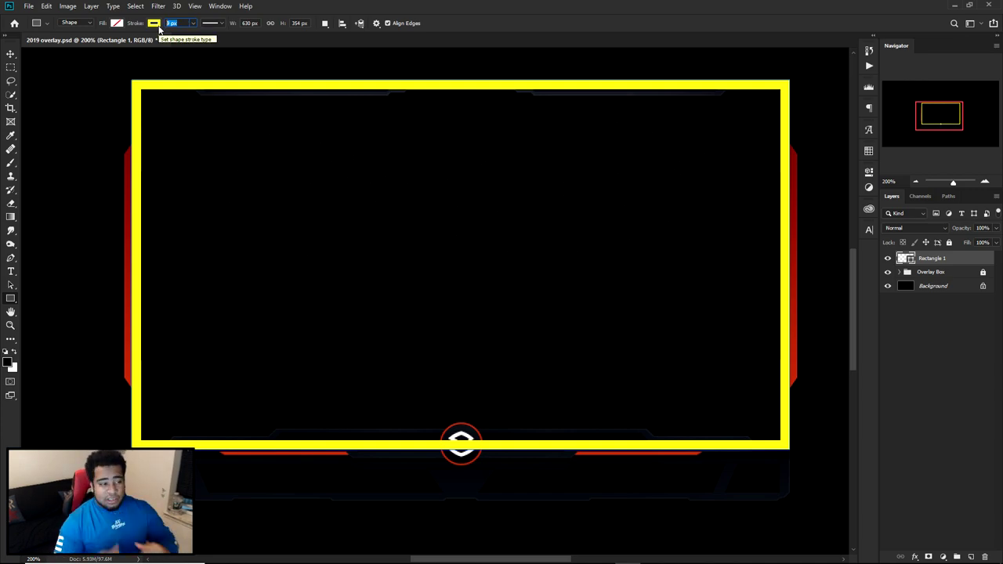
click(211, 24)
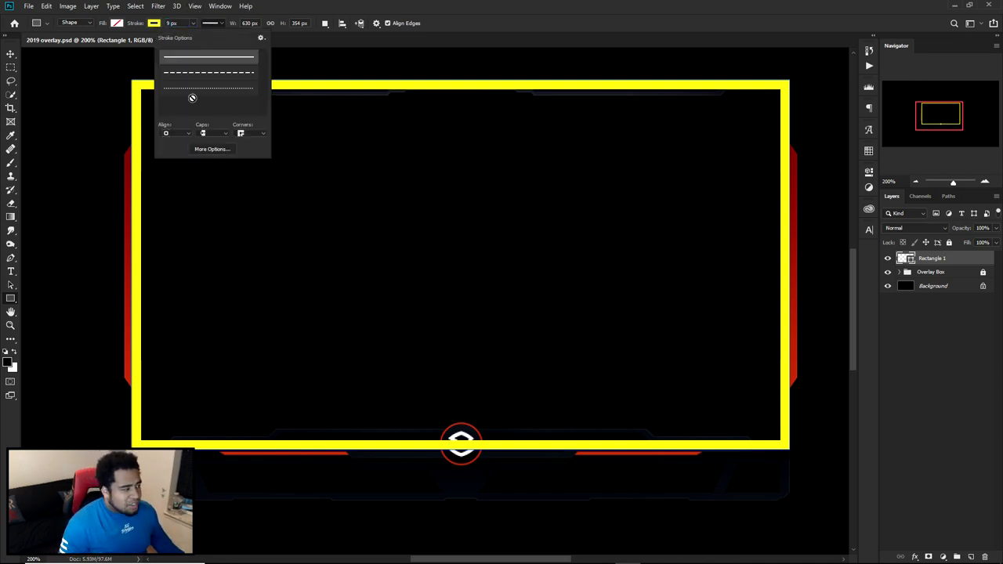
click(179, 133)
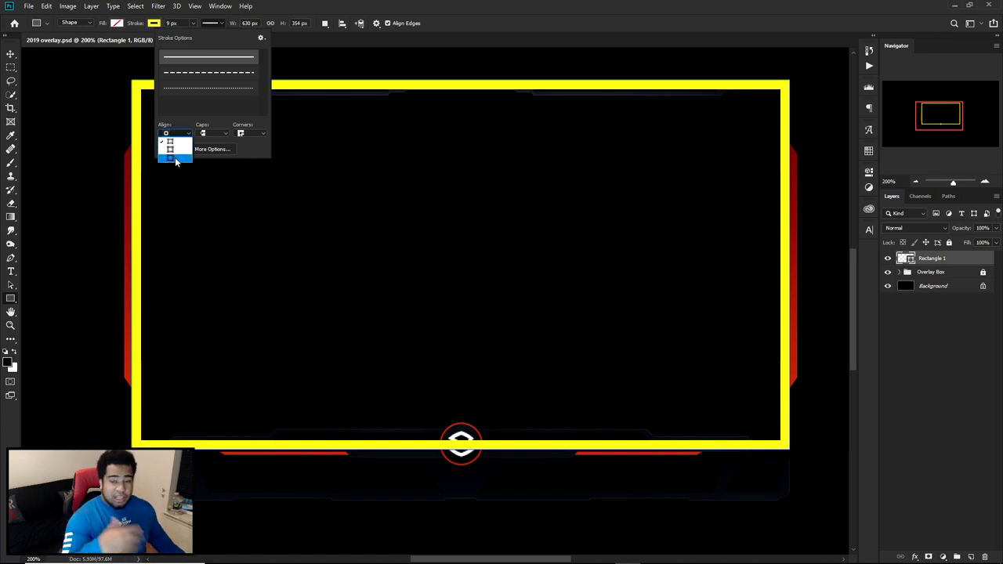
click(172, 149)
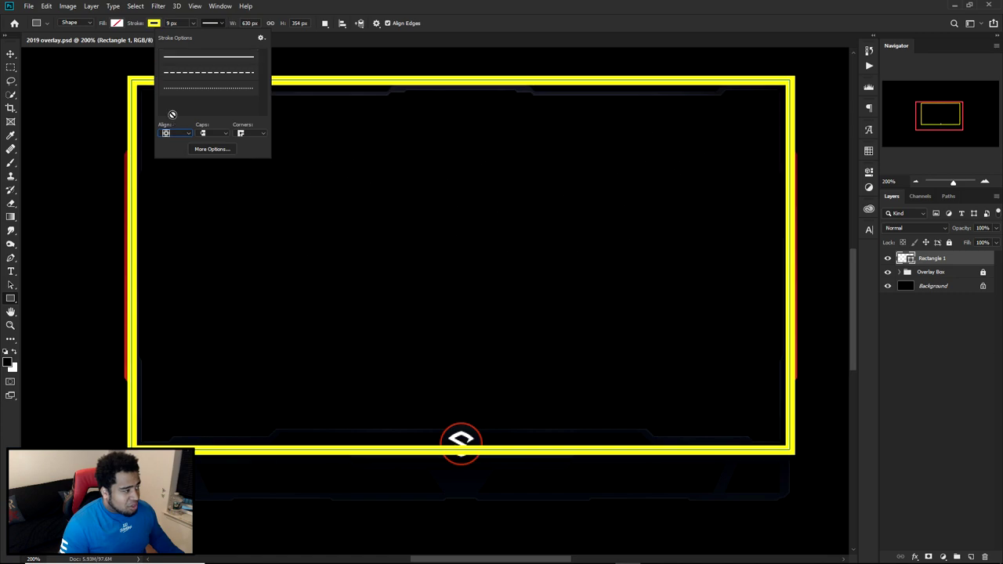
click(179, 134)
click(174, 156)
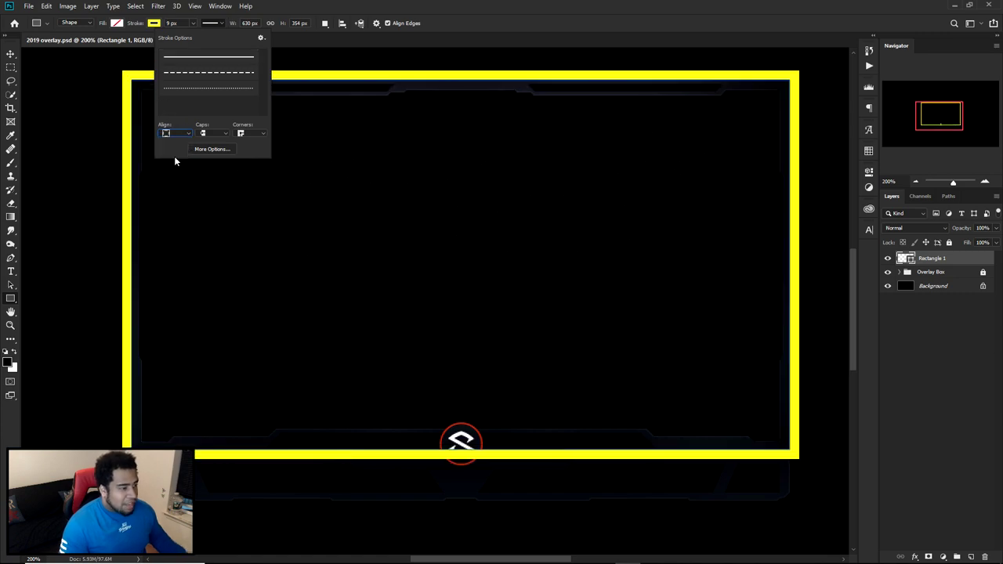
click(179, 133)
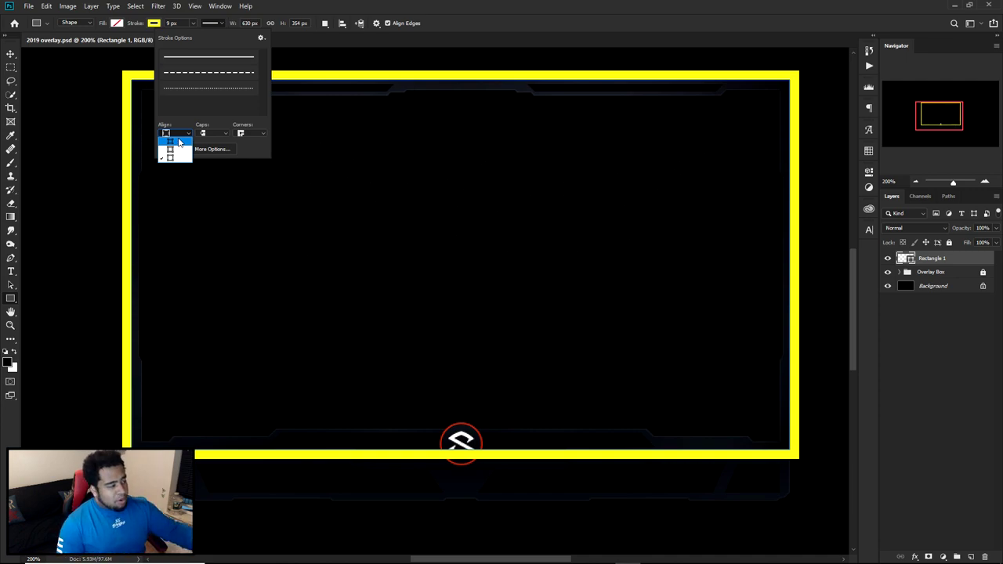
click(178, 141)
Try a duplicate of the rectangle with an outside-aligned light grey stroke as a second border, and delete the copy
click(924, 258)
key(ctrl+j)
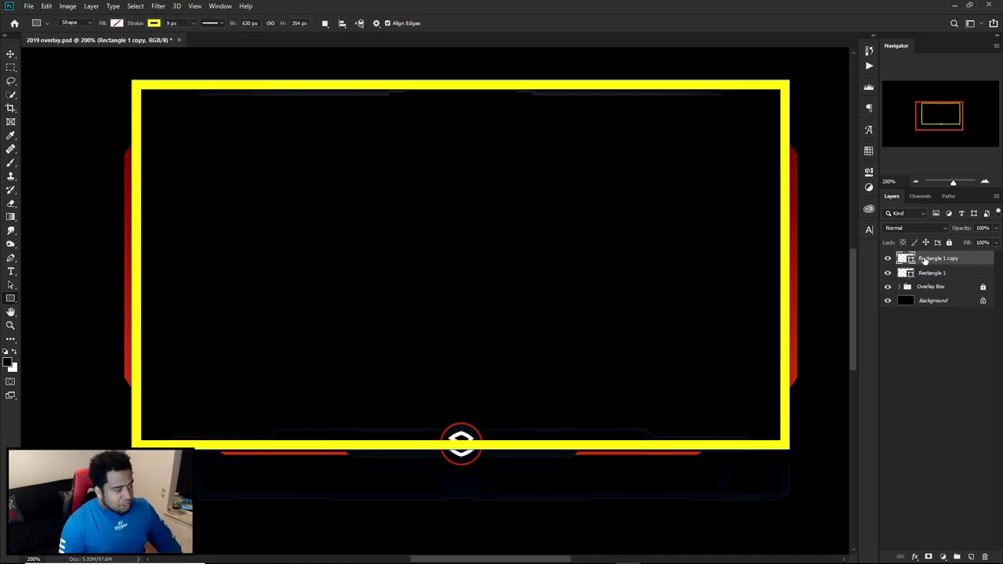
click(155, 26)
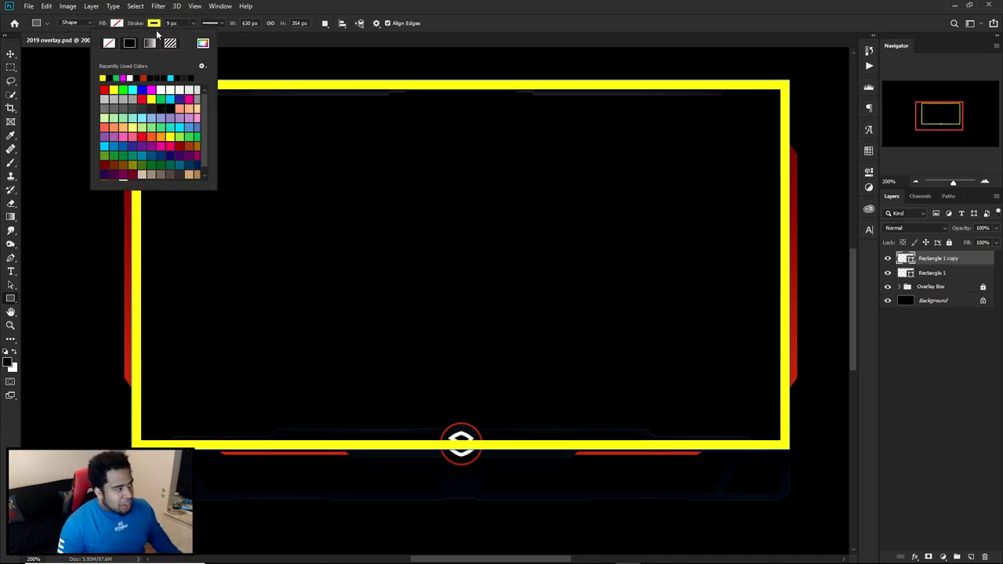
click(212, 22)
click(171, 134)
click(171, 157)
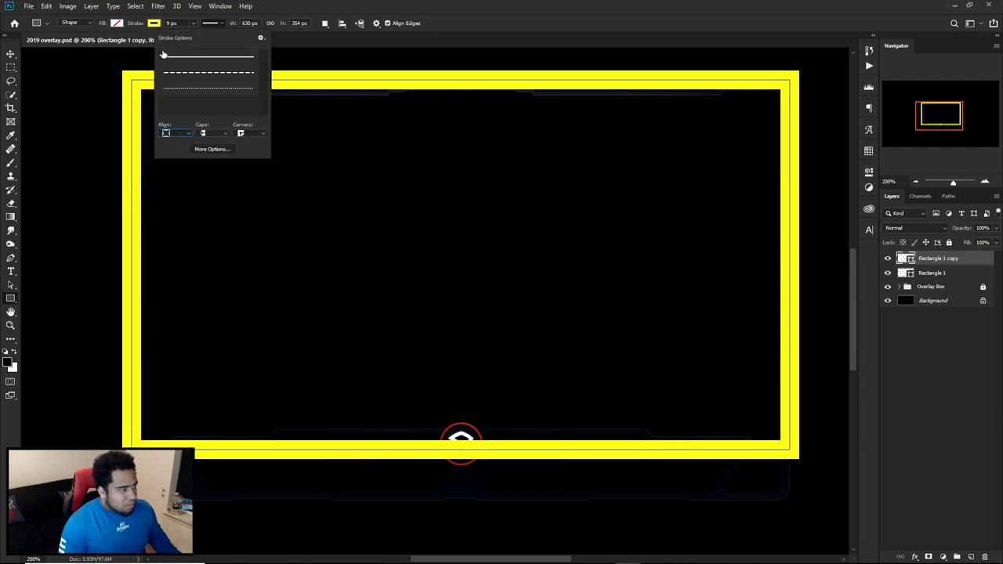
click(157, 26)
click(195, 91)
click(17, 56)
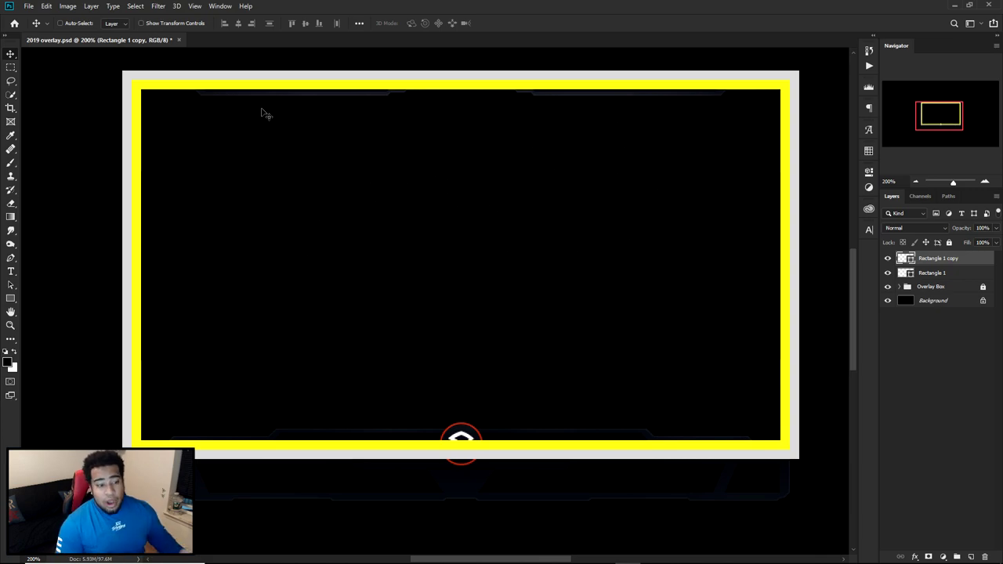
key(Delete)
Apply the saved dark style with Inner Glow, Satin and Gradient Overlay to the rectangle, and hide the Overlay Box group
drag(478, 191, 469, 185)
scroll(535, 237, down, 1)
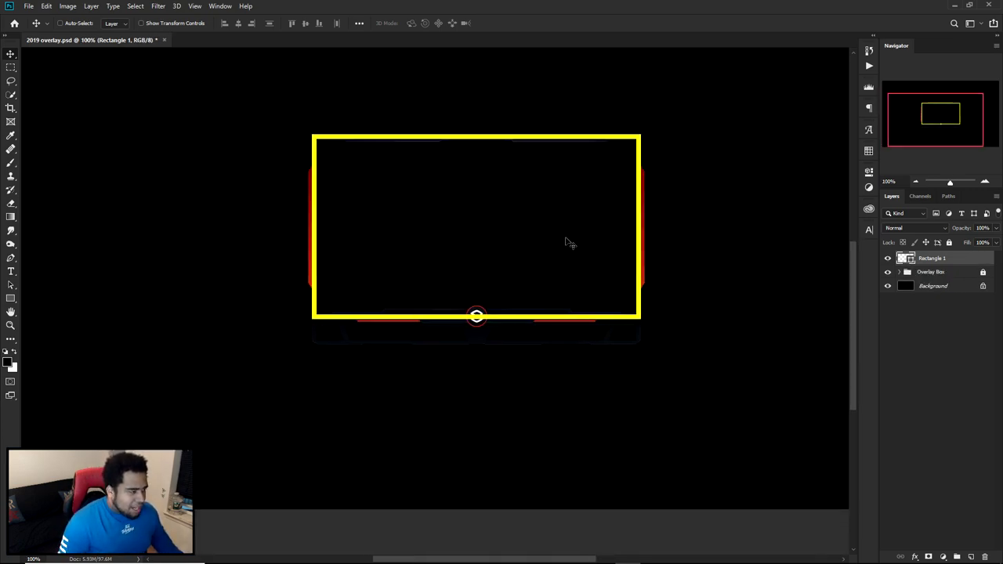
double_click(975, 261)
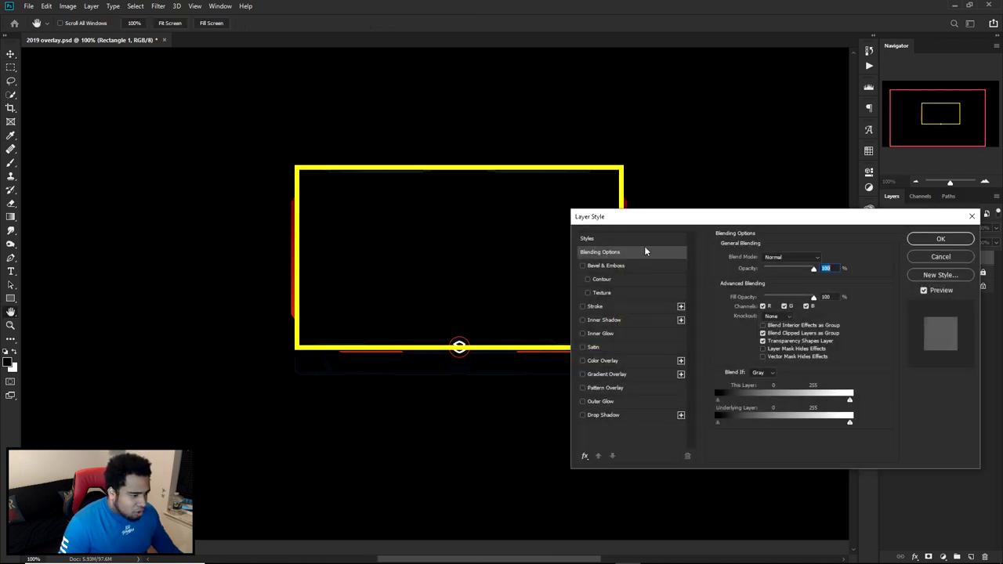
click(612, 239)
click(752, 316)
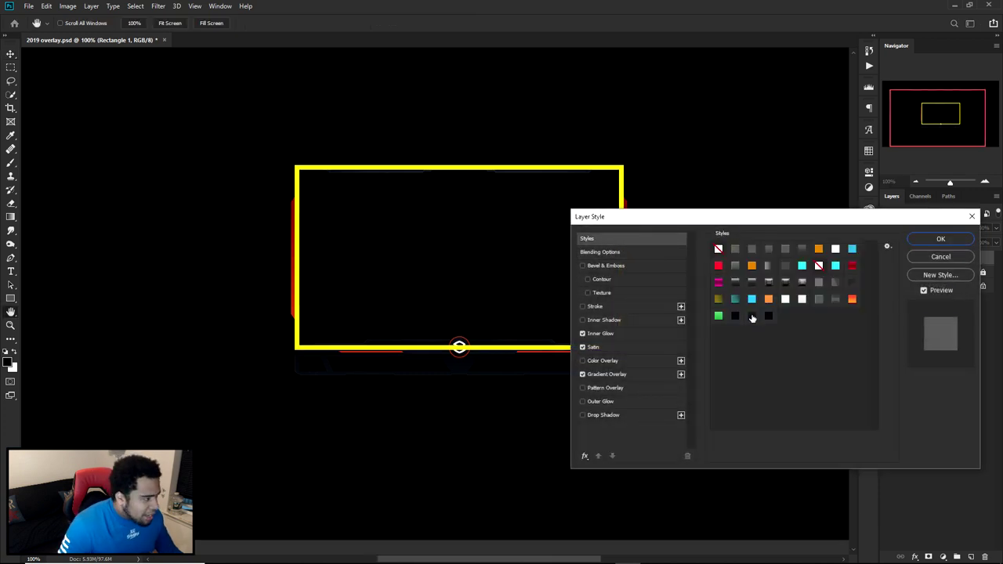
click(938, 239)
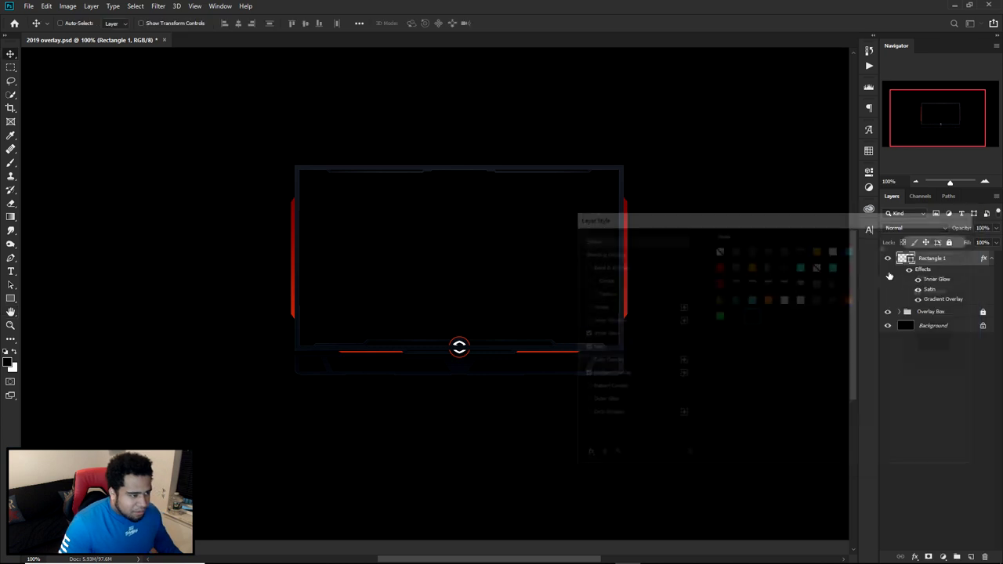
click(888, 311)
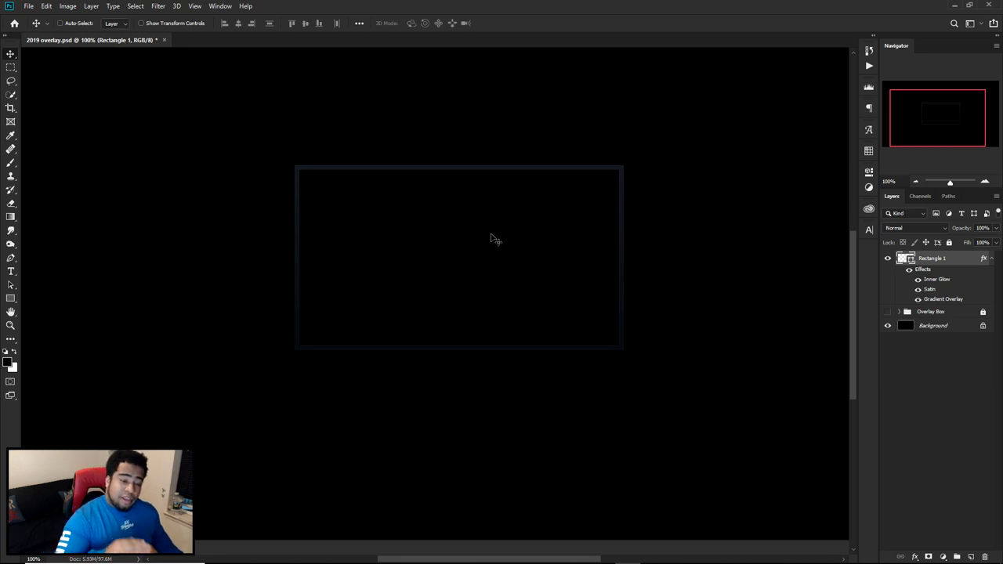
Open the rectangle's Inner Glow settings and toggle the effect off and on to compare the border's edge
scroll(491, 237, up, 1)
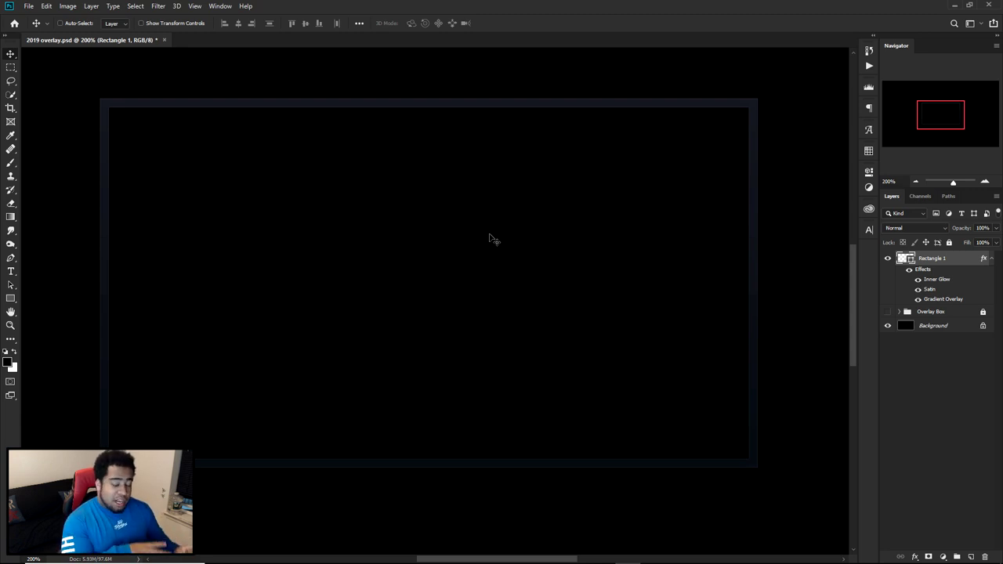
double_click(959, 260)
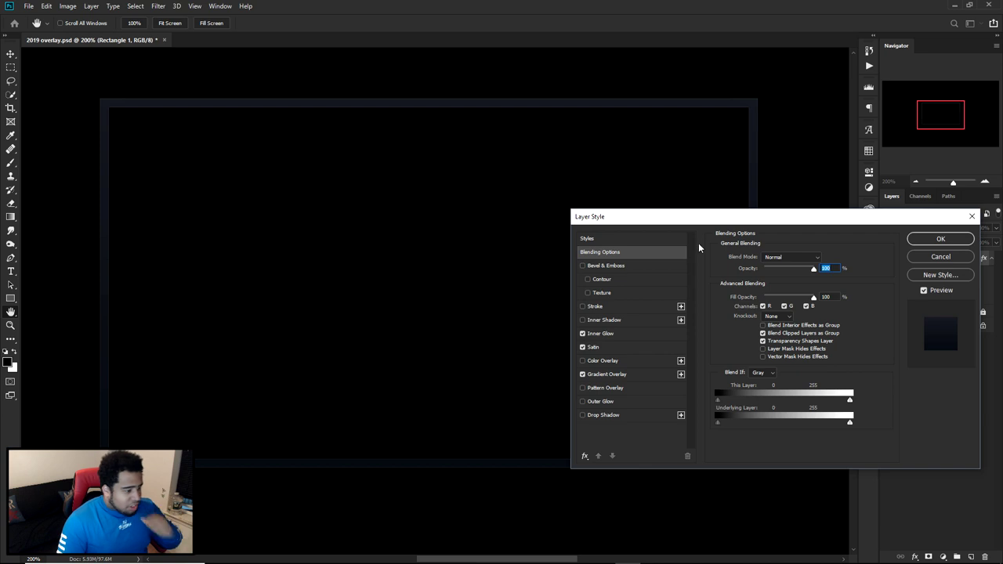
click(615, 333)
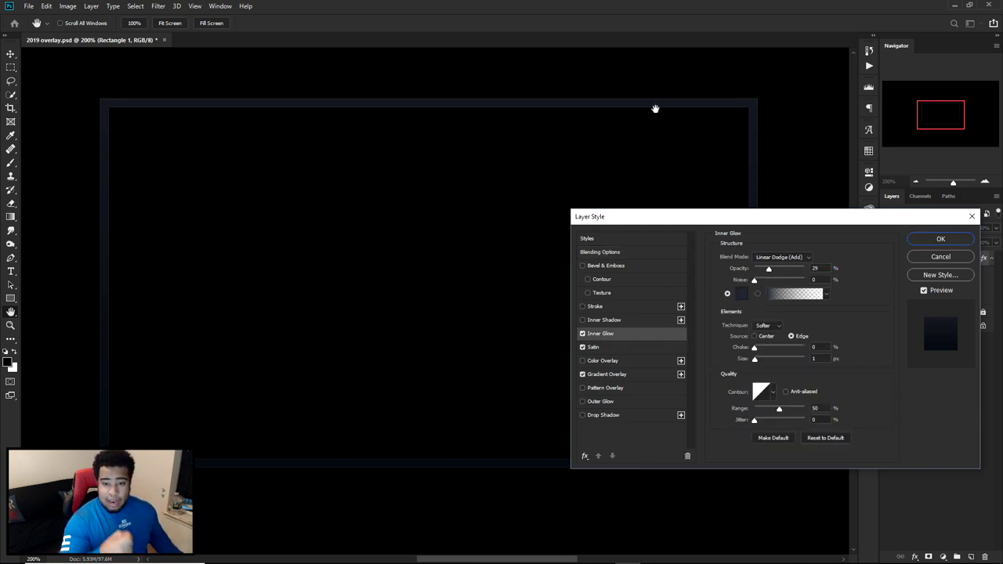
click(583, 334)
click(583, 334)
click(583, 333)
click(583, 332)
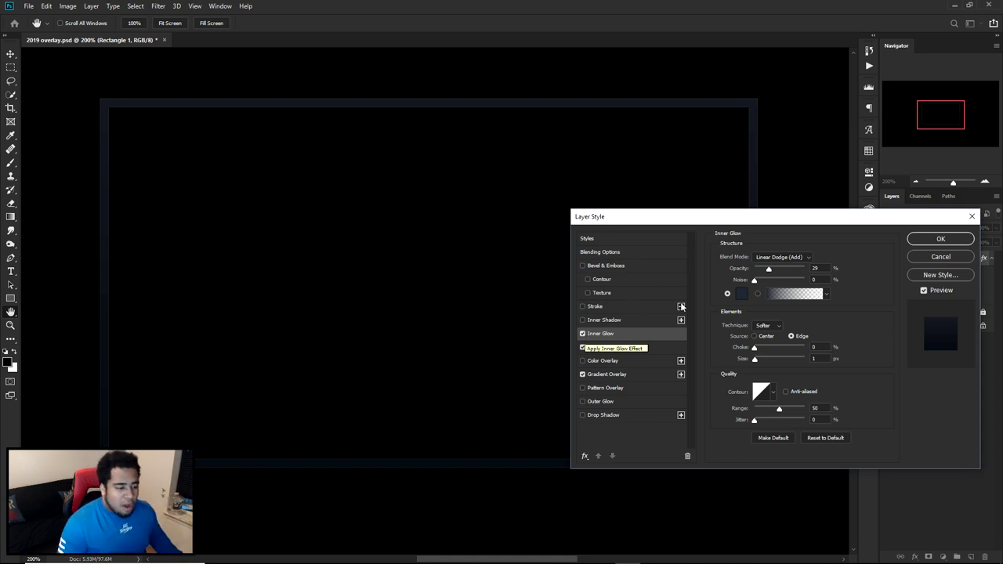
Set the rectangle's Inner Glow opacity to 30%, keeping the Linear Dodge (Add) blend mode and 1 px size
click(788, 259)
click(788, 259)
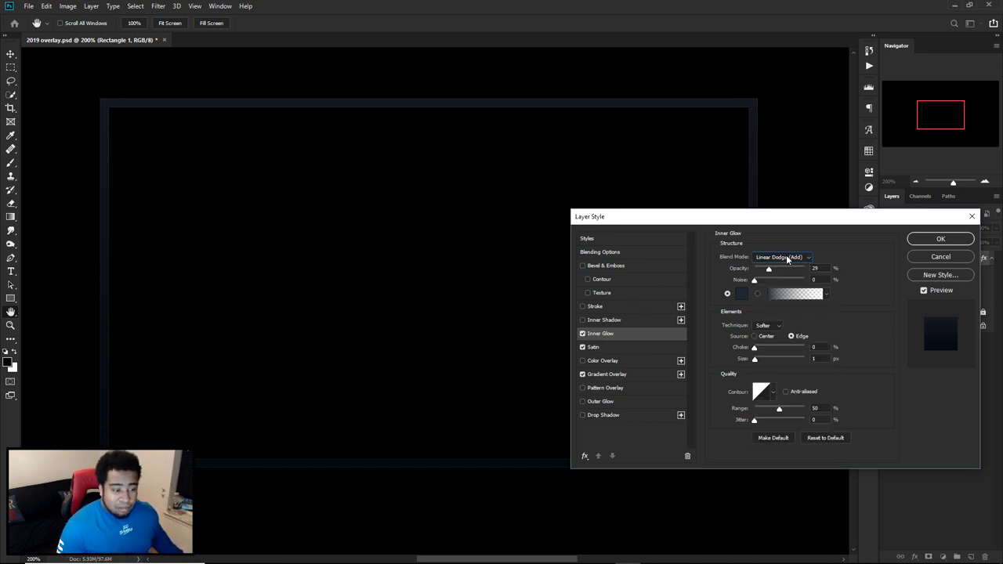
drag(823, 269, 716, 254)
text(30)
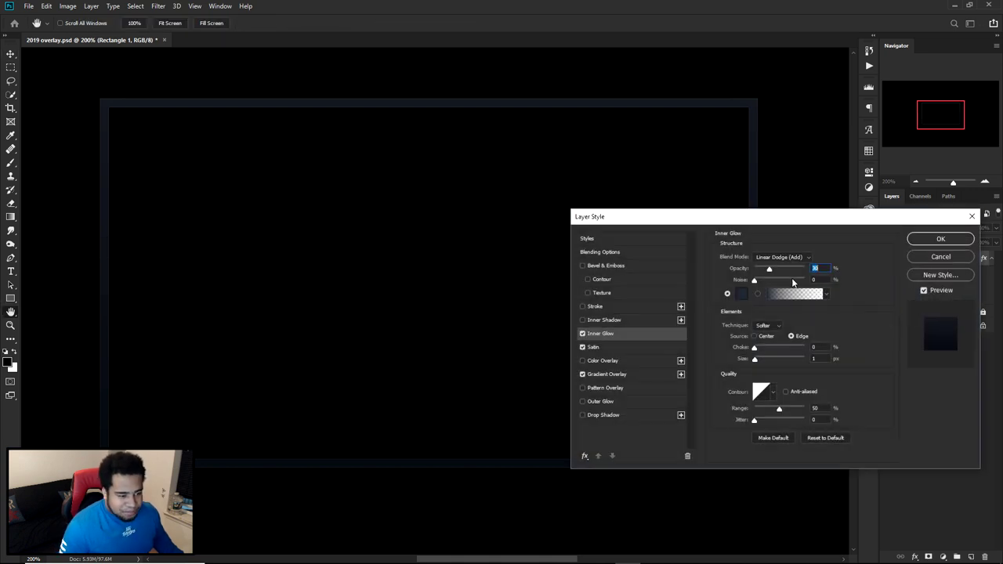
double_click(814, 358)
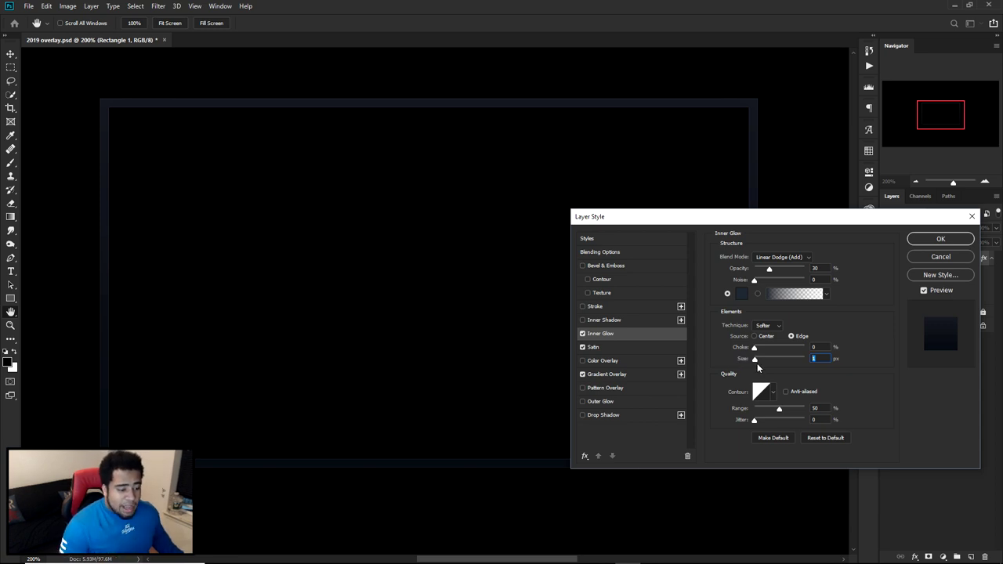
Compare the rectangle with and without the Satin effect and check the Satin colour
click(587, 348)
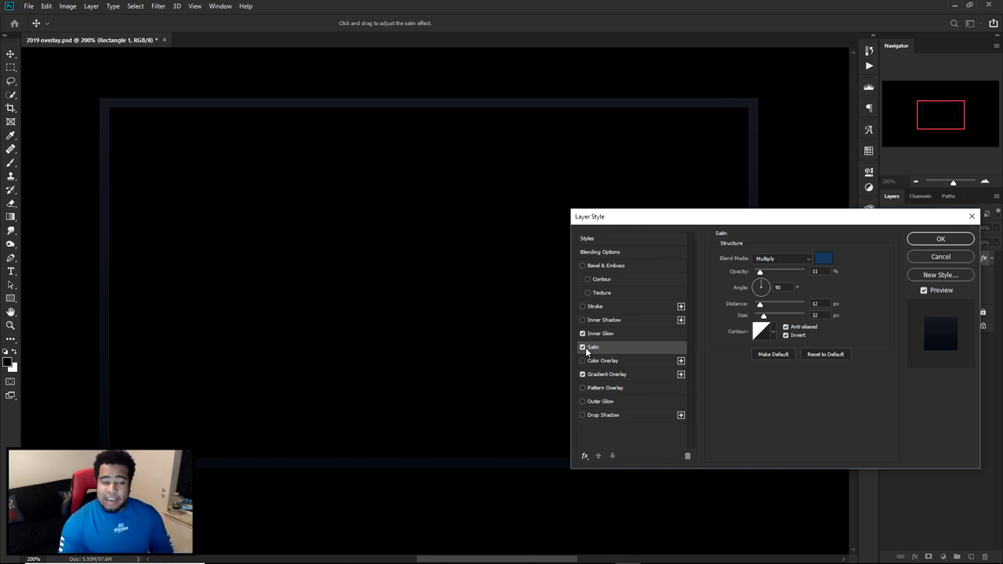
click(586, 351)
click(586, 351)
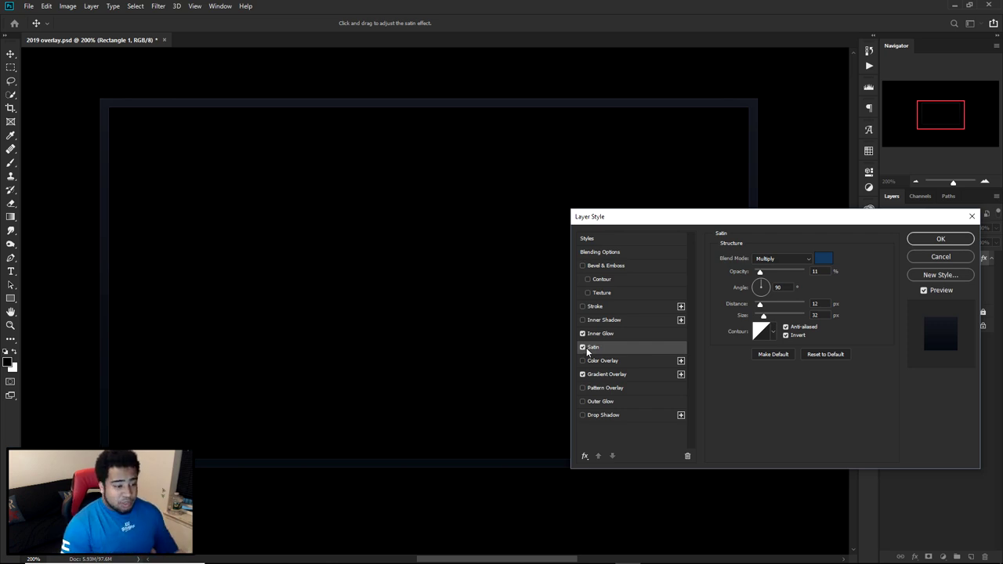
click(824, 259)
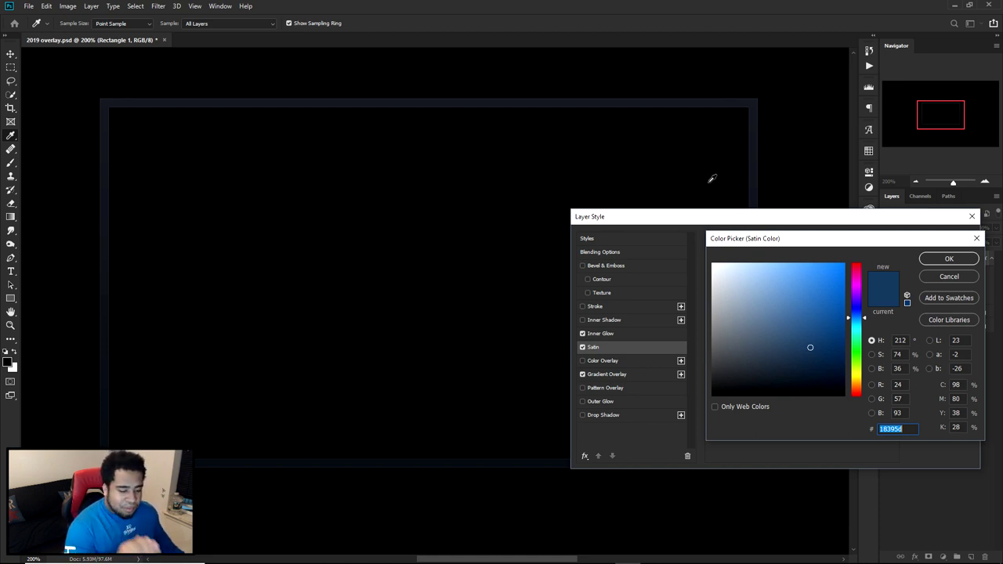
click(950, 259)
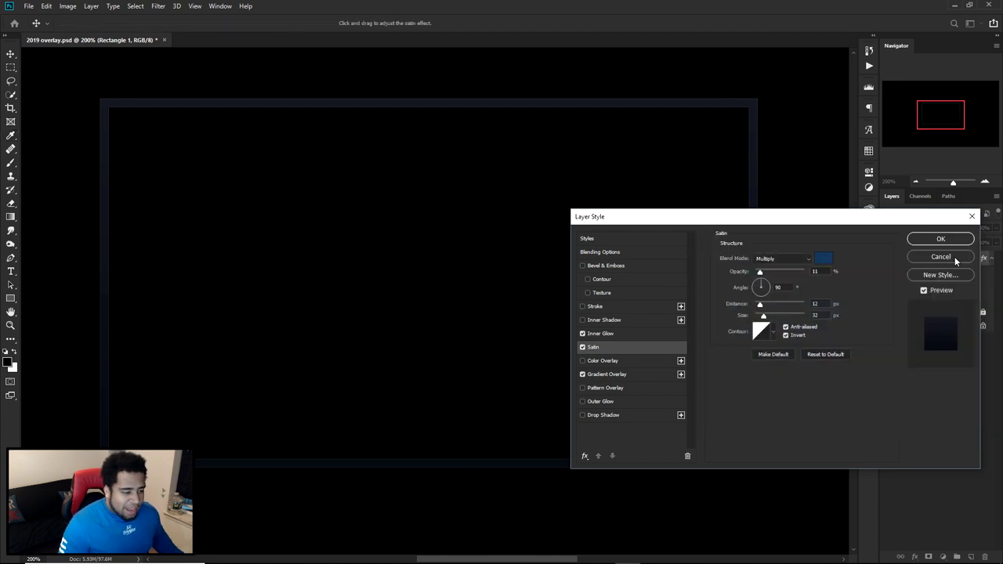
Set the Satin opacity to 10%, keeping the 12 px distance and 32 px size
drag(821, 271, 779, 275)
text(10)
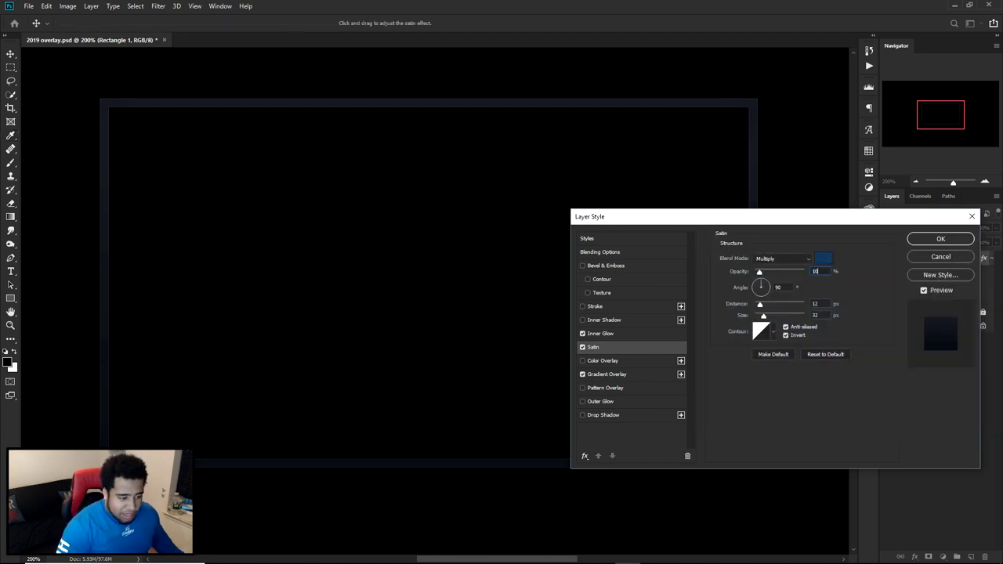
click(815, 303)
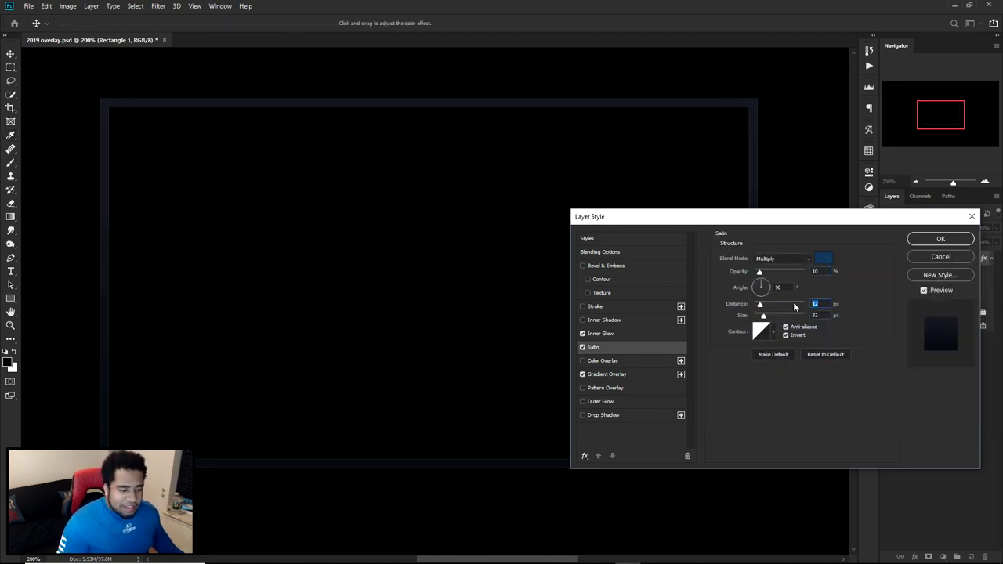
click(816, 314)
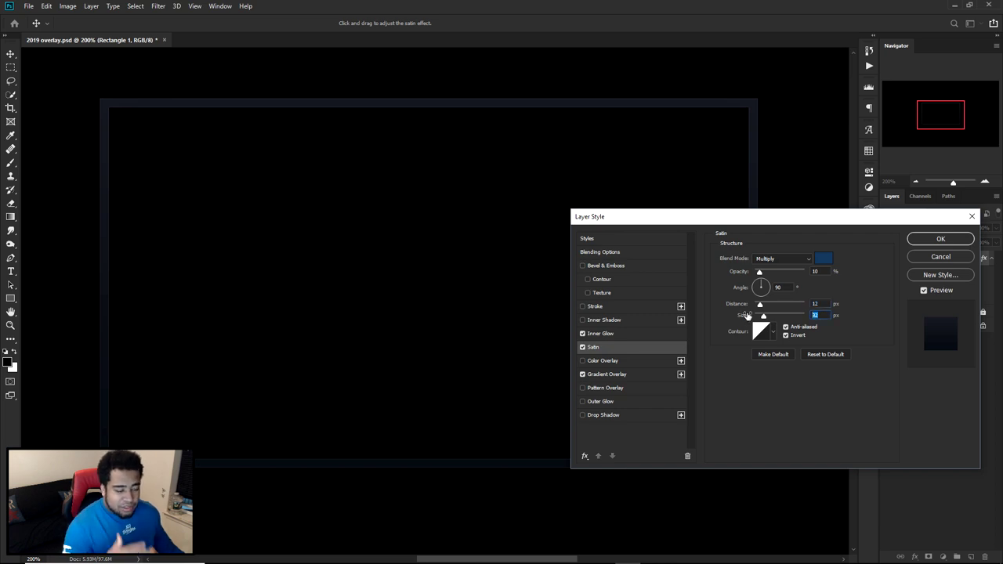
Open the Gradient Overlay's gradient for editing and check the colour of its starting stop
click(619, 375)
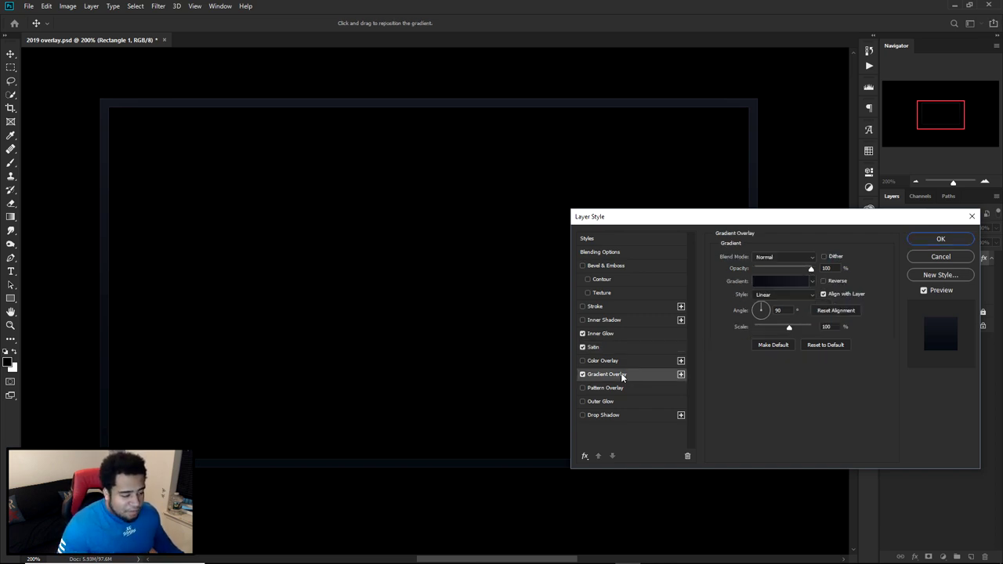
click(776, 284)
drag(776, 288, 772, 191)
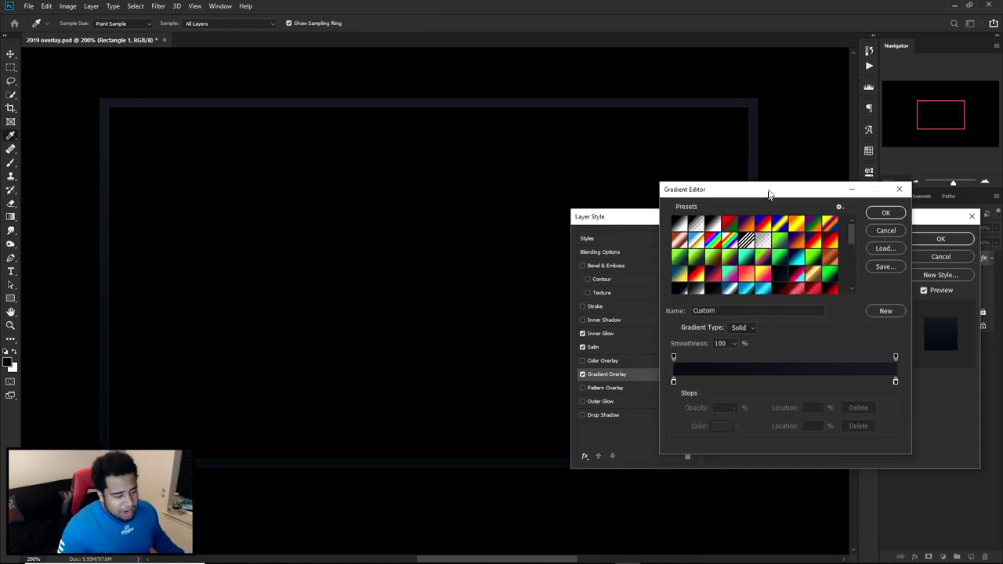
double_click(674, 379)
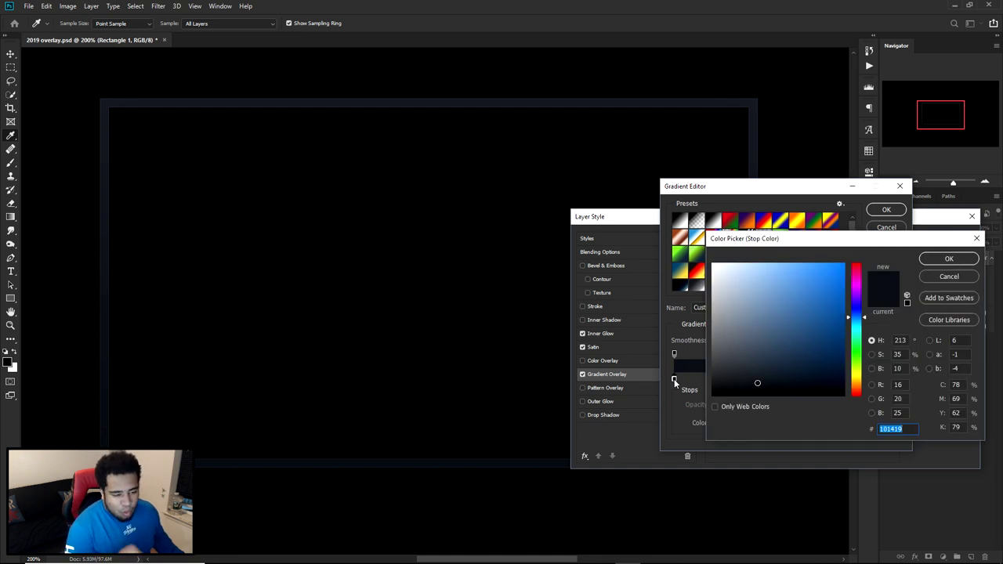
click(949, 259)
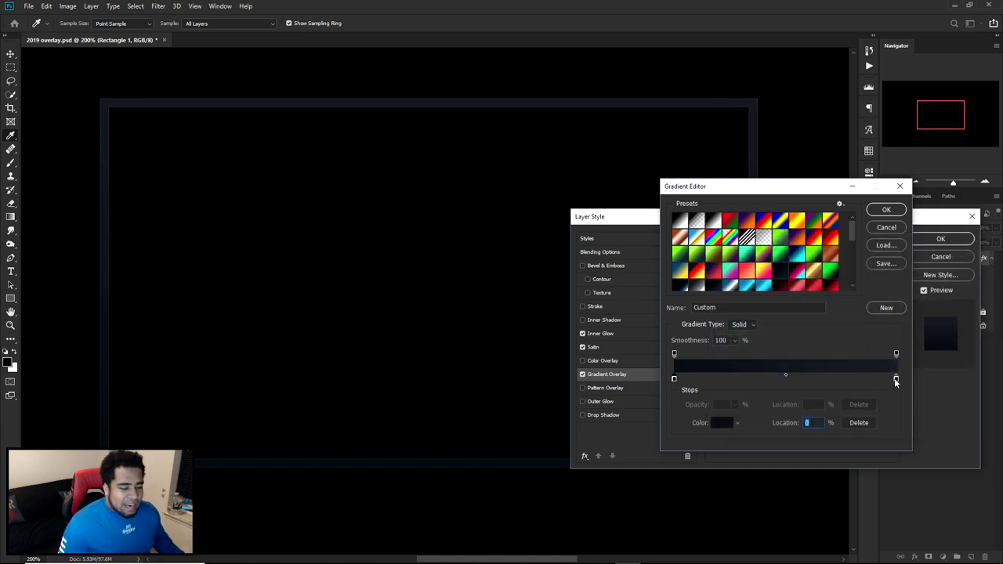
Try black (000000) as the colour of the gradient's ending stop, and discard the change
double_click(895, 379)
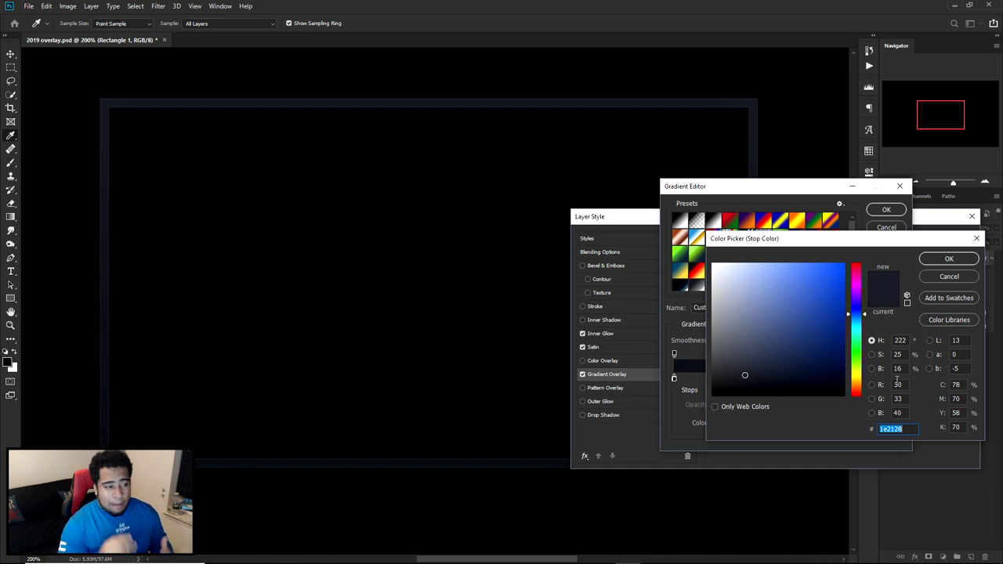
text(000000)
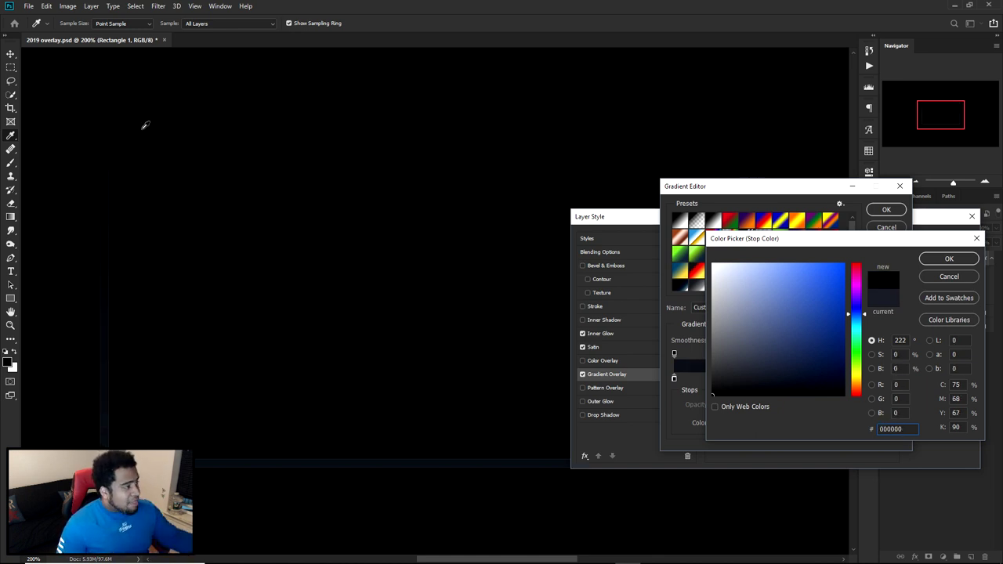
click(932, 278)
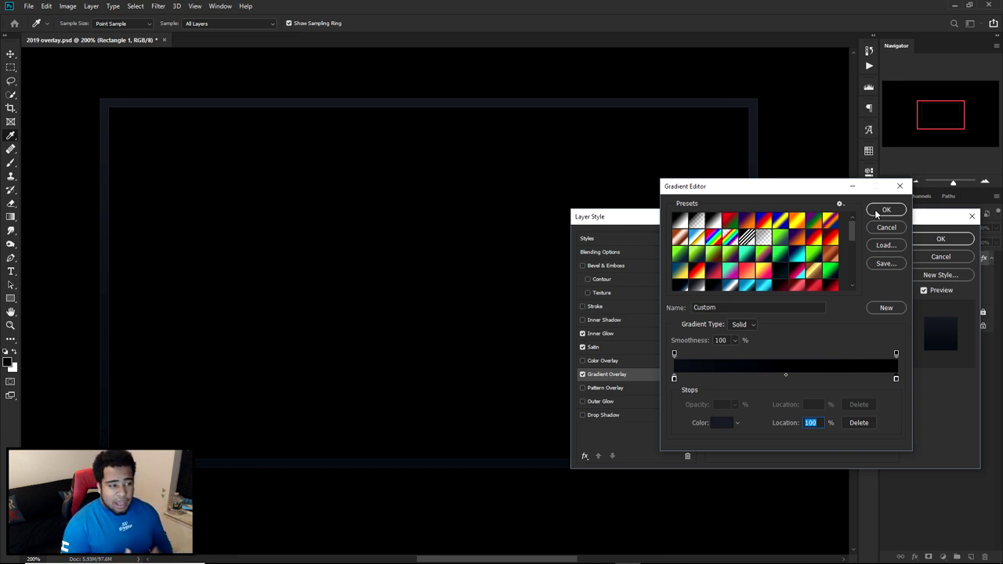
Try magenta, red and purple hues for the gradient's starting stop, and discard the change
double_click(673, 377)
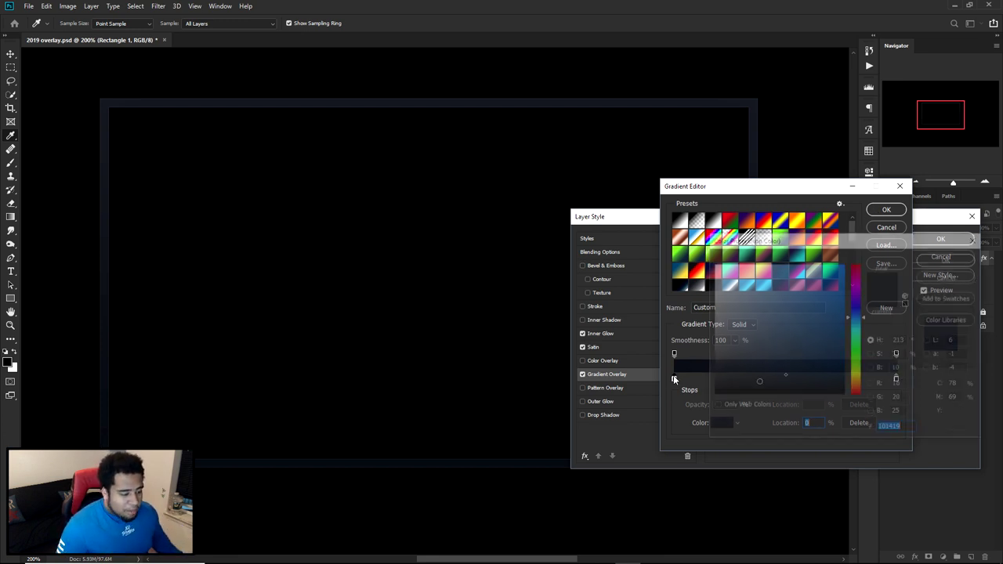
click(857, 280)
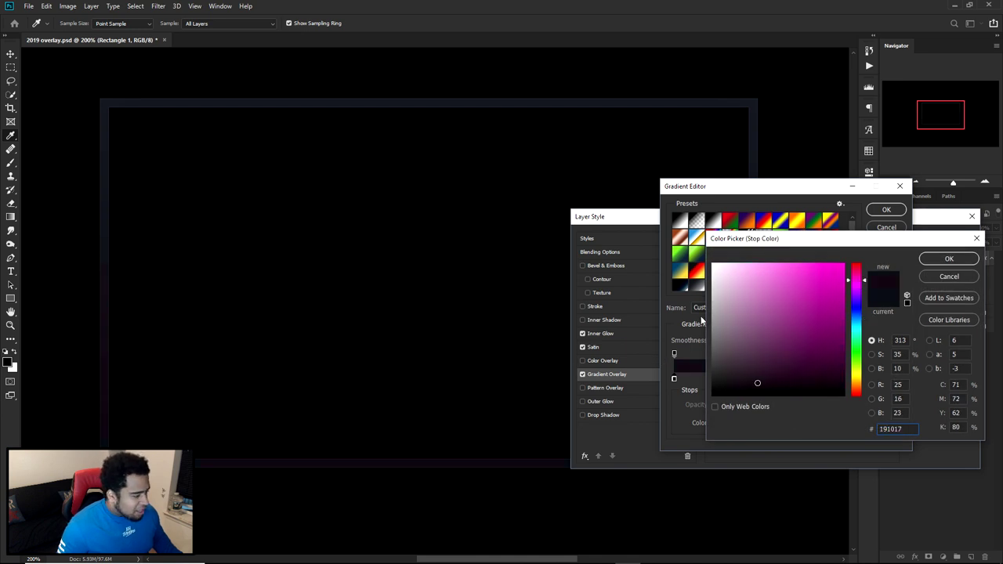
drag(858, 288, 857, 244)
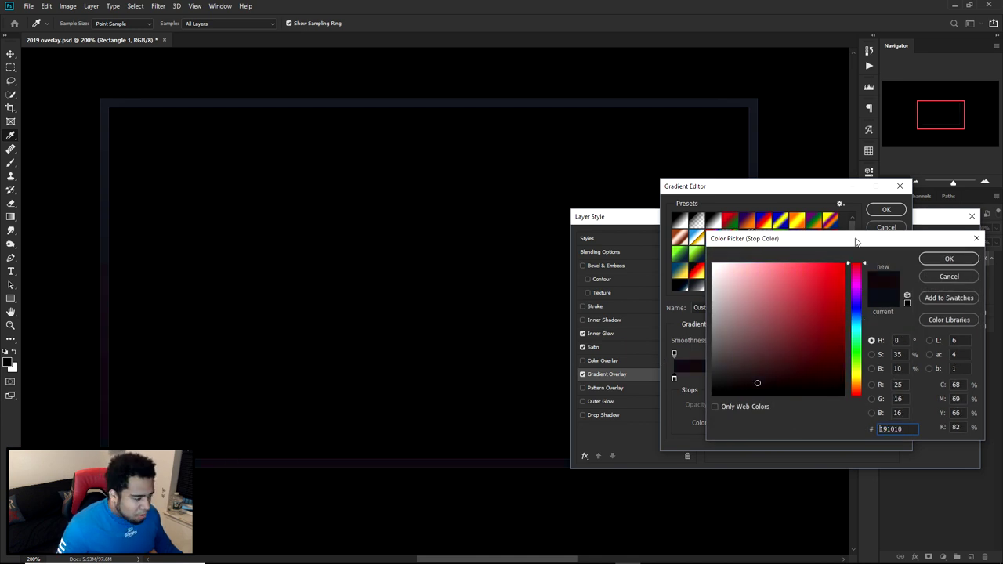
click(856, 341)
drag(857, 316, 850, 296)
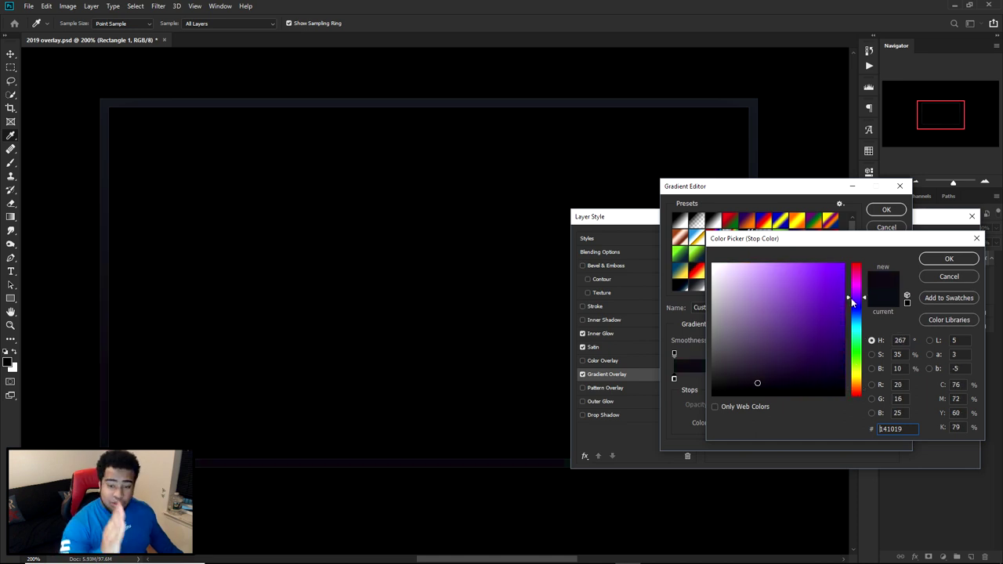
drag(849, 297, 854, 273)
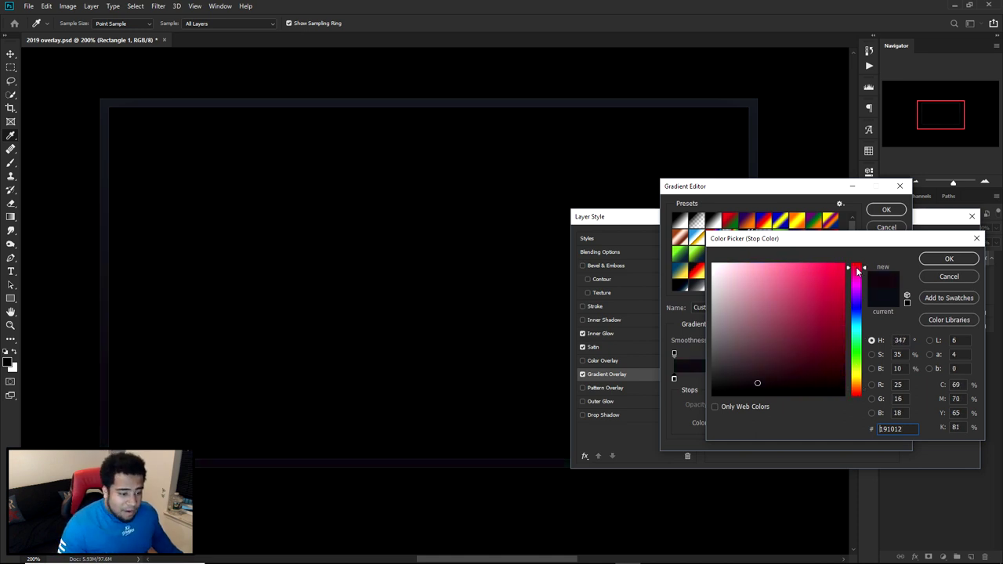
click(949, 275)
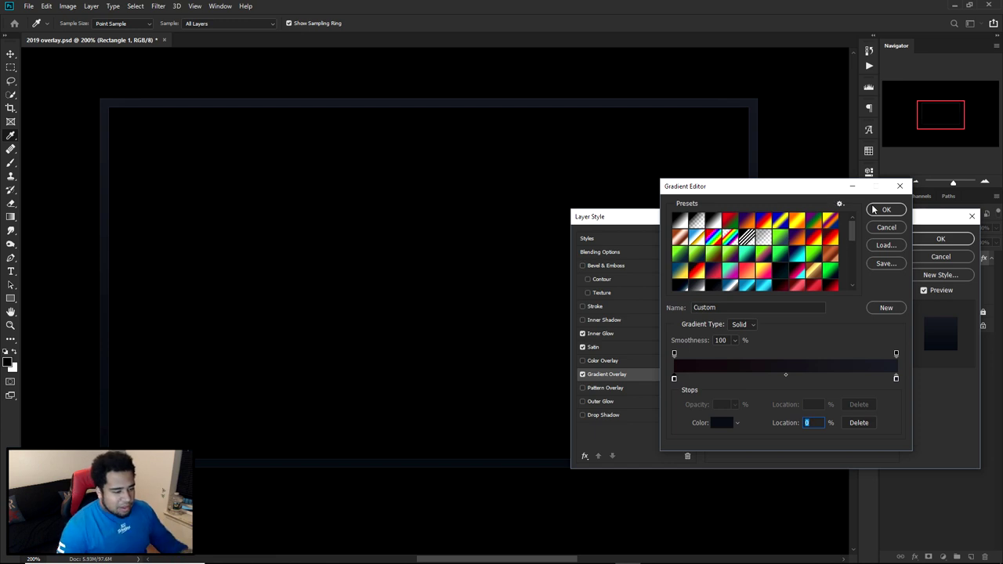
Accept the gradient and apply the edited layer style to the rectangle
drag(881, 208, 687, 363)
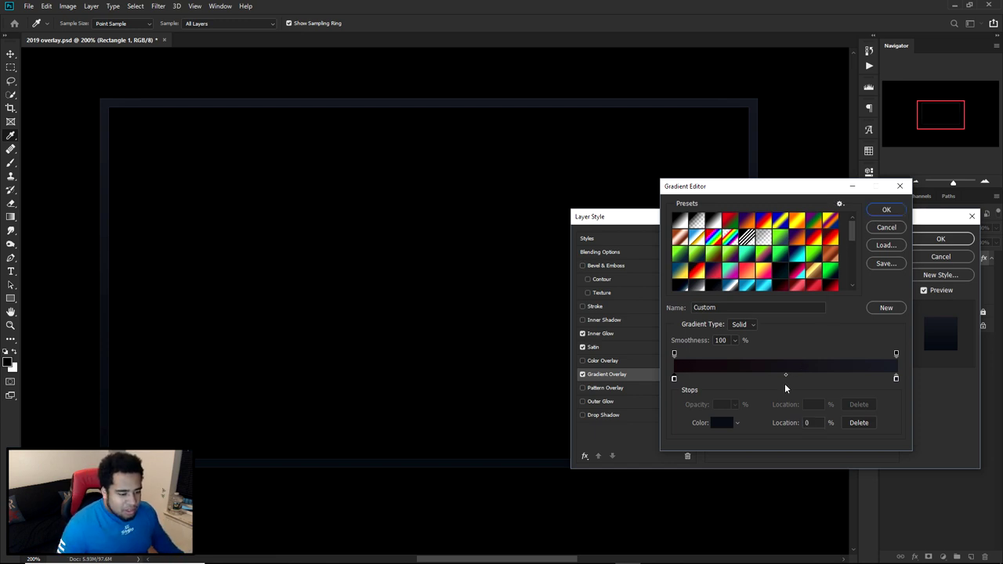
click(886, 209)
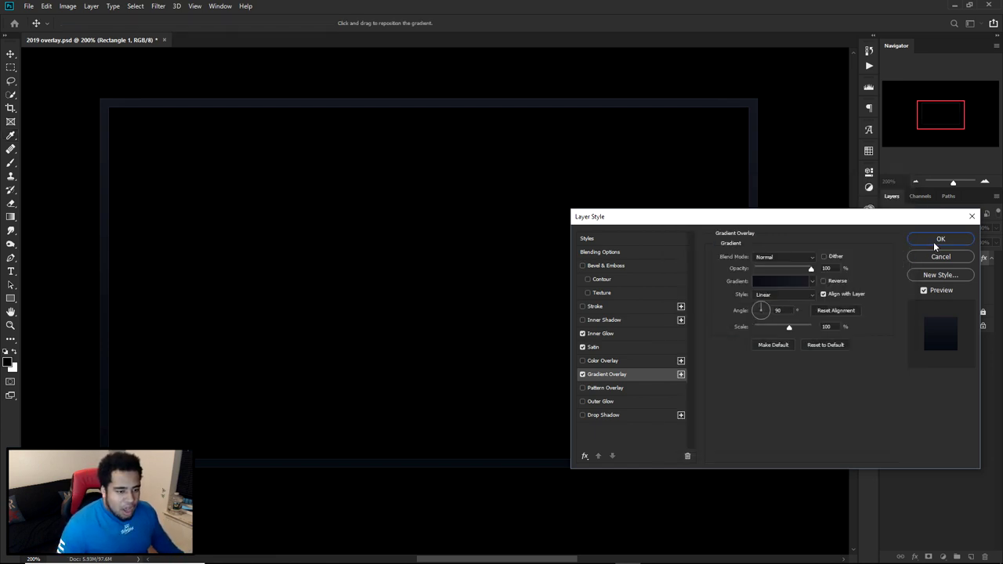
click(933, 243)
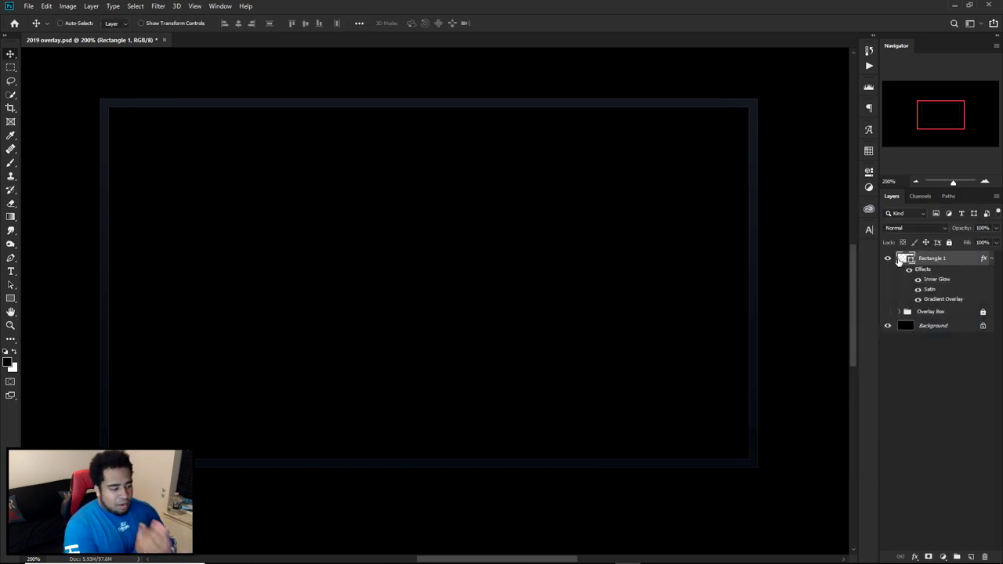
Show the Overlay Box group and hide the rectangle layer to examine the reference's lower bar and centre logo
click(887, 311)
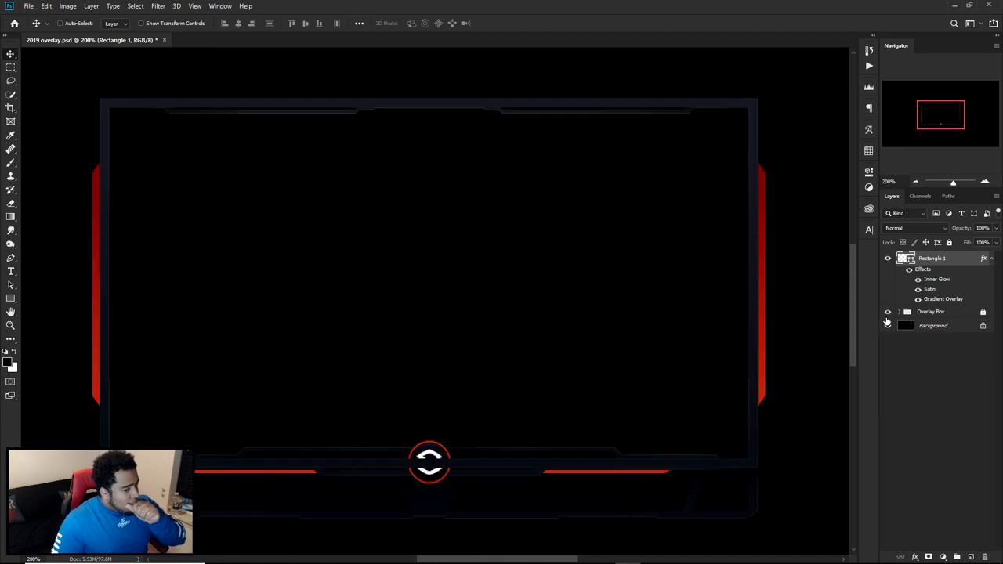
drag(730, 359, 747, 220)
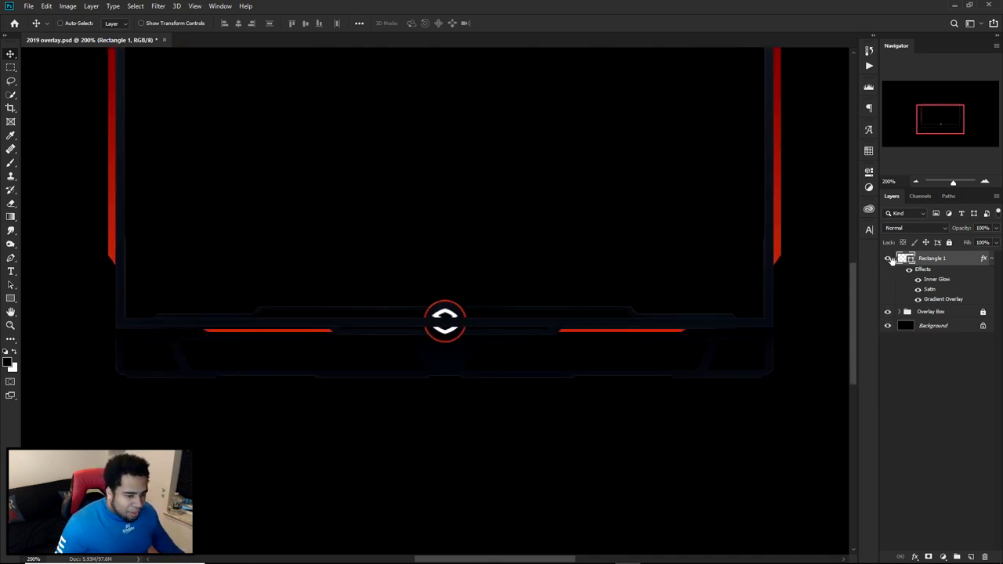
click(887, 258)
drag(447, 312, 550, 314)
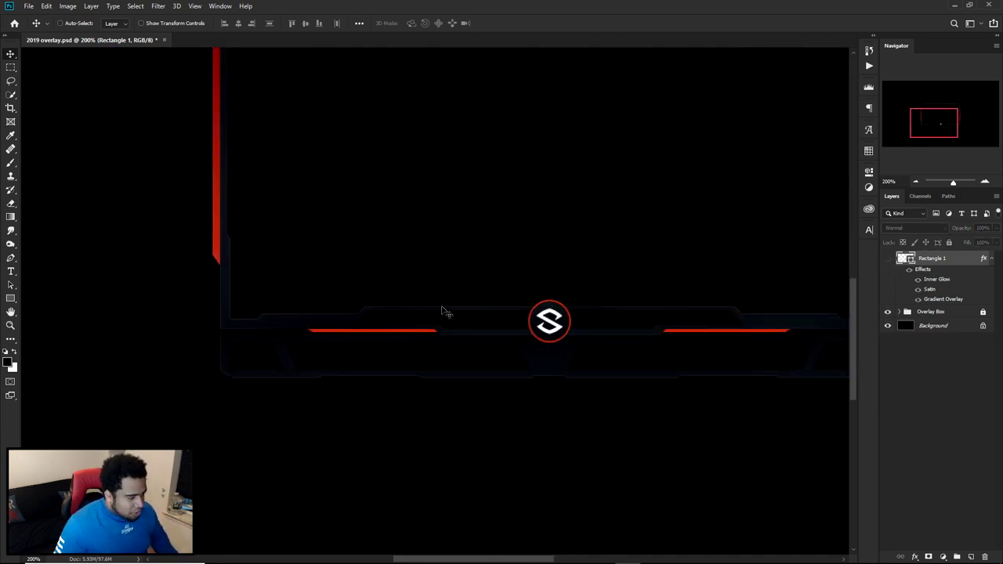
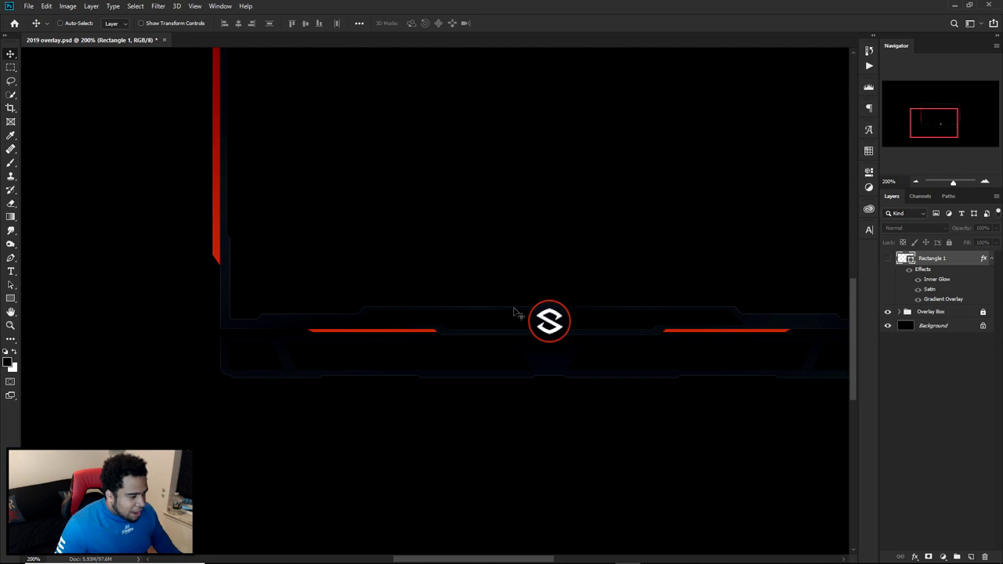
drag(548, 322, 549, 320)
scroll(548, 321, down, 2)
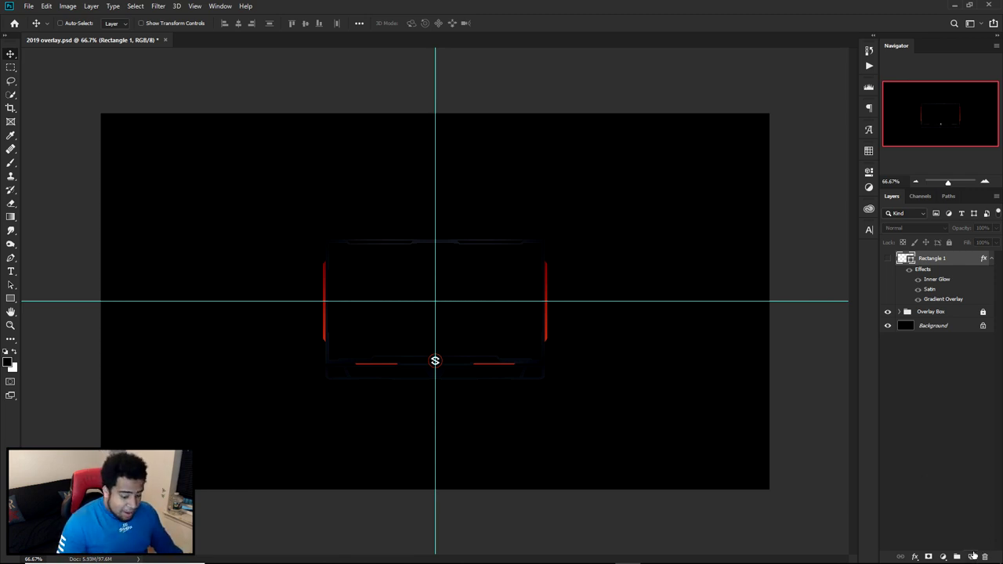
Try a white-filled new layer scaled to about 30% around the canvas centre, and delete the layer
key(ctrl+shift+n)
text(l)
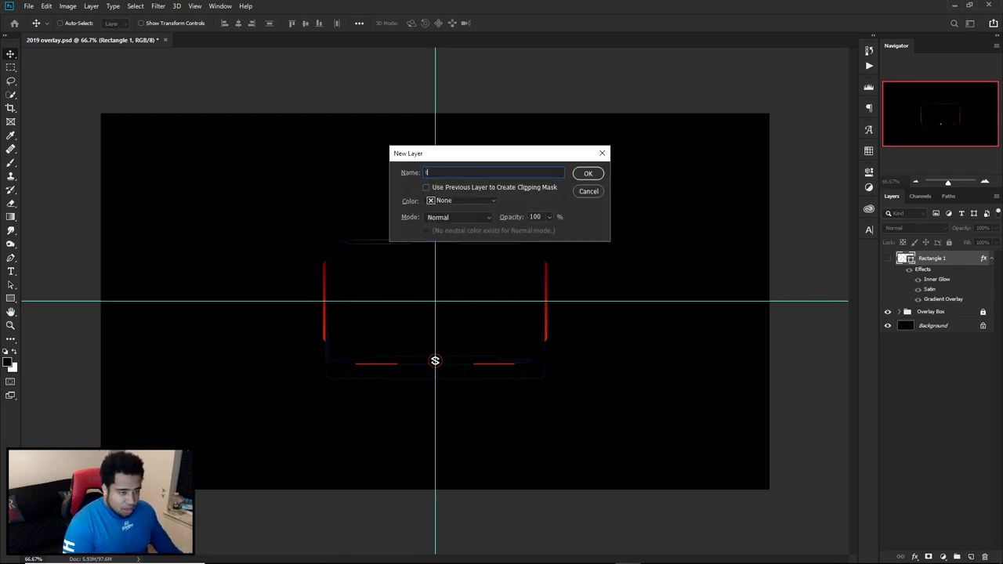
click(588, 173)
key(ctrl+BackSpace)
key(ctrl+t)
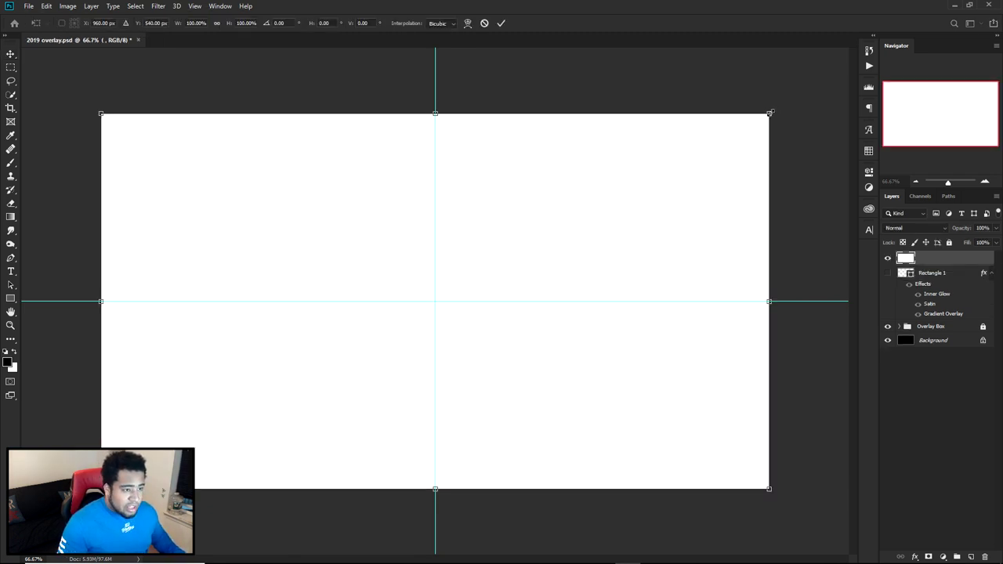
drag(769, 112, 535, 244)
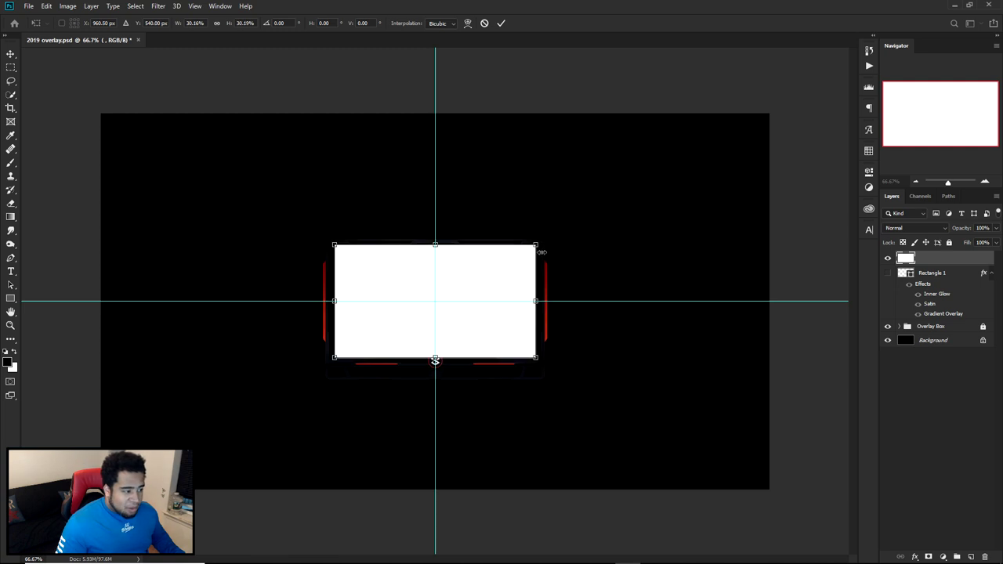
key(Return)
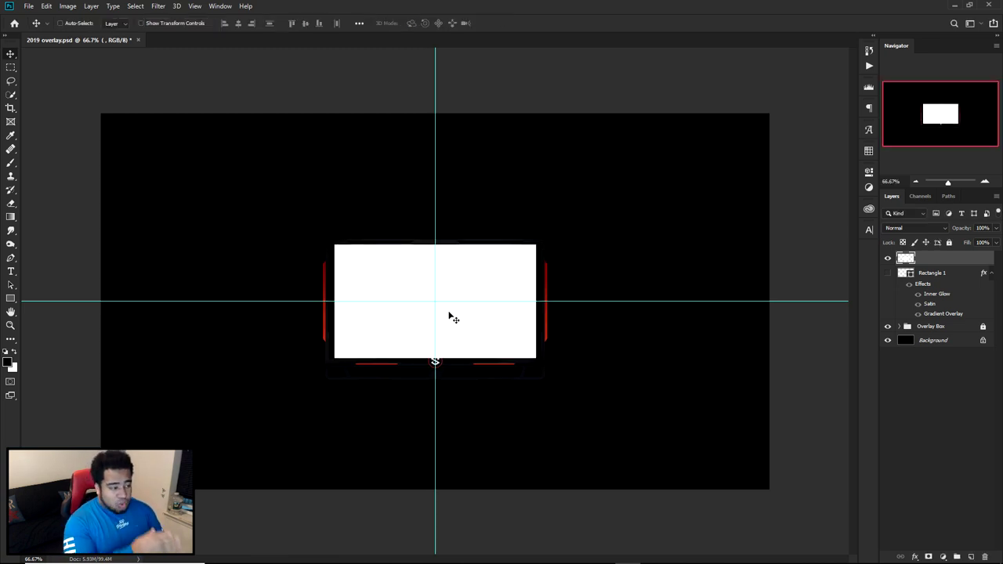
key(Delete)
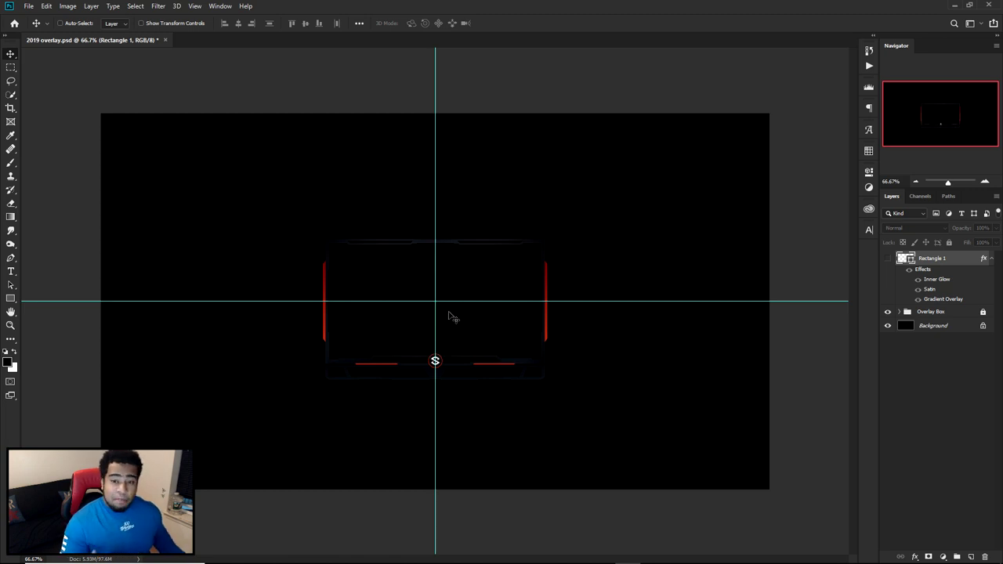
Remove the vertical centre guide from the canvas with the rulers shown, and hide the rulers
scroll(389, 266, up, 2)
scroll(301, 227, down, 1)
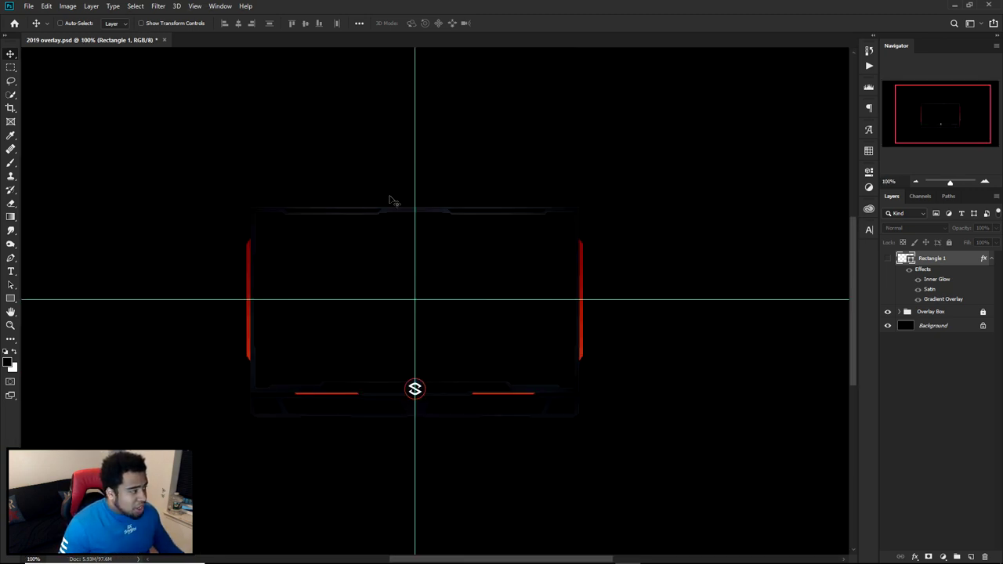
key(ctrl+r)
scroll(499, 211, down, 2)
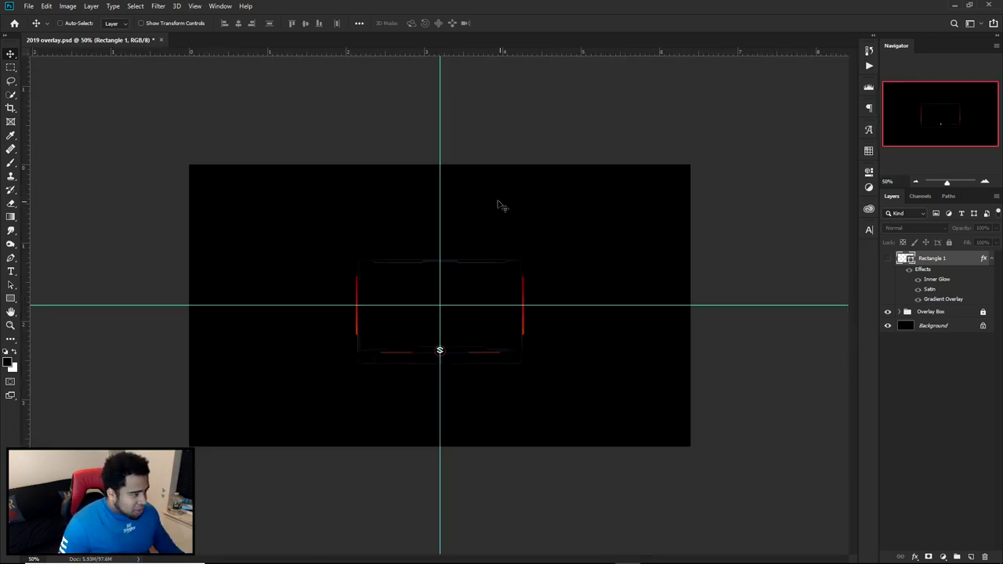
drag(440, 187, 24, 163)
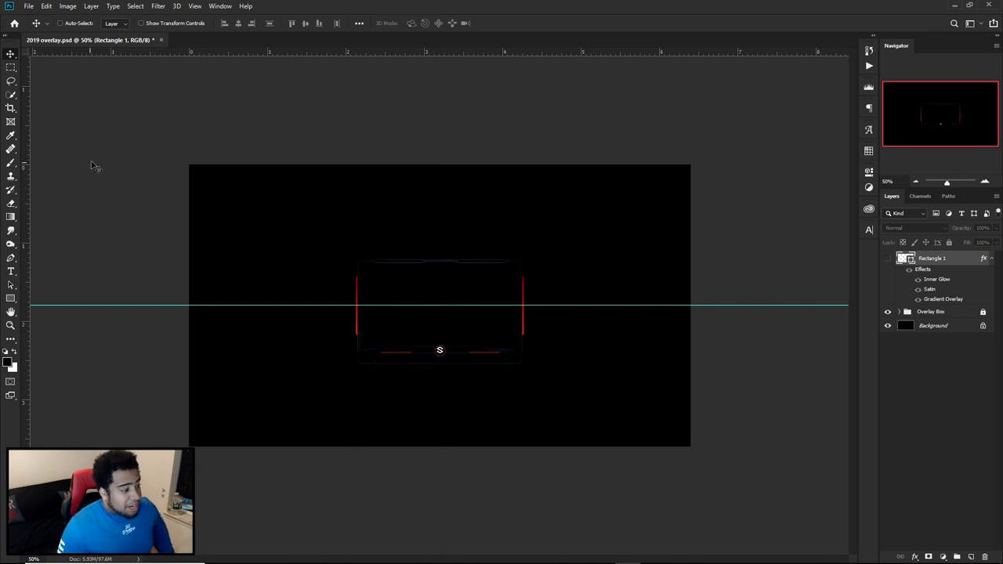
key(ctrl+r)
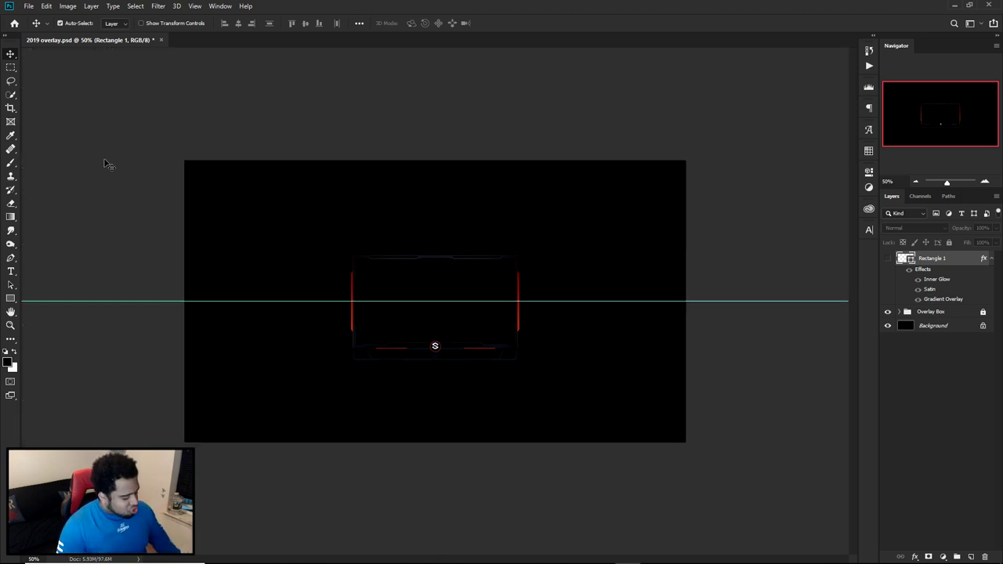
Show the rulers and place a vertical guide through the horizontal centre of the canvas
key(ctrl+r)
click(217, 6)
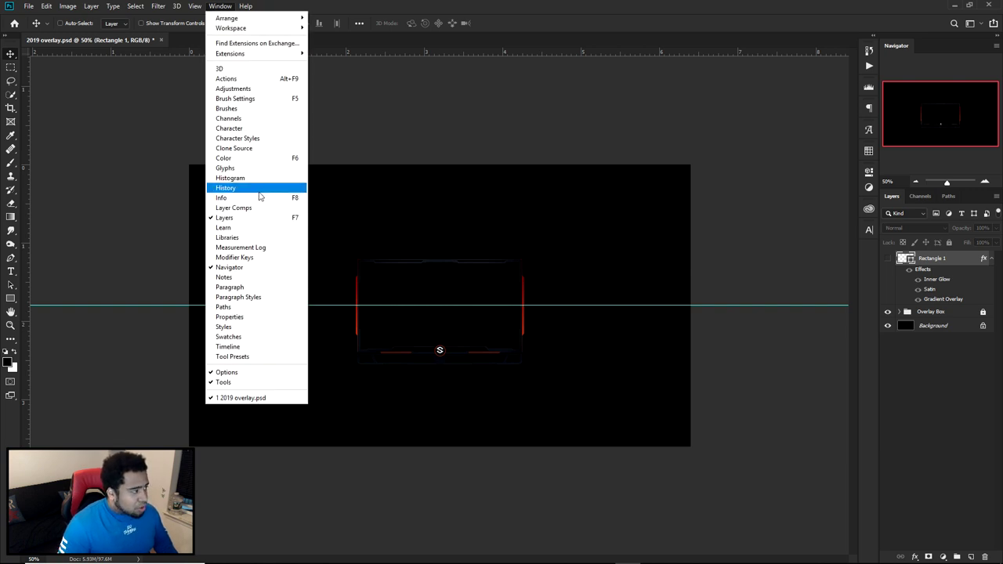
mouse_move(194, 6)
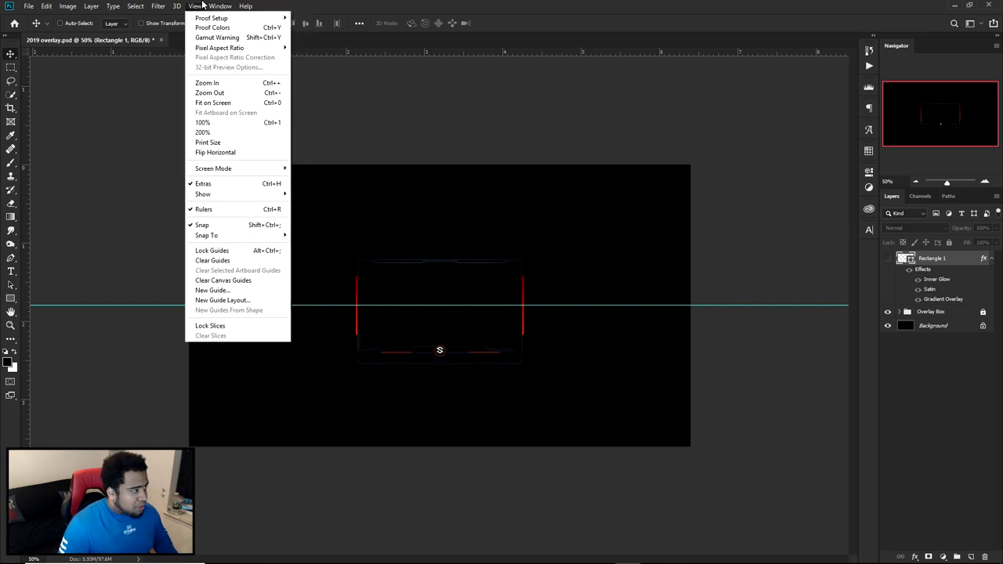
click(360, 191)
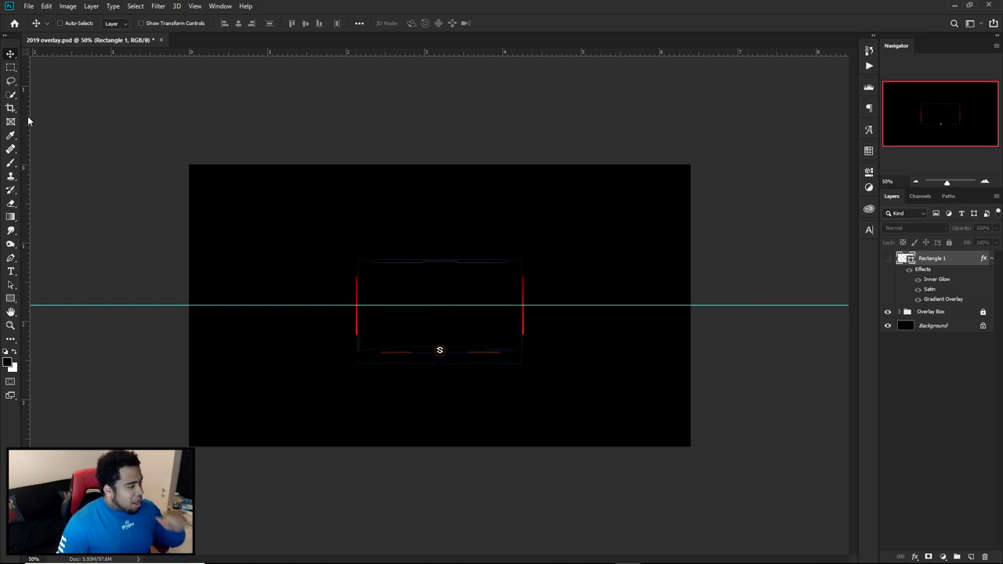
drag(28, 120, 437, 261)
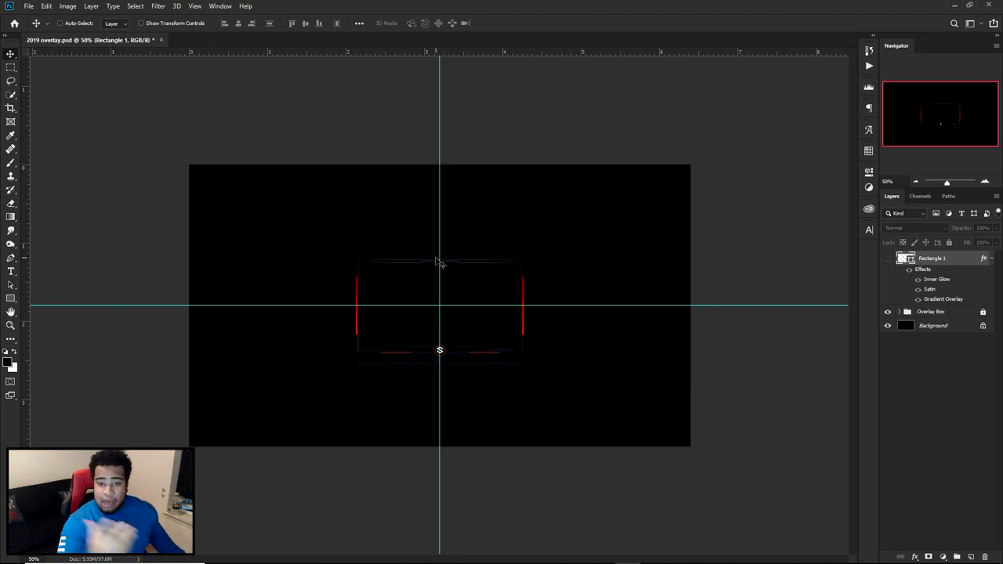
Toggle the guides' visibility off and on twice
key(ctrl+semicolon)
key(ctrl+semicolon)
key(ctrl+semicolon)
key(ctrl+semicolon)
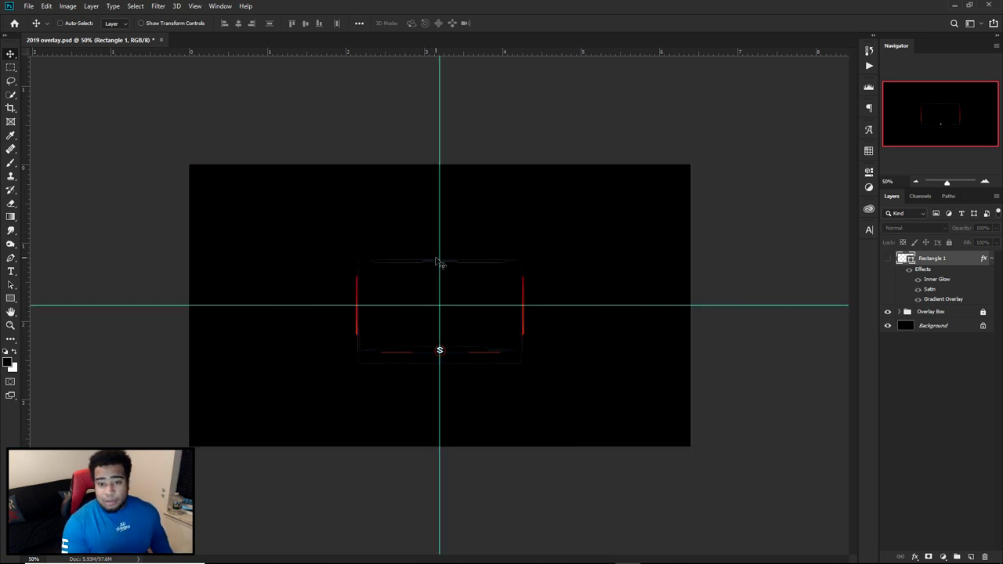
Try a closed five-point freeform path with the Pen tool over the reference box, and toggle the extras off and on
key(p)
click(487, 242)
click(384, 242)
click(387, 286)
click(484, 321)
click(505, 295)
drag(487, 242, 489, 246)
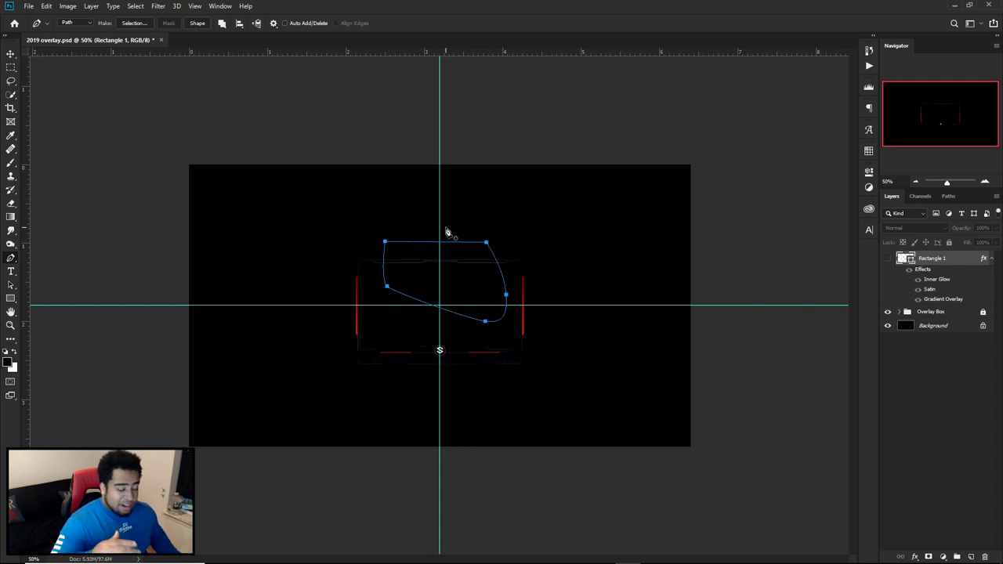
key(ctrl+h)
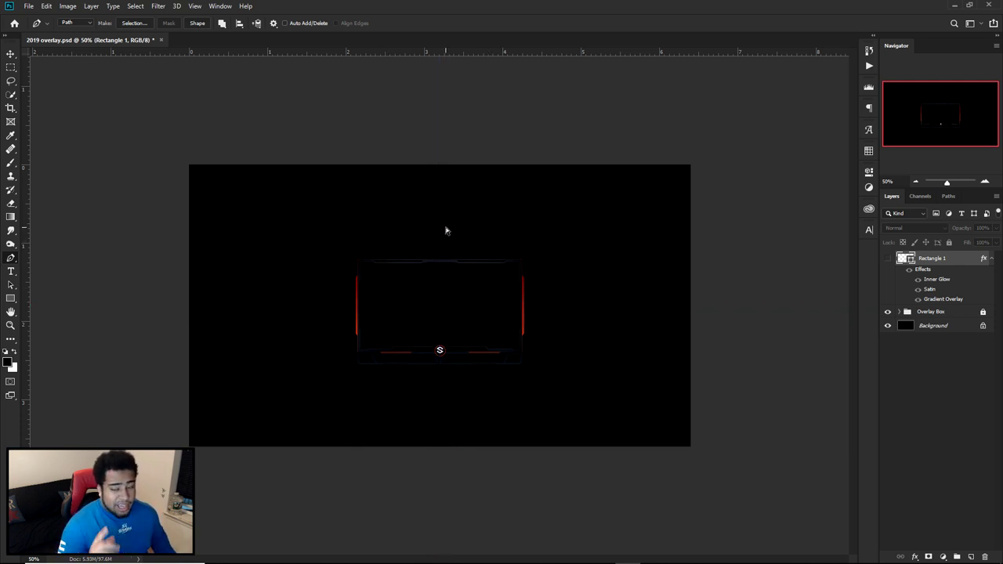
key(ctrl+h)
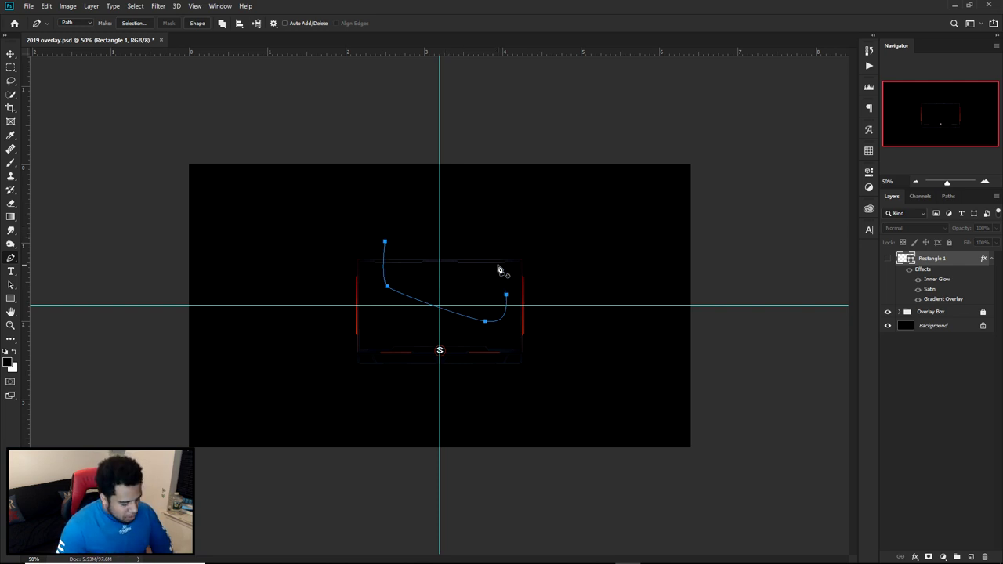
Delete the trial path and undo the accidental deletion of the rectangle layer
key(Delete)
key(Delete)
key(ctrl+plus)
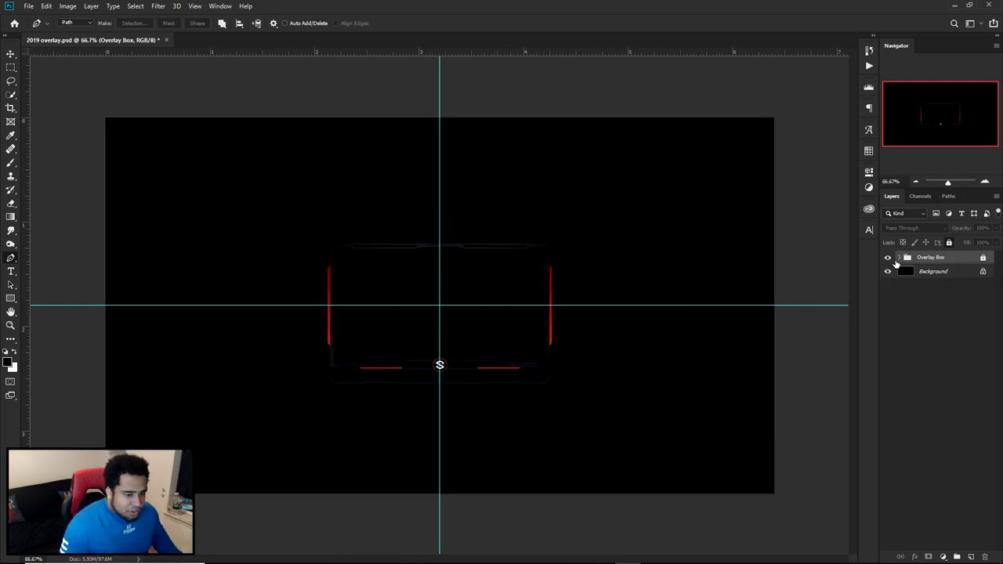
key(ctrl+z)
Hide the Overlay Box reference group and show the rectangle layer
click(887, 311)
click(887, 258)
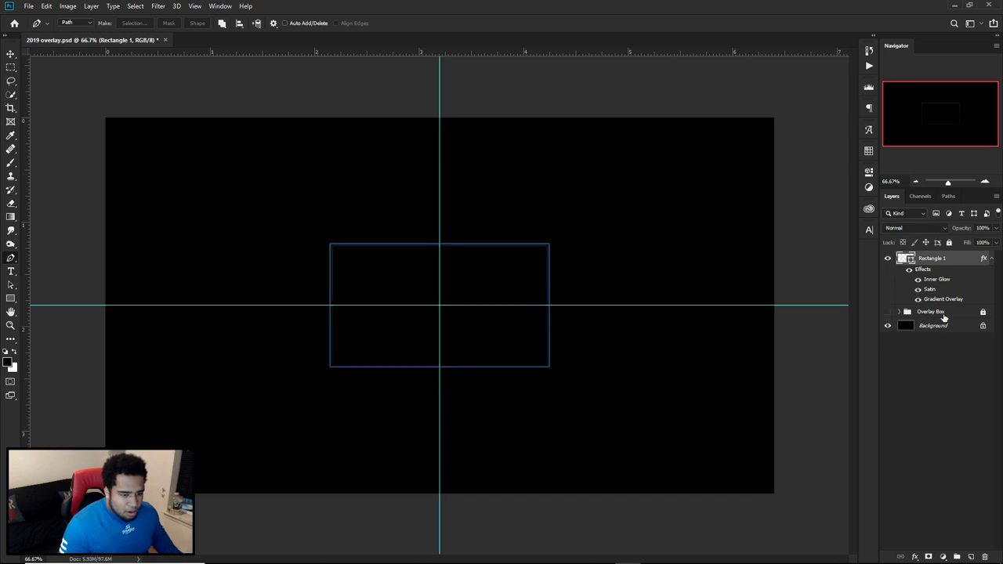
click(942, 313)
key(ctrl+plus)
drag(516, 355, 550, 346)
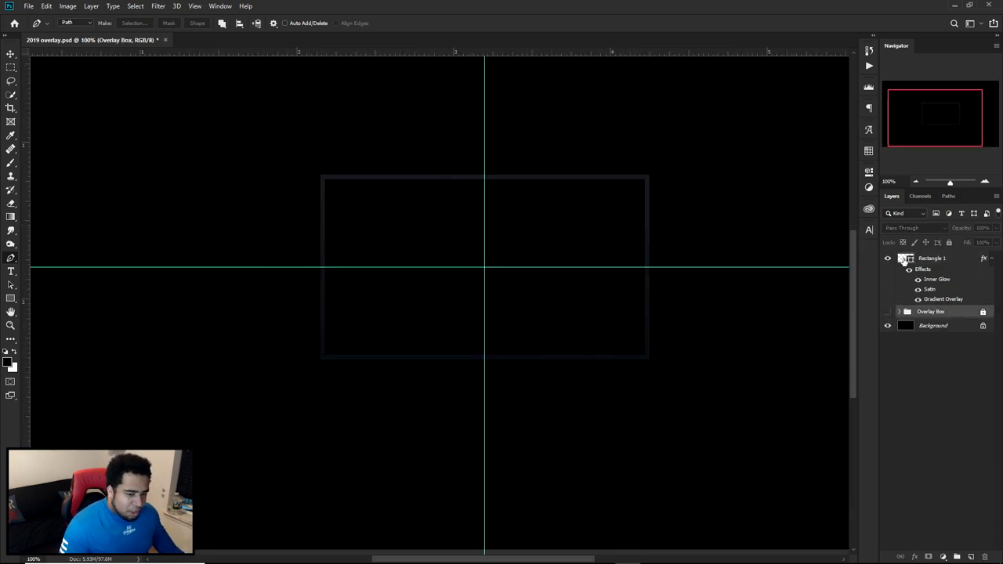
Rename the rectangle layer to Main Box
double_click(932, 258)
text(Main Box)
key(Return)
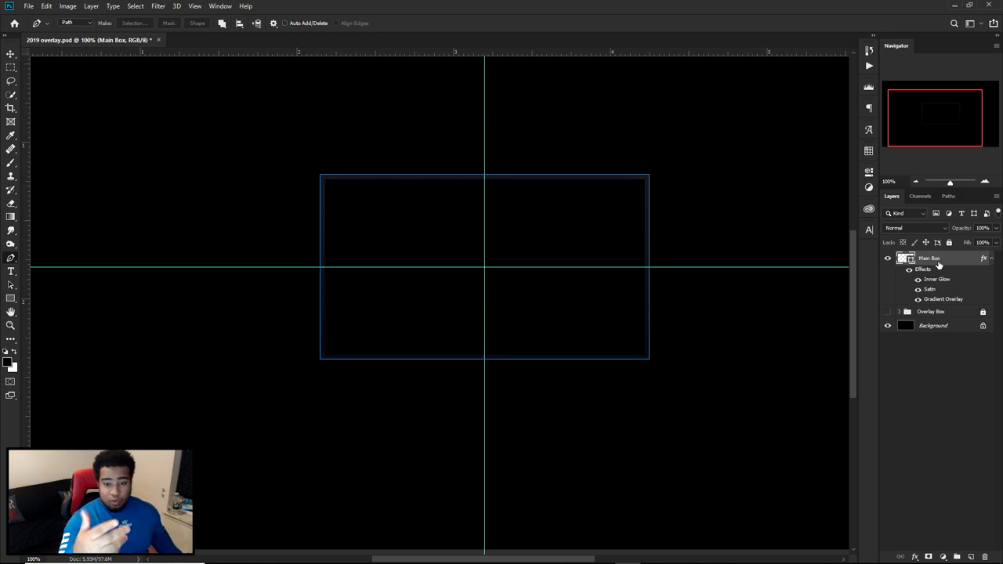
Add a new layer directly above the Overlay Box group and collapse the Main Box layer's effects list
click(939, 311)
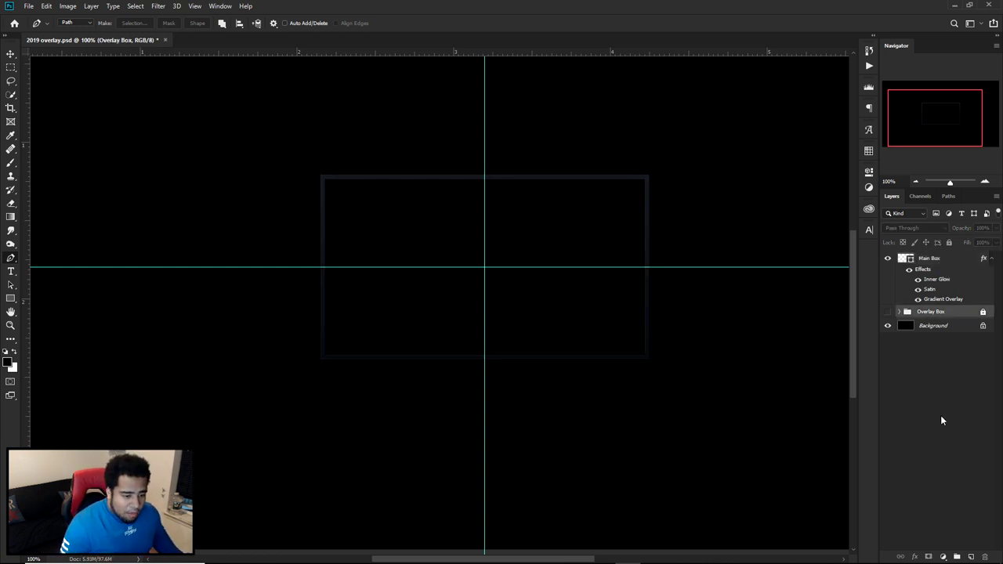
click(969, 557)
click(991, 258)
Start a pen path on the box's bottom border at the vertical guide, run it straight to near the lower-left corner, and add a short 45° rise inward
scroll(459, 354, up, 2)
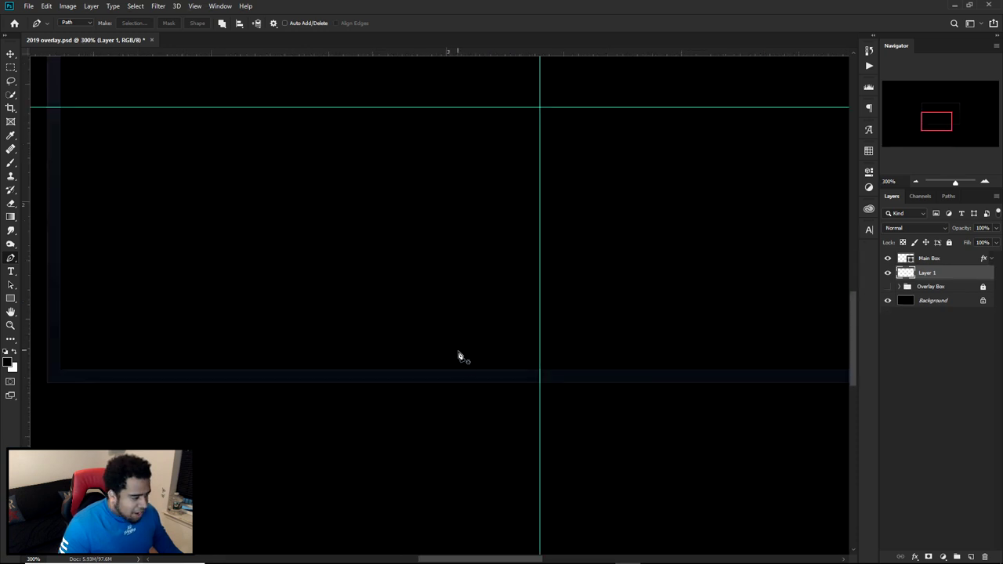
scroll(539, 387, up, 3)
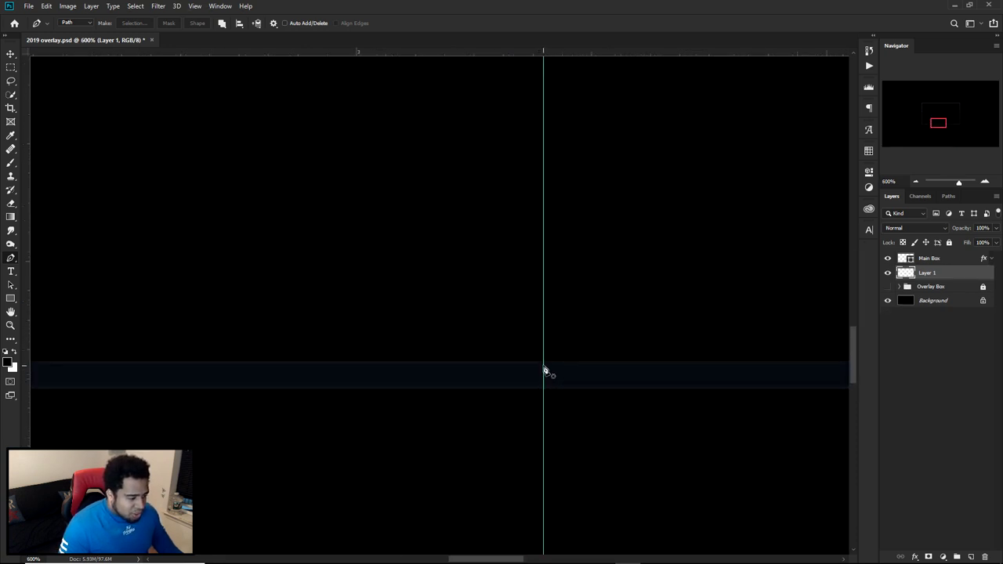
click(543, 380)
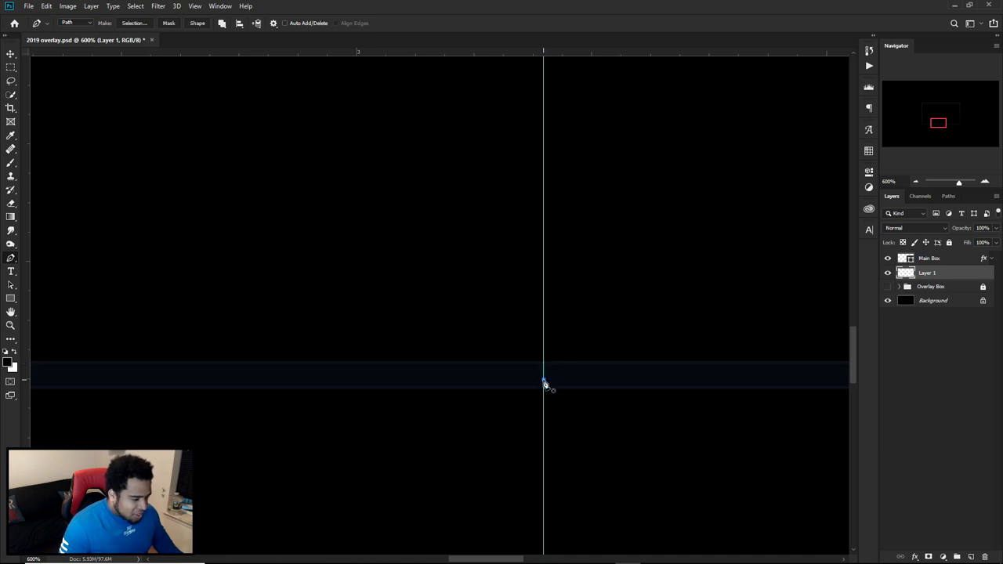
scroll(305, 381, down, 1)
drag(273, 382, 551, 391)
drag(127, 399, 502, 369)
click(421, 359)
click(452, 328)
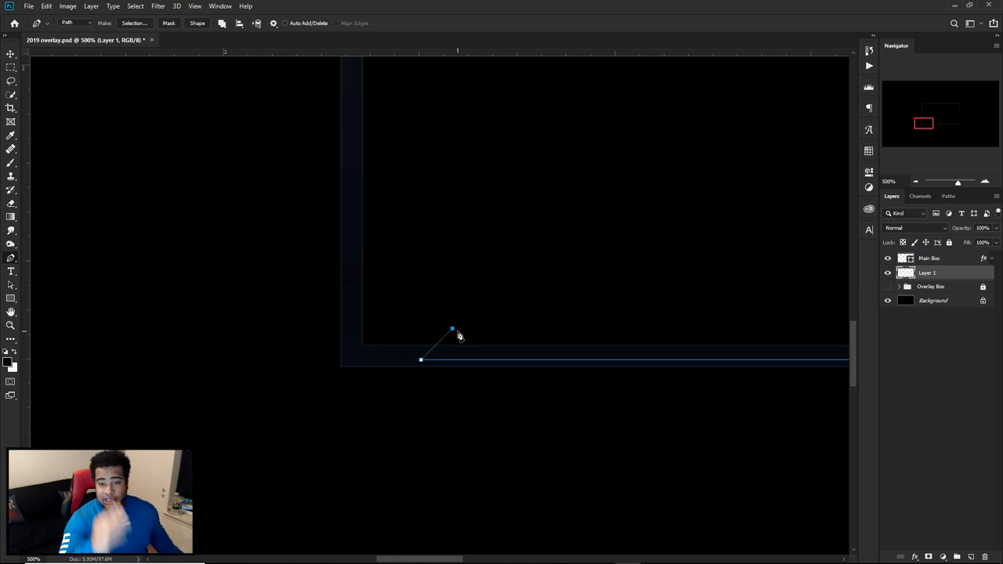
Try a chain of horizontal, vertical and 45° path segments across the inside of the box
click(452, 208)
click(671, 208)
click(671, 323)
click(734, 260)
click(734, 157)
drag(765, 305, 471, 327)
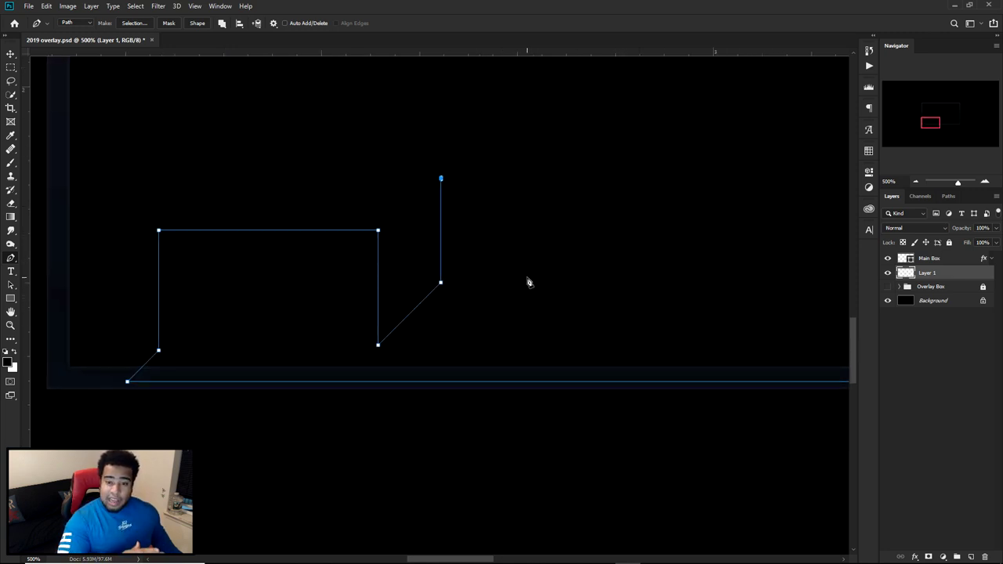
click(632, 179)
drag(637, 188, 629, 296)
click(622, 141)
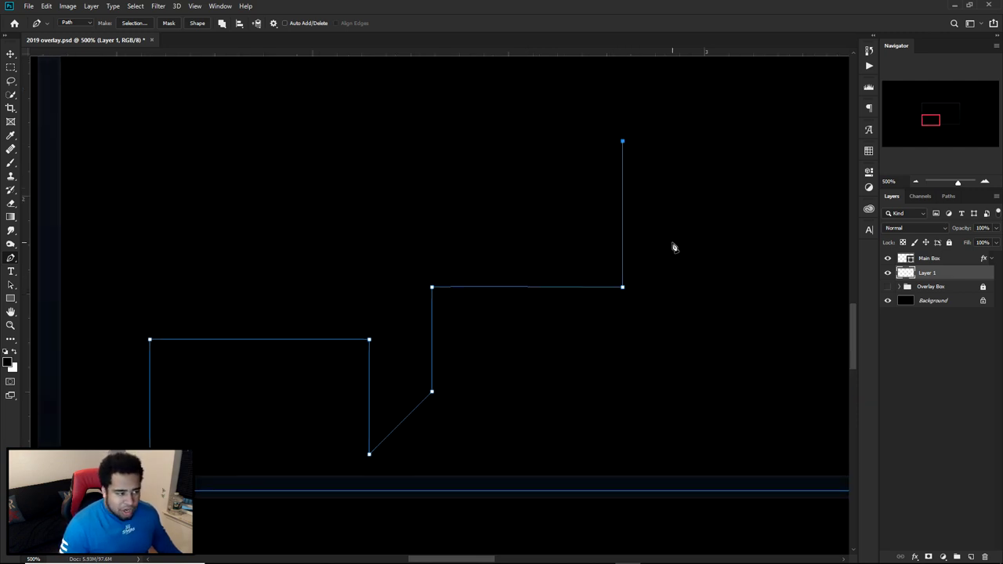
drag(671, 242, 544, 232)
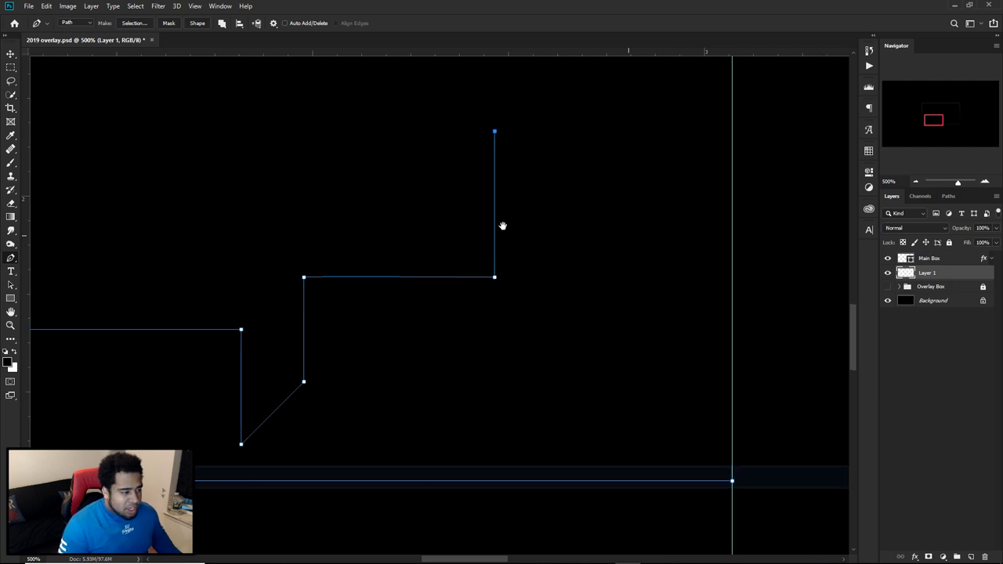
click(592, 228)
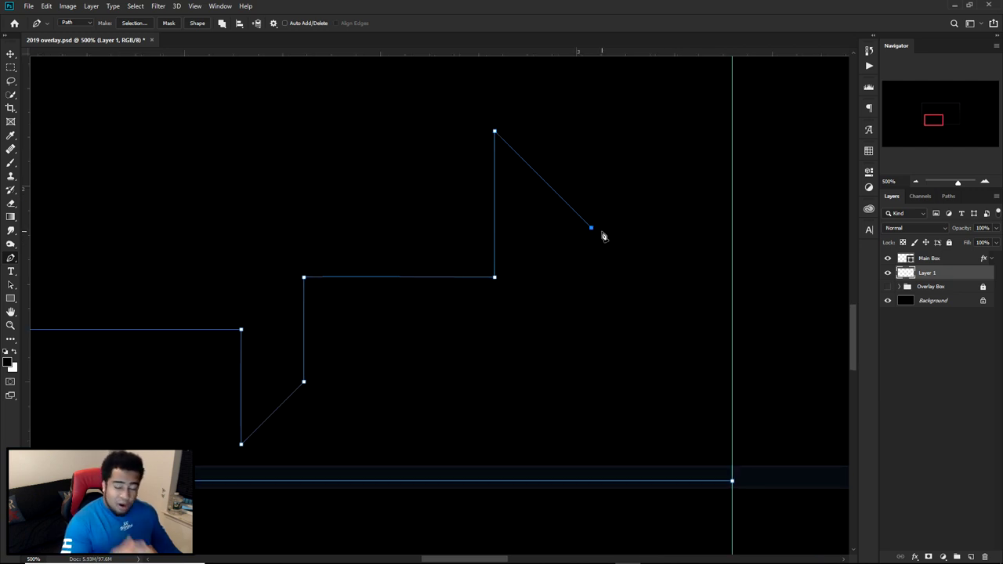
Undo the trial path segments back to the short diagonal near the lower-left corner
drag(214, 338, 506, 313)
key(ctrl+z)
key(ctrl+z)
key(ctrl+z)
key(ctrl+z)
key(ctrl+z)
key(ctrl+z)
key(ctrl+z)
key(ctrl+z)
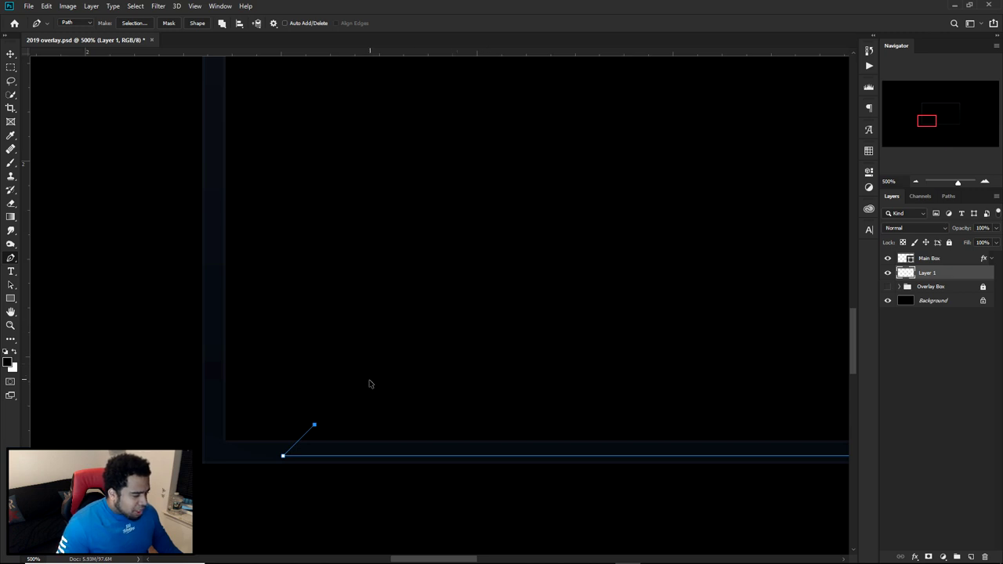
Try long horizontal segments from the upper end of the diagonal, and undo them
click(436, 428)
click(582, 424)
key(ctrl+z)
key(ctrl+z)
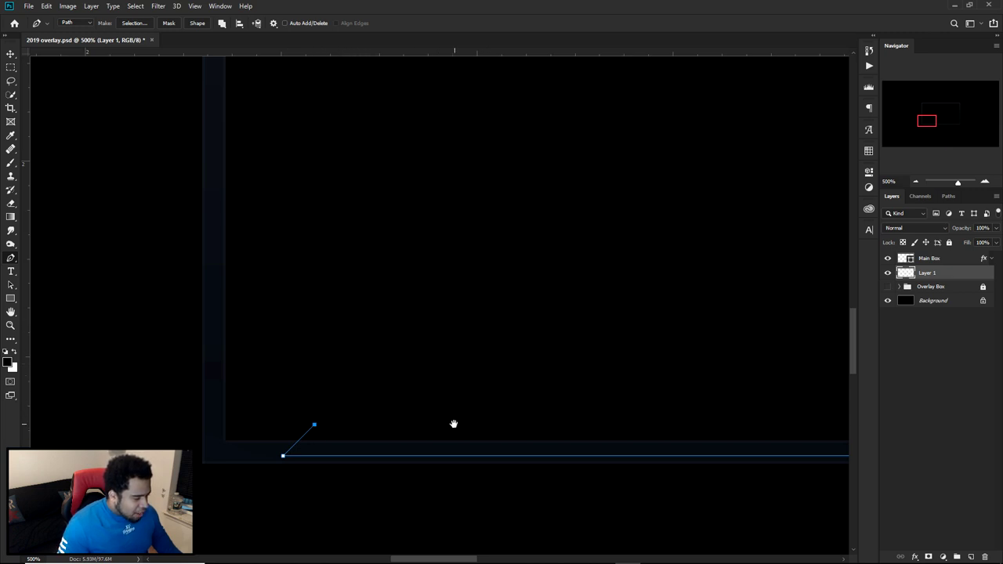
drag(452, 423, 256, 393)
click(369, 394)
drag(369, 394, 229, 336)
key(ctrl+z)
Continue the path with a short horizontal run, a small 45° rise and a straight edge to the vertical guide, closing it at its starting point
click(148, 400)
click(170, 380)
click(714, 336)
scroll(603, 388, down, 3)
drag(420, 379, 365, 316)
ctrl+click(374, 265)
drag(372, 282, 436, 316)
scroll(523, 335, up, 6)
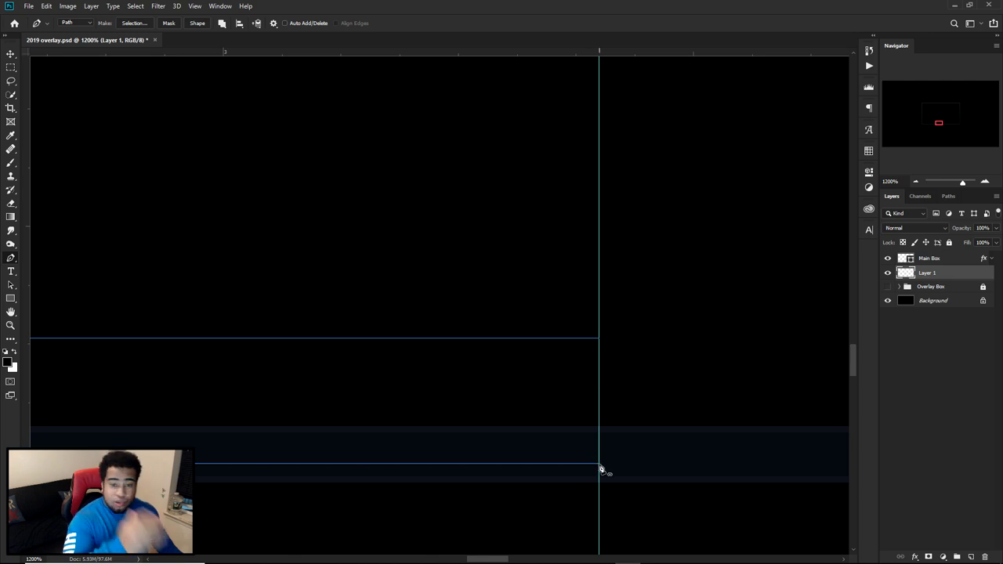
Fill the closed path at the lower border with the custom colour at 100% opacity and delete the path
scroll(604, 447, down, 2)
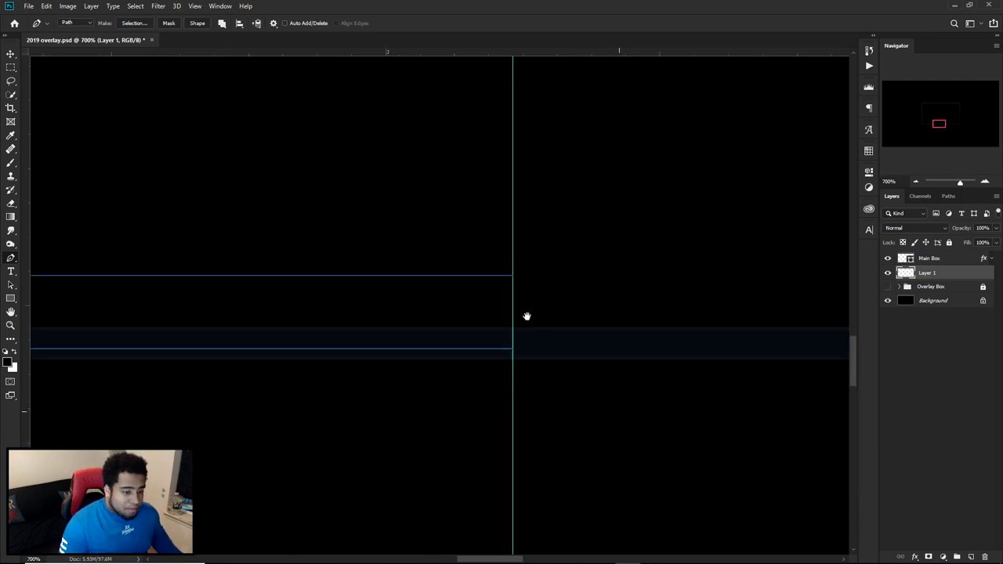
right_click(559, 268)
click(584, 329)
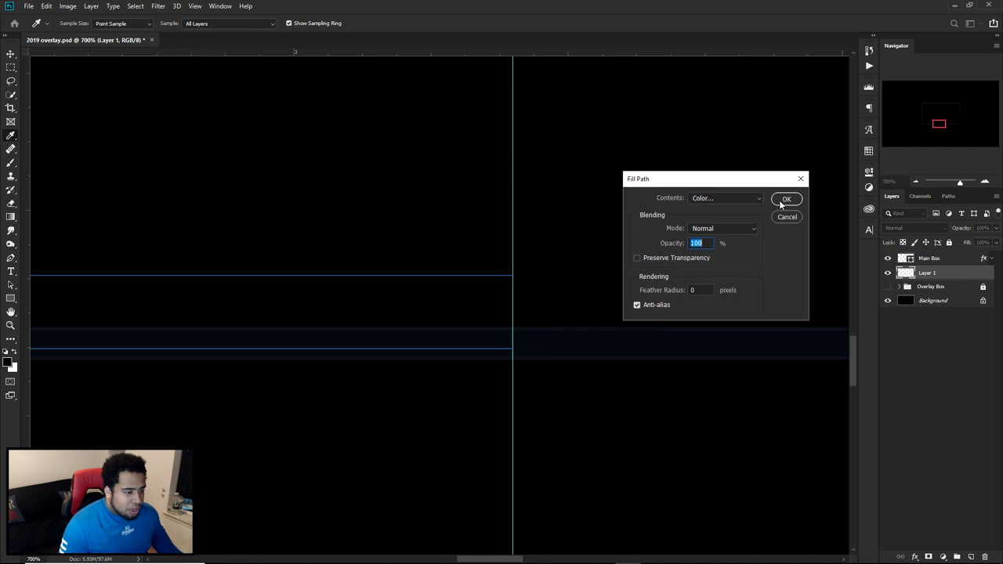
click(781, 202)
right_click(610, 233)
click(633, 246)
key(v)
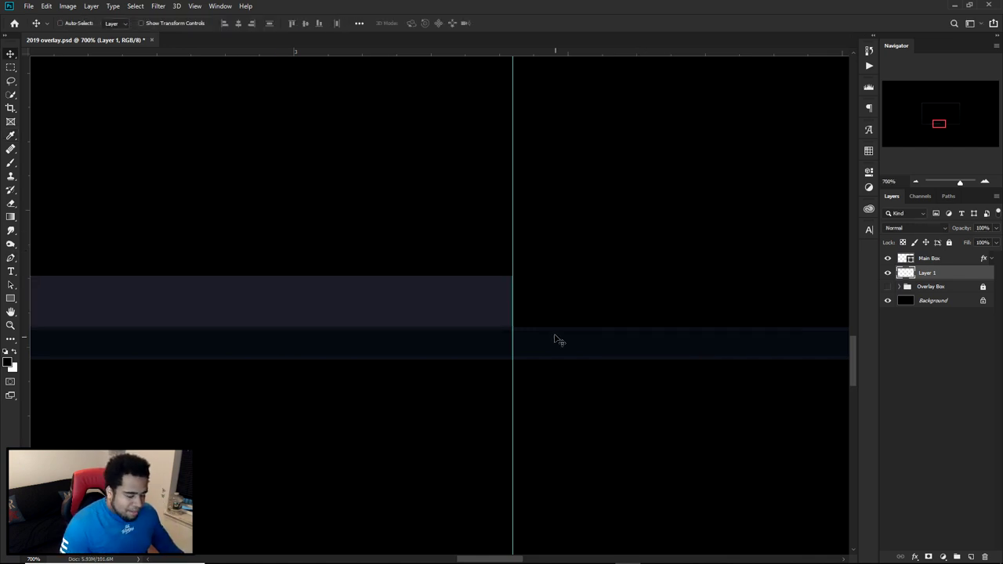
scroll(555, 340, down, 3)
key(alt+v)
key(Escape)
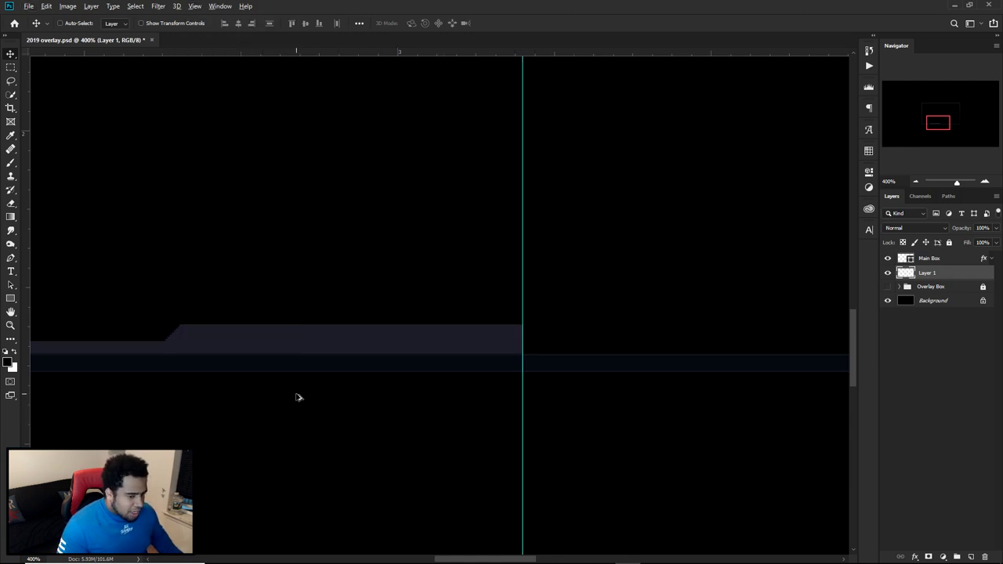
drag(224, 394, 734, 399)
key(ctrl+z)
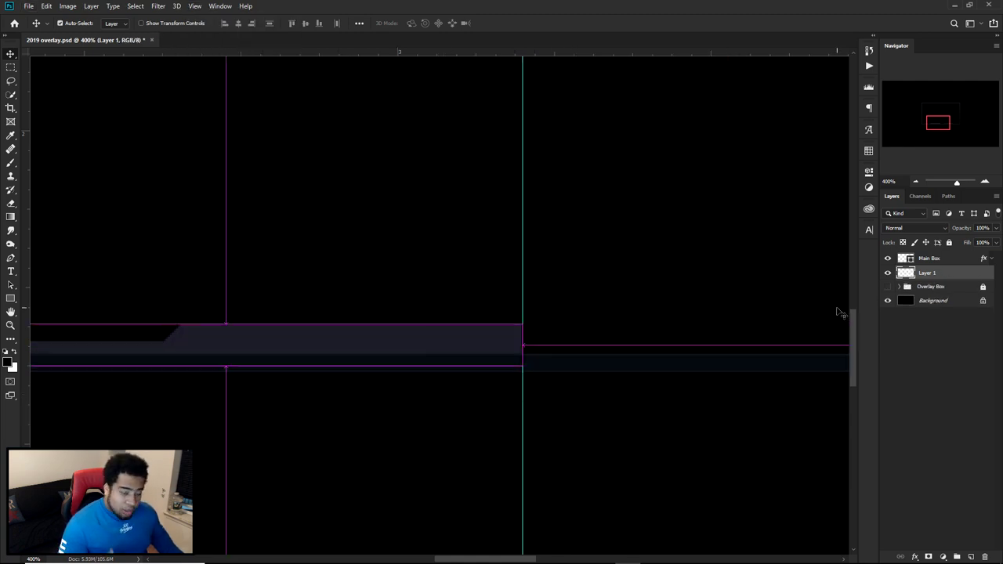
Duplicate the filled half bar and move the copy along the lower border to the other side of the vertical guide
key(ctrl+j)
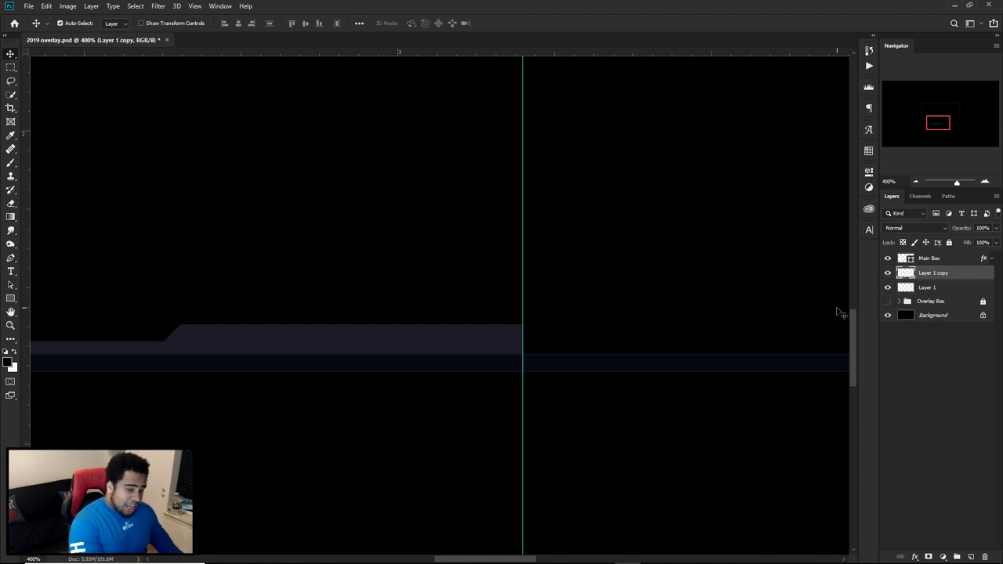
key(ctrl+z)
drag(262, 344, 705, 344)
drag(594, 390, 451, 435)
drag(470, 377, 691, 376)
drag(592, 396, 522, 396)
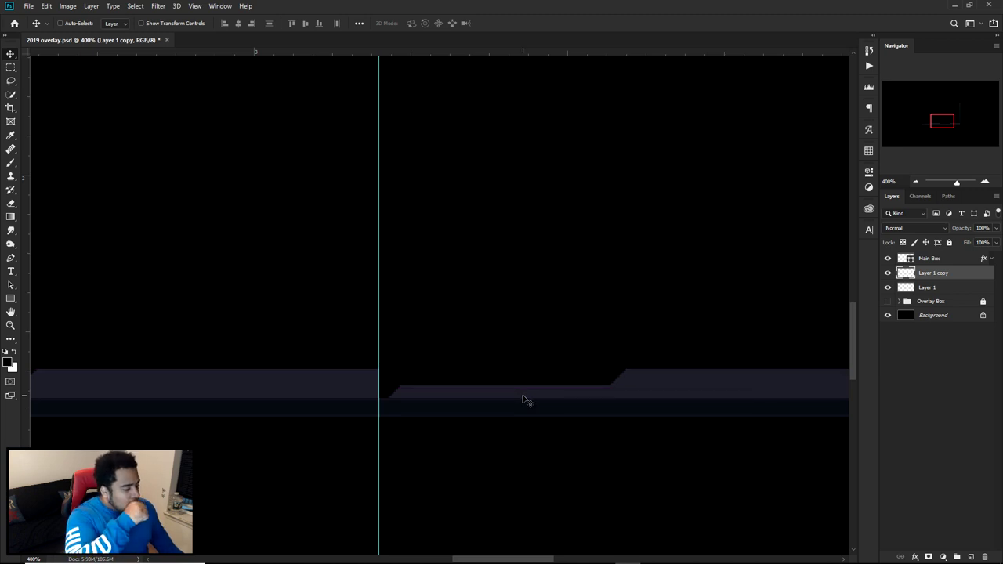
Flip the copied half bar horizontally and align its inner edge so both halves meet at the vertical guide
key(ctrl+t)
right_click(524, 398)
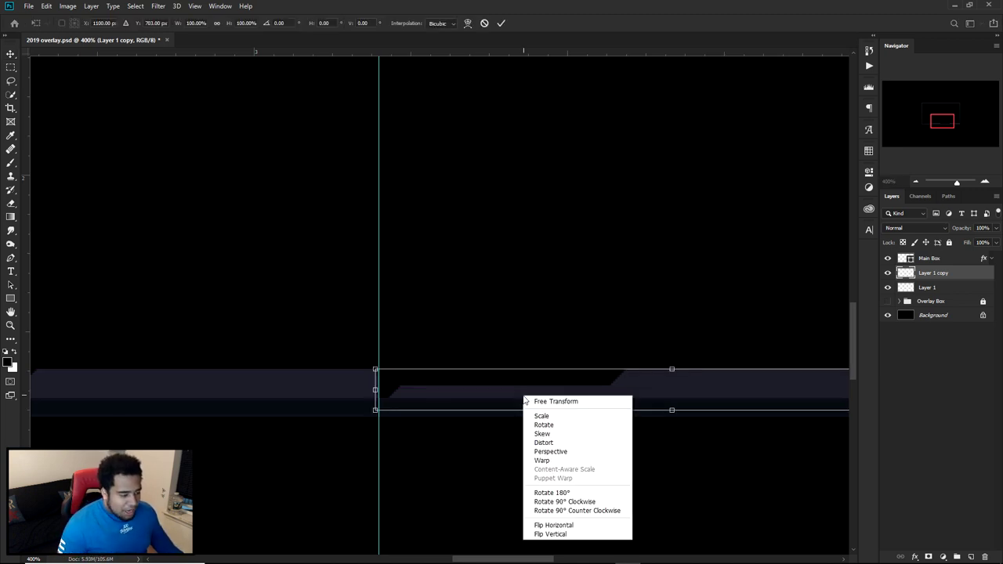
click(556, 525)
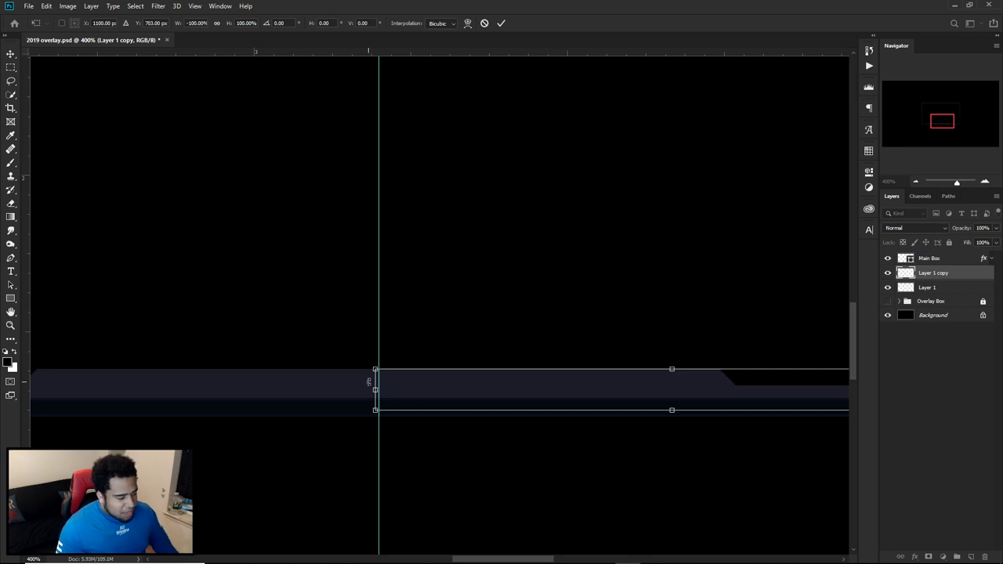
scroll(368, 382, up, 8)
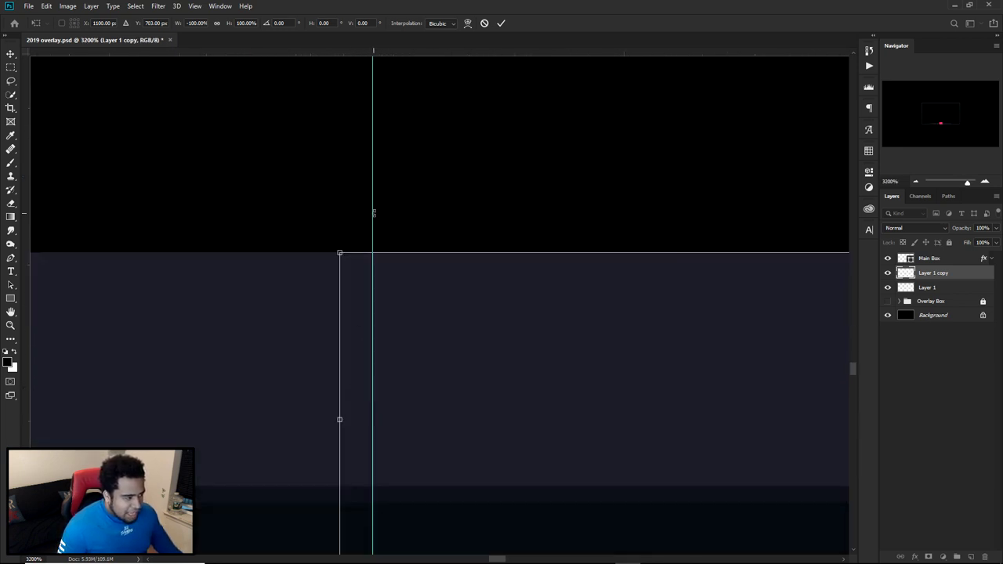
drag(346, 354, 384, 354)
key(Return)
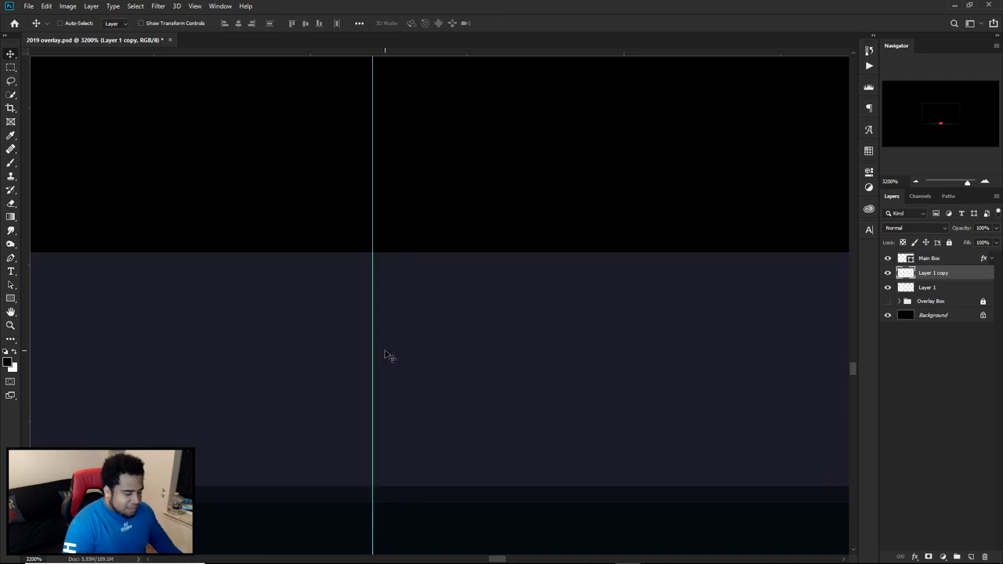
scroll(386, 357, down, 12)
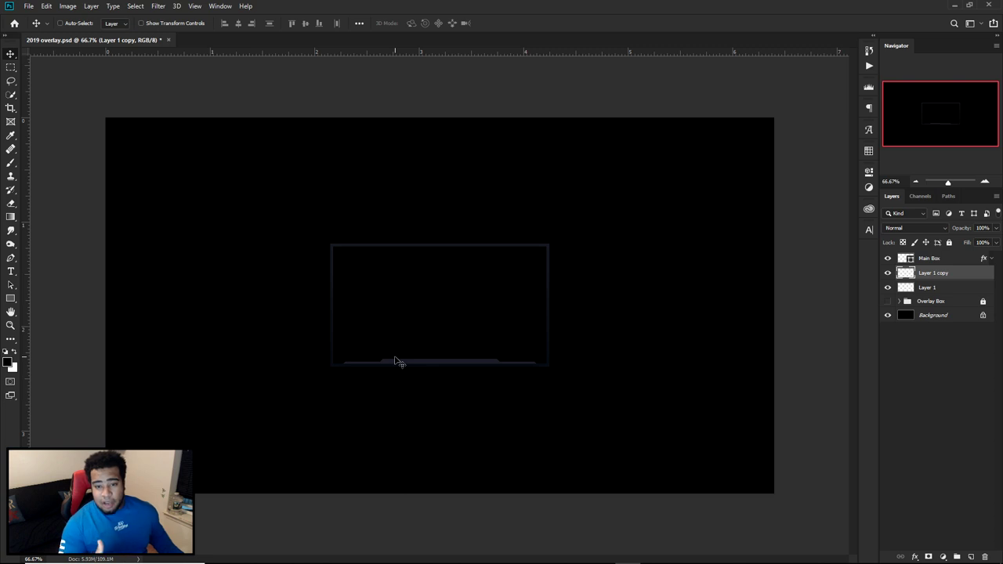
Temporarily show the Overlay Box reference group to compare it with the new lower bar, and hide it again
scroll(395, 360, up, 3)
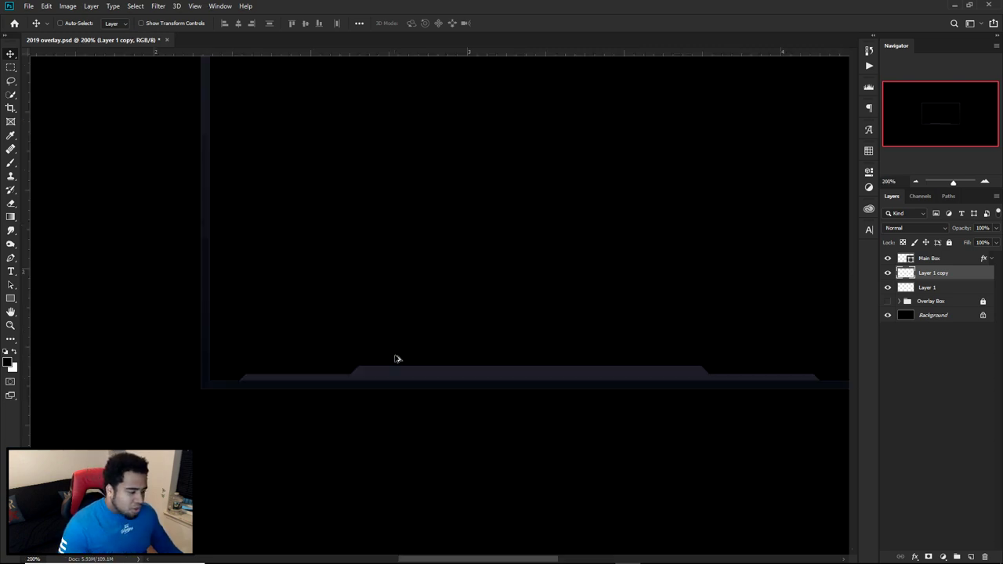
click(888, 300)
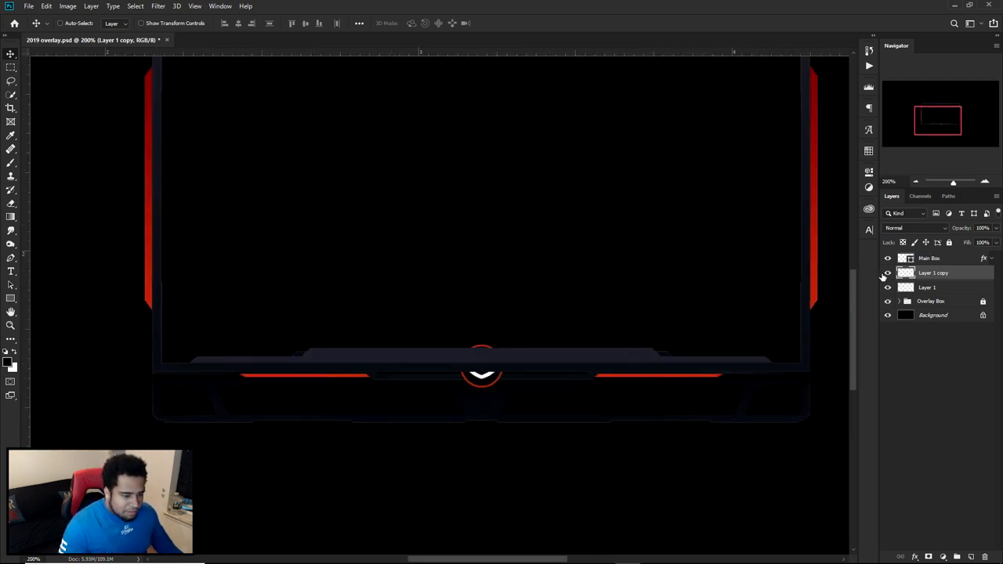
mouse_move(888, 258)
mouse_down()
mouse_move(888, 290)
mouse_move(888, 260)
mouse_up()
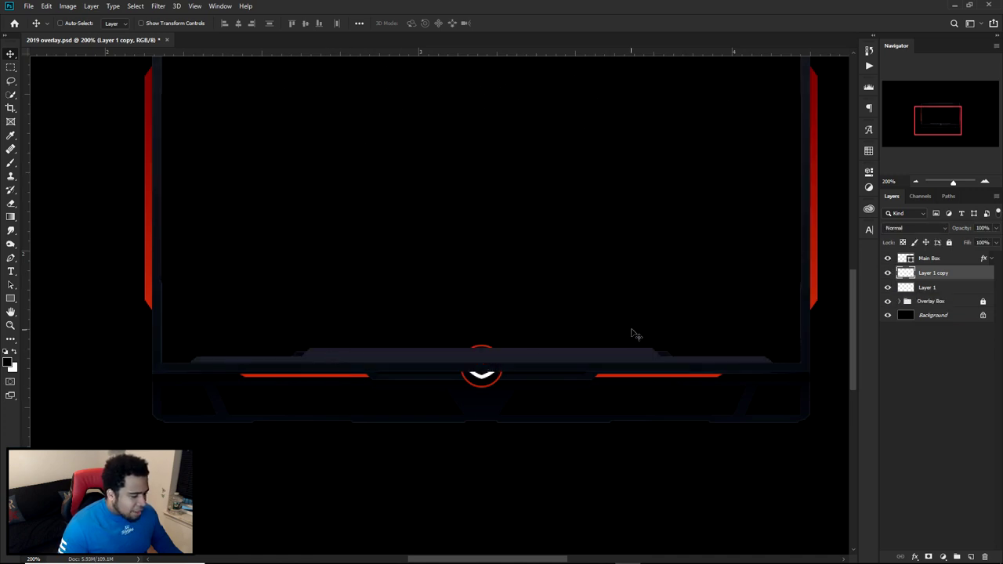
click(888, 301)
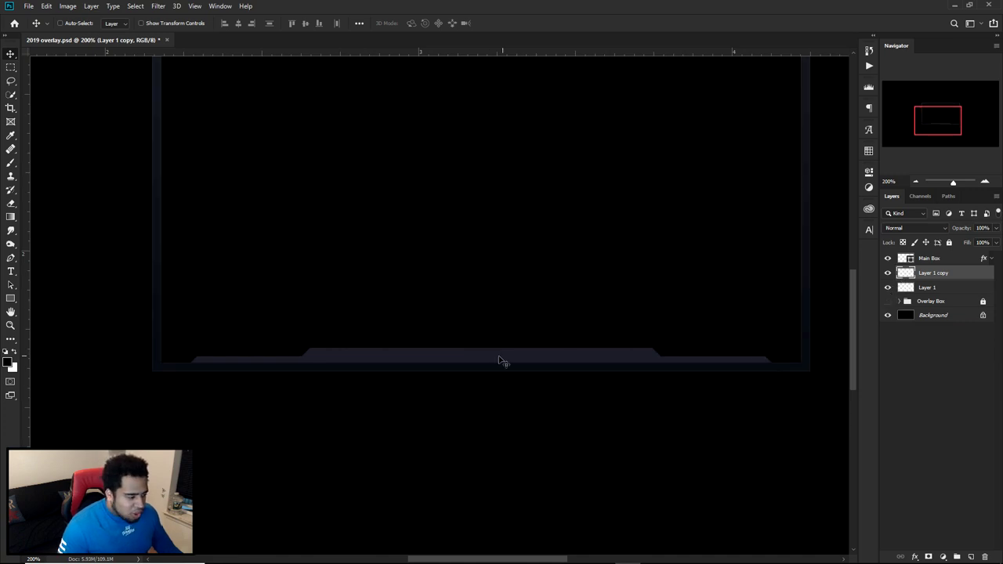
mouse_move(500, 362)
mouse_down()
mouse_move(505, 350)
mouse_move(496, 355)
mouse_up()
mouse_move(494, 367)
mouse_down()
mouse_move(498, 397)
mouse_move(501, 376)
mouse_up()
key(ctrl+z)
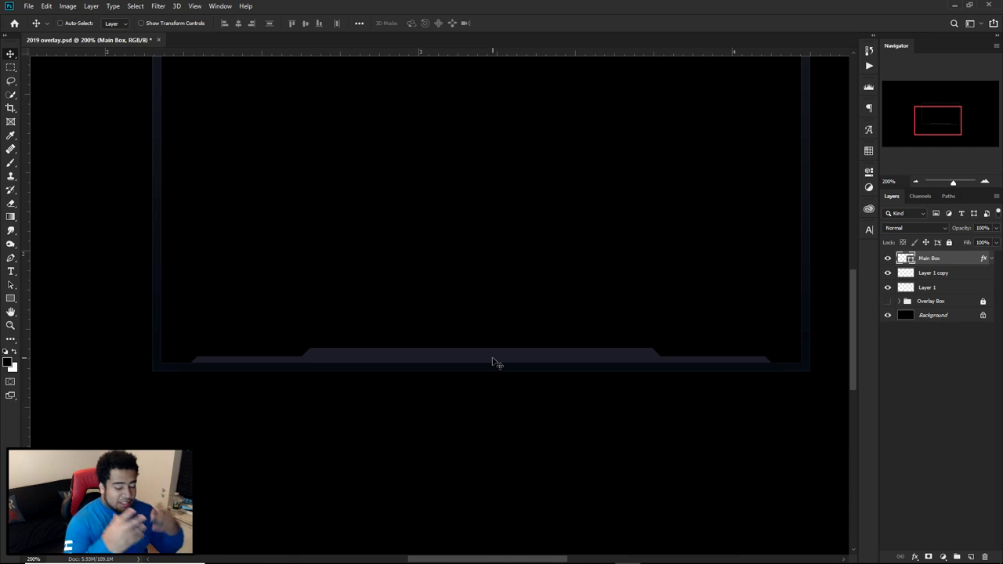
Show and unlock the Overlay Box reference group and move it horizontally out of the main box
click(886, 303)
click(912, 302)
key(ctrl+minus)
key(ctrl+minus)
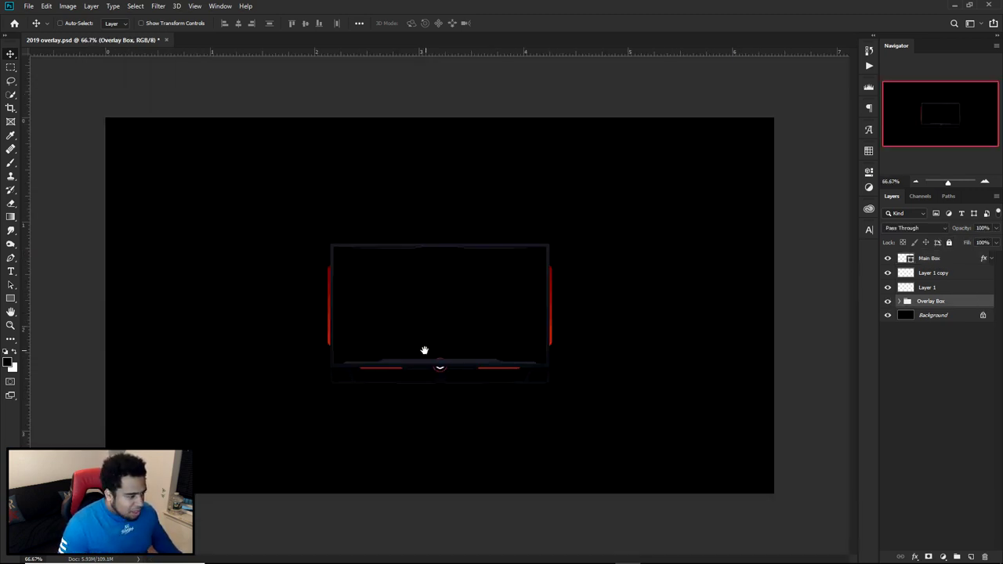
drag(391, 342, 622, 347)
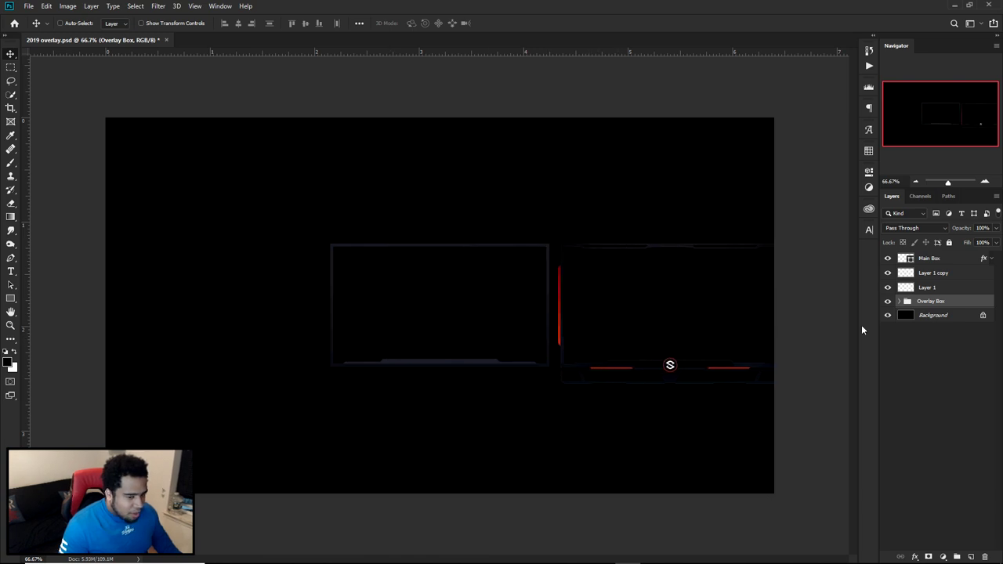
Duplicate the Overlay Box group, hide the original, and merge the copy into a single layer
key(ctrl+j)
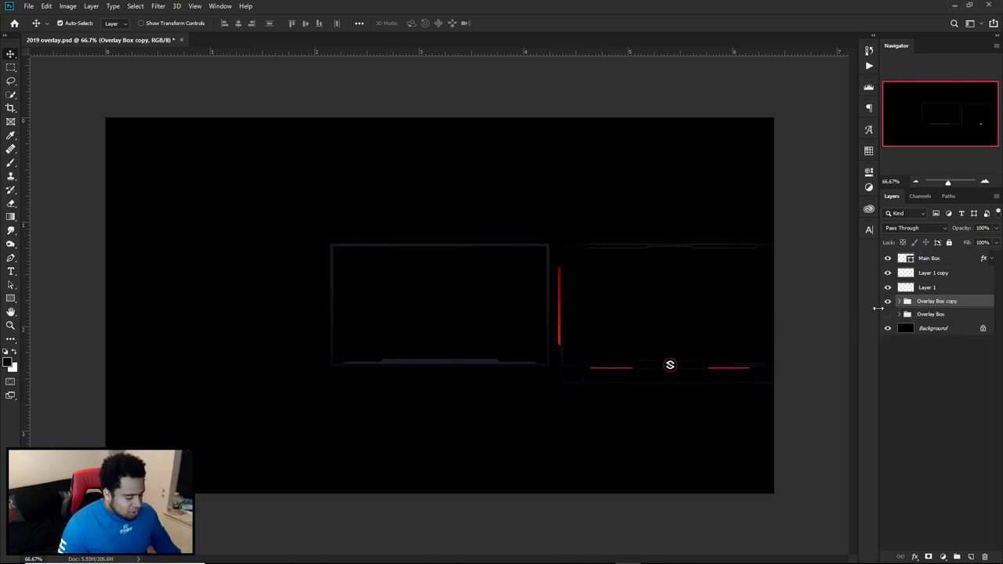
key(ctrl+e)
drag(671, 315, 644, 312)
Scale the merged reference copy down to less than half size and centre it inside the main box
key(ctrl+t)
drag(754, 243, 457, 305)
key(Return)
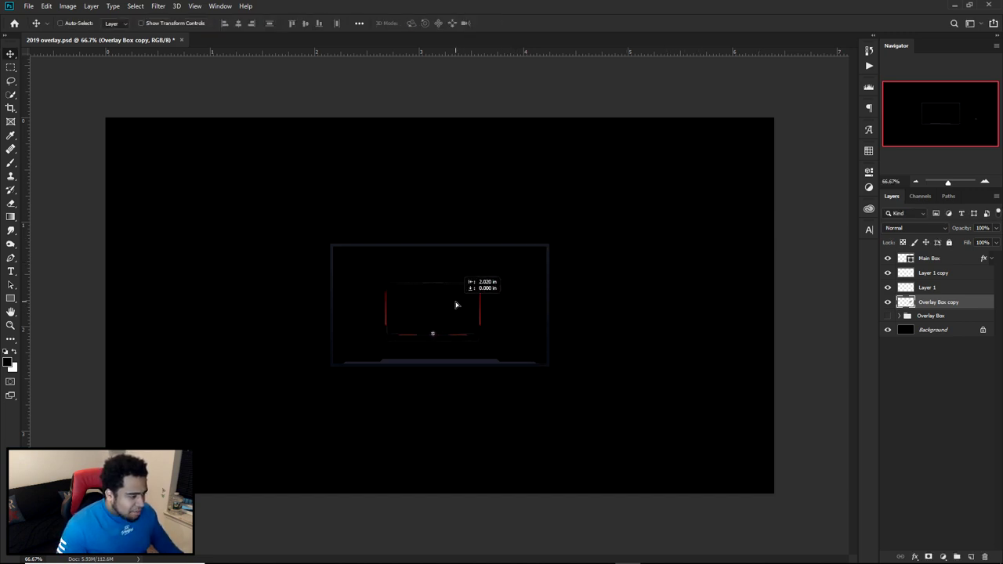
scroll(444, 321, up, 2)
scroll(476, 346, up, 1)
scroll(476, 359, down, 1)
drag(472, 343, 514, 316)
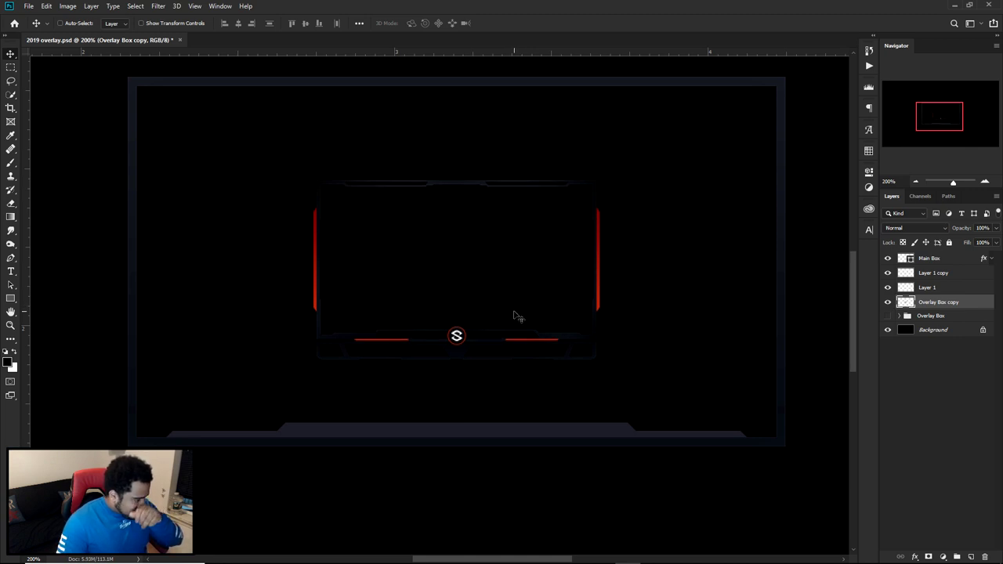
Show the canvas guides over the lower border of the main box
scroll(428, 343, up, 4)
scroll(634, 365, down, 1)
drag(615, 387, 533, 250)
scroll(531, 255, down, 1)
key(ctrl+semicolon)
scroll(529, 304, down, 1)
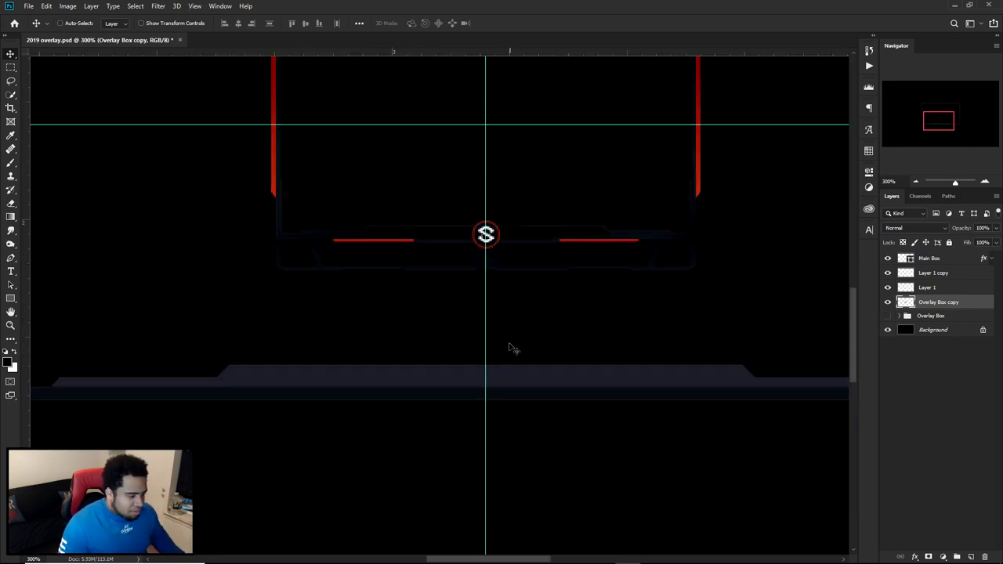
Group Layer 1 and Layer 1 copy and name the group "Top middle"
click(929, 288)
shift+click(934, 273)
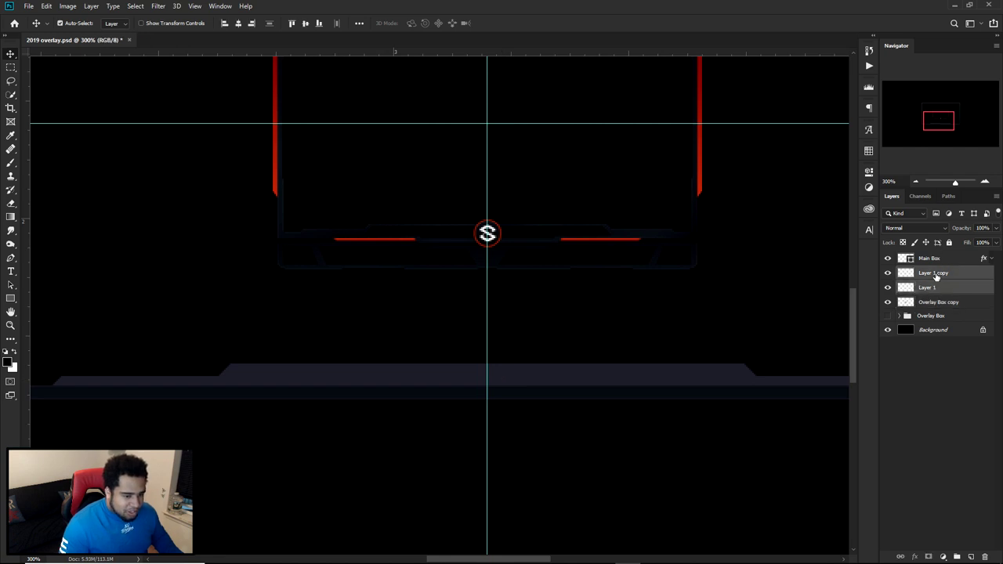
key(ctrl+g)
double_click(929, 272)
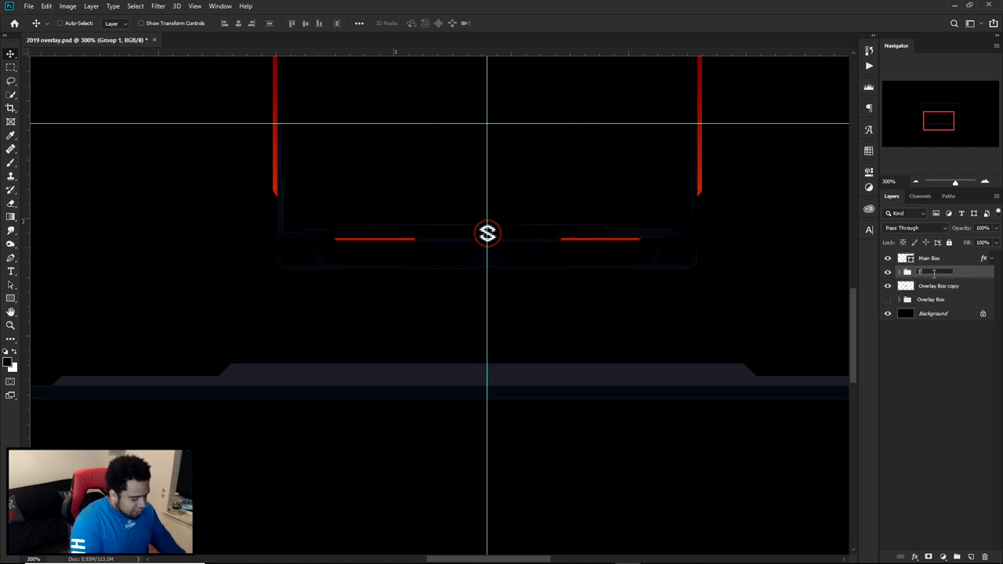
text(Top middle)
key(Return)
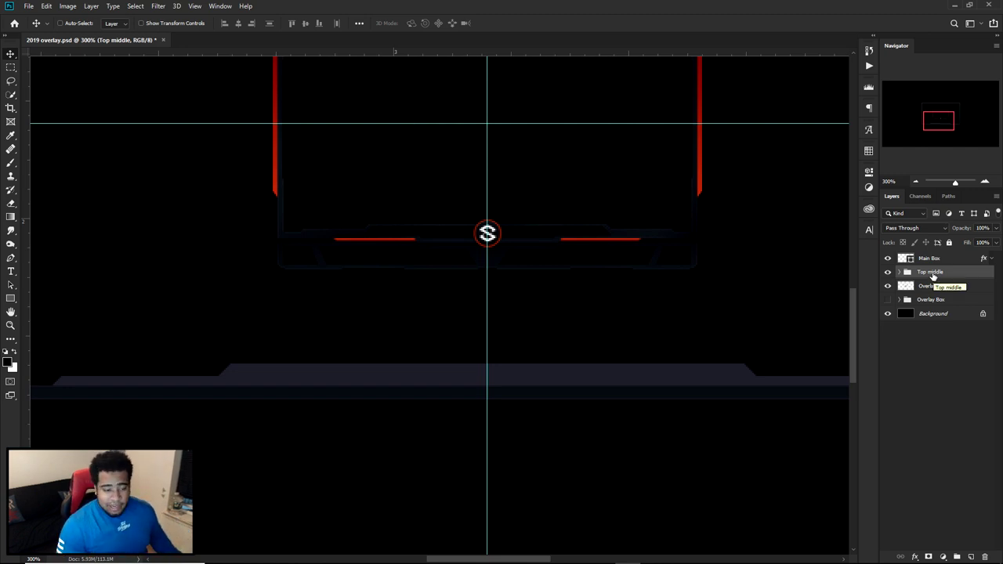
On a new layer above Overlay Box copy, draw a closed half-trapezoid path below the border, from the vertical guide with a 45° outer end
click(940, 288)
click(970, 558)
key(p)
drag(476, 404, 550, 354)
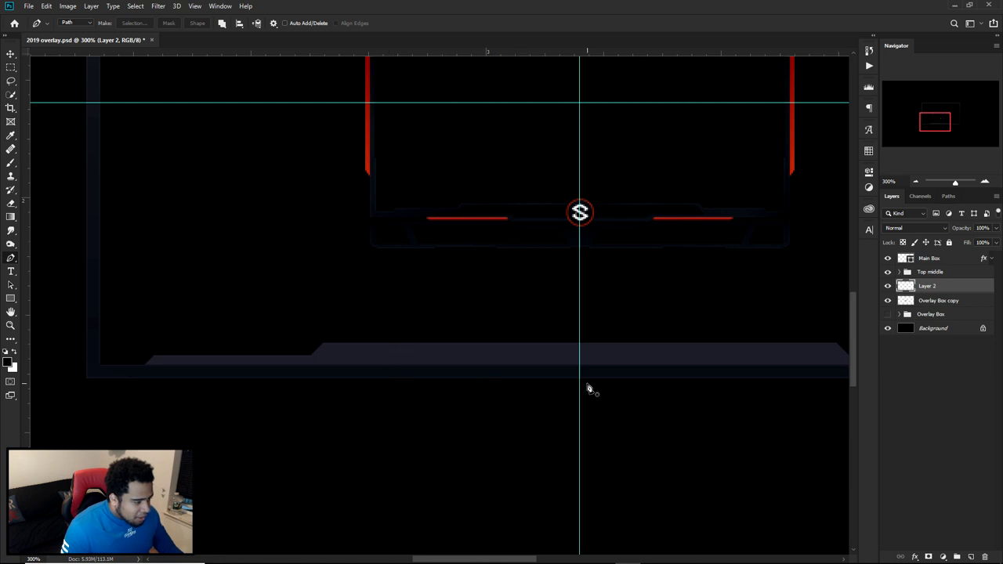
click(579, 368)
click(358, 368)
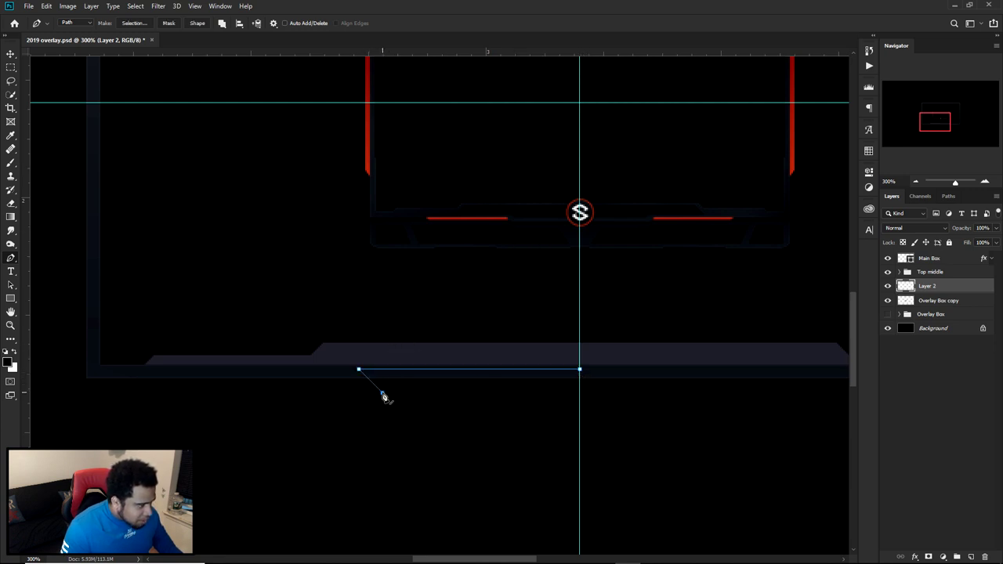
click(579, 392)
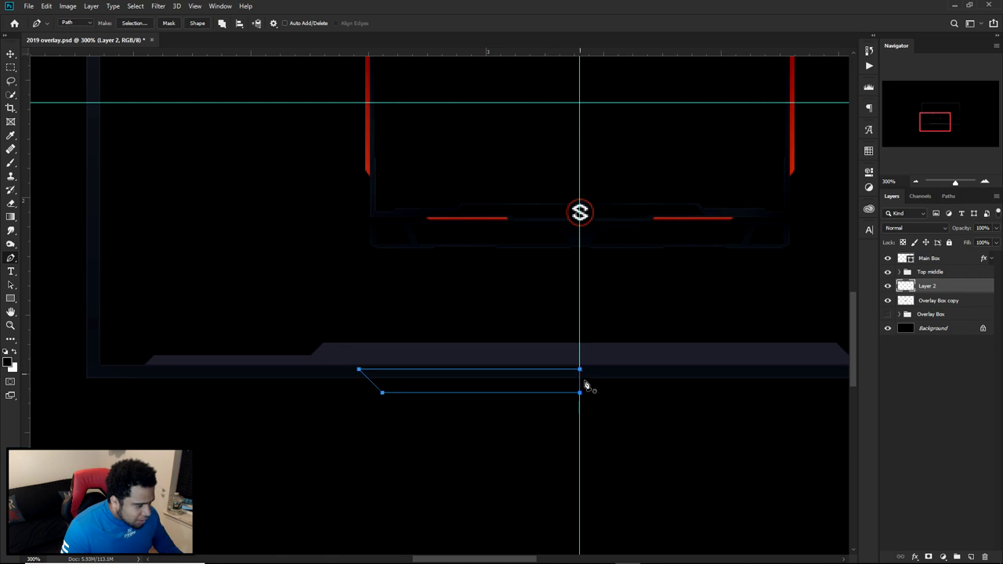
click(579, 369)
Fill the half-trapezoid path with the custom colour at 100% opacity and delete the path
right_click(525, 356)
click(557, 181)
click(757, 200)
click(759, 202)
click(928, 262)
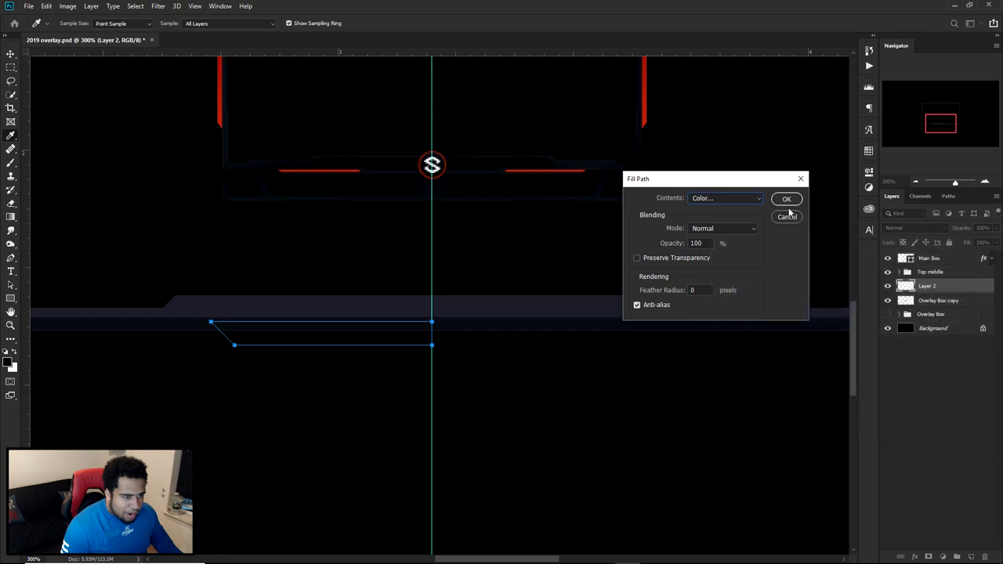
click(786, 200)
right_click(600, 256)
click(623, 272)
Duplicate the filled half-trapezoid, flip the copy horizontally and join it to the original at the box's vertical centre line
key(v)
drag(385, 351, 454, 347)
key(ctrl+t)
right_click(619, 347)
click(674, 480)
key(Return)
key(ctrl+t)
scroll(427, 353, up, 5)
key(Return)
scroll(468, 351, down, 4)
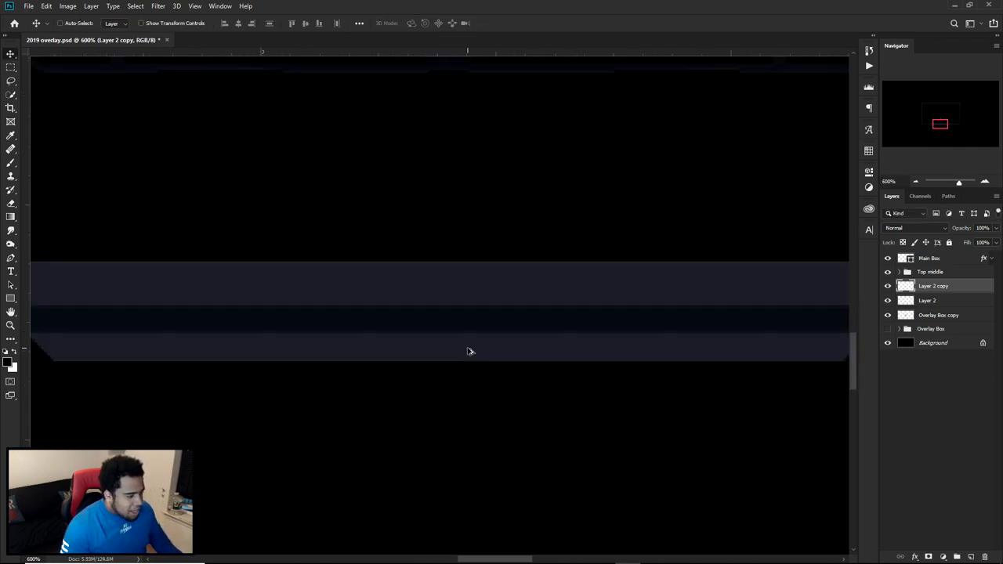
scroll(468, 351, down, 6)
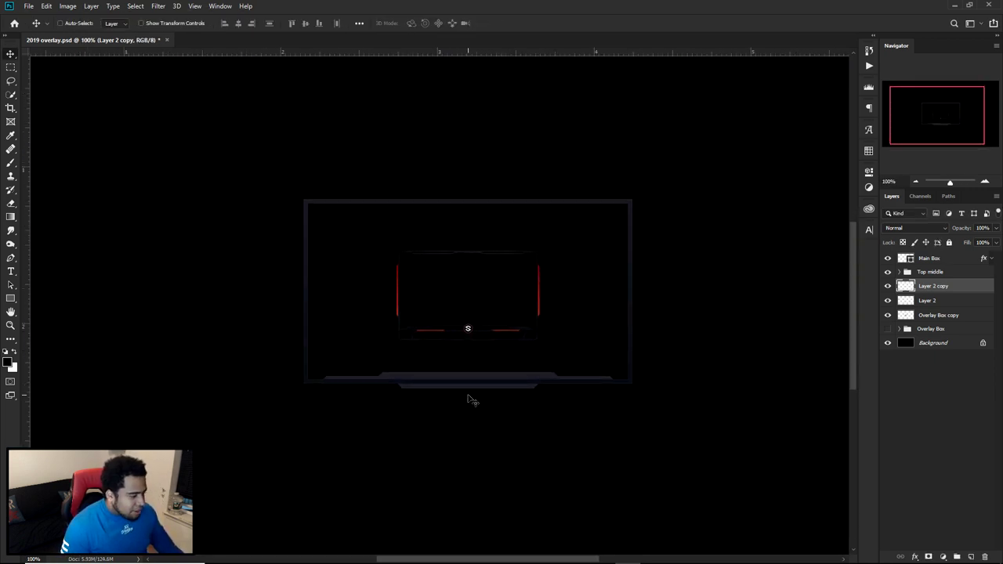
Examine the miniature reference overlay's lower edge and side strips against the new bars, with the guides shown
scroll(459, 340, up, 4)
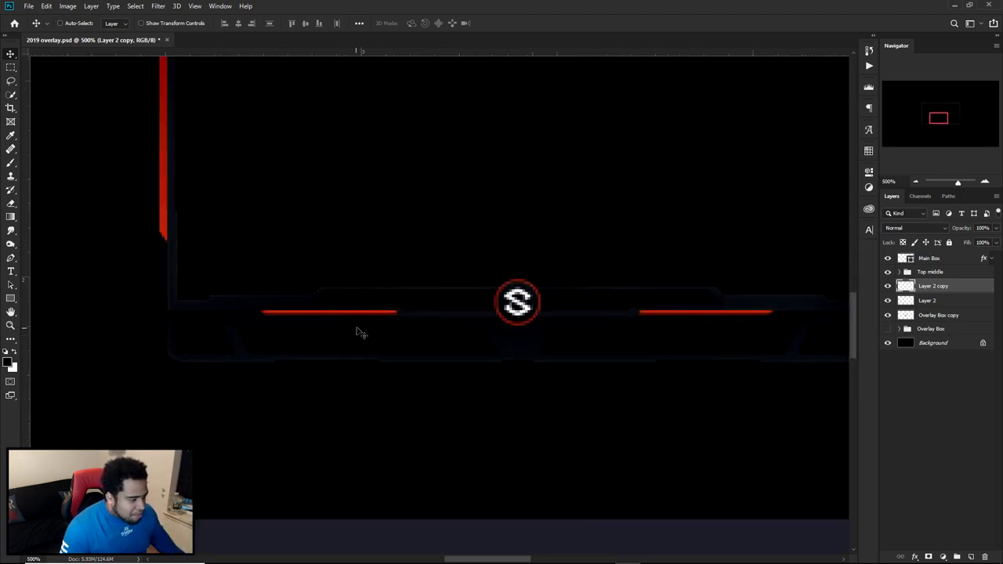
drag(198, 328, 259, 344)
key(ctrl+z)
scroll(561, 390, down, 2)
drag(561, 389, 539, 448)
scroll(538, 336, down, 1)
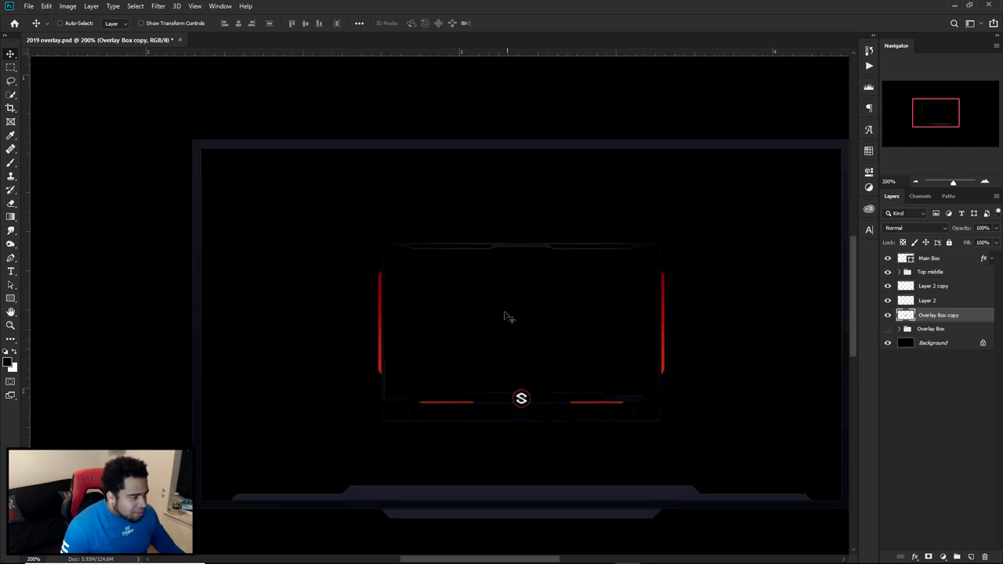
scroll(415, 246, up, 1)
scroll(444, 316, down, 1)
drag(444, 316, 443, 326)
key(ctrl+;)
drag(501, 338, 472, 273)
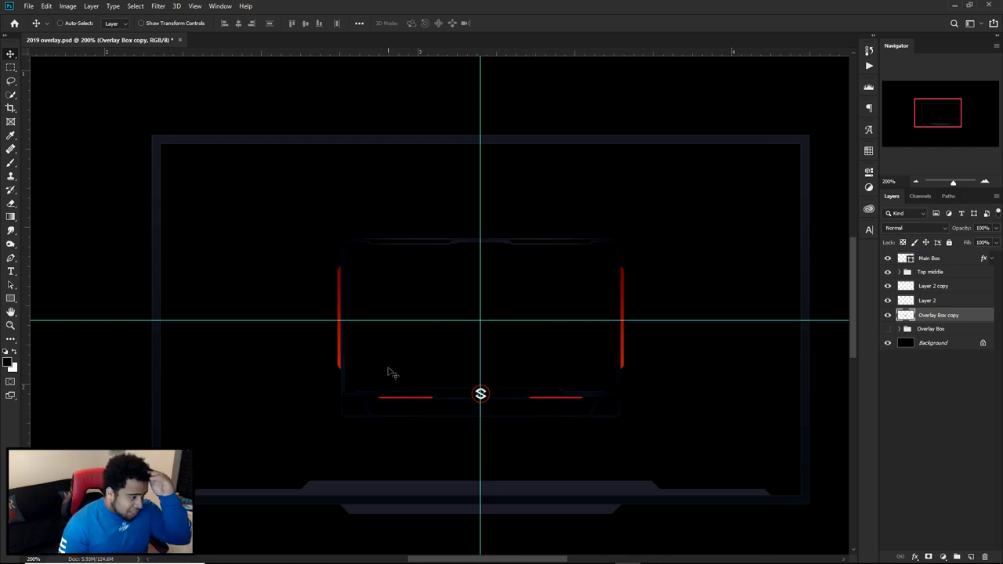
Examine the miniature reference overlay's red right side strip and its end cuts against the main box's right border
drag(482, 384, 494, 332)
drag(649, 220, 605, 256)
drag(772, 194, 655, 219)
key(ctrl+z)
scroll(588, 256, up, 4)
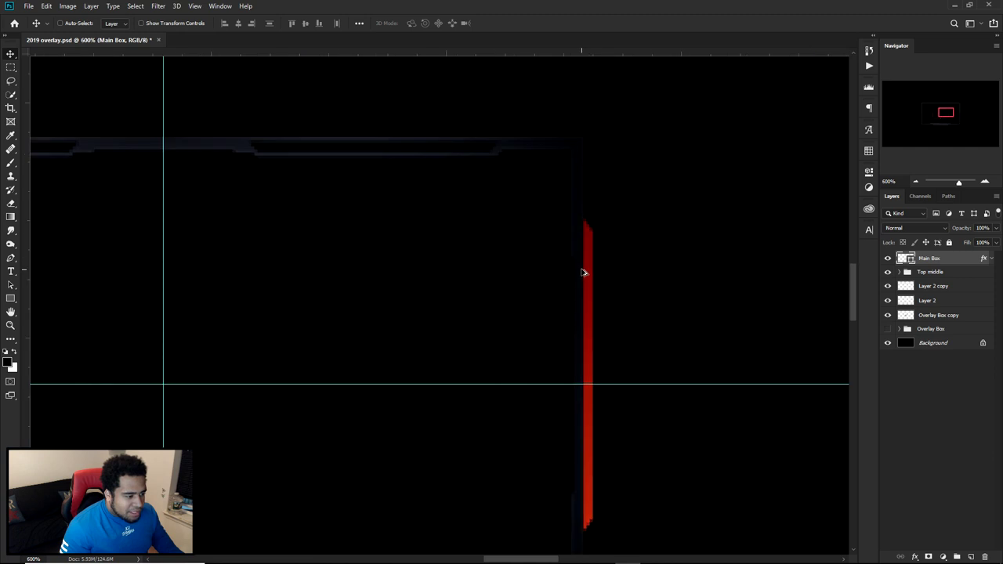
scroll(582, 273, up, 1)
scroll(559, 444, down, 5)
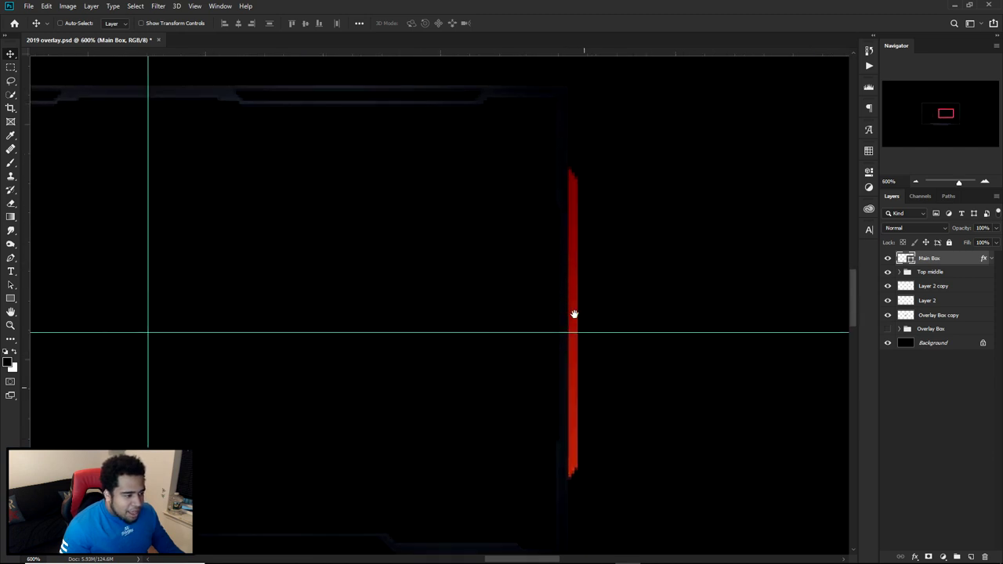
scroll(575, 319, down, 1)
drag(640, 338, 537, 338)
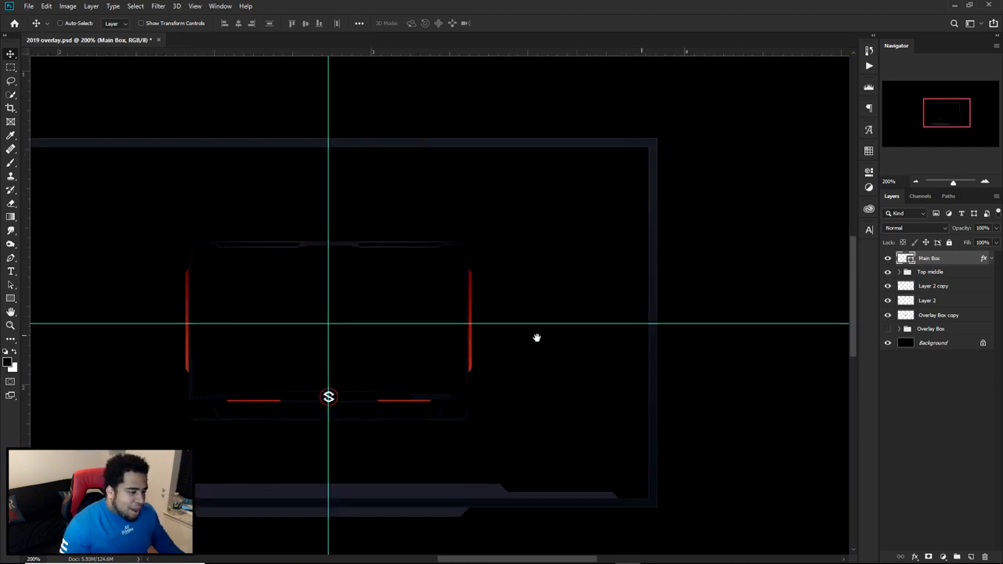
drag(349, 321, 330, 317)
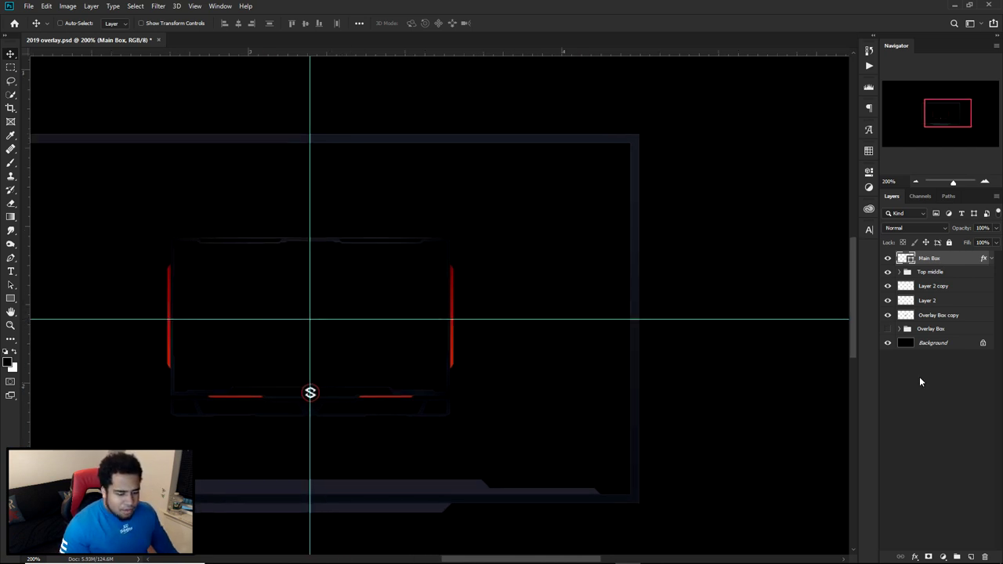
Add a layer mask to Main Box, brush out the middle of its right border in black and restore it in white
click(926, 556)
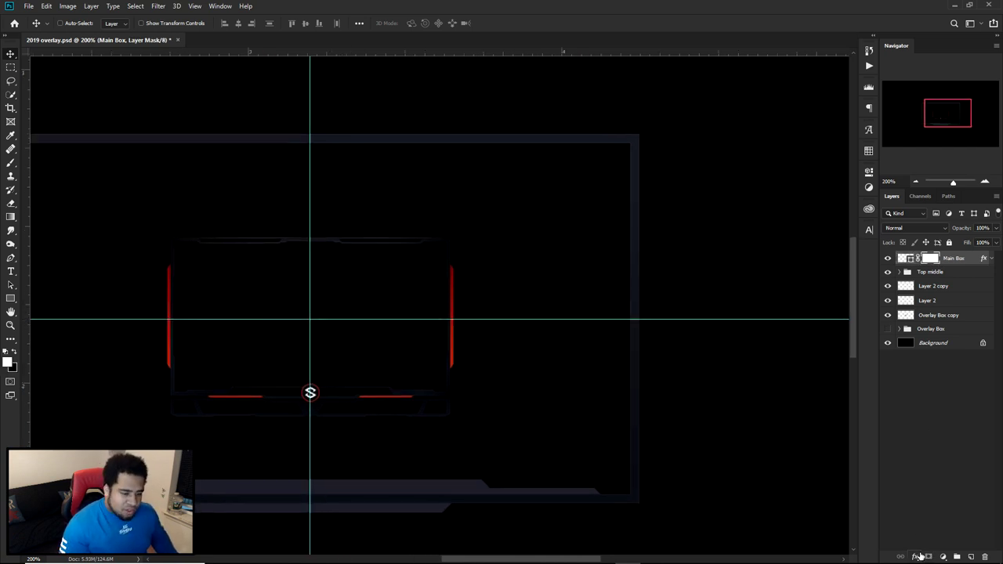
key(b)
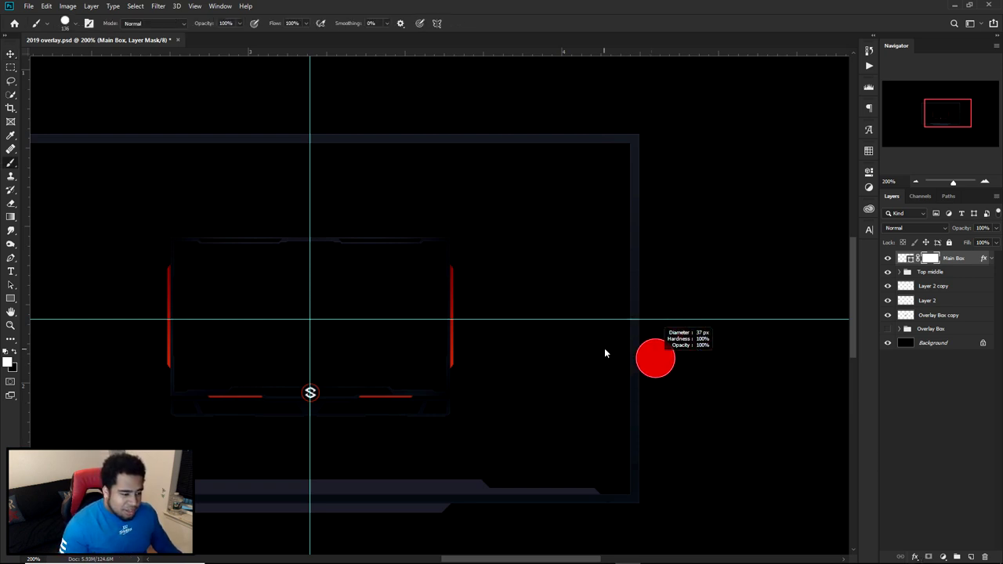
click(6, 351)
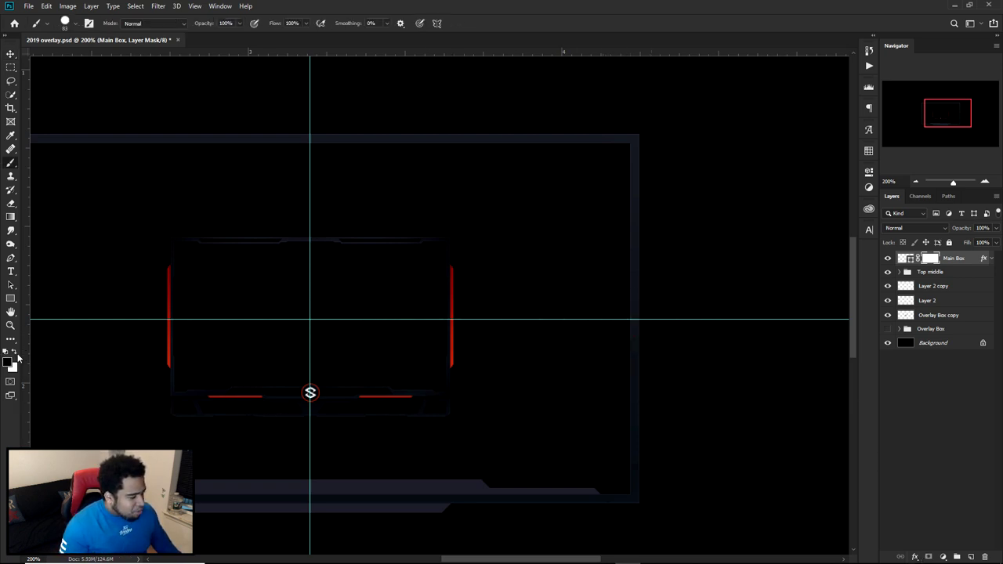
drag(555, 235, 519, 326)
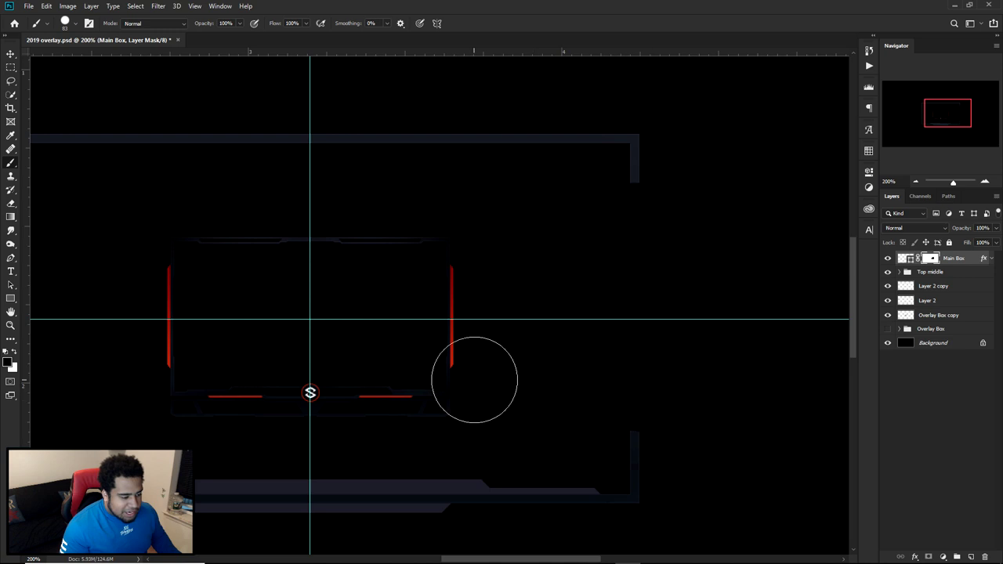
click(18, 356)
mouse_move(588, 426)
mouse_down()
mouse_move(694, 408)
mouse_move(568, 328)
mouse_move(603, 250)
mouse_move(619, 169)
mouse_up()
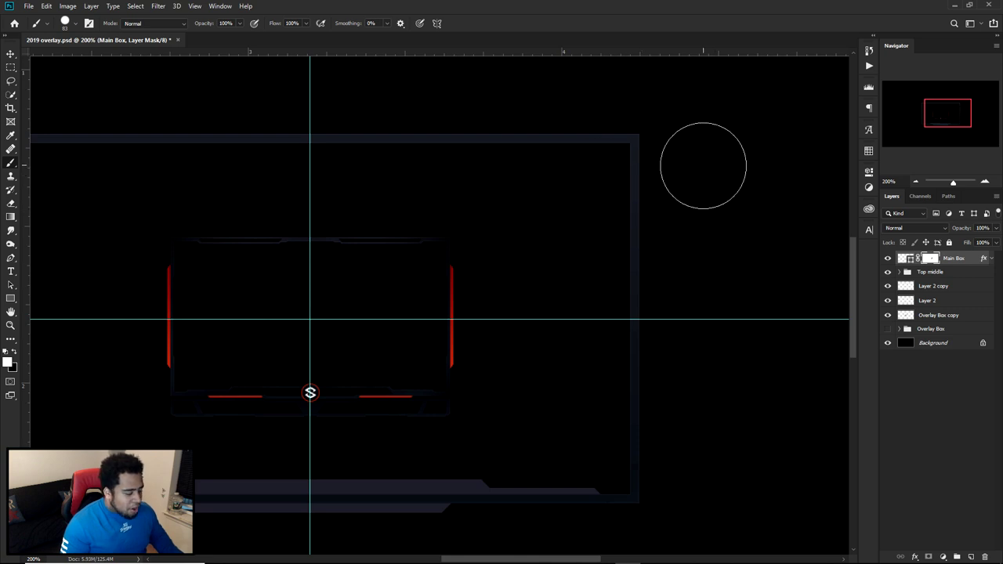
On a new layer above Main Box, start a pen path at the border's inner upper-right corner and run it straight down the inner edge
key(p)
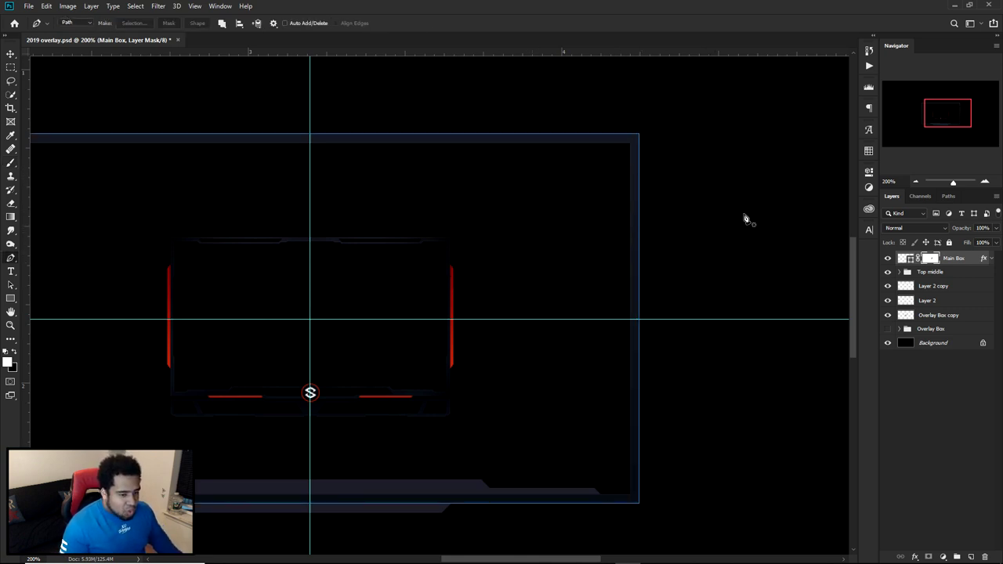
click(971, 556)
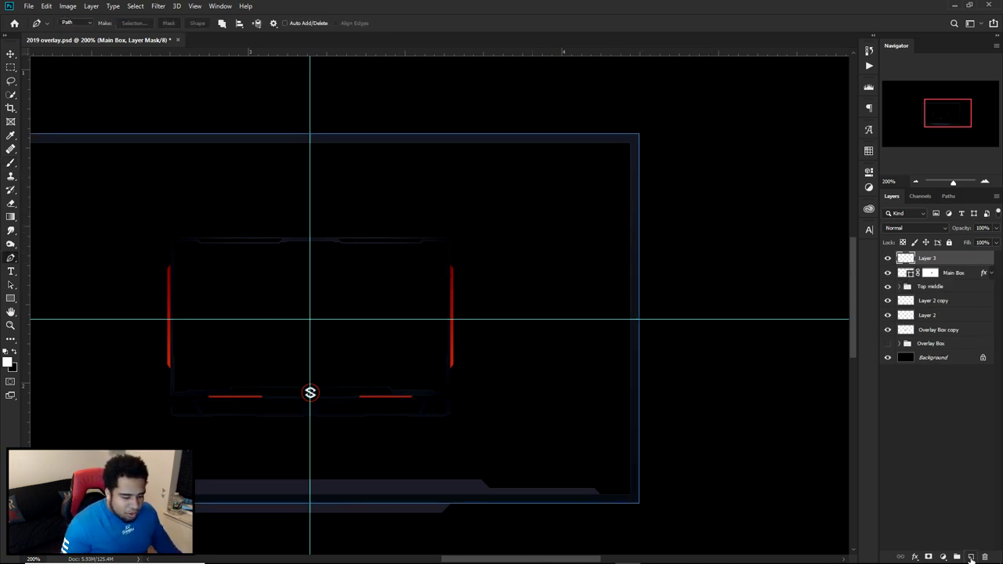
scroll(643, 141, up, 11)
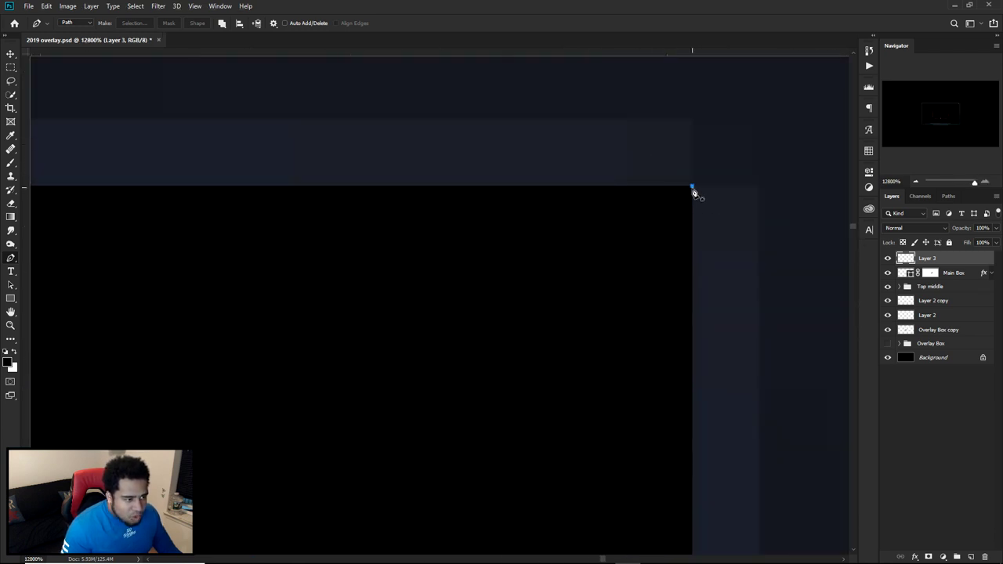
click(691, 188)
scroll(705, 216, down, 11)
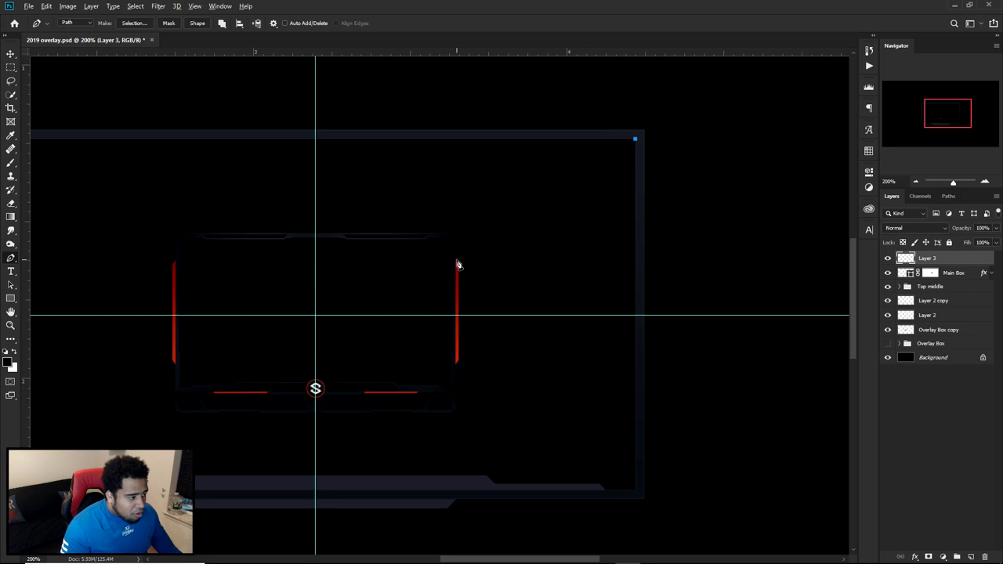
scroll(456, 262, up, 3)
scroll(624, 280, down, 1)
drag(670, 199, 634, 315)
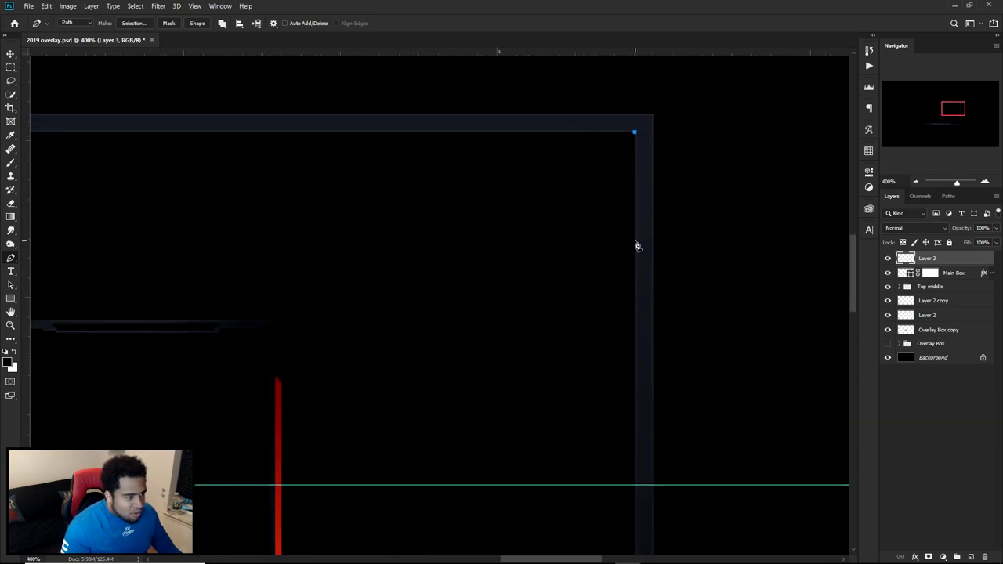
click(635, 307)
drag(635, 373, 629, 243)
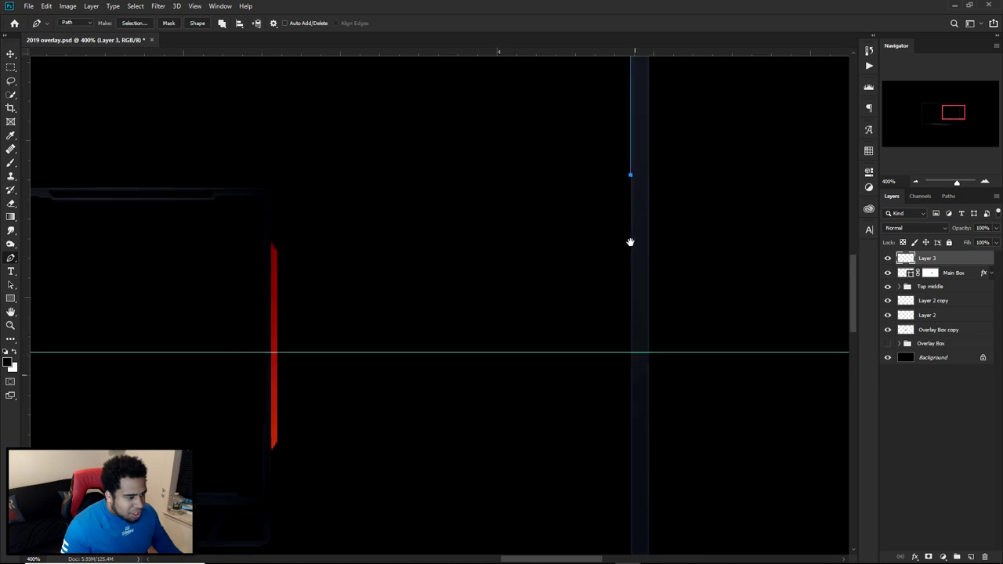
Continue the path with a short 45° segment outward to about the middle of the right border's thickness, re-placing its end point
scroll(641, 191, up, 1)
scroll(627, 186, up, 3)
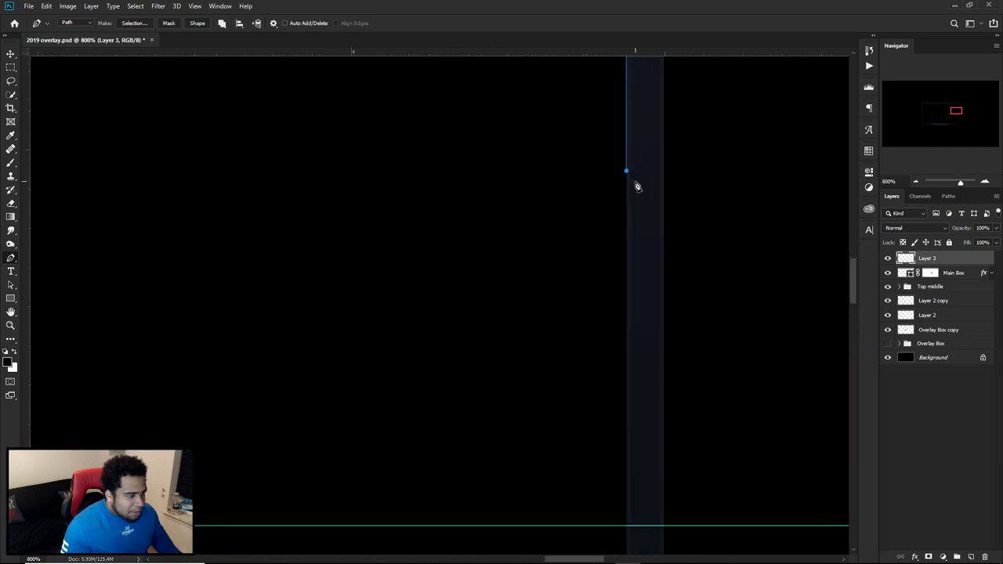
click(646, 191)
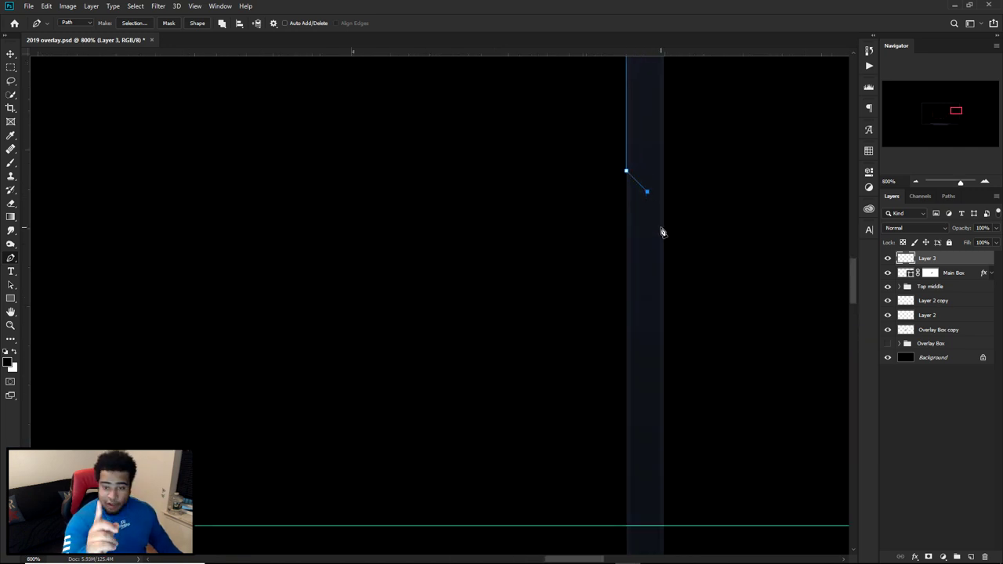
click(614, 225)
click(629, 241)
click(609, 262)
click(617, 271)
key(ctrl+z)
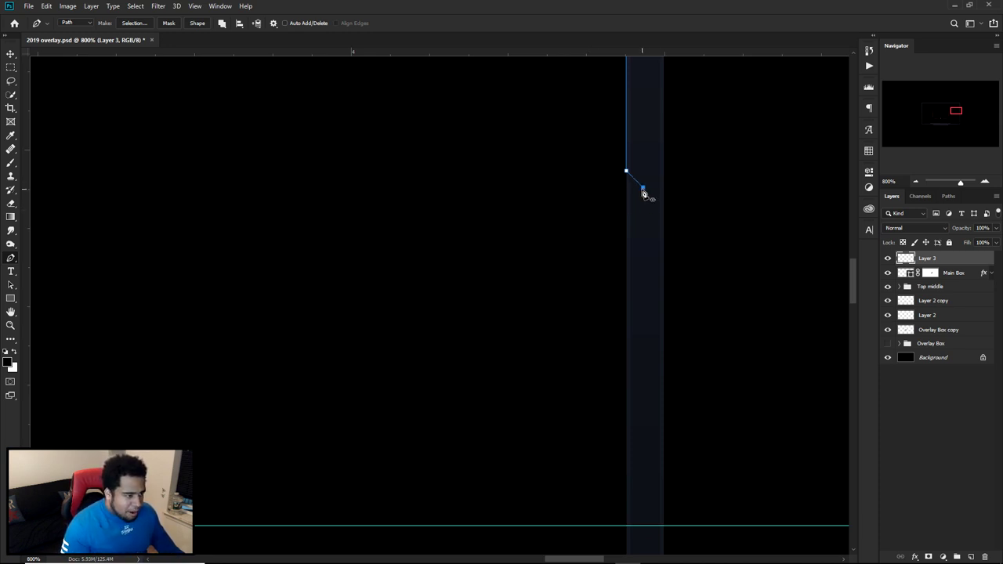
Extend the path straight down to the horizontal guide and inward along the guide past the border's inner edge
key(space)
drag(640, 395, 658, 254)
scroll(671, 384, down, 1)
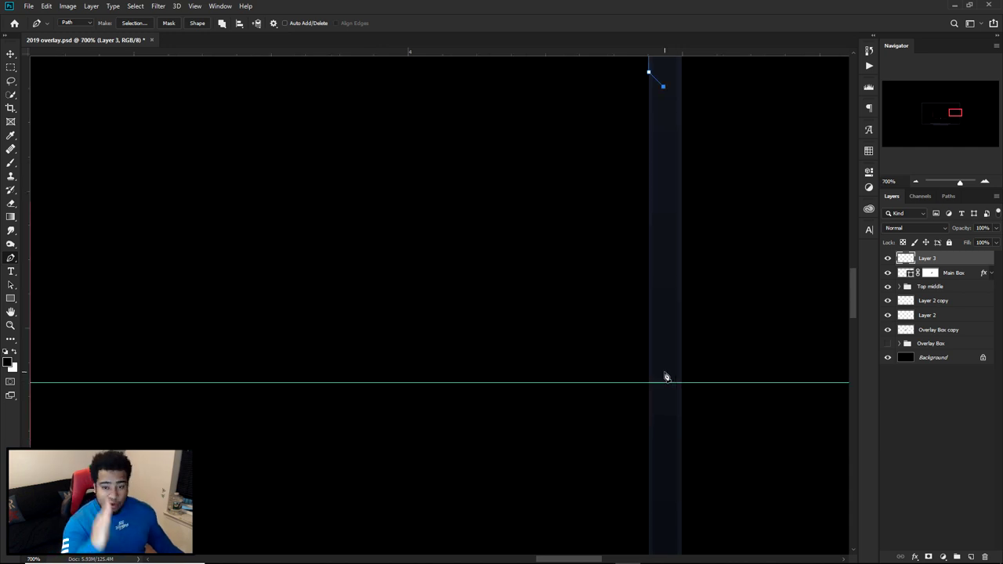
scroll(665, 377, down, 8)
drag(578, 49, 618, 61)
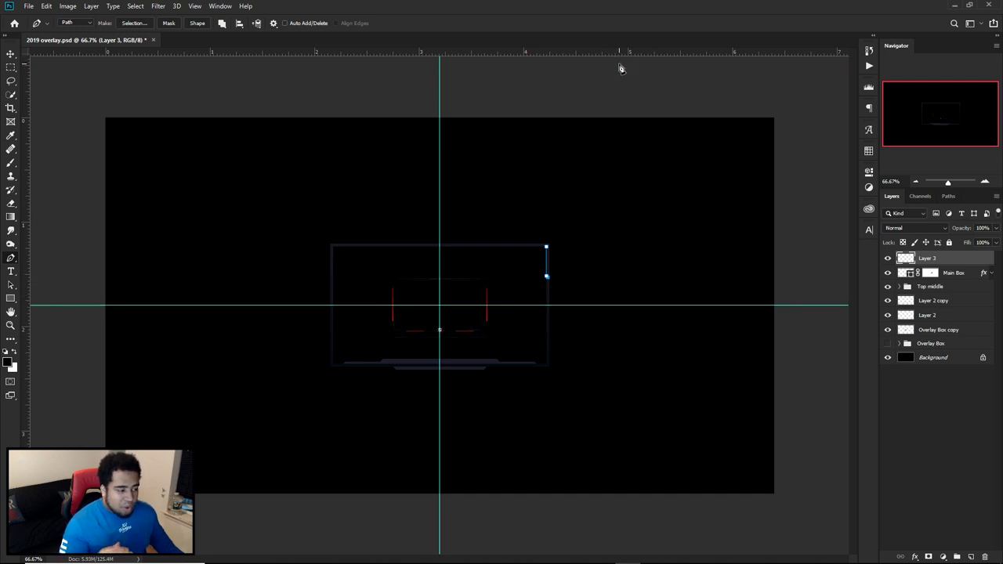
scroll(552, 326, up, 4)
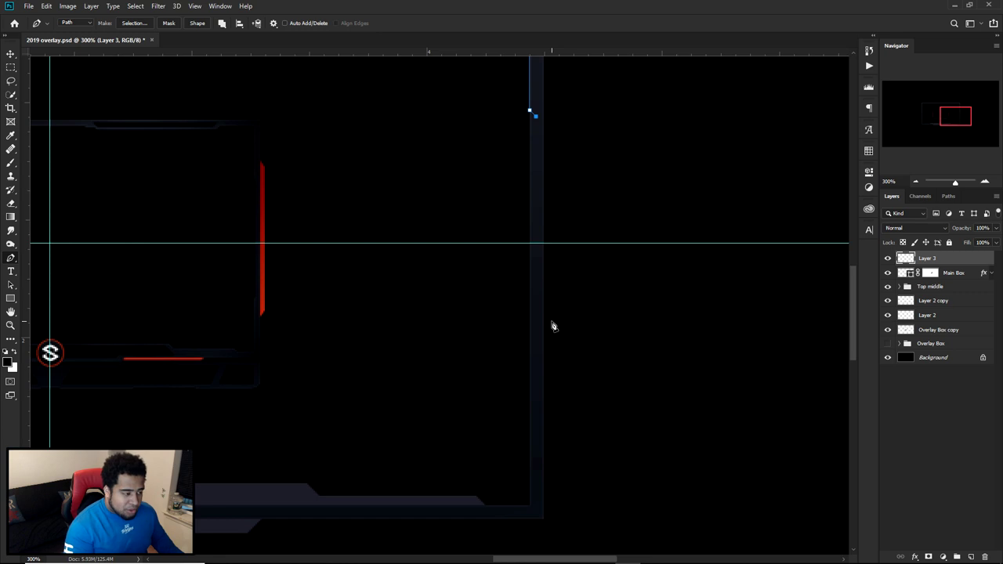
scroll(527, 220, up, 2)
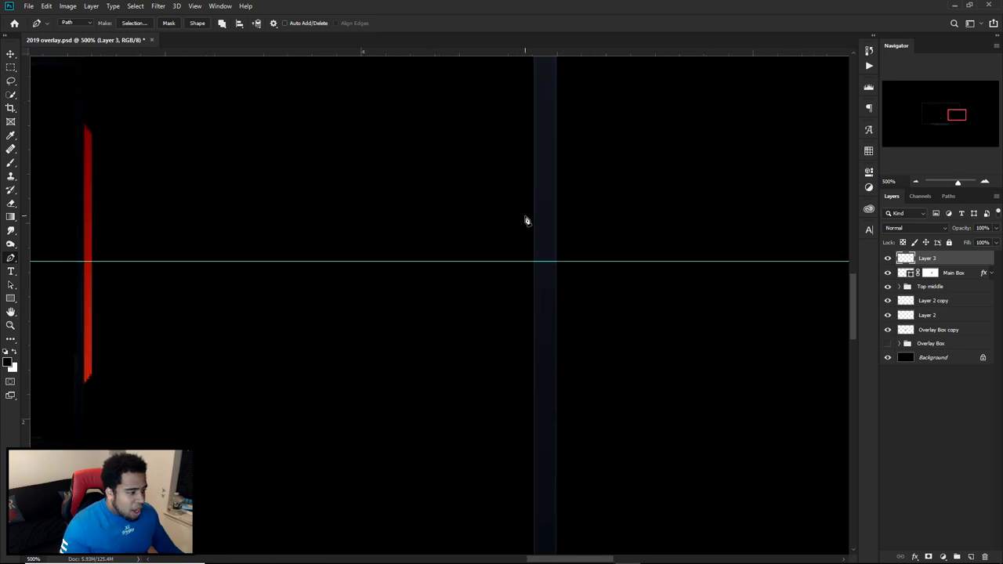
click(543, 261)
scroll(532, 268, up, 5)
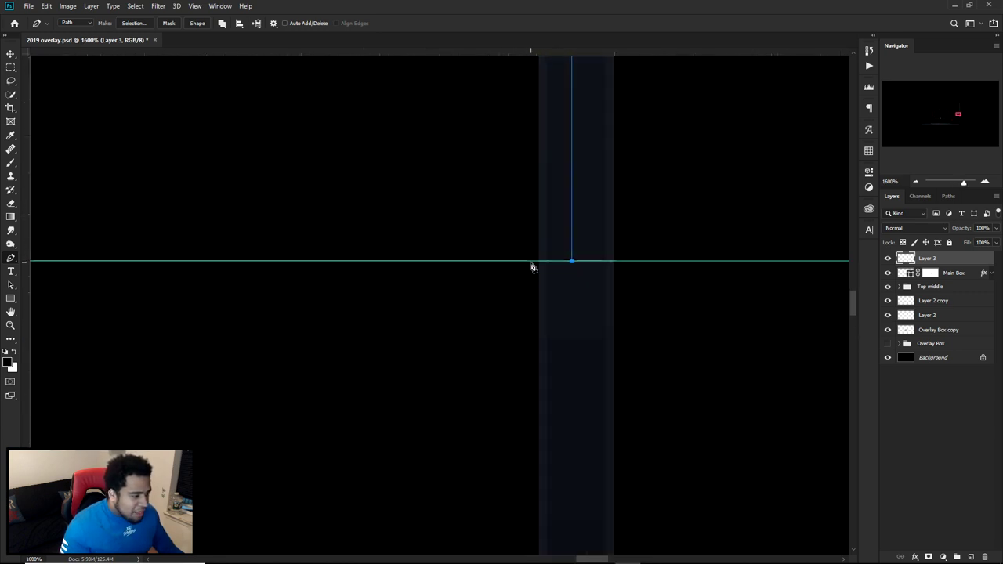
click(488, 261)
Add an anchor point inside the box near the upper-right corner and close the path at its starting point
scroll(540, 360, down, 3)
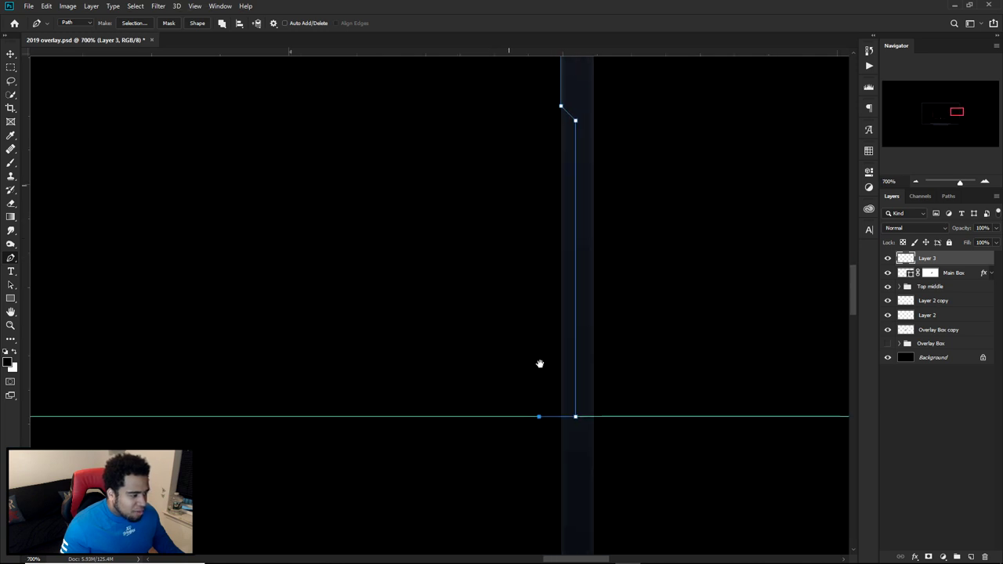
scroll(528, 255, down, 3)
drag(525, 232, 538, 332)
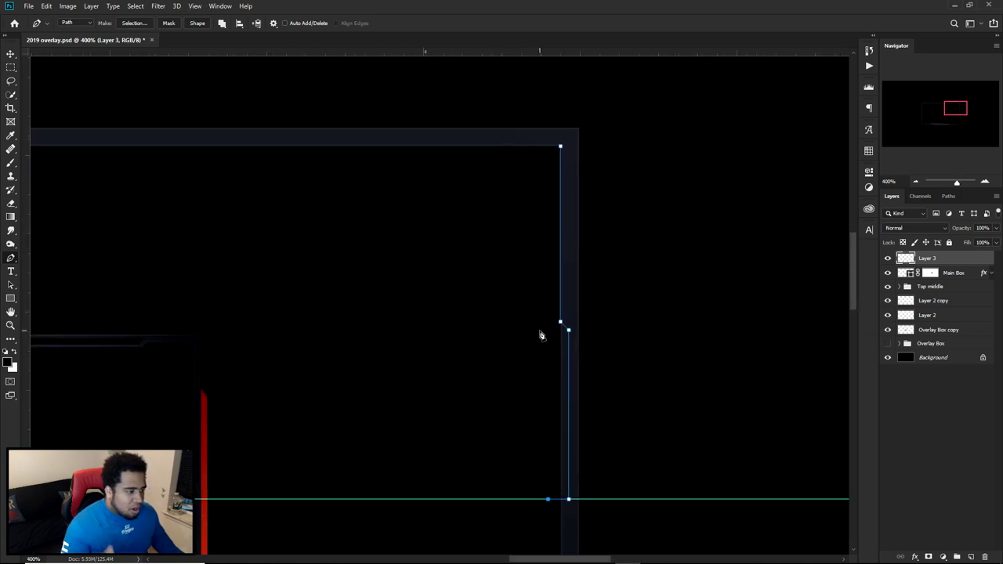
click(538, 172)
click(560, 146)
Fill the closed side path with the custom colour in Normal mode at 100% opacity and delete the path
drag(643, 358, 675, 253)
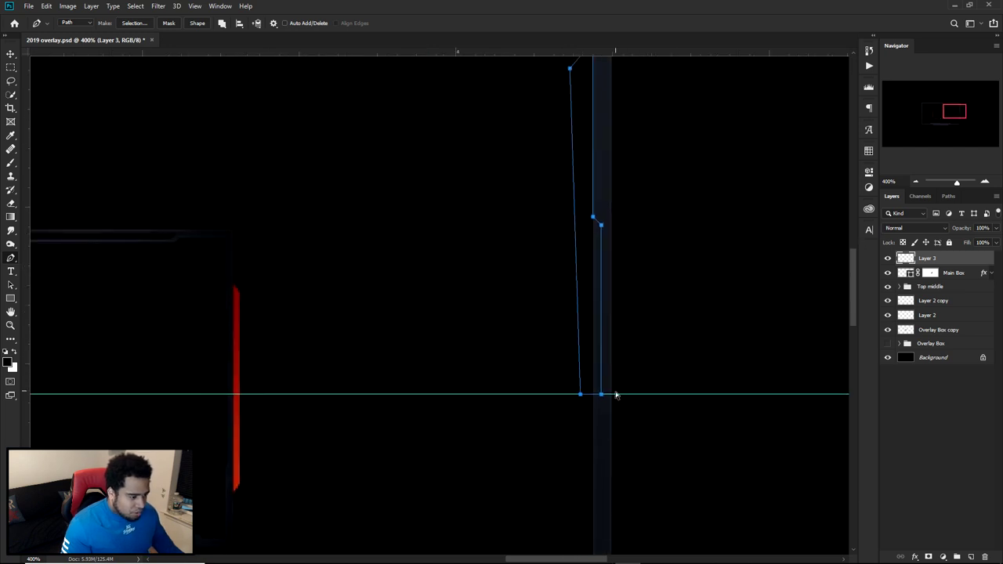
right_click(656, 229)
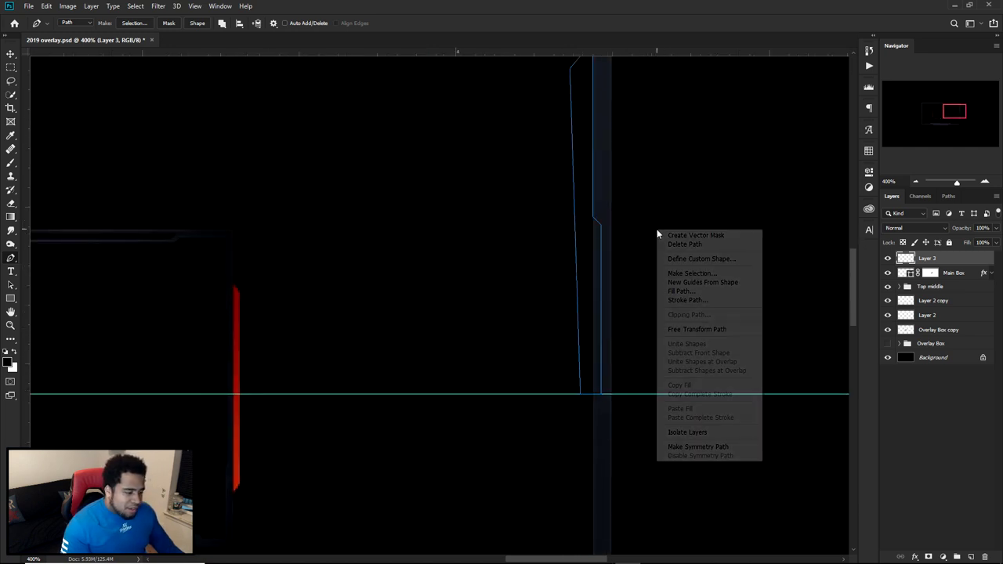
click(671, 288)
click(776, 203)
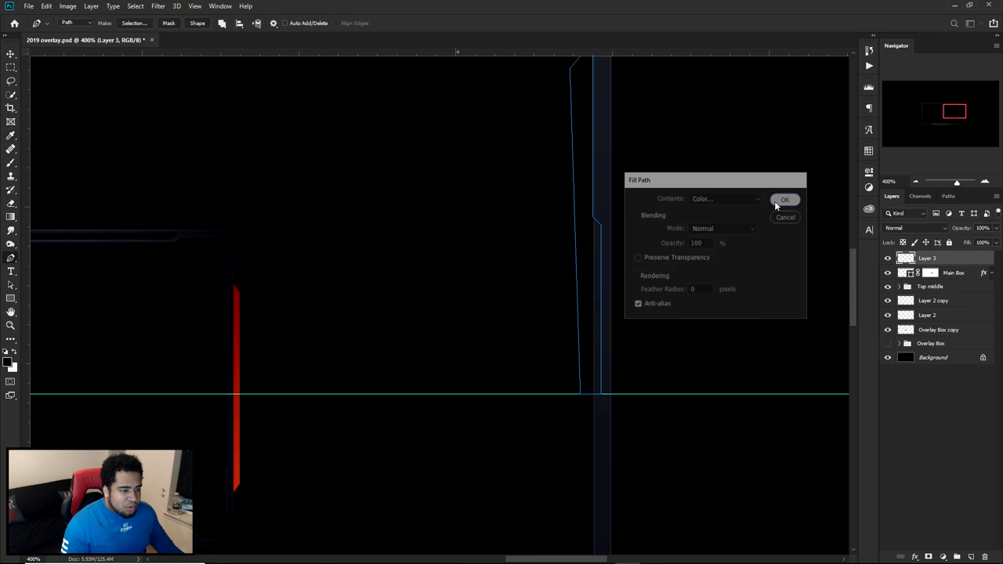
right_click(684, 182)
click(712, 200)
Try moving the filled side shape inward, away from the right border
key(v)
drag(604, 253, 520, 253)
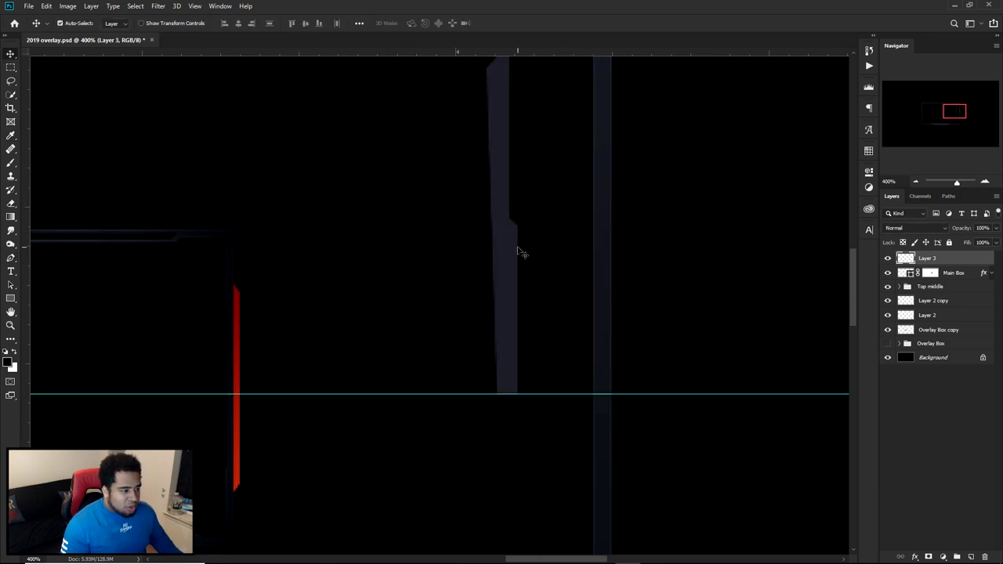
key(ctrl+z)
Colorize the side shape bright crimson using Hue/Saturation with hue 342, saturation 100 and a raised lightness
key(ctrl+u)
click(883, 485)
drag(797, 453, 770, 479)
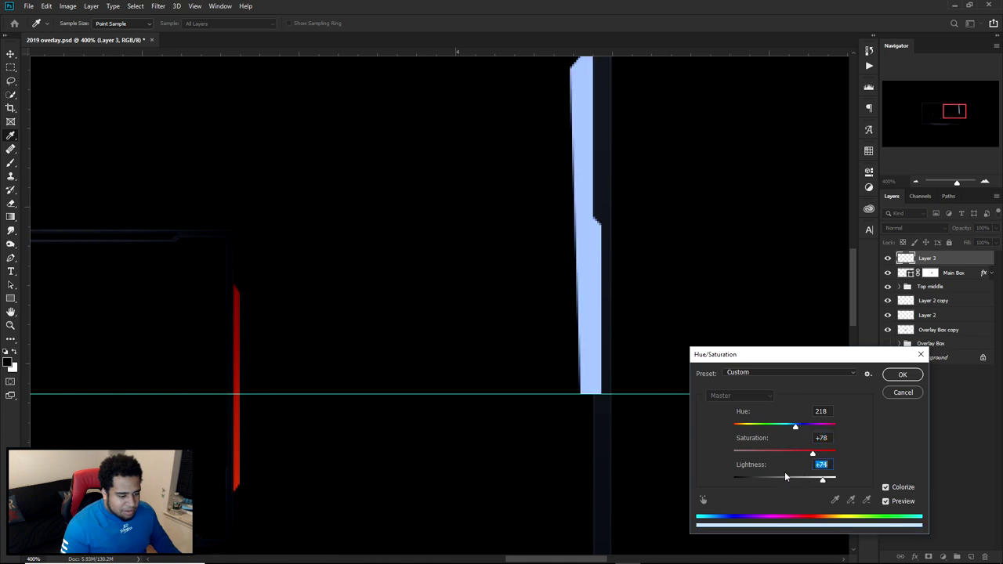
drag(795, 424, 837, 453)
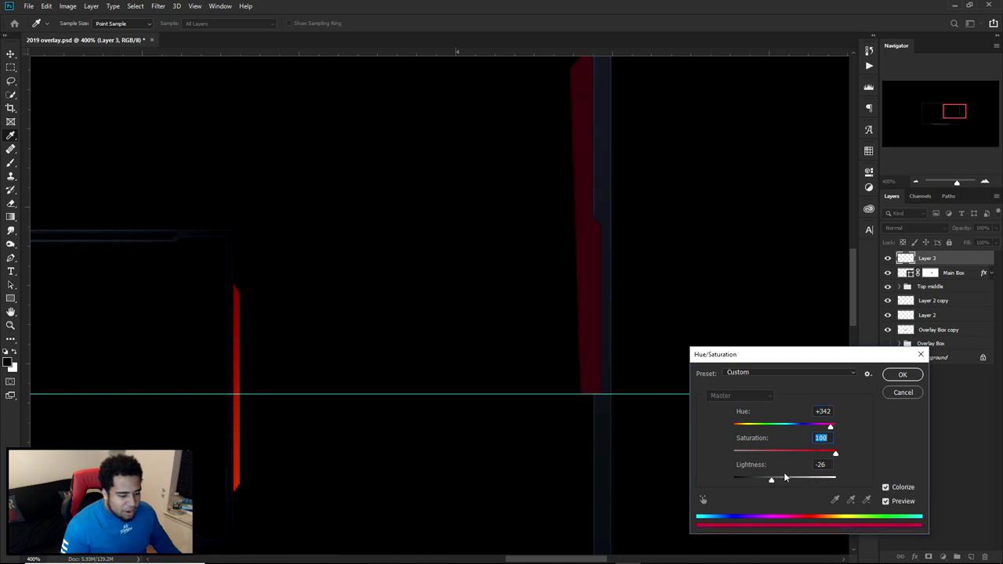
click(803, 479)
click(903, 375)
Check the crimson shape's fit against the right border by shifting it inward and back, and nudging it left and right at pixel level
key(v)
drag(629, 284, 582, 288)
key(ctrl+z)
scroll(599, 211, up, 5)
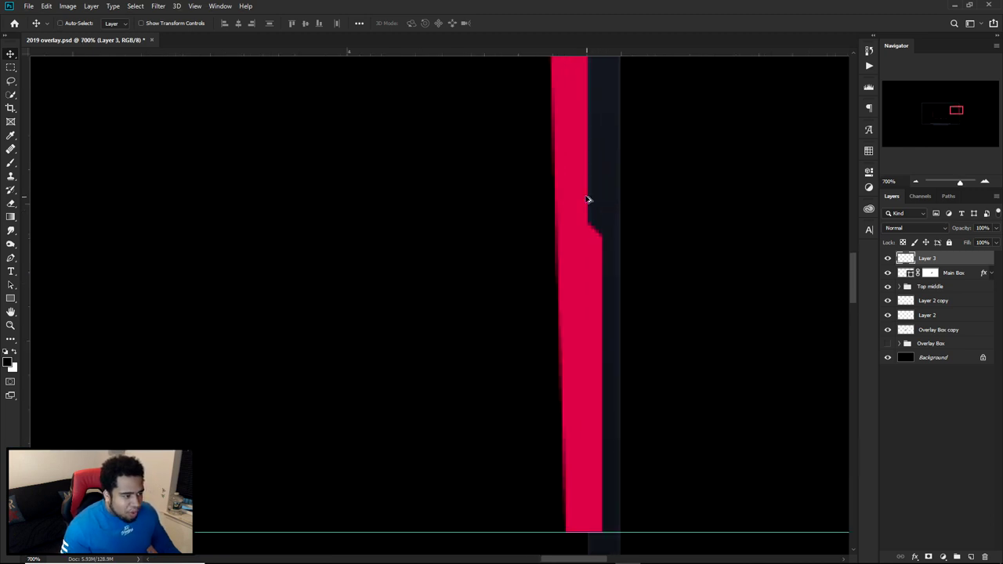
drag(584, 200, 586, 200)
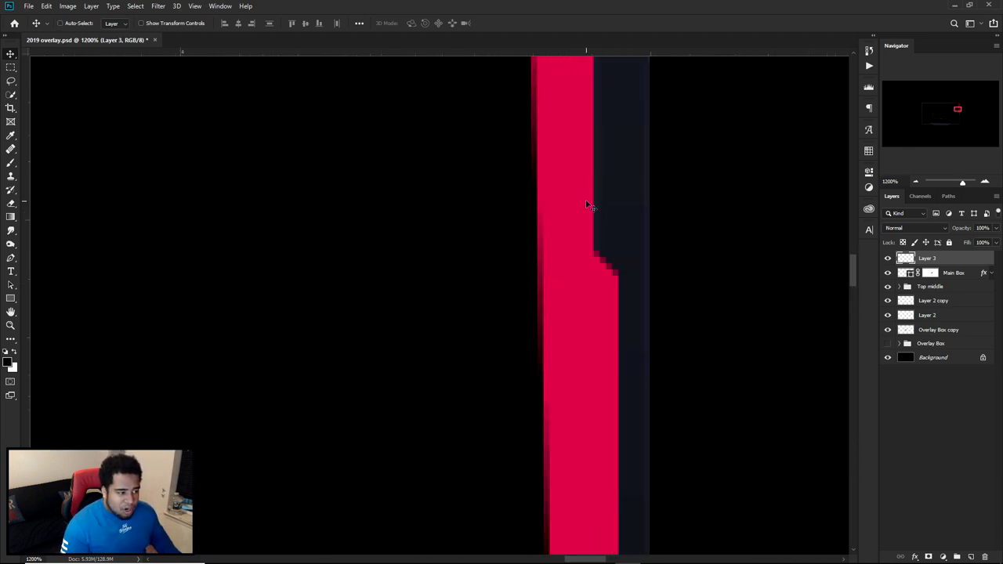
scroll(587, 201, up, 5)
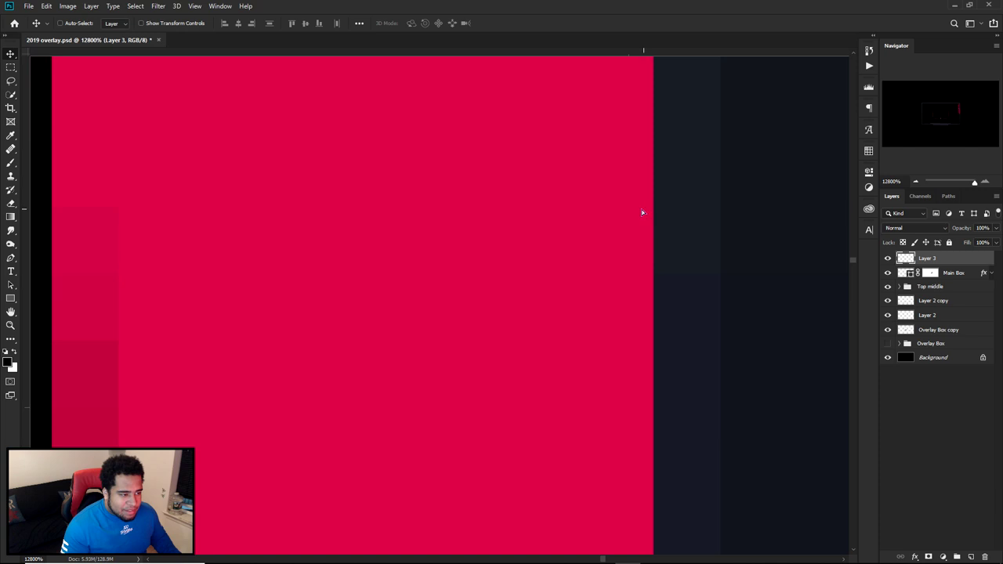
key(Left)
key(Right)
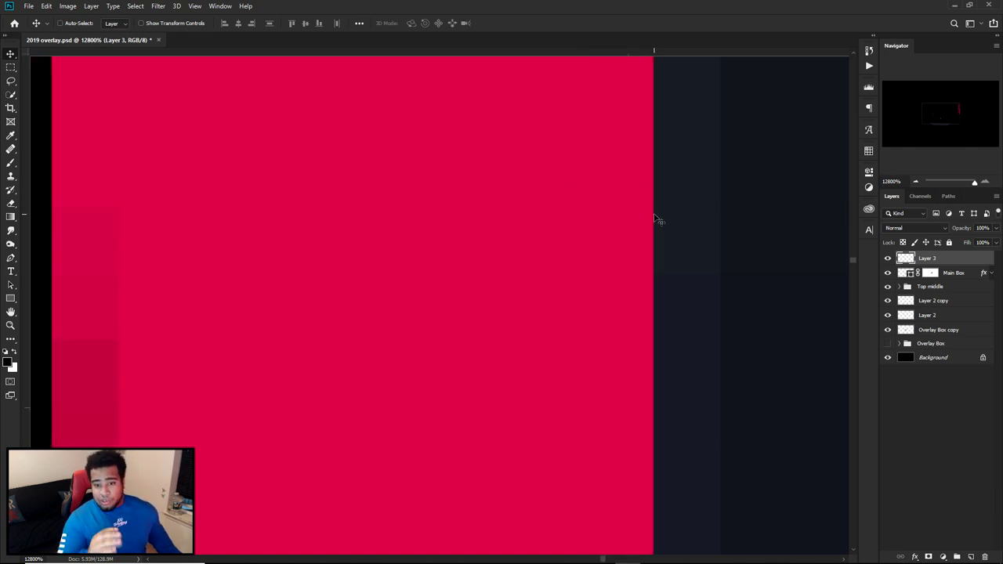
Rename the crimson side shape's layer to temp after toggling its visibility
scroll(653, 214, down, 6)
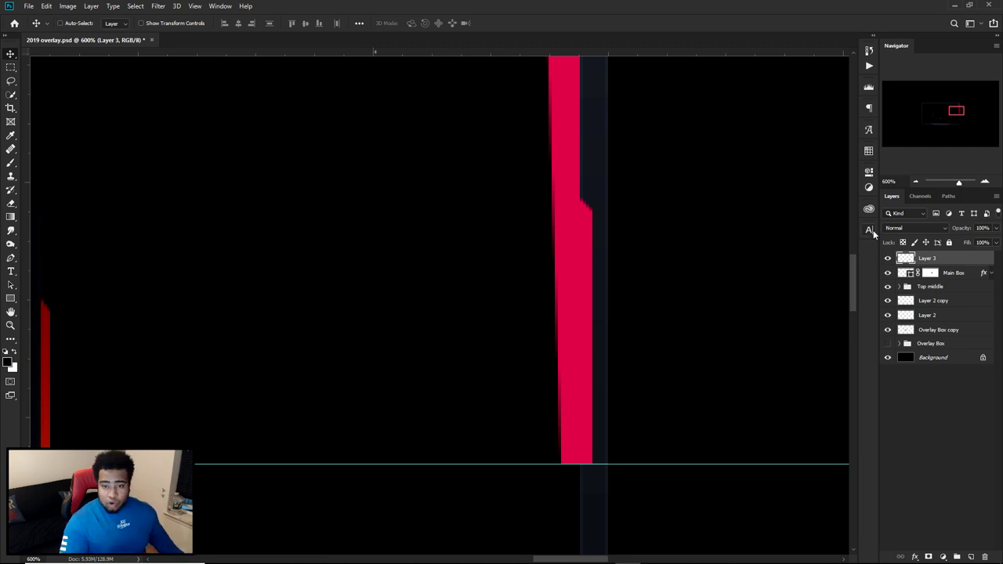
click(887, 258)
click(887, 257)
double_click(927, 258)
key(Return)
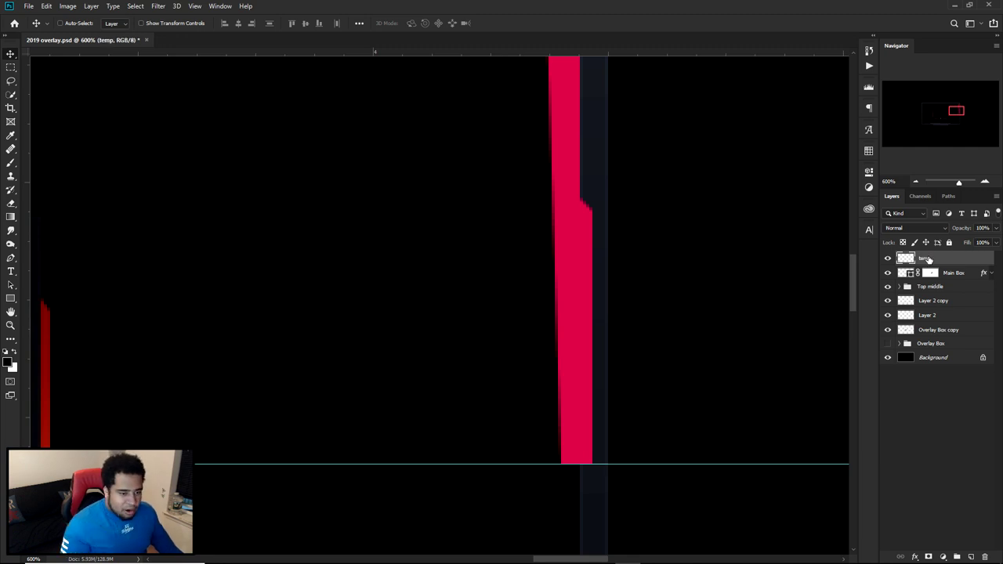
Hide the temp layer with its outline loaded as a selection, and try inverting the Main Box layer mask
ctrl+click(905, 259)
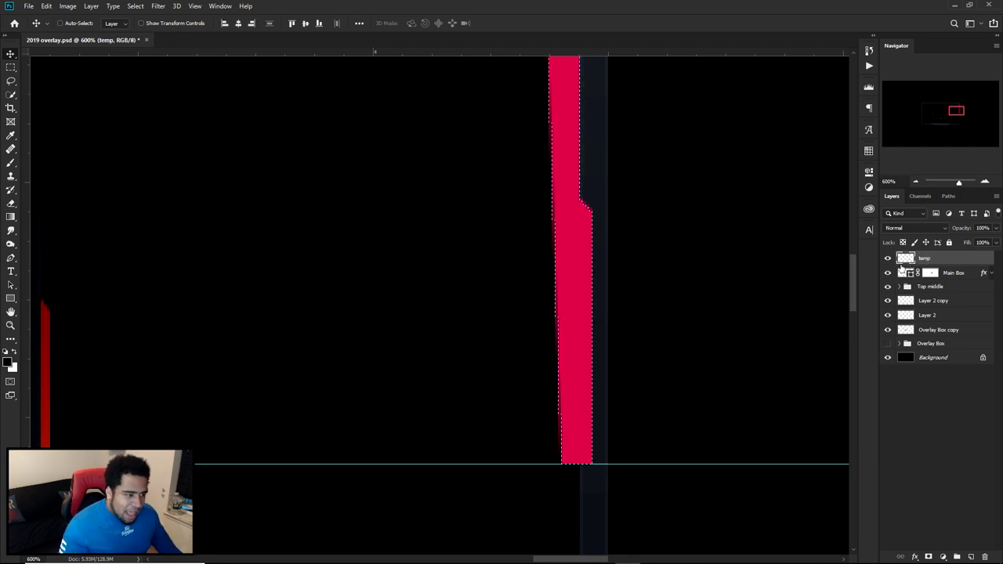
click(888, 259)
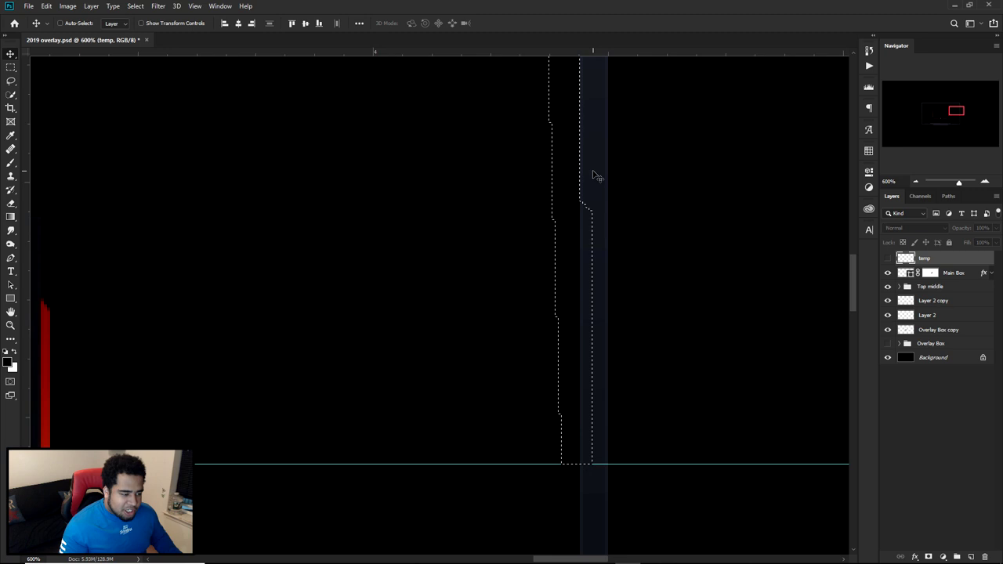
click(929, 274)
scroll(750, 298, down, 3)
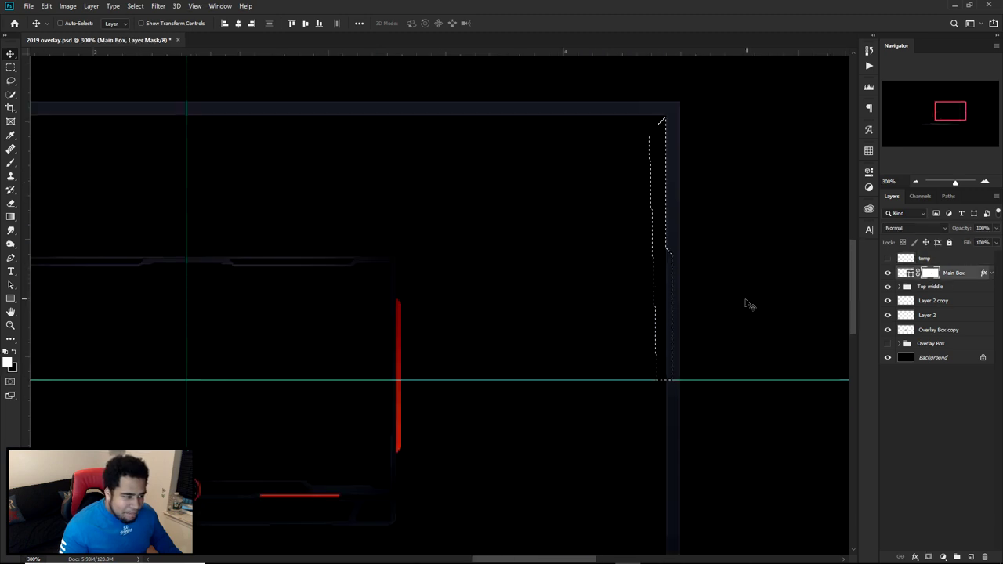
drag(743, 299, 710, 325)
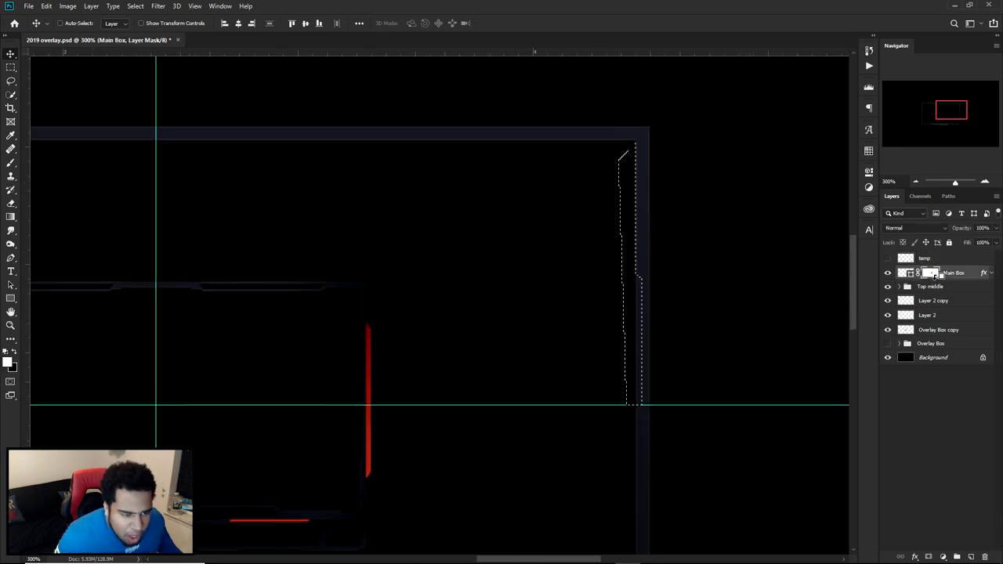
scroll(765, 292, down, 2)
scroll(758, 328, up, 1)
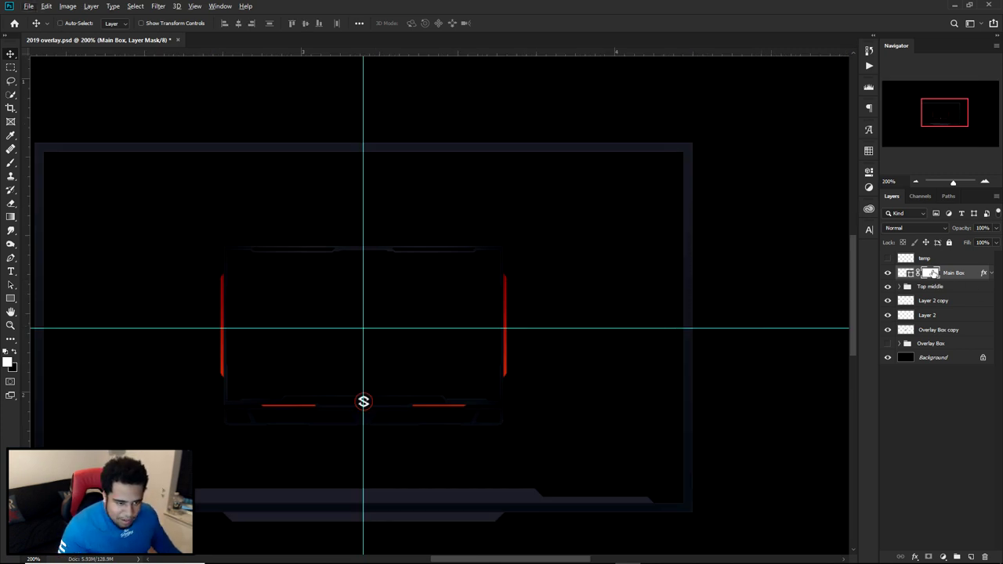
key(ctrl+i)
key(ctrl+z)
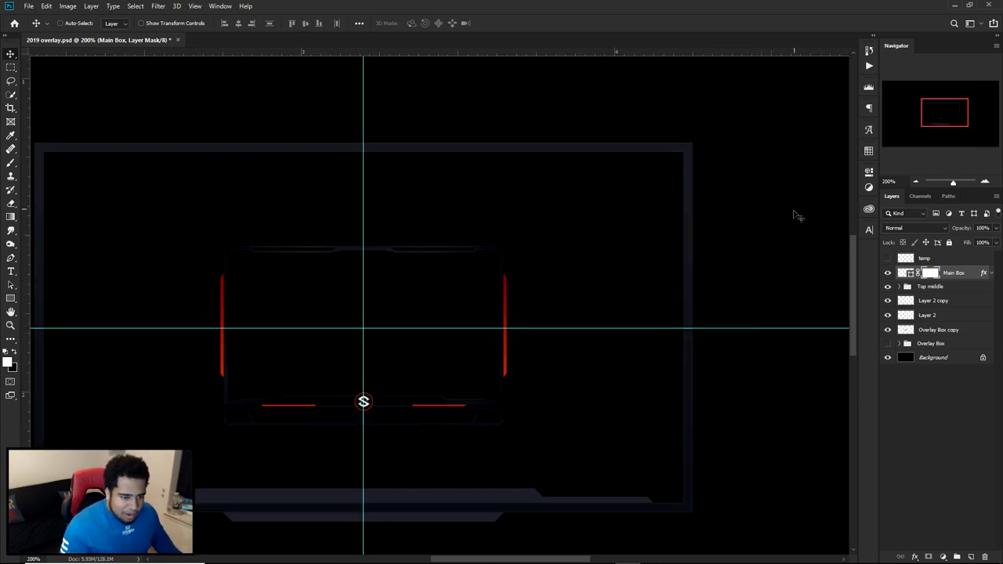
Load the temp shape's outline as a selection and invert the Main Box layer mask inside it to cut the right border
ctrl+click(906, 259)
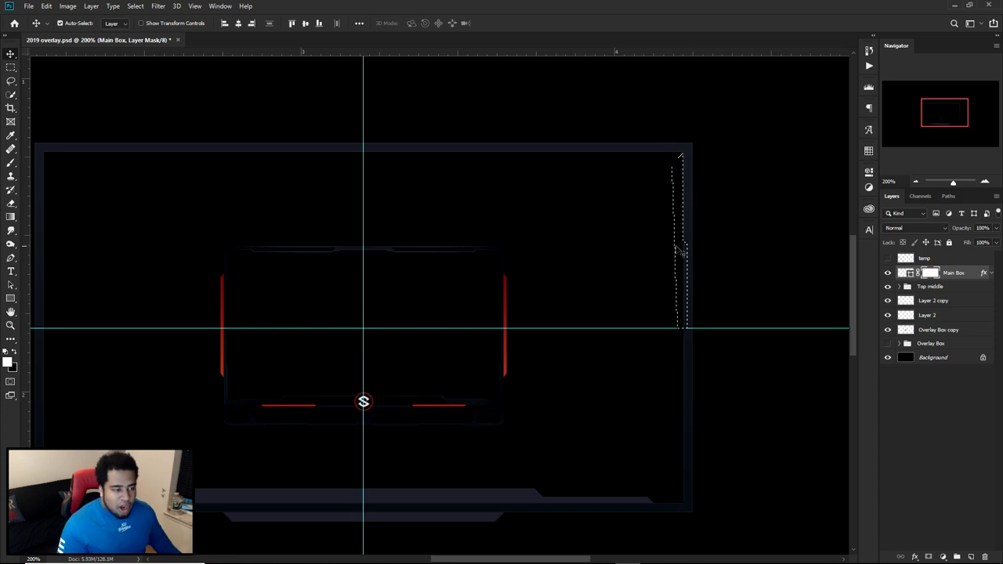
key(ctrl+plus)
key(ctrl+plus)
key(ctrl+plus)
key(ctrl+plus)
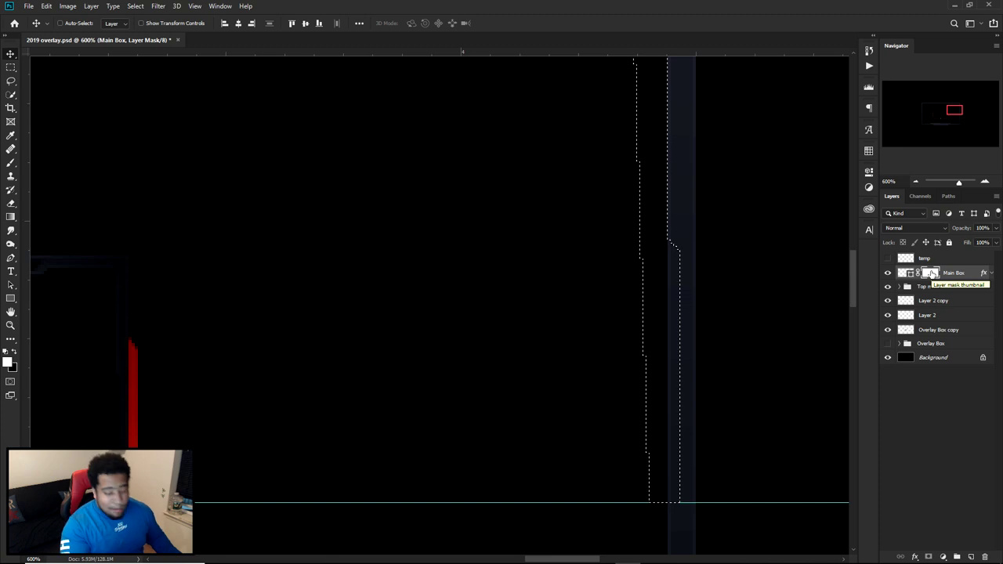
key(ctrl)
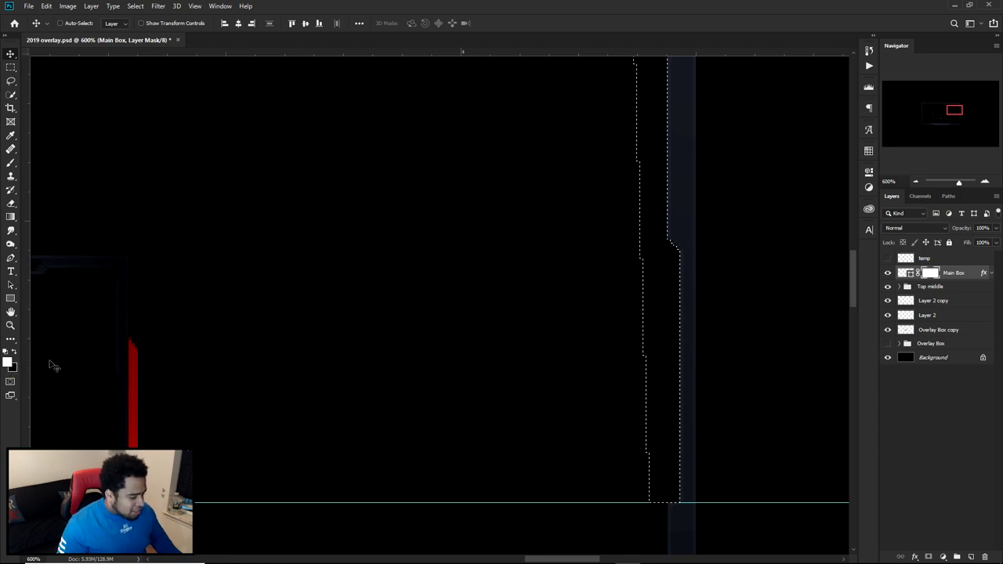
Set the foreground colour to violet 6049b8 and the background to blue, and compare the swatches between Main Box's shape and mask
key(b)
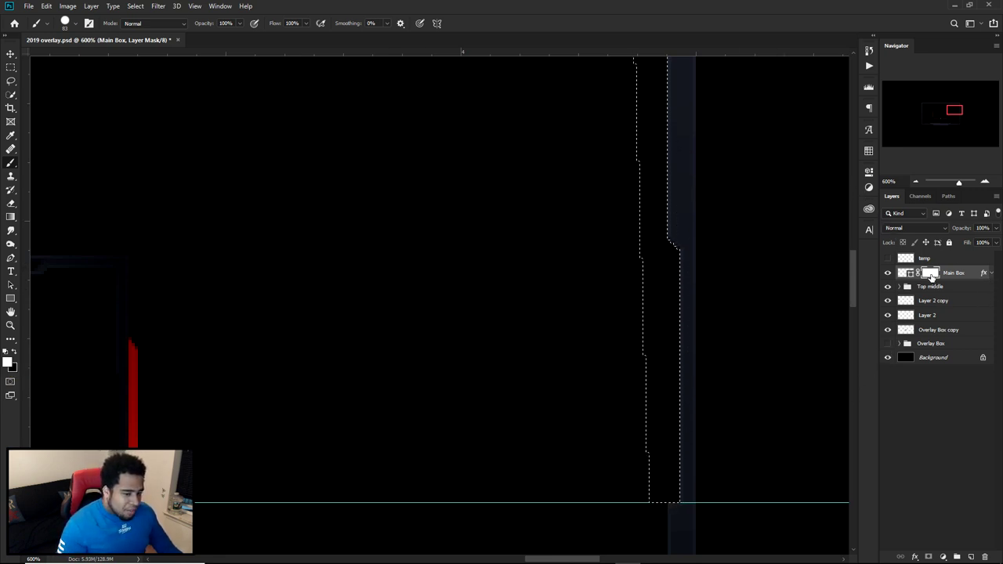
click(901, 274)
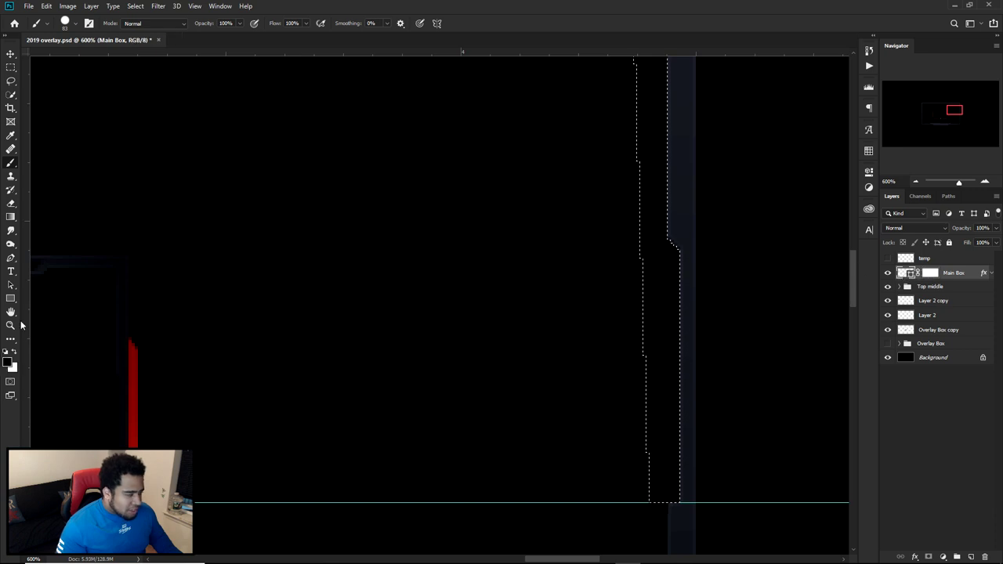
click(7, 361)
click(851, 302)
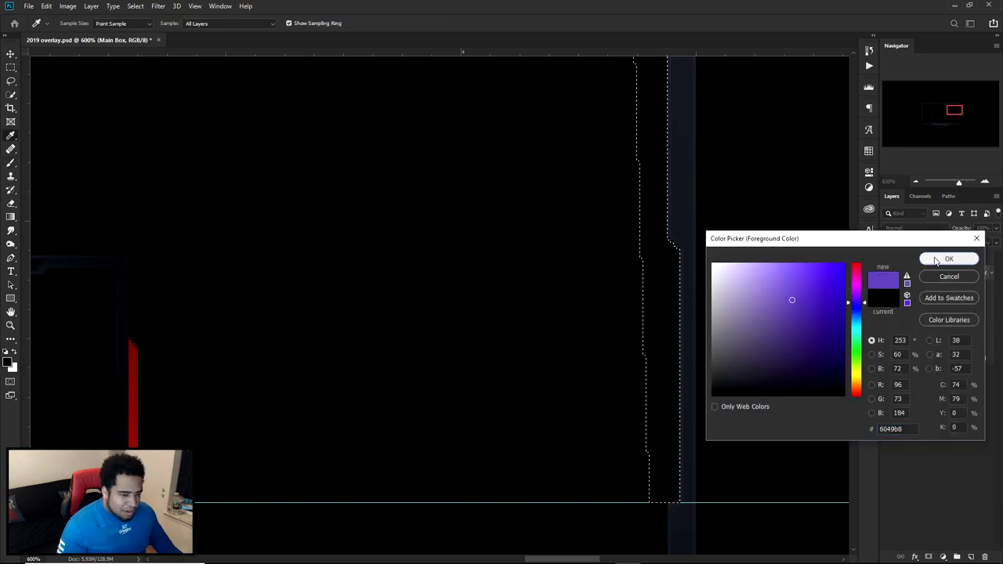
click(926, 262)
click(14, 368)
click(855, 317)
click(839, 324)
click(949, 258)
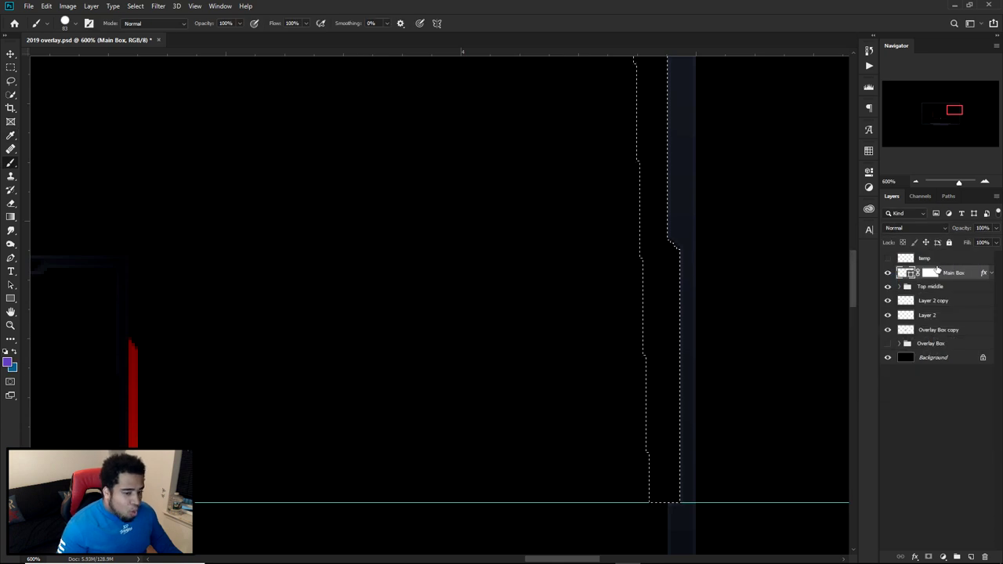
click(931, 273)
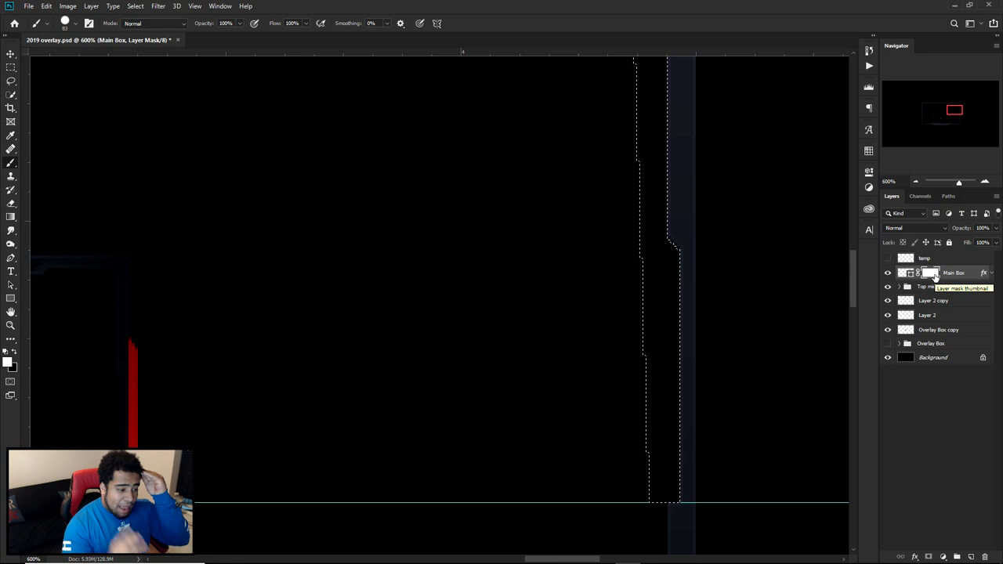
click(905, 274)
click(932, 277)
click(911, 274)
click(929, 277)
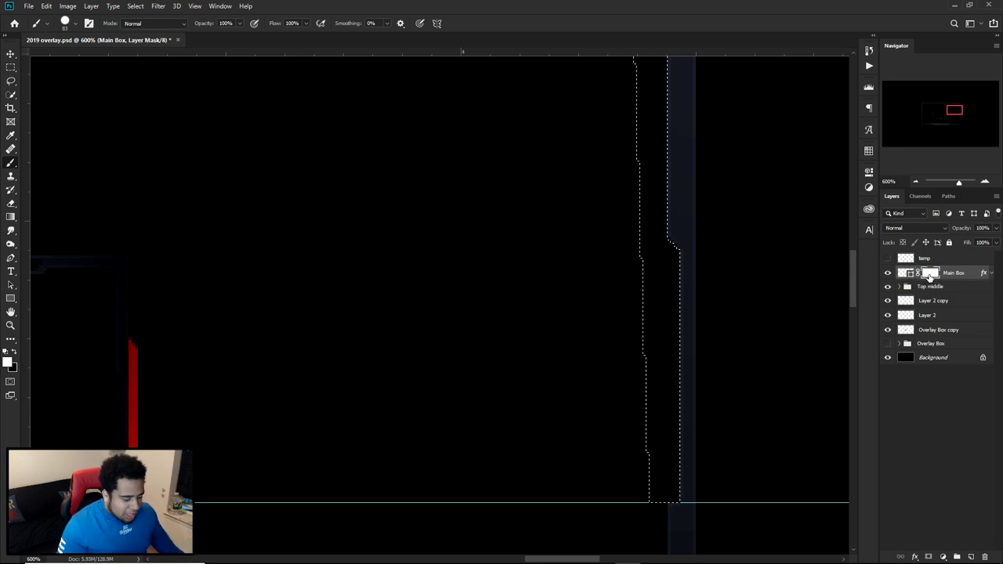
Clear the selection and switch back to the Move tool while checking the notch cut into the right border
key(ctrl+d)
scroll(690, 306, down, 2)
drag(701, 355, 659, 252)
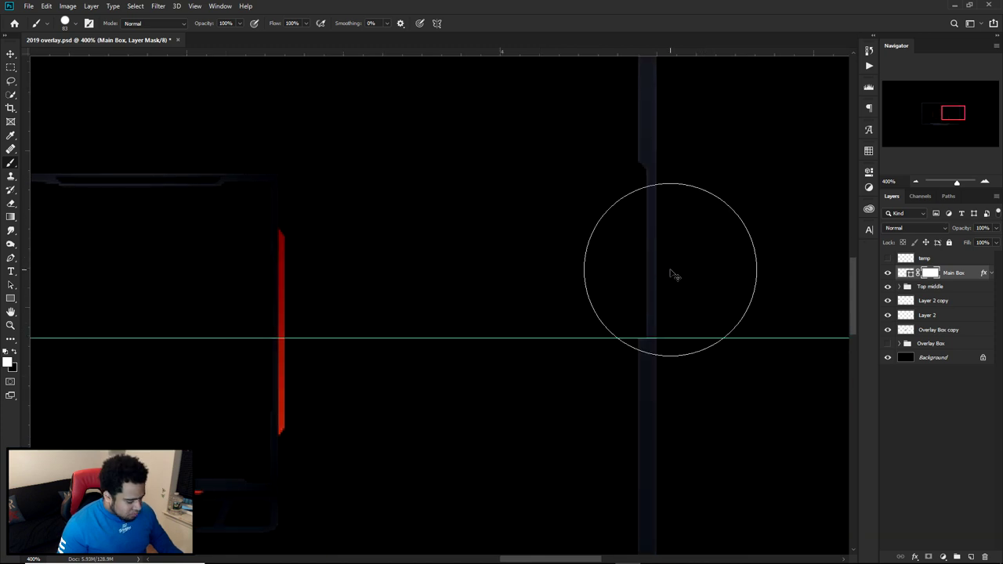
key(v)
scroll(670, 270, down, 2)
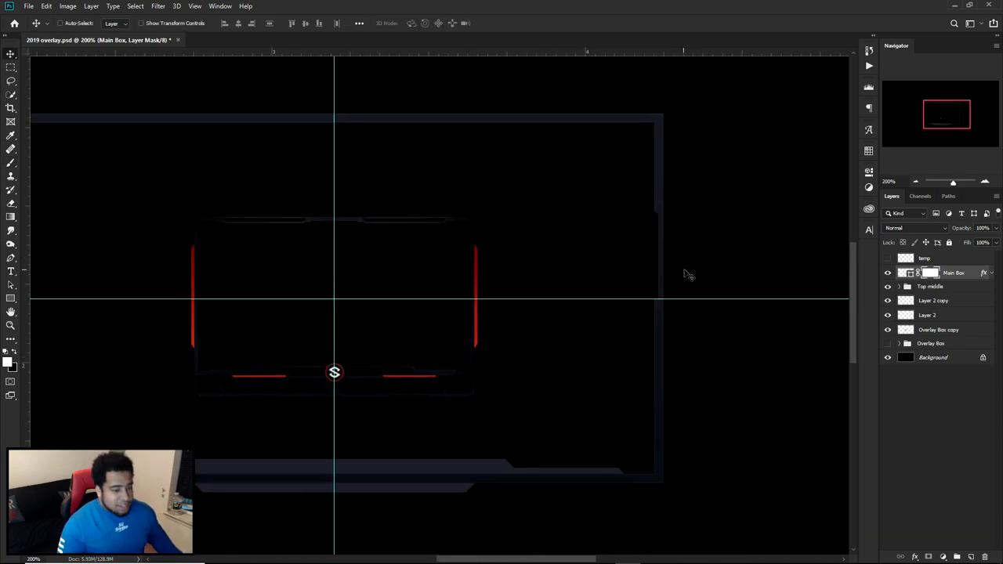
Show the temp layer again and flip the crimson shape vertically
click(932, 260)
click(887, 259)
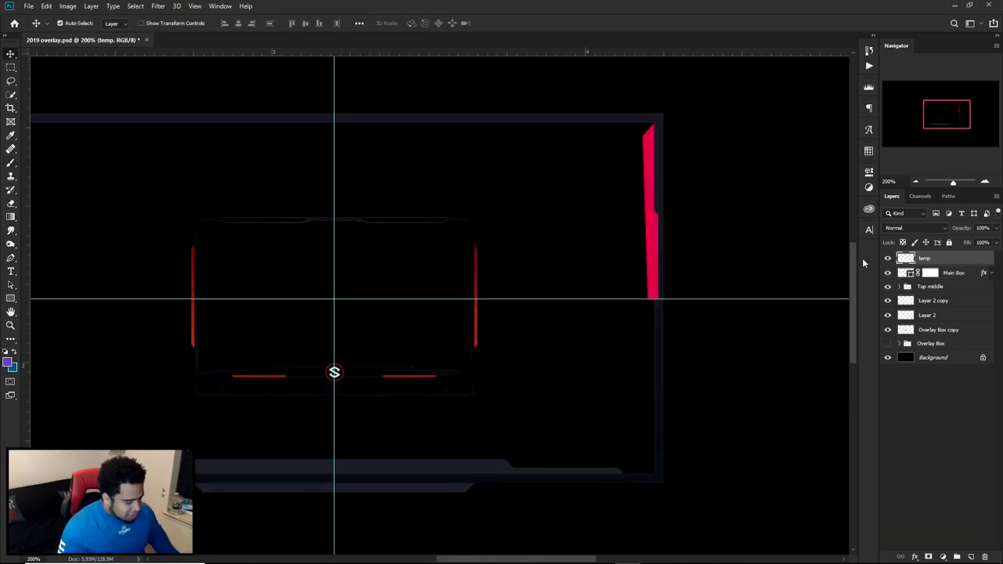
key(ctrl+t)
right_click(666, 254)
click(691, 390)
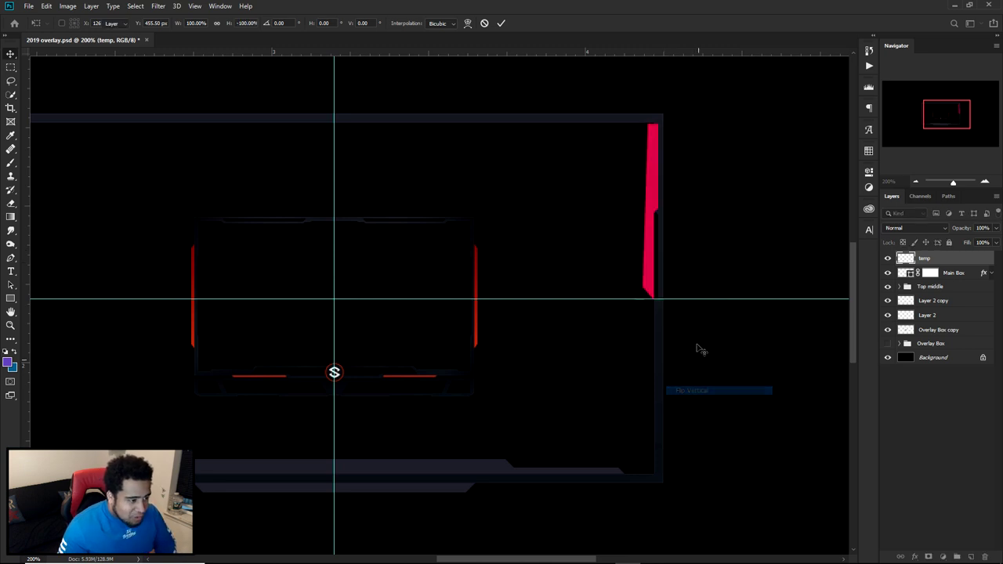
key(Return)
Try moving the flipped crimson shape down the right border to below the horizontal guide
drag(663, 219, 641, 392)
scroll(663, 309, up, 2)
scroll(675, 319, up, 3)
drag(663, 308, 661, 312)
scroll(661, 313, down, 3)
drag(696, 363, 679, 273)
drag(637, 316, 619, 319)
key(ctrl+z)
key(ctrl+z)
key(ctrl+z)
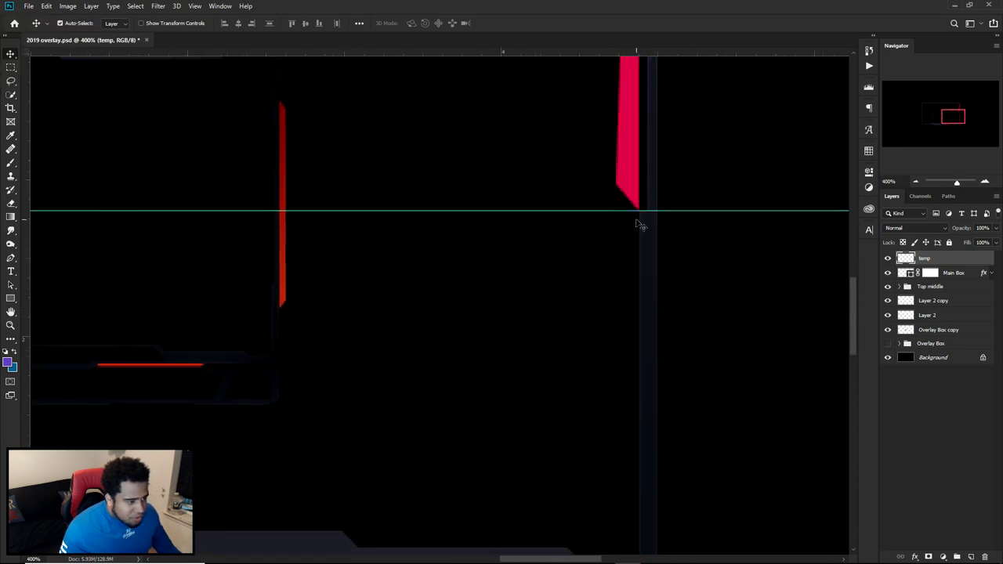
Try flipping the crimson shape vertically once more and moving it down along the right border
key(ctrl+minus)
key(ctrl+minus)
key(ctrl+minus)
scroll(635, 286, up, 3)
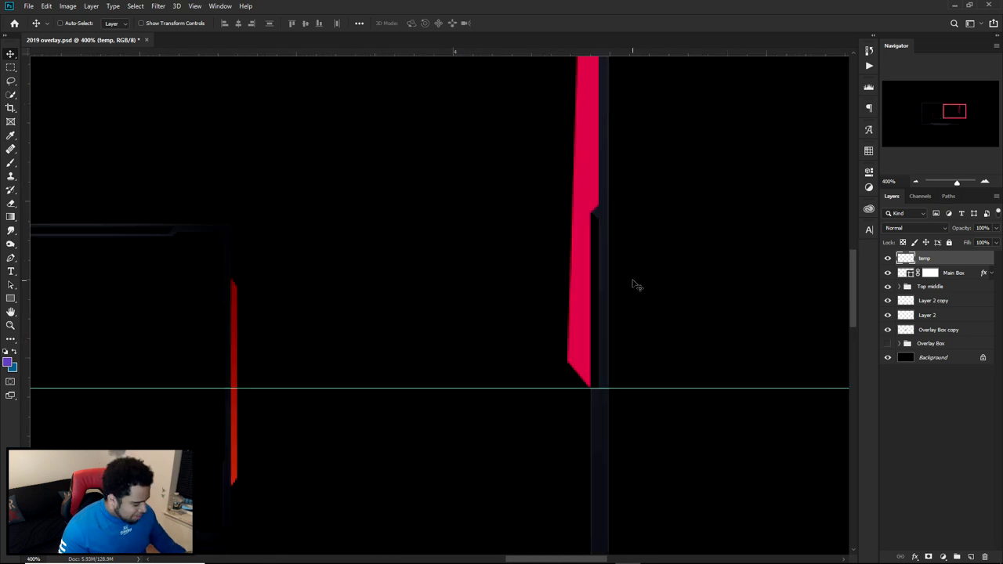
drag(640, 247, 663, 182)
scroll(666, 214, down, 1)
key(ctrl+t)
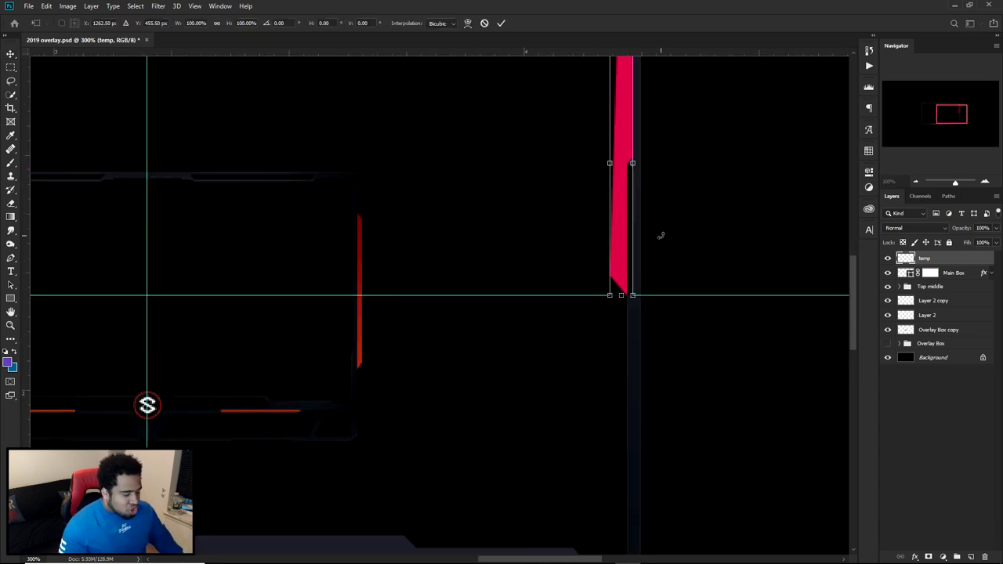
right_click(631, 196)
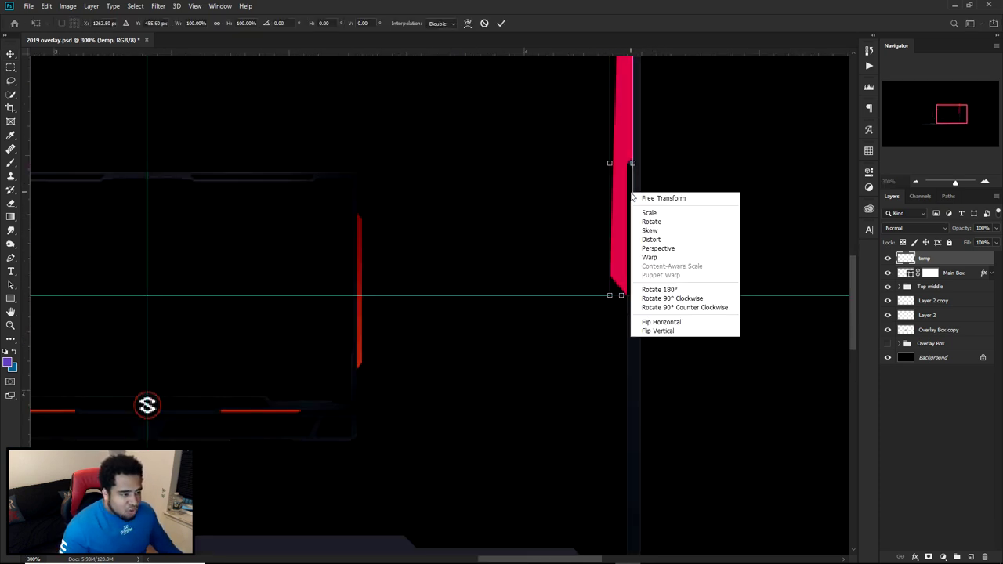
click(656, 329)
key(ctrl+z)
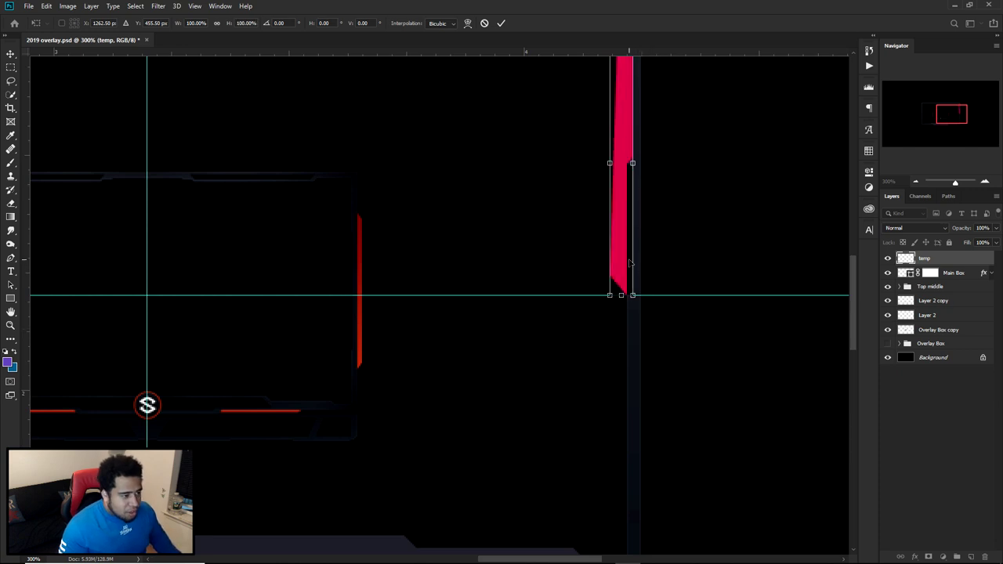
right_click(625, 259)
click(655, 398)
key(Return)
drag(646, 219, 625, 443)
key(ctrl+z)
key(ctrl+z)
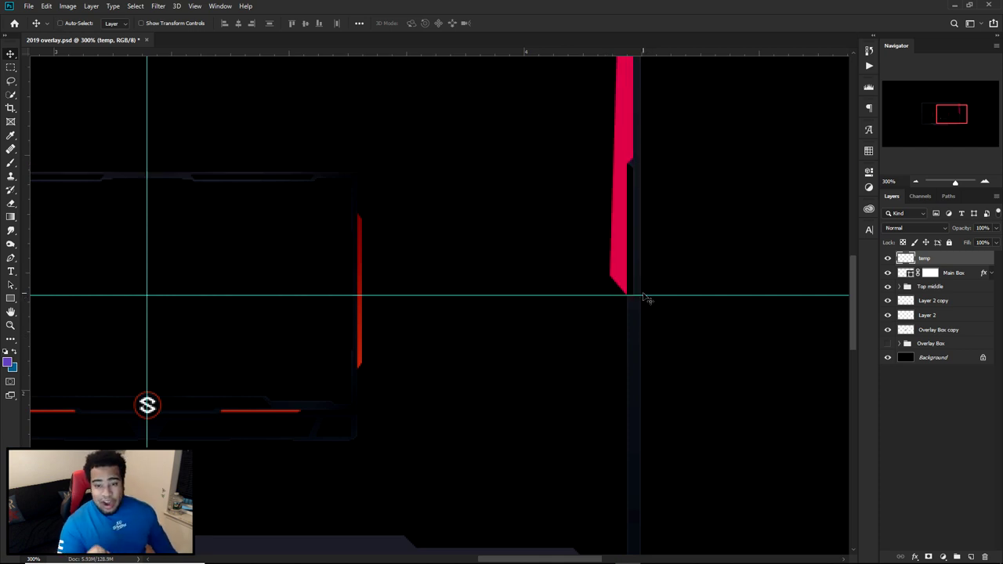
Try flipping the crimson shape horizontally
key(ctrl+t)
right_click(631, 216)
click(667, 347)
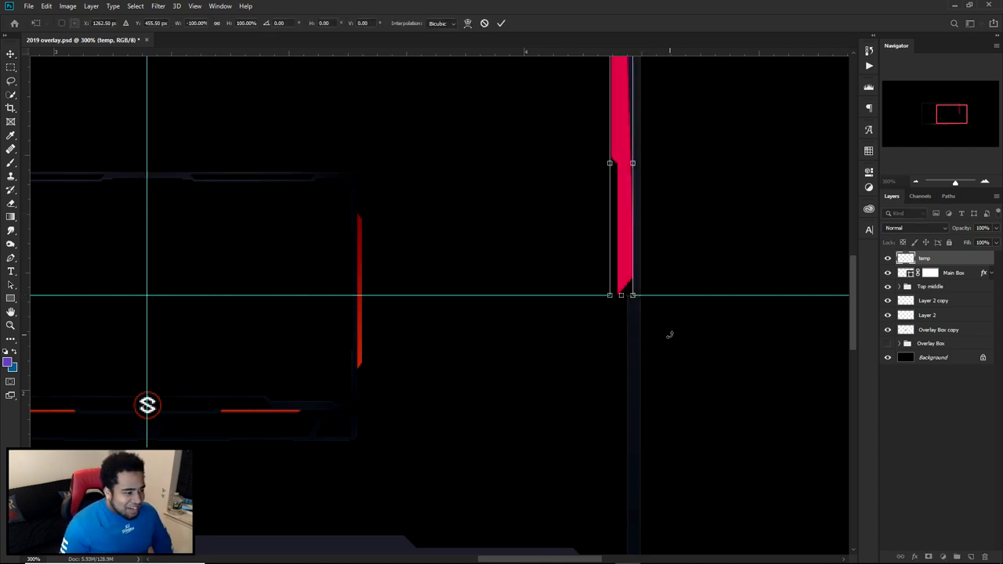
key(Return)
key(ctrl+z)
Flip the crimson shape vertically back to its pointed-end-up orientation and move it down the right border
key(ctrl+t)
right_click(618, 239)
click(640, 378)
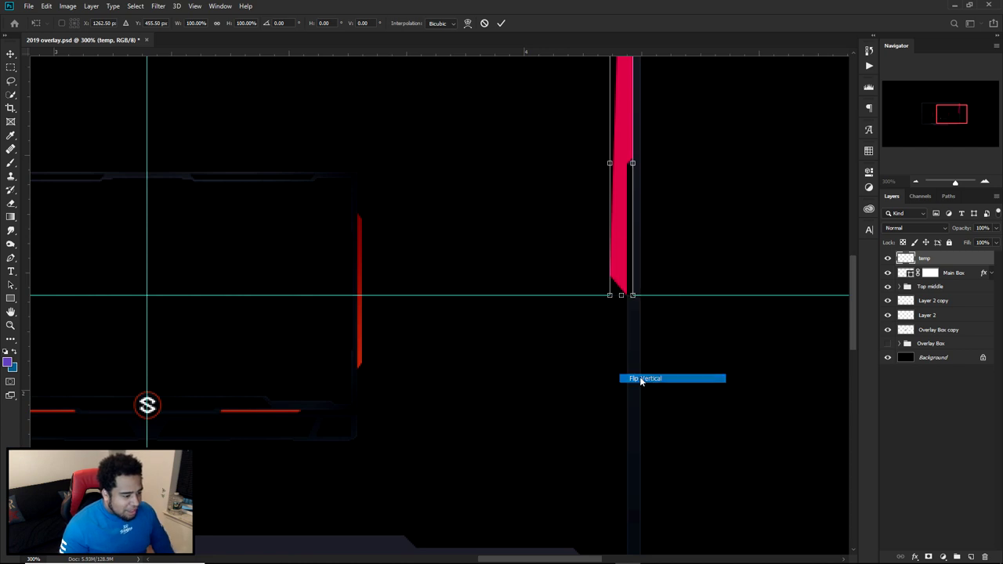
right_click(624, 221)
click(654, 352)
key(ctrl+z)
key(Return)
drag(623, 240, 614, 467)
drag(612, 428, 609, 299)
Try flipping the lowered crimson shape vertically and aligning its flat end with the horizontal guide
key(ctrl+t)
right_click(625, 356)
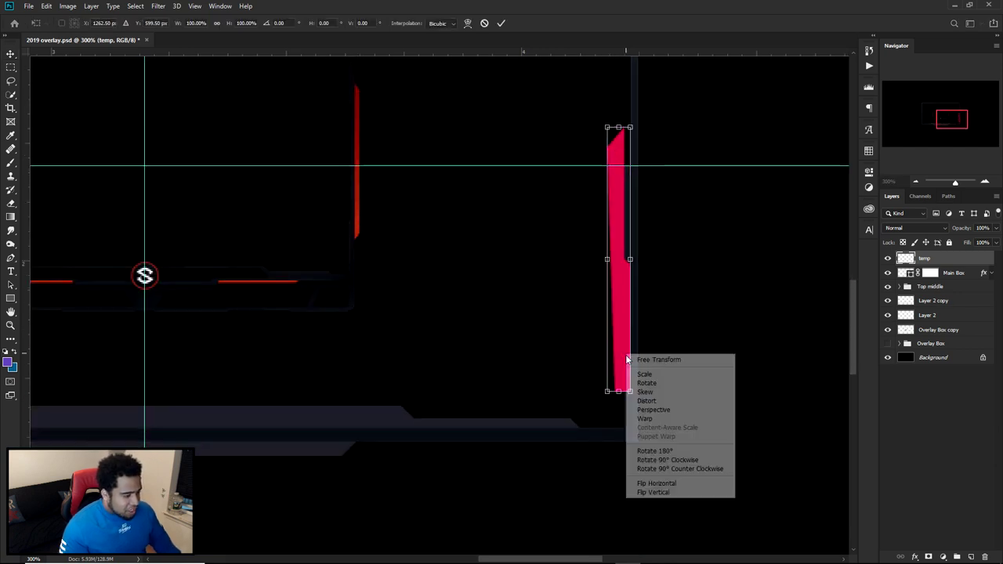
click(657, 492)
key(Return)
drag(625, 230, 633, 416)
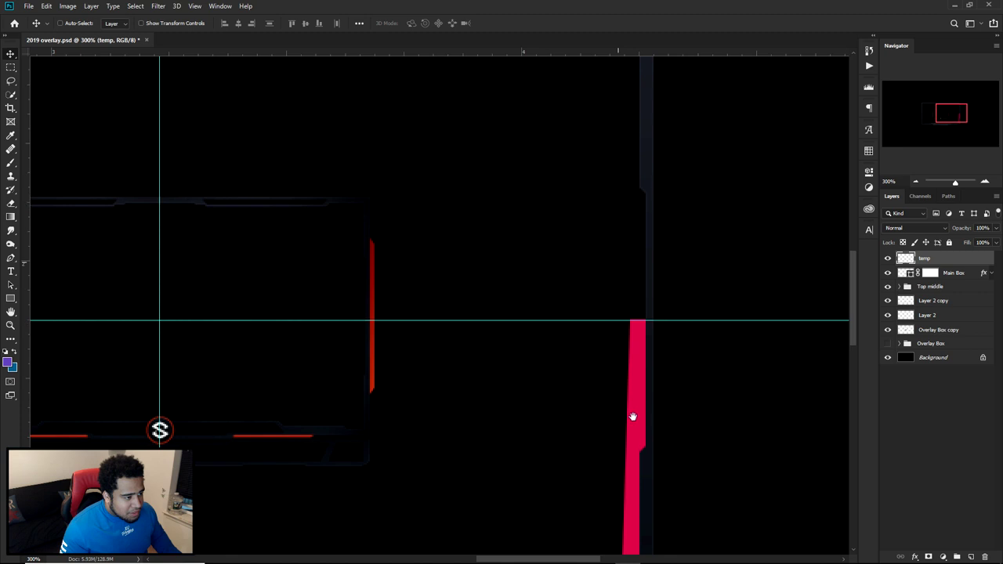
scroll(639, 305, up, 2)
scroll(639, 346, up, 2)
drag(646, 336, 647, 344)
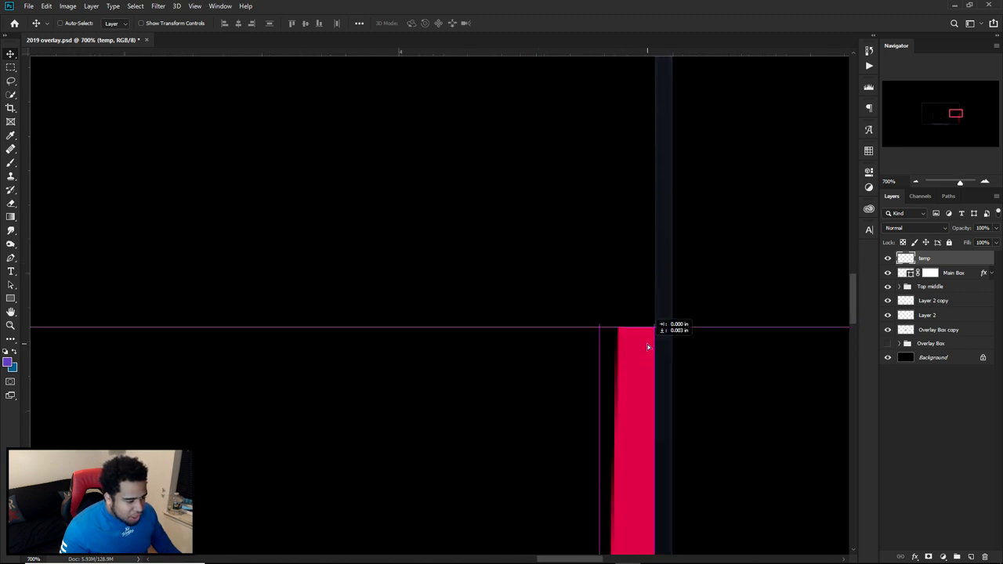
key(ctrl+z)
key(ctrl+z)
scroll(649, 347, down, 6)
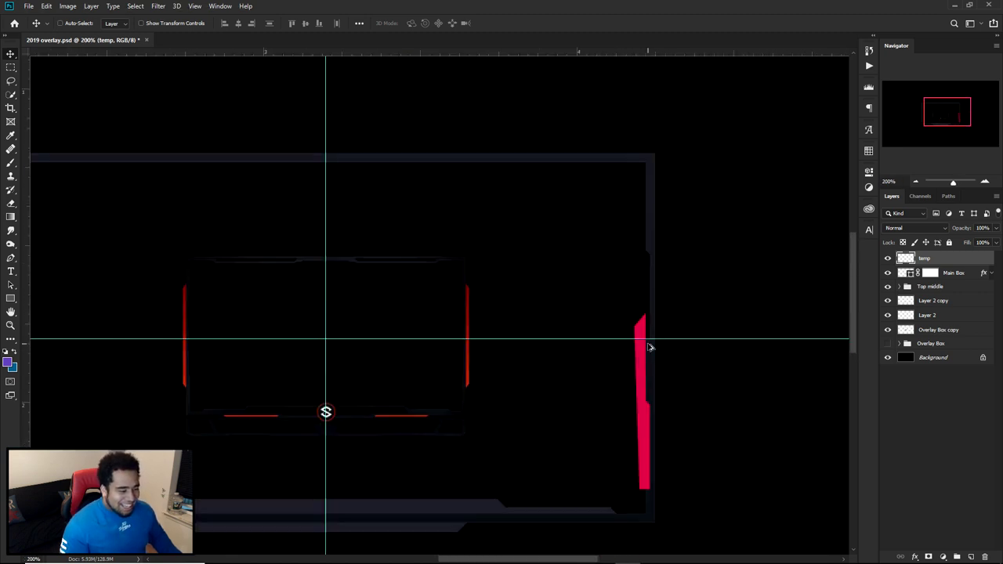
key(ctrl)
Flip the crimson shape vertically from its original place above the horizontal guide
scroll(650, 347, up, 4)
drag(586, 313, 687, 323)
key(ctrl+t)
right_click(666, 306)
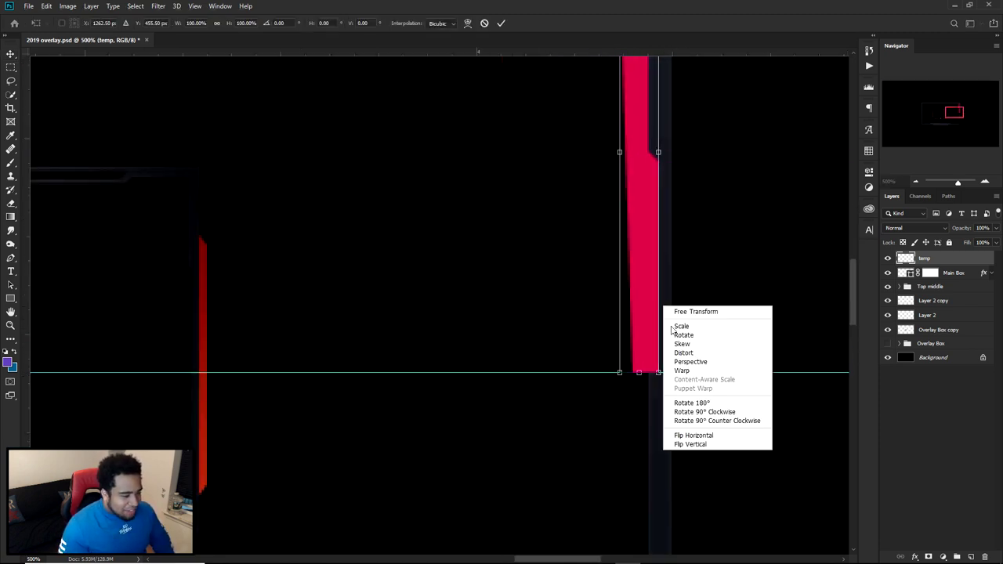
click(715, 443)
key(Return)
Move the flipped crimson shape down the right border so its flat end meets the horizontal guide
scroll(694, 353, down, 2)
drag(689, 251, 656, 437)
scroll(662, 356, up, 5)
scroll(665, 358, up, 5)
drag(694, 227, 609, 418)
drag(705, 284, 705, 319)
scroll(705, 320, down, 7)
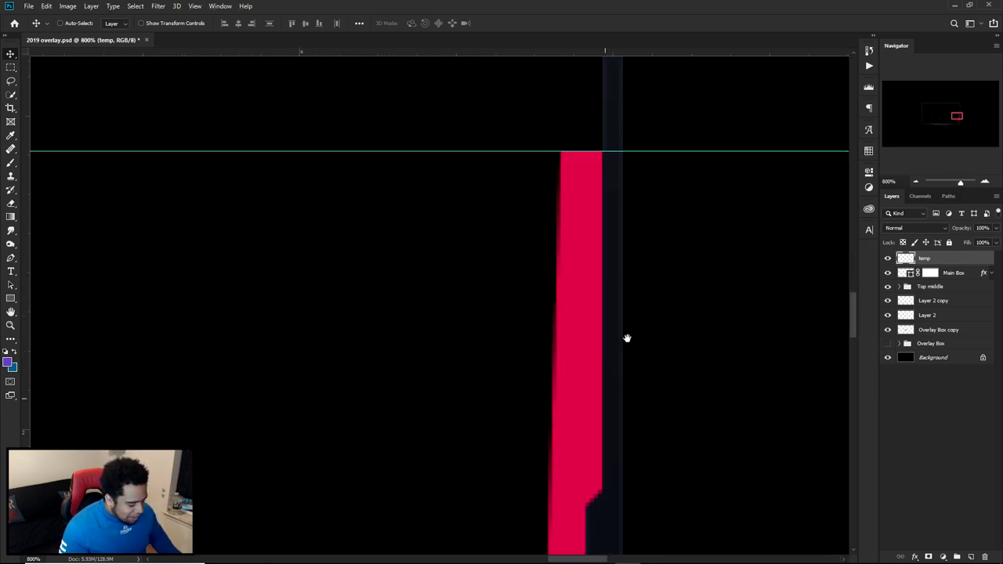
Mask the temp shape's outline out of the Main Box's right border below the horizontal guide, with the temp layer hidden, and deselect
click(888, 258)
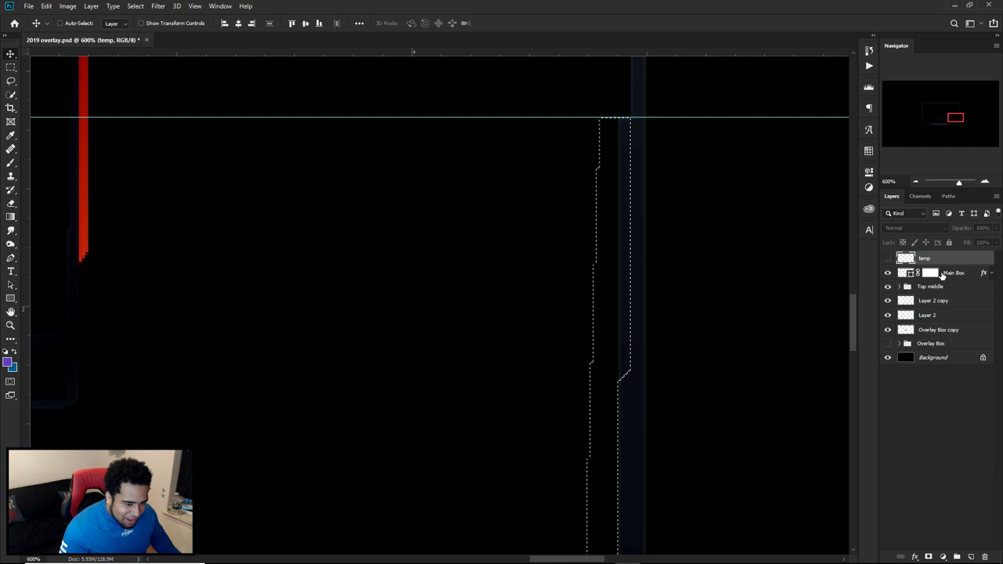
click(931, 272)
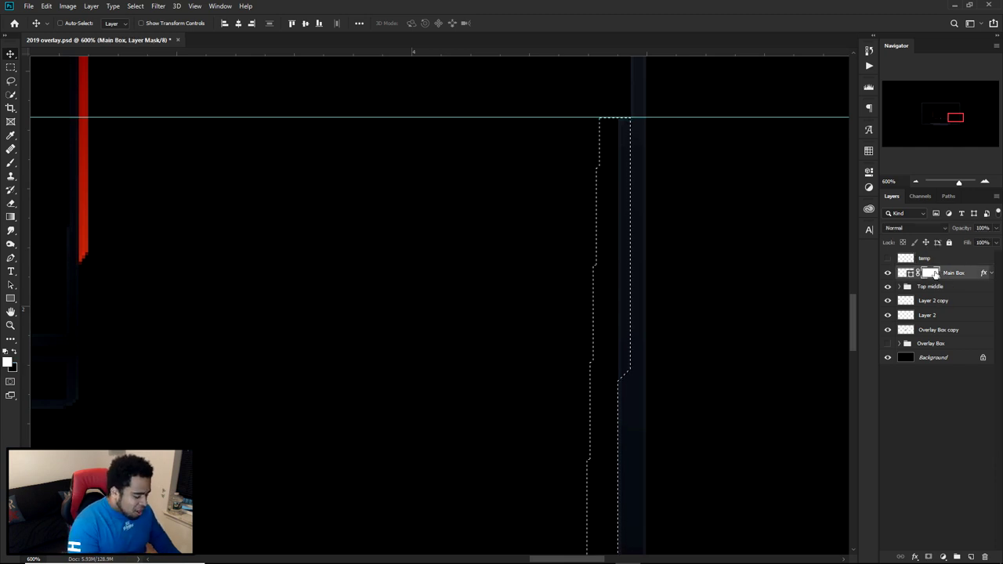
key(ctrl+BackSpace)
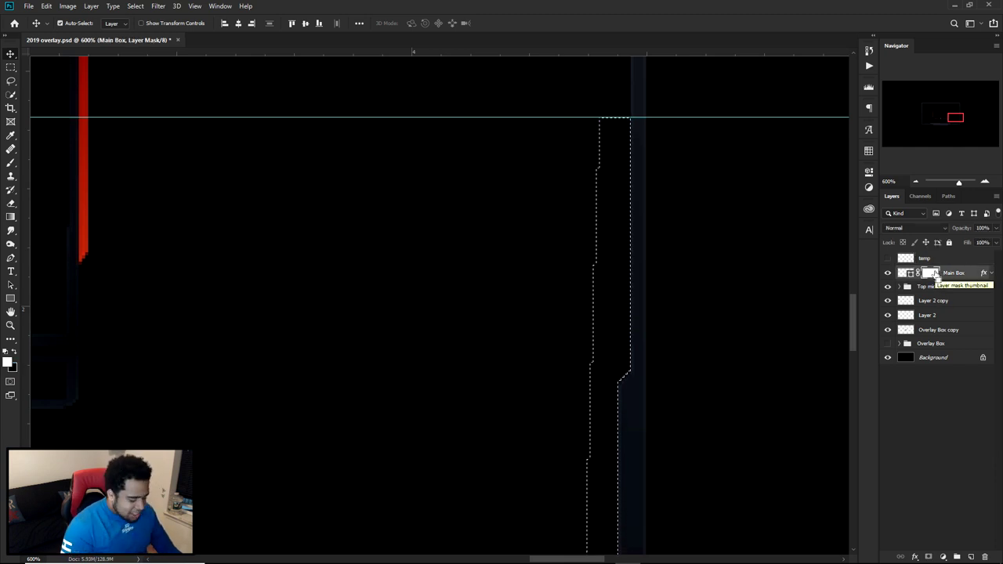
key(ctrl+d)
scroll(683, 251, down, 4)
drag(682, 255, 797, 316)
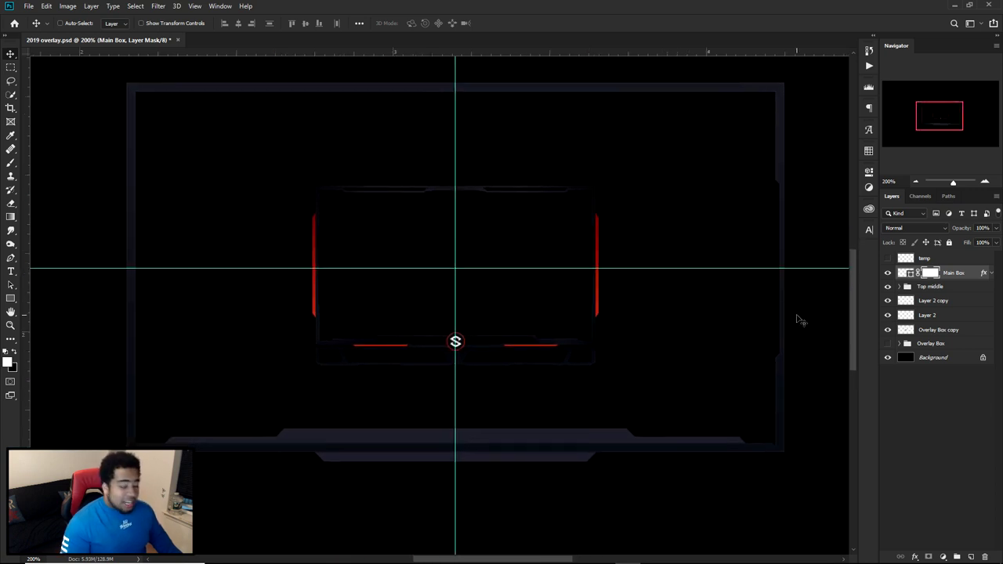
Show the temp shape, move it to the box's left side and flip it horizontally
click(929, 261)
drag(771, 345, 189, 343)
key(ctrl+t)
right_click(187, 340)
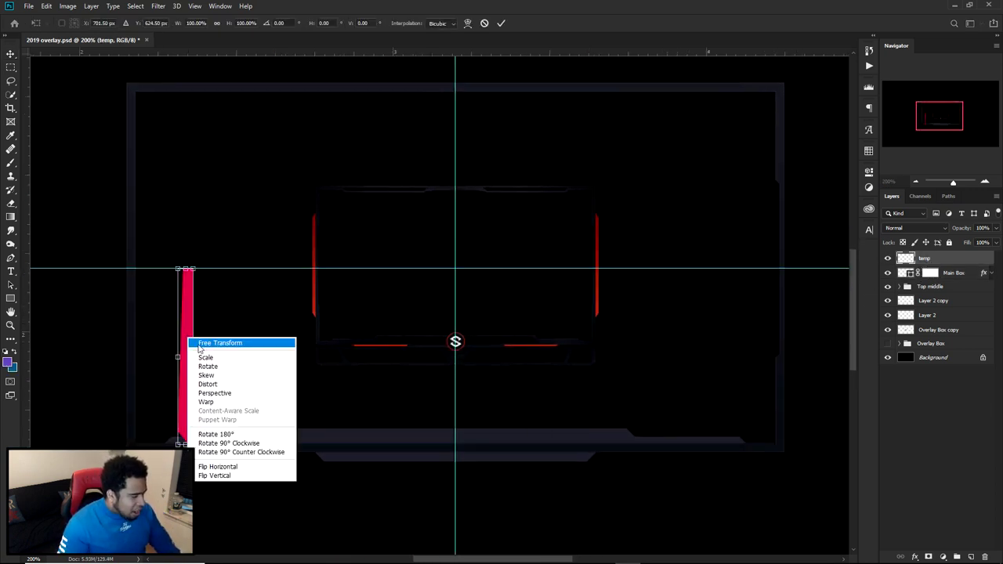
click(219, 466)
key(Return)
Place the flipped temp shape over the left border's inner edge with its flat end on the horizontal guide
drag(183, 322, 141, 324)
scroll(117, 274, up, 8)
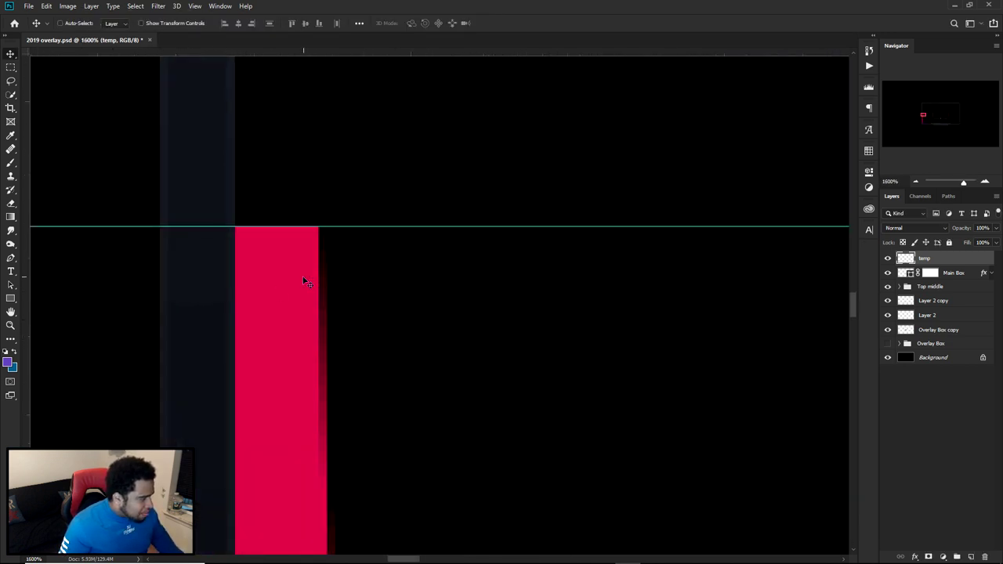
scroll(307, 278, down, 2)
drag(284, 392, 418, 141)
drag(409, 405, 436, 295)
scroll(436, 297, up, 1)
drag(485, 334, 460, 335)
scroll(461, 332, down, 2)
Mask the temp shape's outline out of the Main Box's left border below the guide, deselect and hide the temp layer
ctrl+click(906, 259)
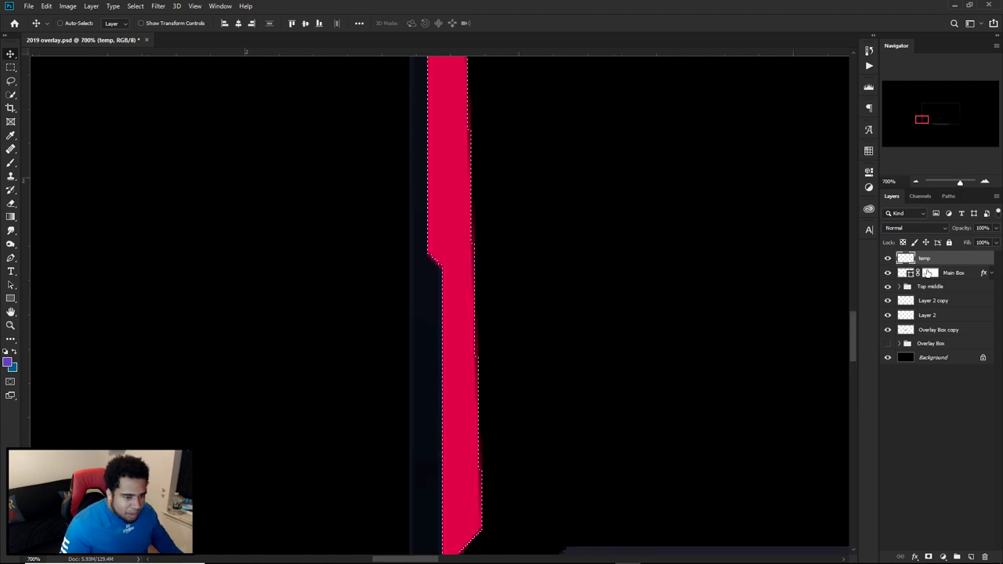
click(927, 272)
key(ctrl+d)
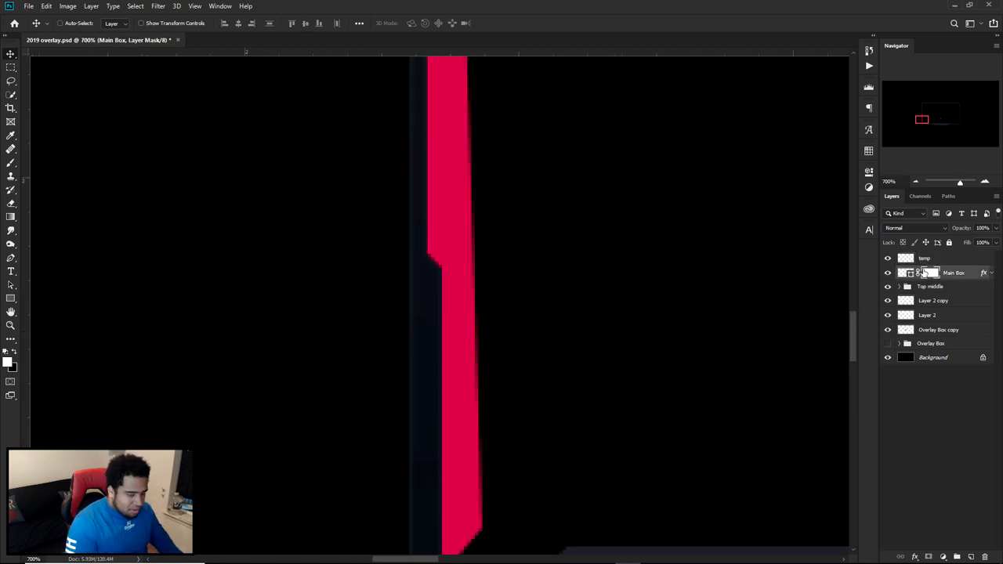
click(889, 259)
scroll(439, 361, down, 4)
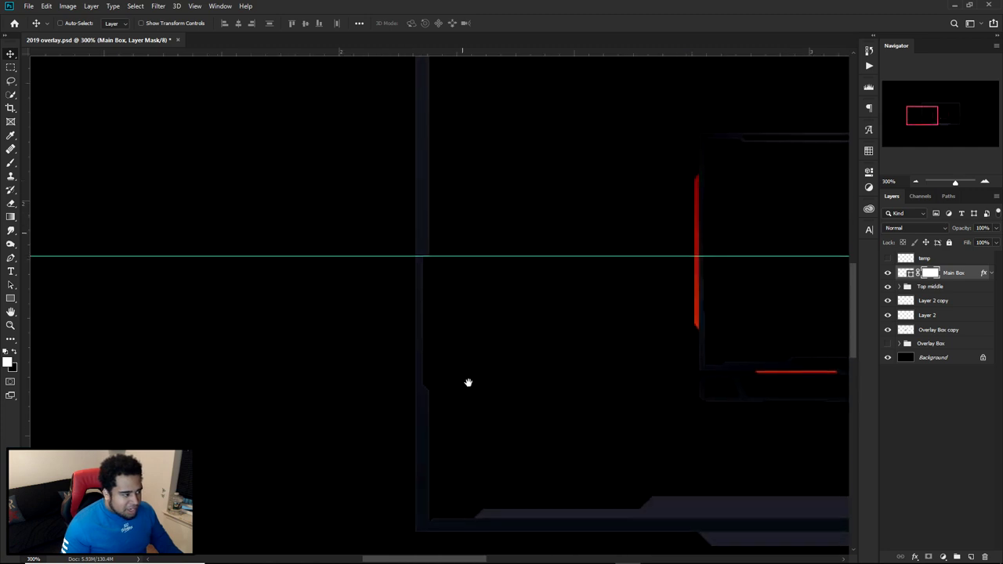
Show the temp shape again, move it up the left border and flip it vertically
click(888, 258)
click(936, 258)
drag(505, 391, 540, 204)
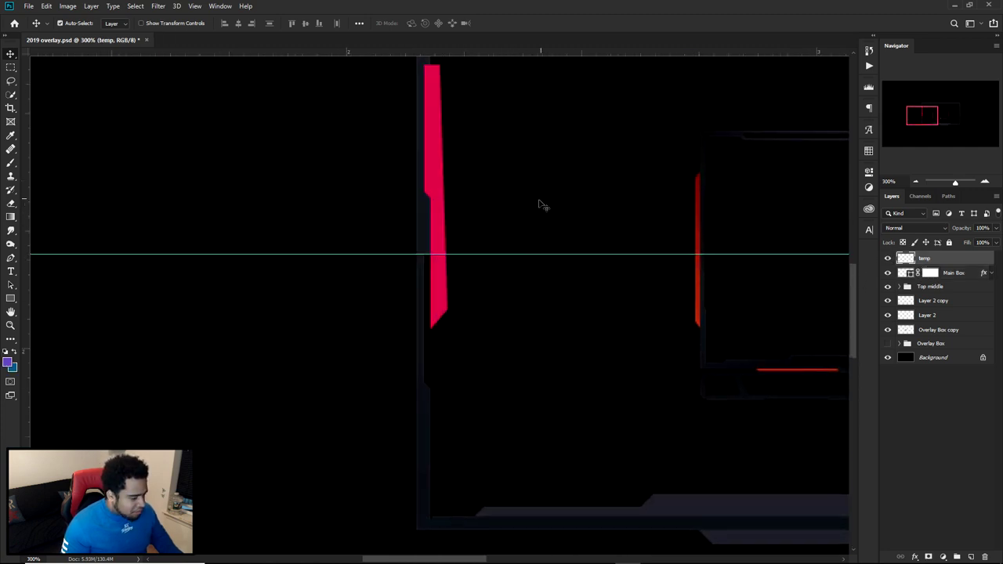
key(ctrl+t)
right_click(494, 212)
click(532, 351)
key(Return)
Align the flipped temp shape along the left border so its flat end rests on the horizontal guide from above
drag(435, 184, 465, 321)
scroll(463, 443, up, 7)
scroll(414, 332, up, 2)
scroll(426, 319, down, 3)
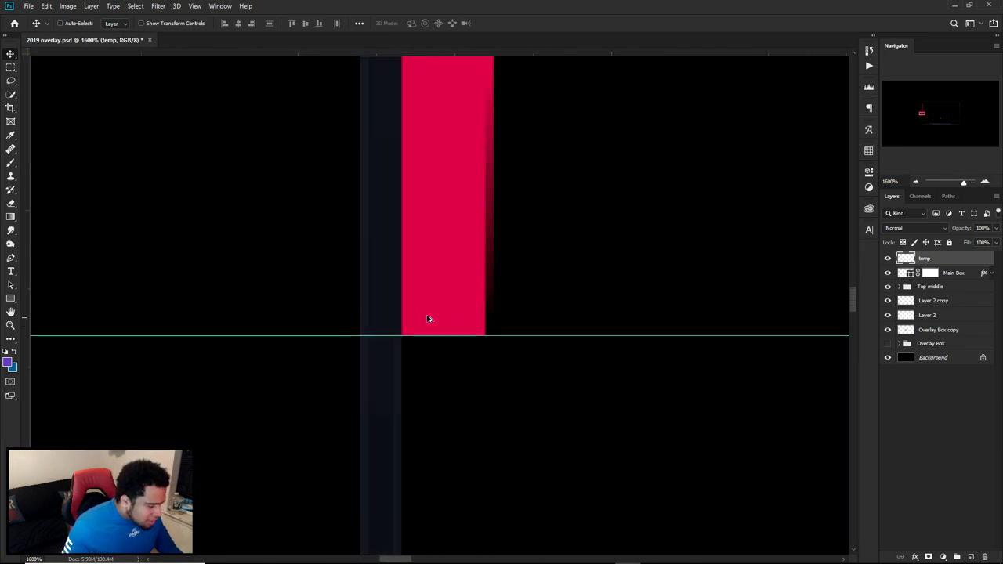
Hide the temp layer, mask its outline out of the Main Box's left border above the guide, and hide the guides
click(888, 259)
click(931, 274)
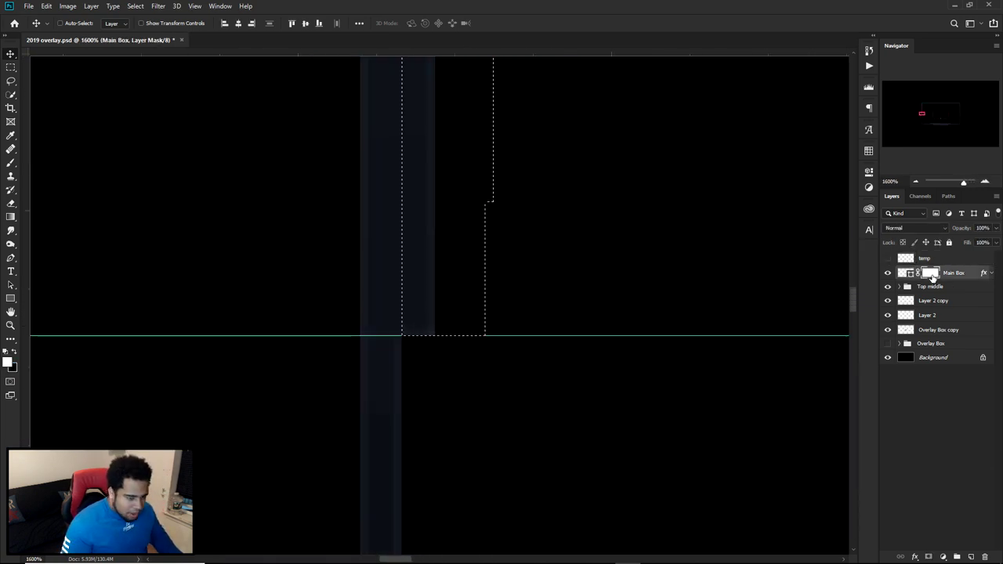
scroll(535, 287, down, 5)
key(ctrl+semicolon)
scroll(622, 303, down, 3)
scroll(536, 310, up, 1)
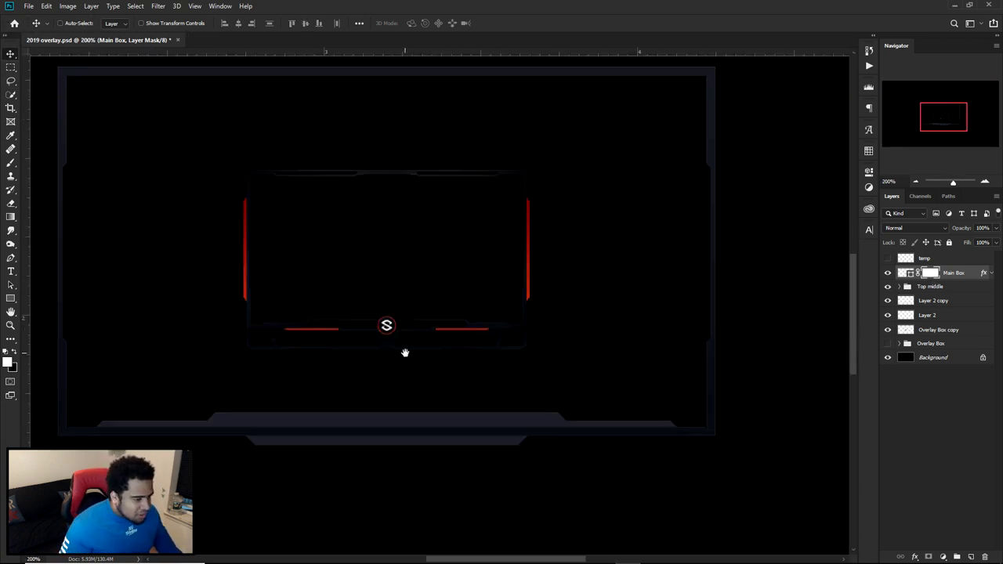
scroll(515, 345, up, 1)
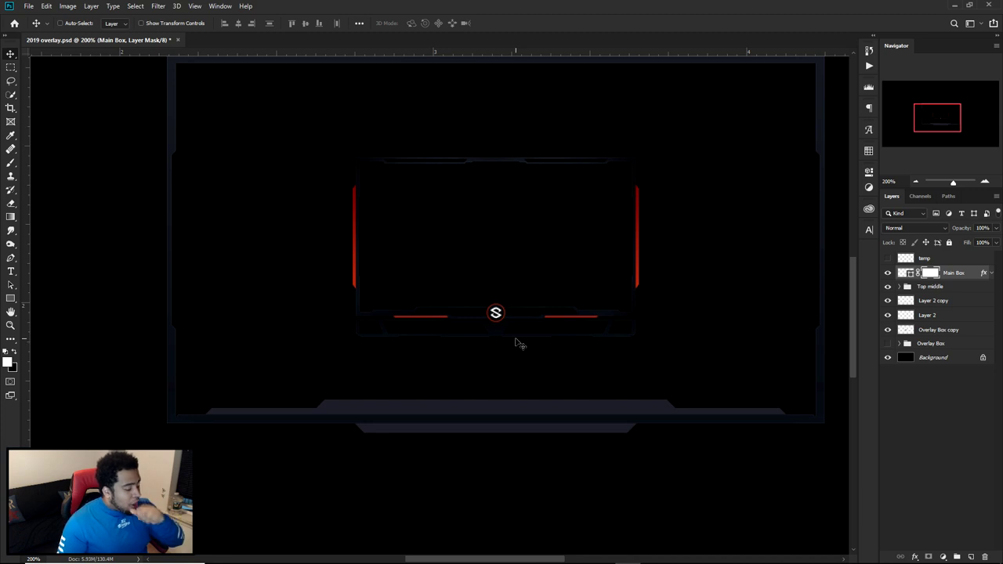
scroll(640, 205, up, 4)
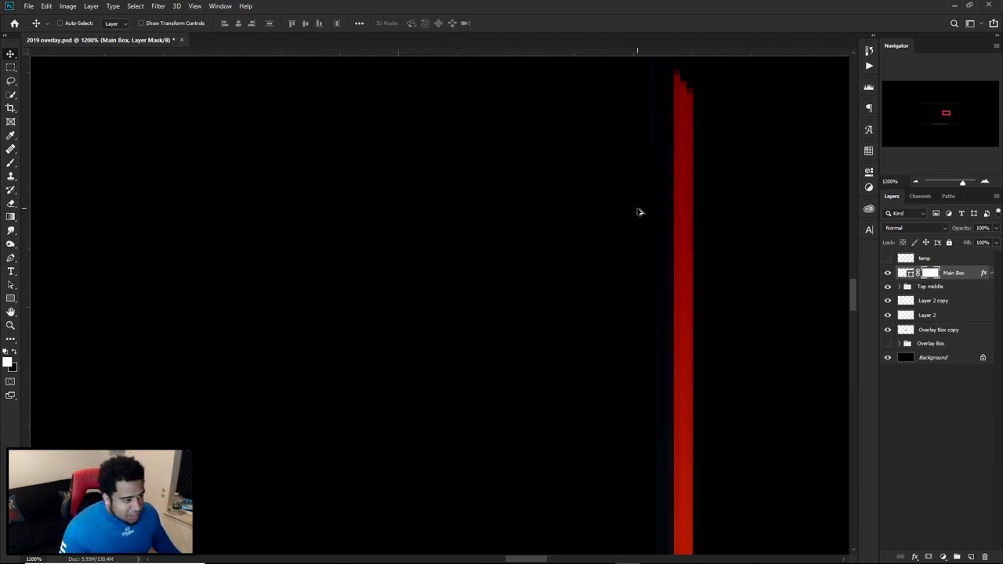
scroll(694, 176, down, 2)
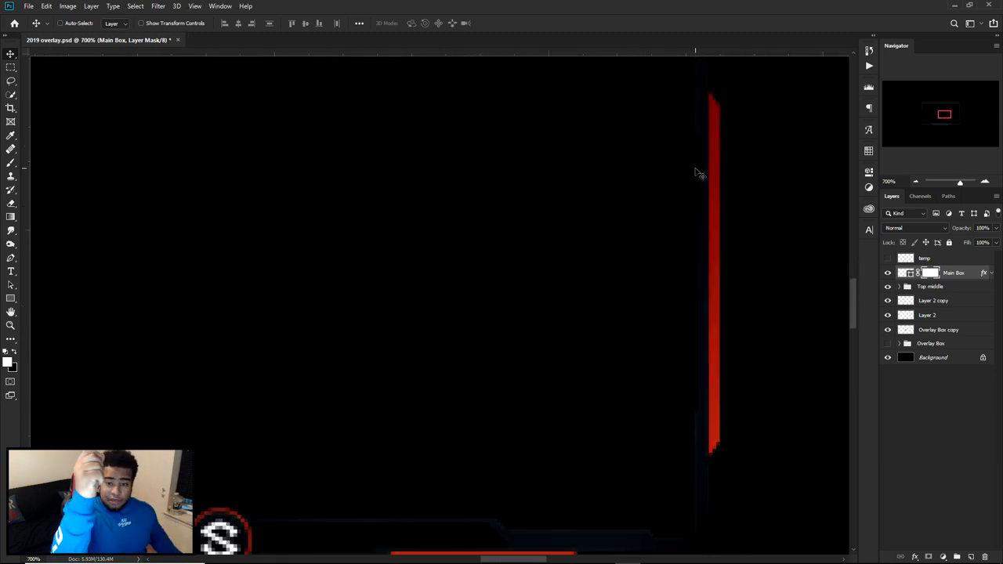
scroll(699, 172, up, 1)
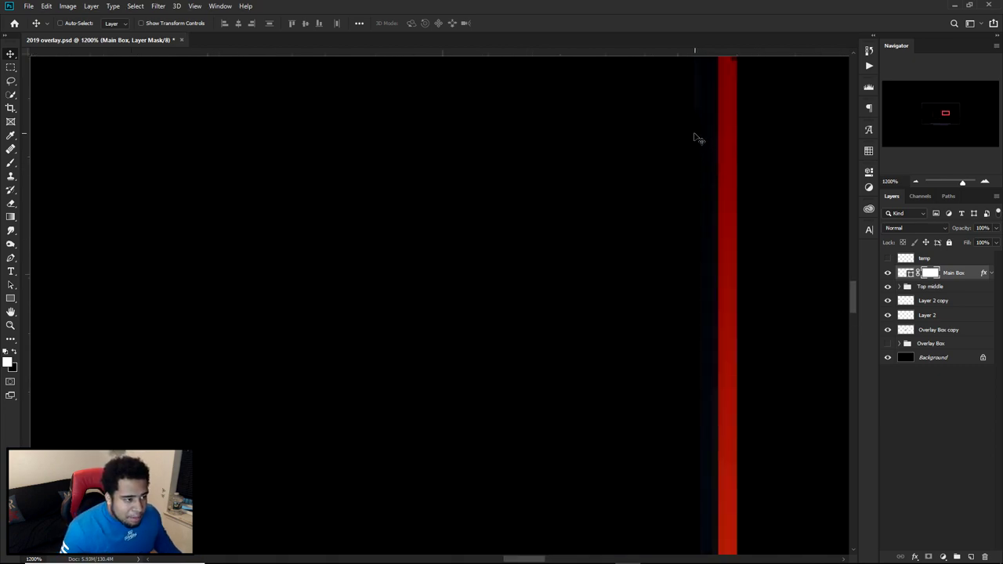
scroll(702, 265, down, 8)
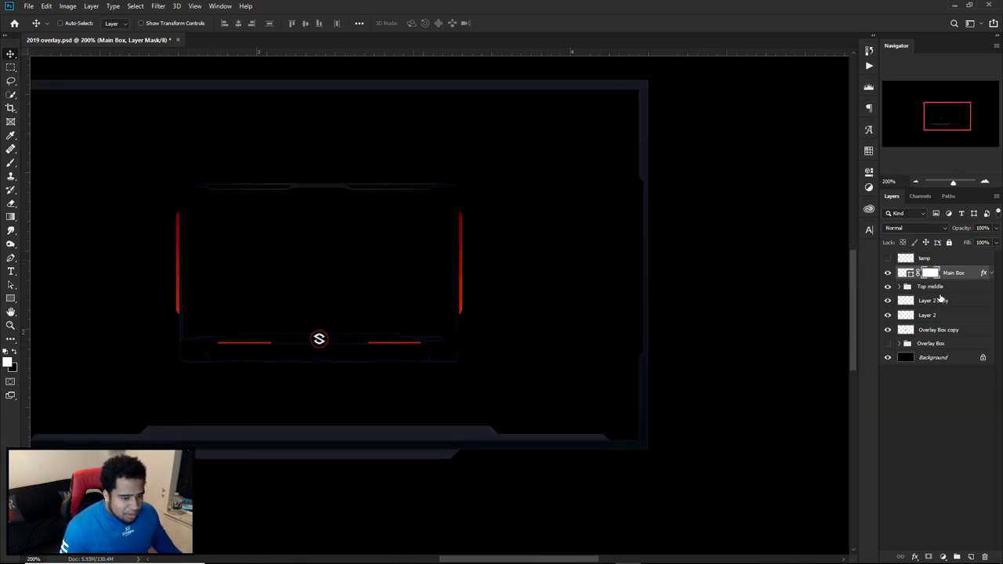
Add a new layer directly above the Overlay Box group and toggle Layer 2's visibility to check its content
click(932, 344)
click(970, 556)
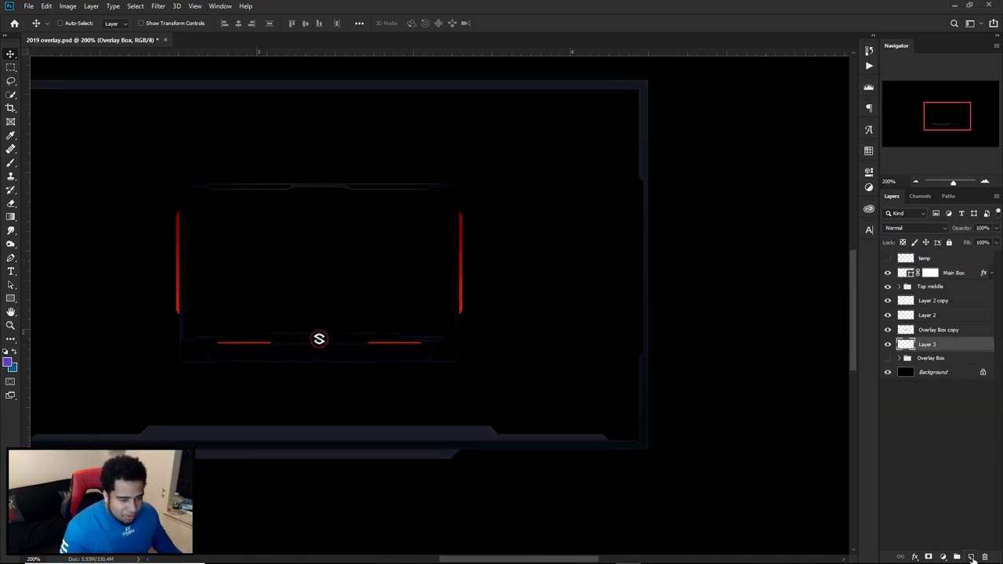
click(887, 315)
click(887, 315)
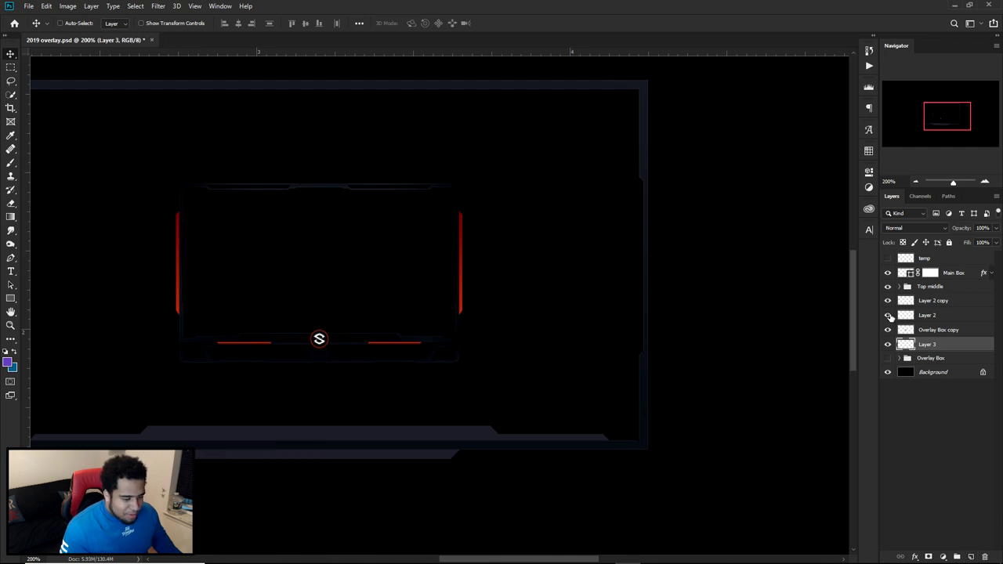
Group Layer 2 and Layer 2 copy and name the group "Bottom bar"
click(925, 306)
ctrl+click(928, 313)
key(ctrl+g)
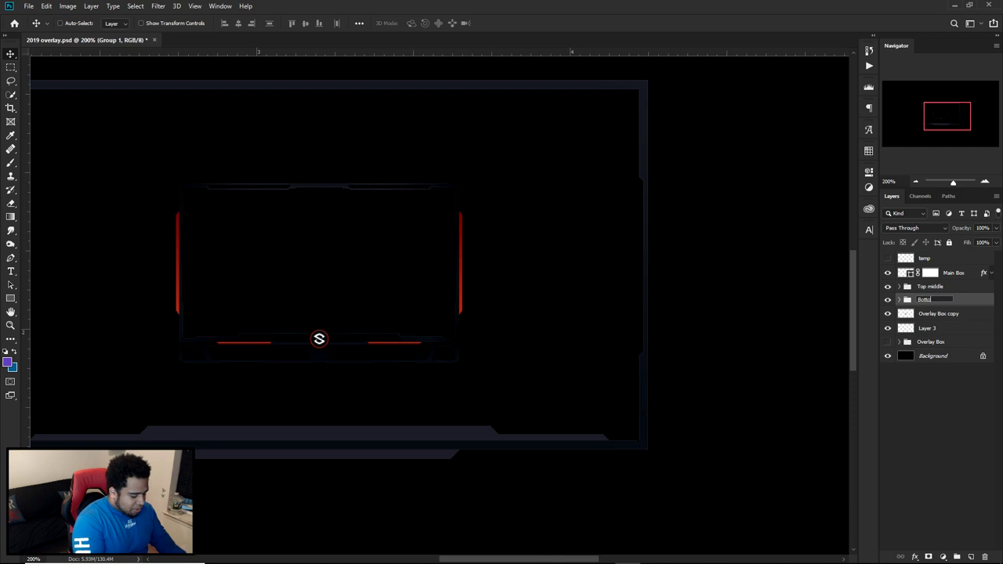
text(r)
key(Return)
Toggle Overlay Box copy's visibility to check it, and move that layer above temp to the top of the layer stack
click(887, 314)
click(887, 313)
drag(589, 336, 668, 334)
drag(933, 314, 939, 260)
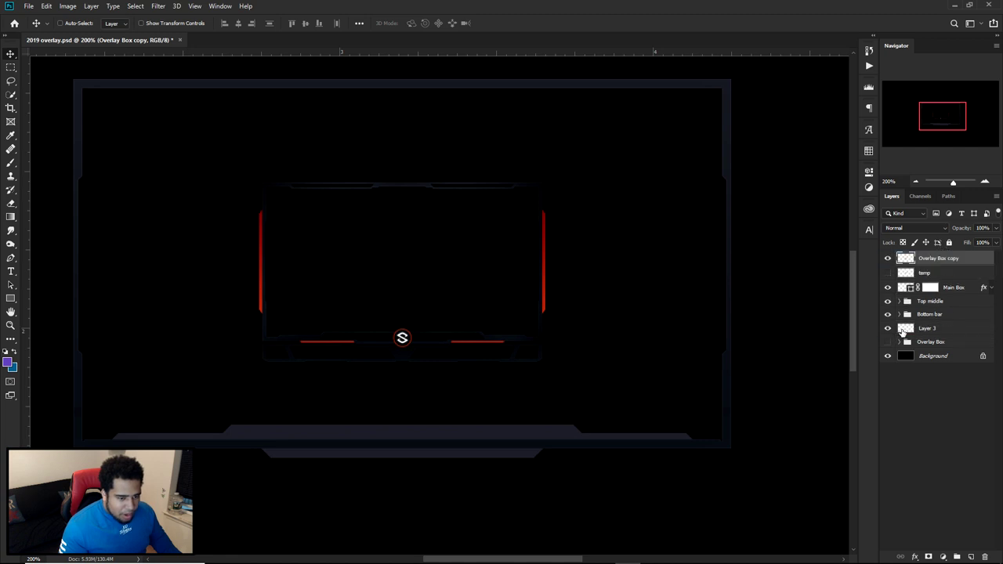
On Layer 3, draw a narrow rectangular marquee selection spanning the notched stretch of the box's right border
click(908, 328)
key(m)
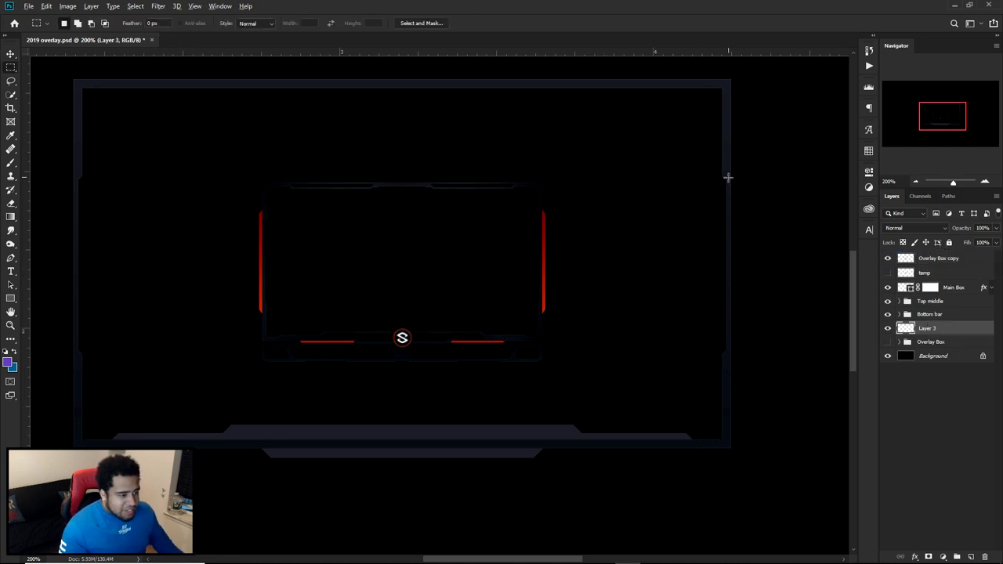
key(ctrl+plus)
right_click(13, 69)
click(65, 69)
drag(684, 242, 589, 207)
drag(639, 408, 629, 506)
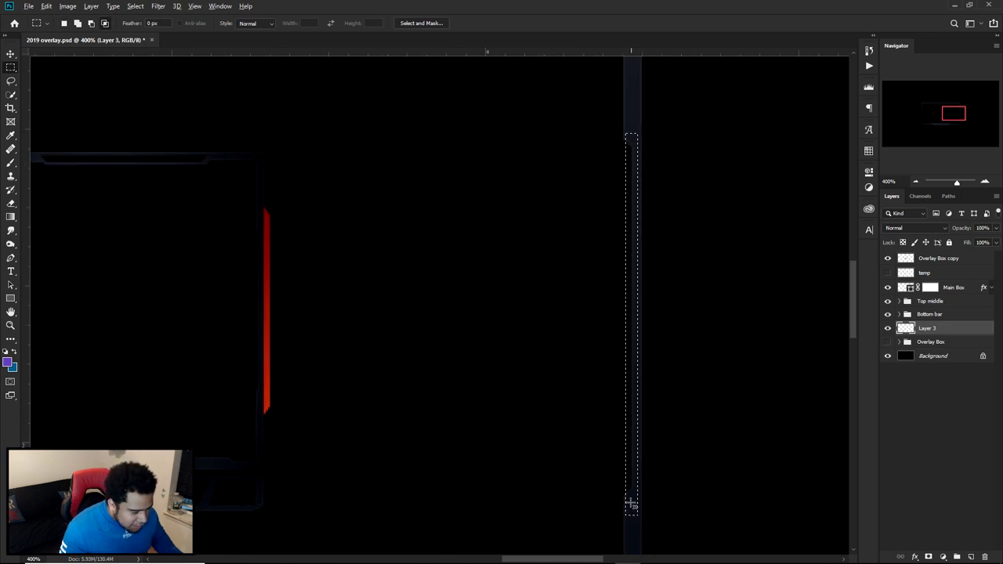
Try filling the right notch selection with the purple foreground color and recoloring it with Hue/Saturation
scroll(629, 506, up, 4)
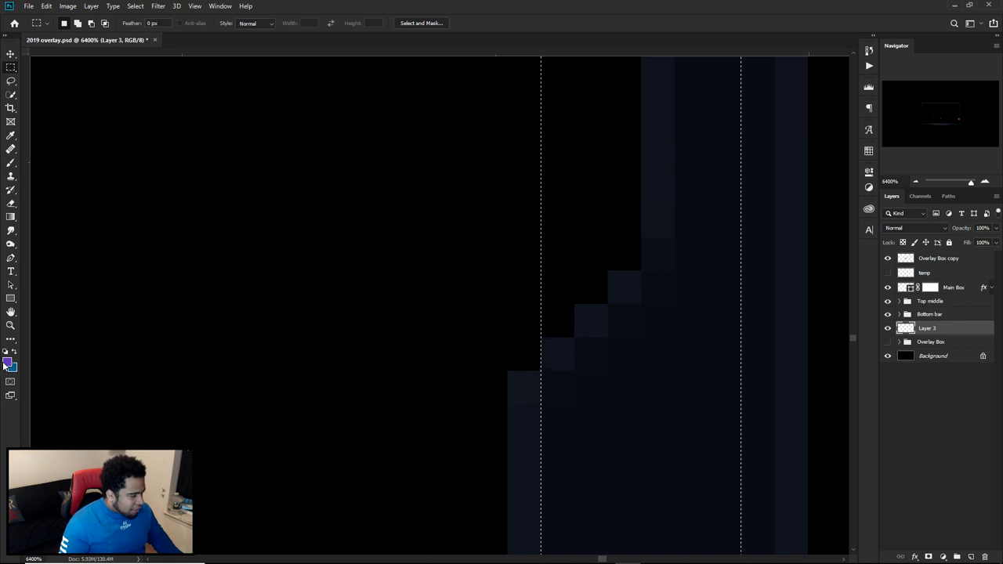
key(alt+BackSpace)
scroll(57, 313, down, 4)
drag(147, 308, 476, 347)
key(ctrl+u)
drag(812, 357, 628, 162)
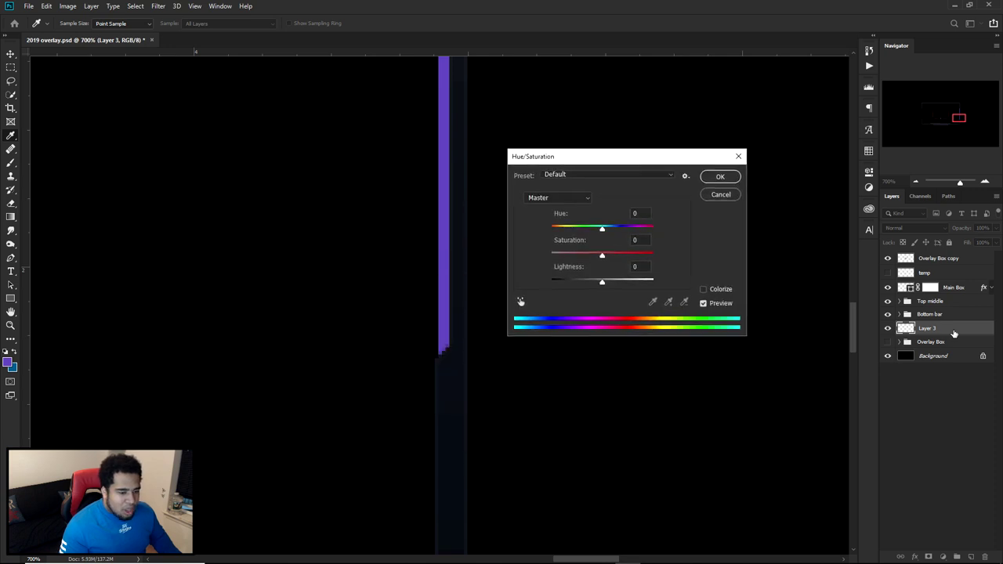
click(713, 196)
right_click(438, 239)
key(Escape)
key(ctrl+x)
Fill the right notch selection on Layer 3 with black and deselect
right_click(444, 235)
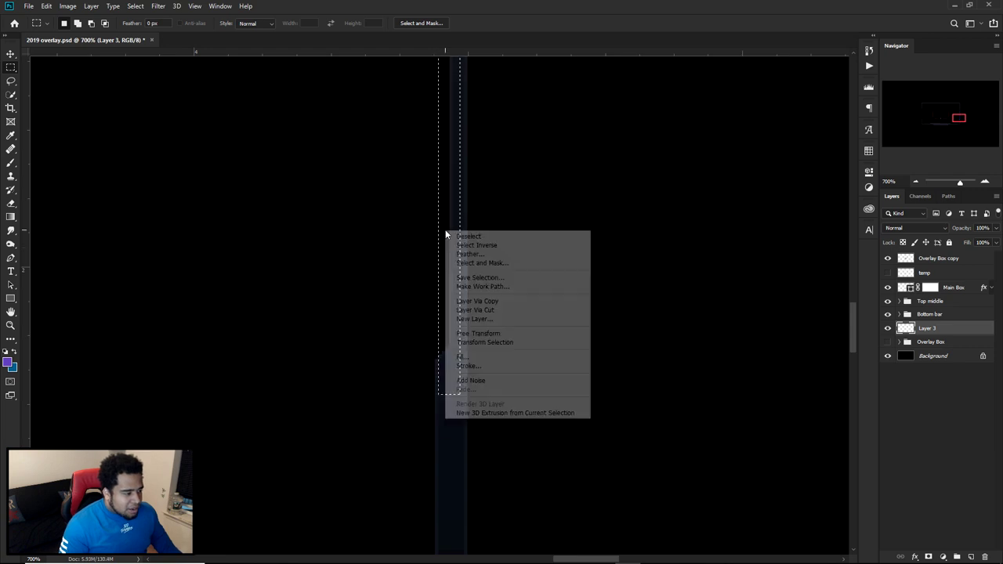
click(463, 354)
click(505, 159)
click(501, 157)
click(501, 157)
click(493, 226)
click(584, 145)
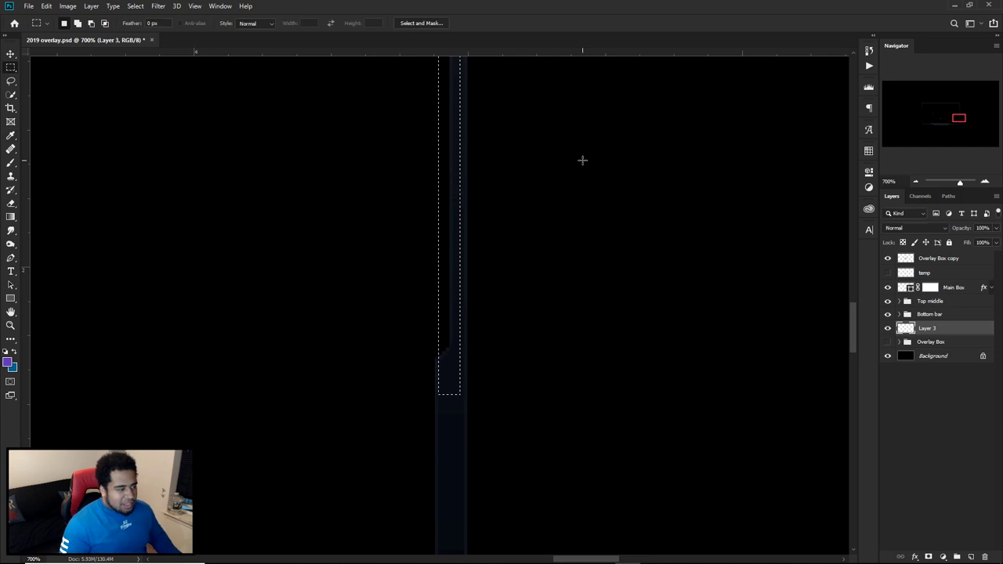
drag(486, 277, 598, 267)
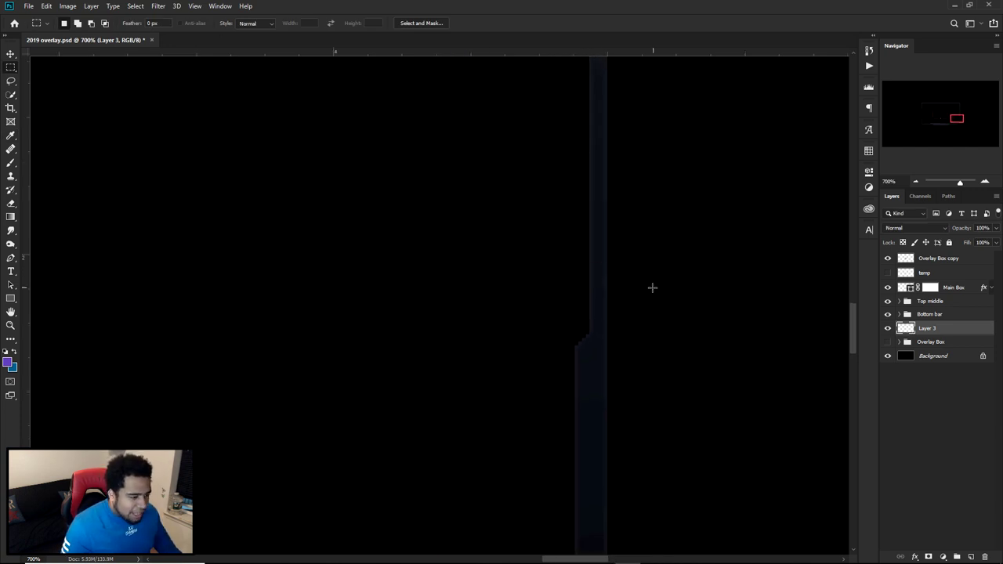
Fill the Background layer with the blue background color
click(944, 357)
key(ctrl+BackSpace)
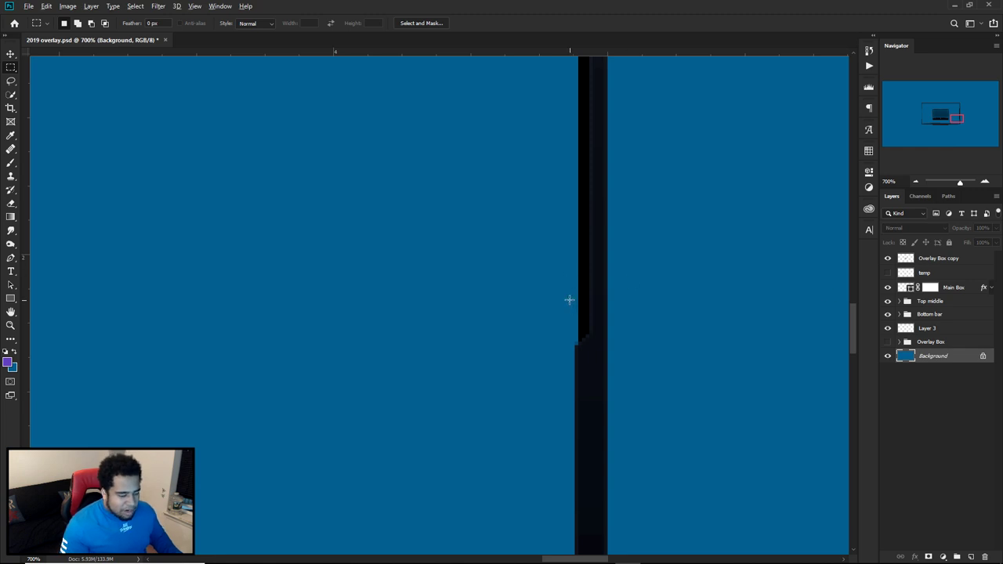
scroll(569, 300, down, 6)
drag(448, 338, 516, 339)
scroll(649, 304, up, 3)
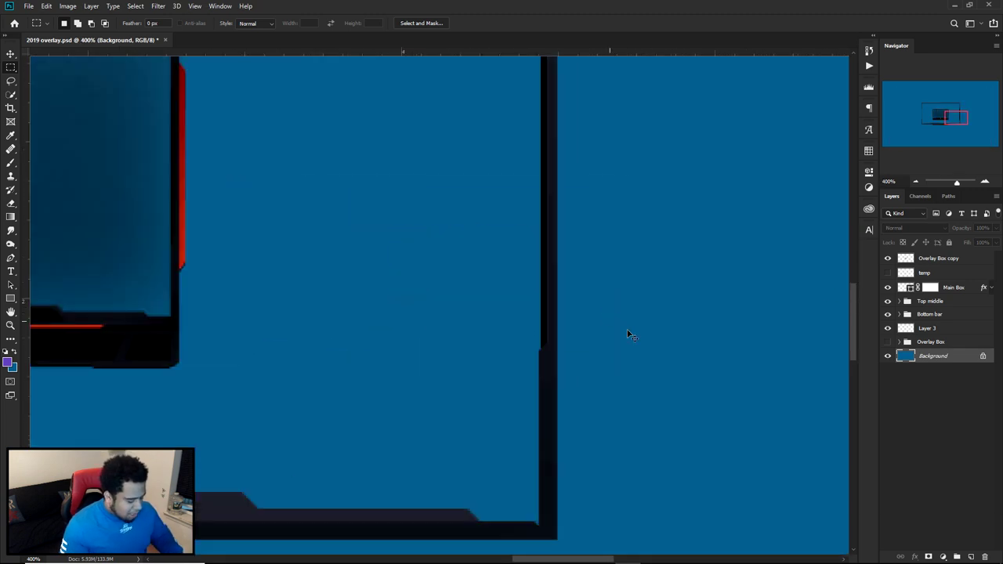
Darken the Background layer to a very dark navy by lowering its lightness with Hue/Saturation
key(ctrl+u)
drag(601, 279, 561, 281)
click(721, 181)
drag(515, 249, 645, 326)
key(v)
scroll(569, 351, down, 4)
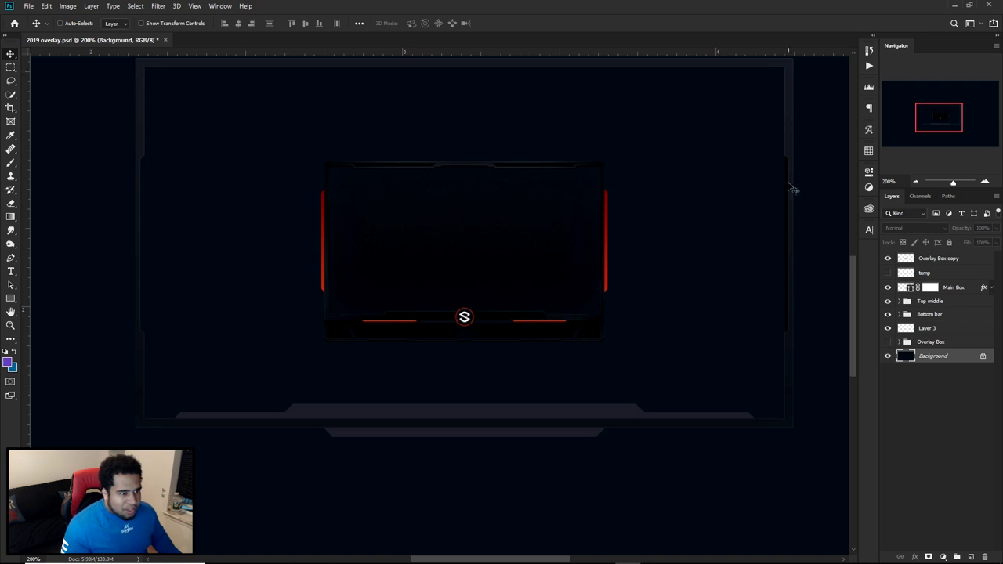
Duplicate the black notch strip on Layer 3 to the box's left side and flip the copy horizontally
drag(797, 264, 458, 273)
key(ctrl+z)
click(935, 329)
drag(774, 300, 338, 317)
key(ctrl+t)
right_click(207, 280)
click(241, 407)
key(Return)
Align the flipped strip copy with the notch in the box's left border
scroll(349, 295, up, 2)
drag(402, 292, 353, 309)
scroll(349, 456, up, 5)
scroll(349, 456, up, 2)
drag(443, 331, 362, 321)
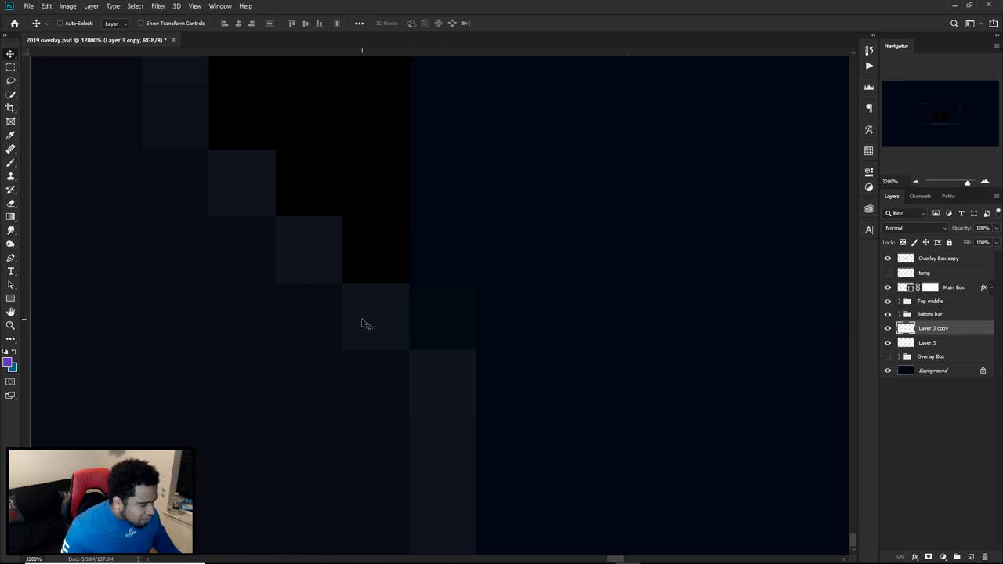
scroll(362, 323, down, 10)
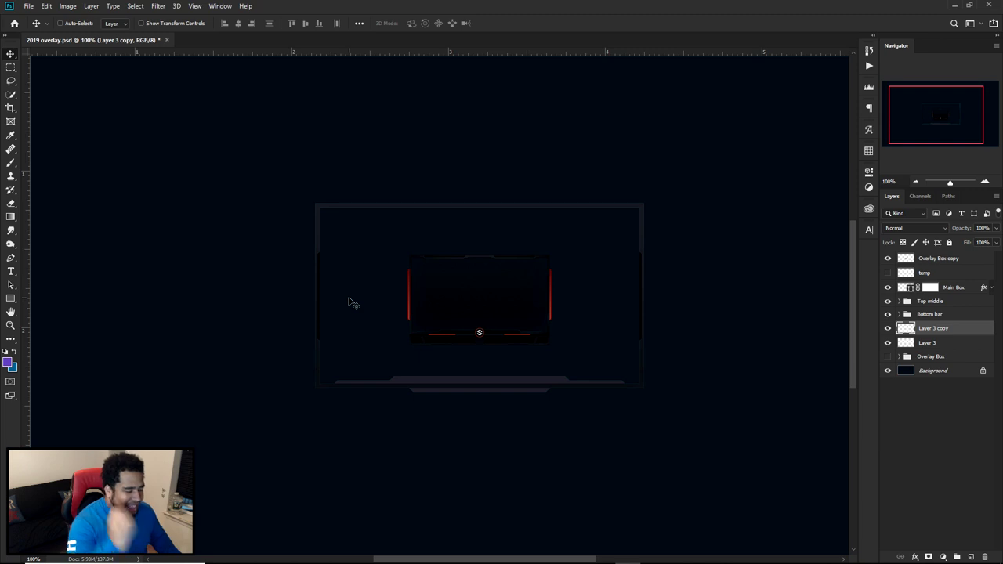
Fill the Background layer with black using the default colors, and show the guides
click(933, 371)
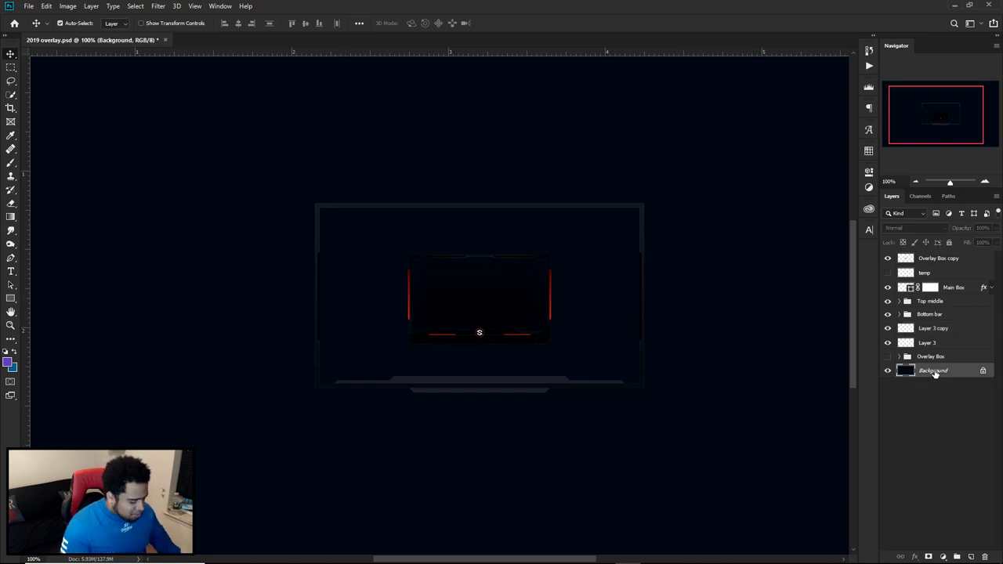
click(6, 352)
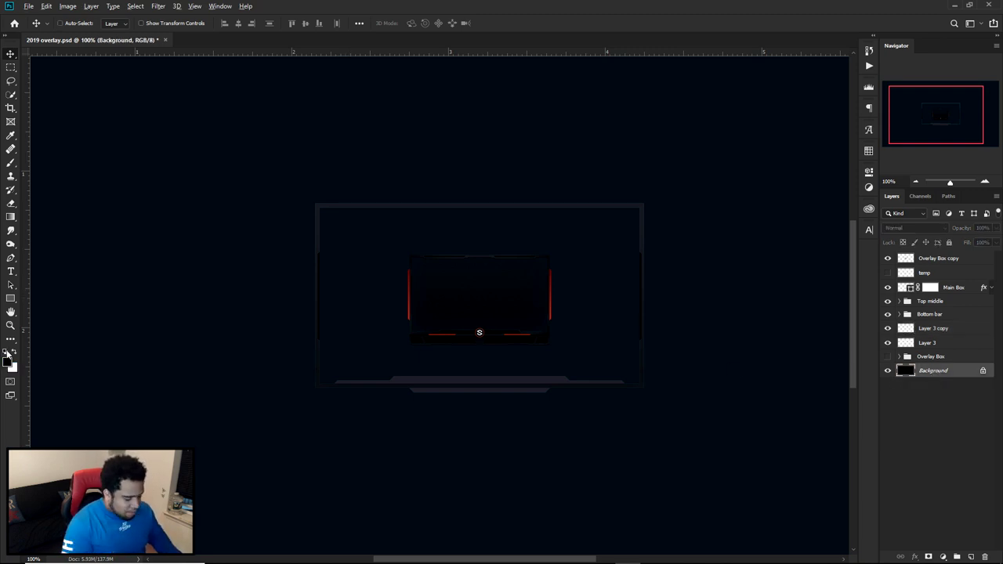
key(ctrl+;)
Examine the red side accents and bottom bar of the small reference overlay box
scroll(548, 306, up, 5)
scroll(562, 305, down, 3)
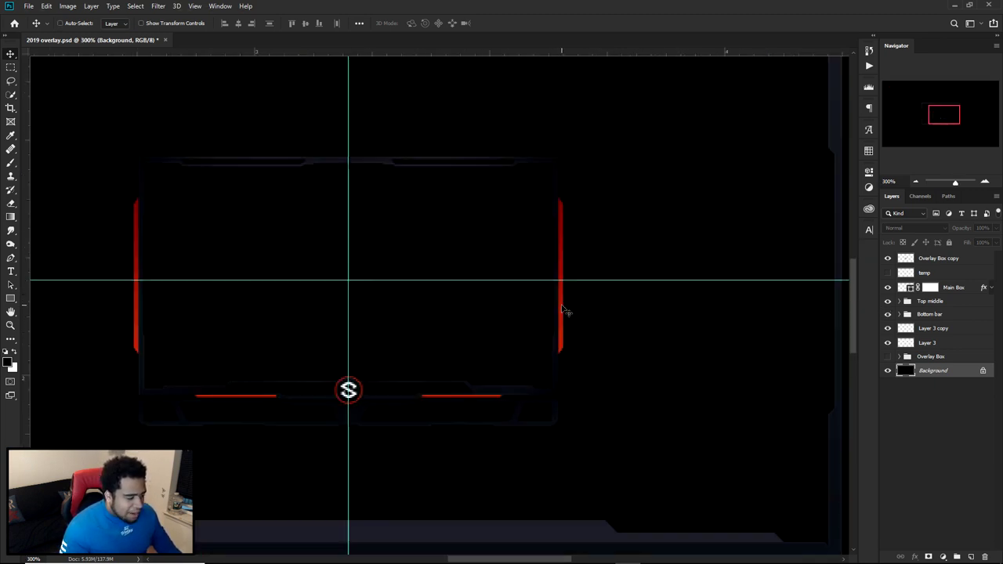
scroll(564, 309, down, 1)
scroll(338, 401, up, 3)
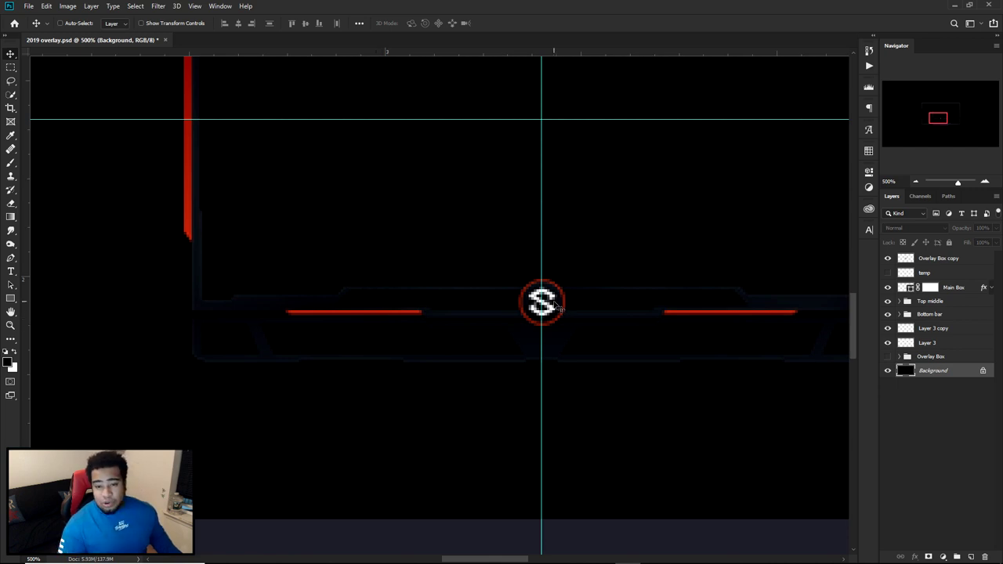
scroll(554, 304, down, 2)
drag(459, 344, 696, 418)
drag(526, 346, 595, 402)
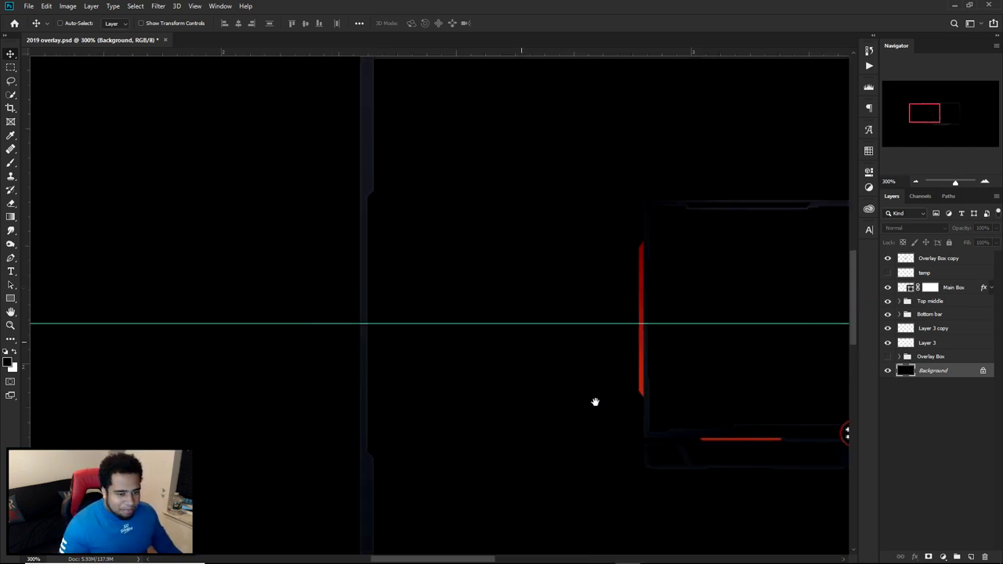
key(p)
click(944, 344)
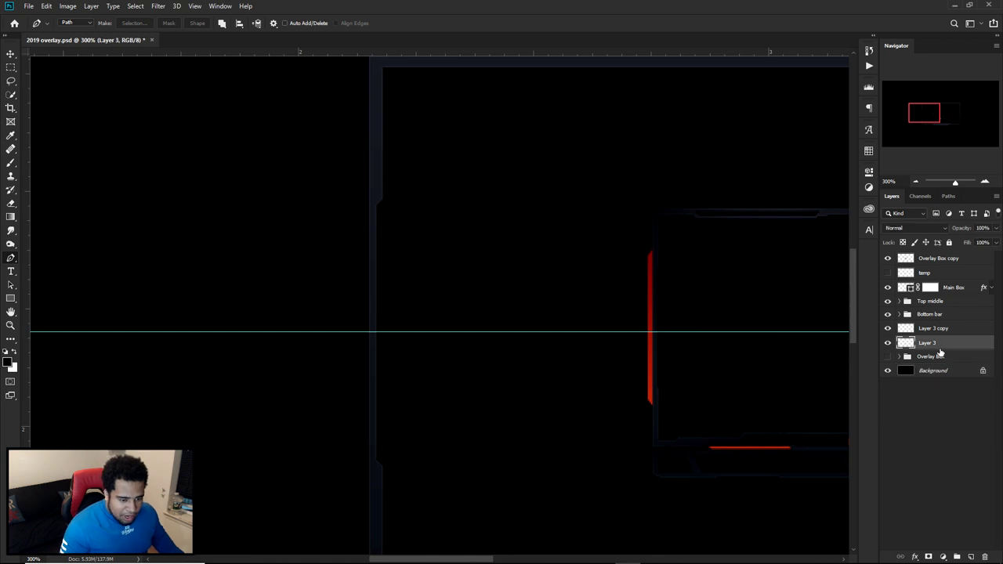
shift+click(932, 328)
key(ctrl+g)
double_click(927, 327)
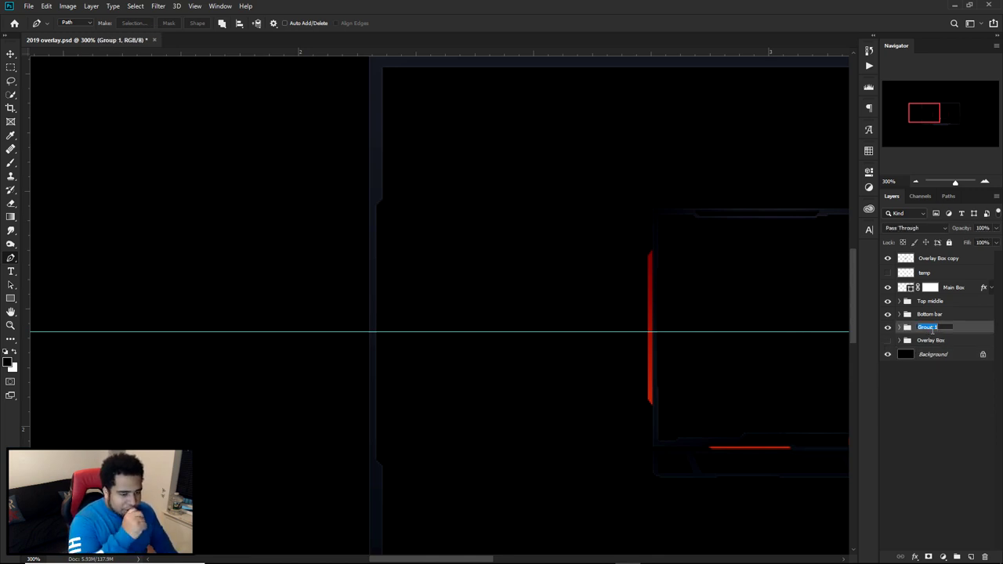
click(898, 327)
key(ctrl+z)
double_click(926, 329)
click(889, 328)
click(889, 329)
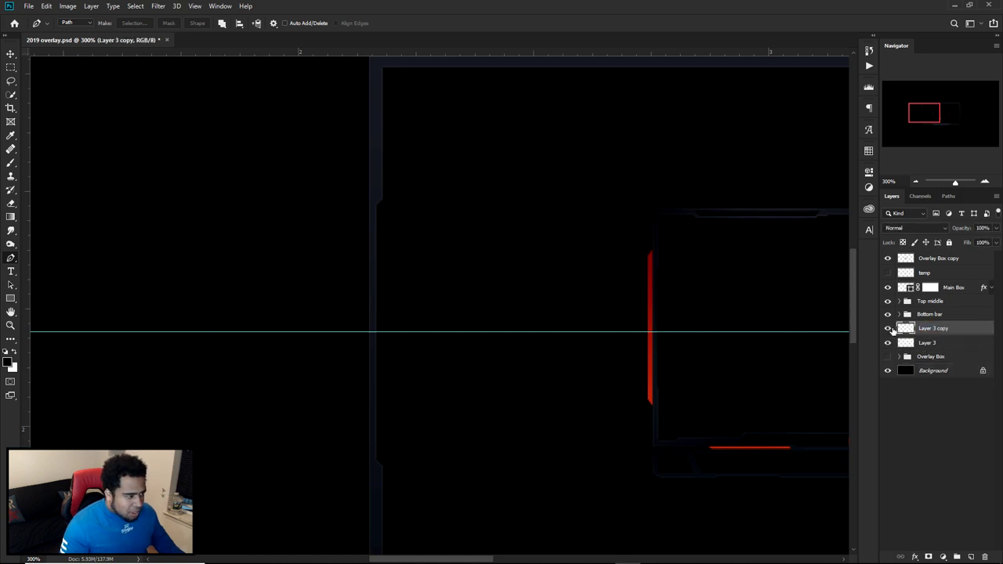
Try lightening the black Background layer to grey with Hue/Saturation, and undo the change
click(949, 371)
click(950, 372)
key(ctrl+u)
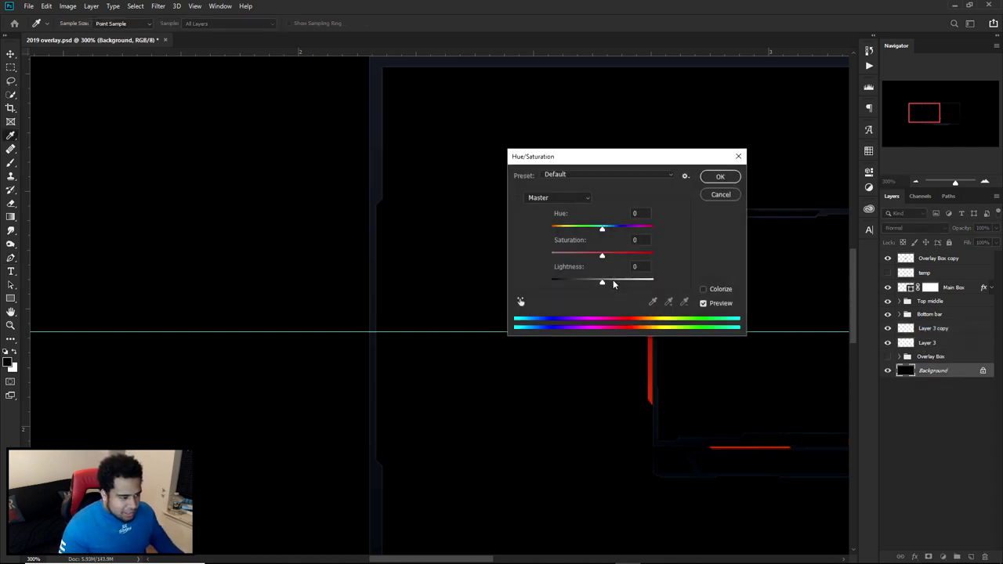
drag(602, 282, 621, 282)
click(719, 177)
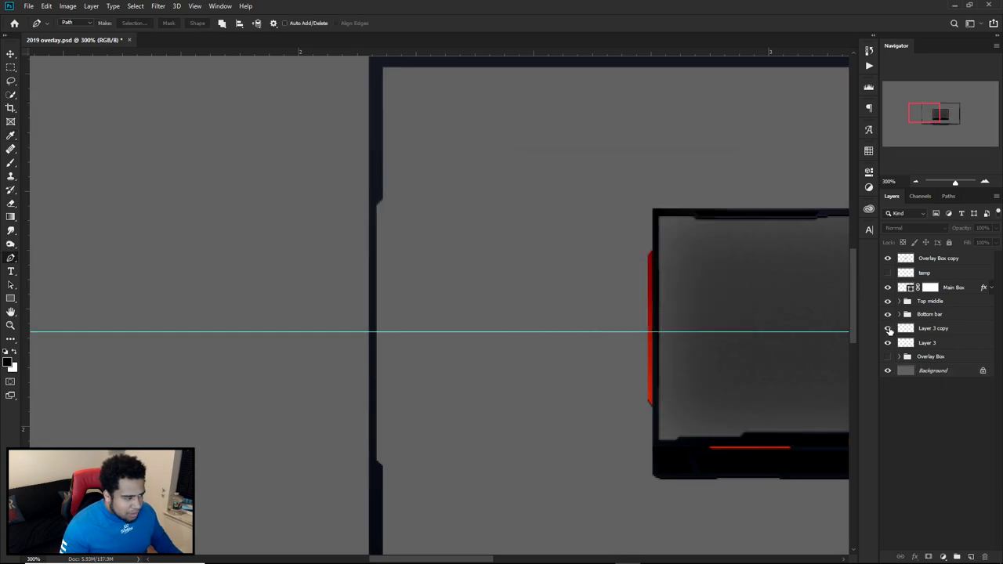
click(950, 357)
key(ctrl+z)
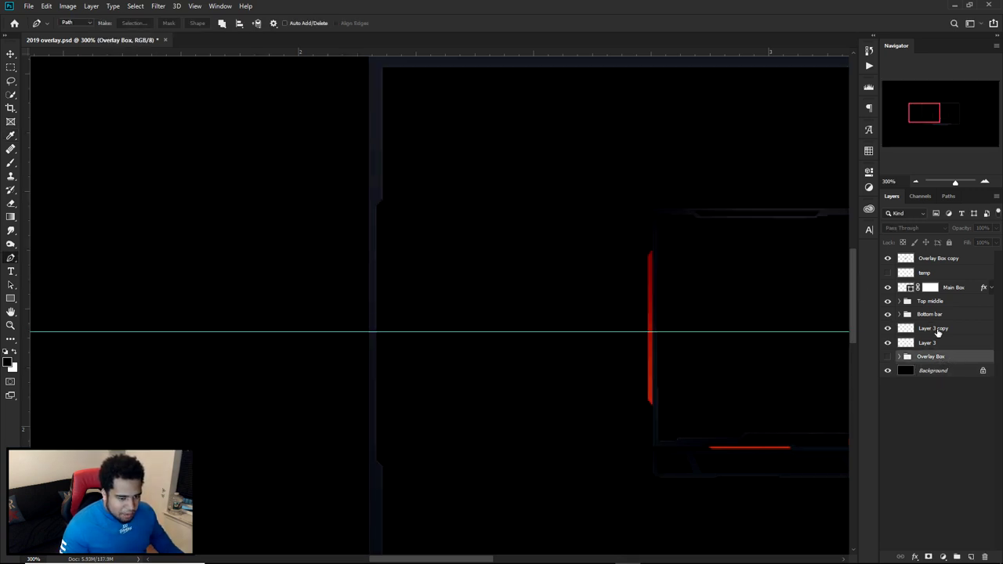
Rename the Layer 3 copy layer to Left Bar and Layer 3 to Right bar
double_click(937, 330)
text(Left Bar)
key(Return)
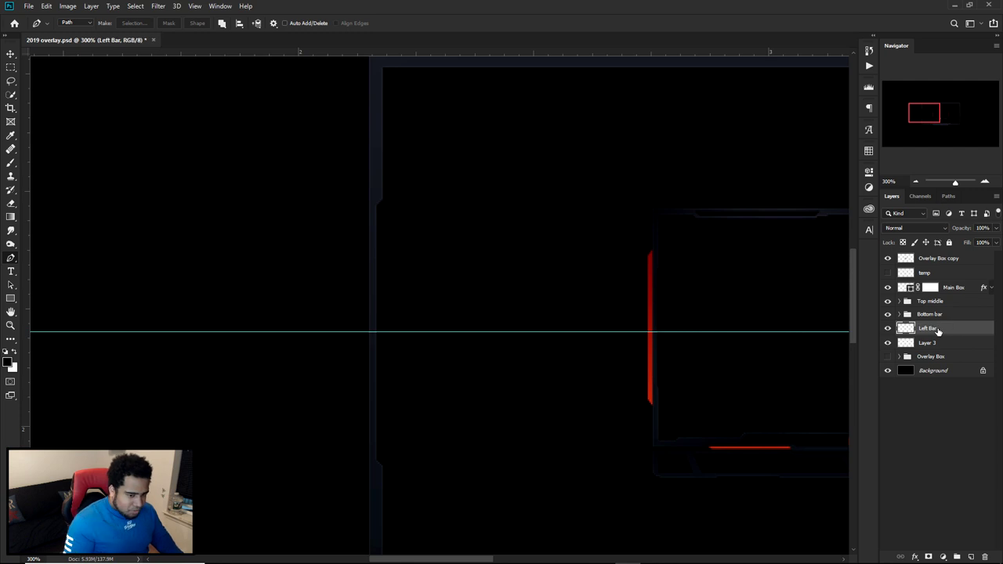
double_click(926, 343)
text(Right)
key(Return)
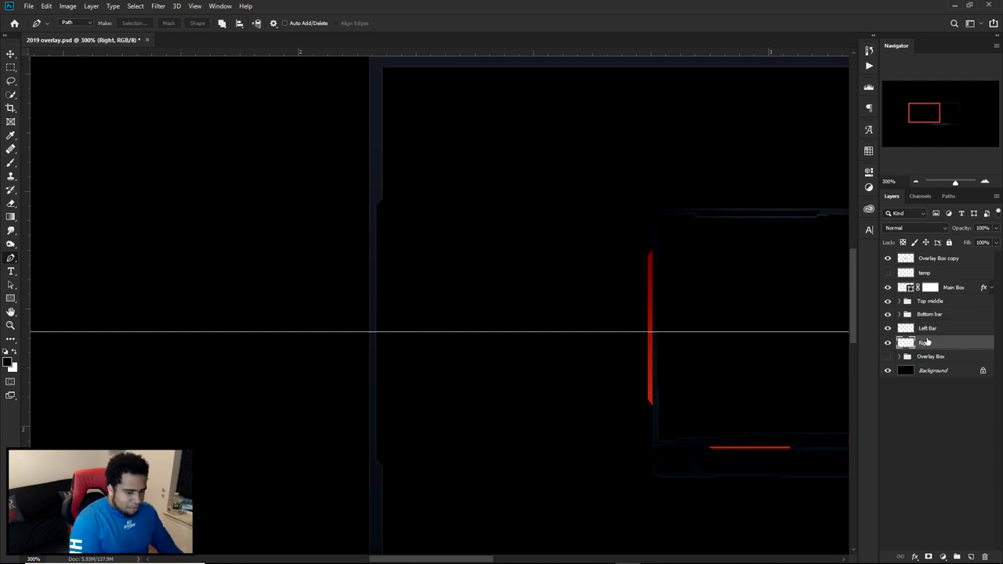
double_click(926, 344)
text(bar)
key(Return)
On a new layer above Overlay Box, draw a closed Pen path for a chamfered strip outside the left border, ending at the horizontal guide
drag(613, 209, 681, 226)
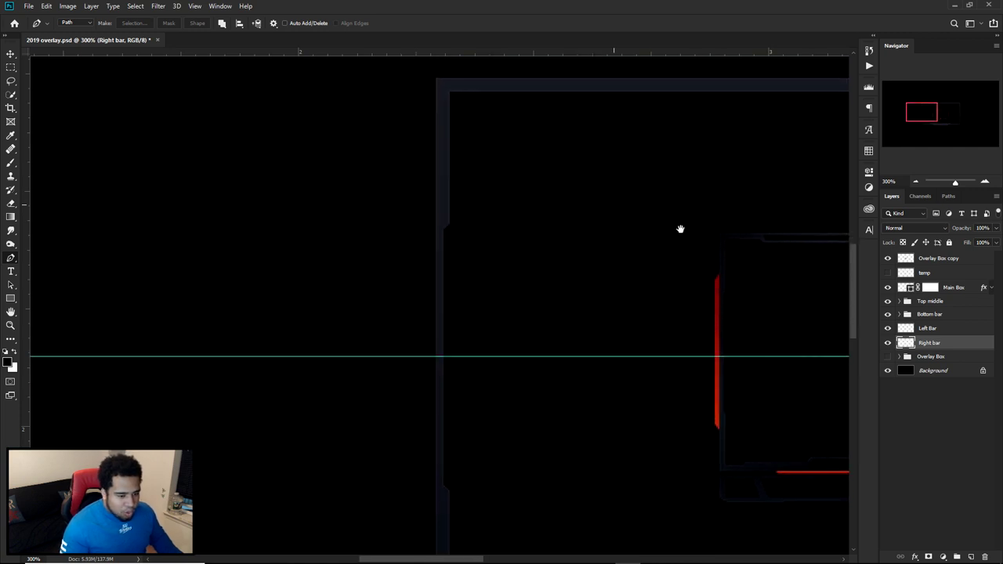
click(954, 360)
click(970, 556)
drag(446, 211, 552, 175)
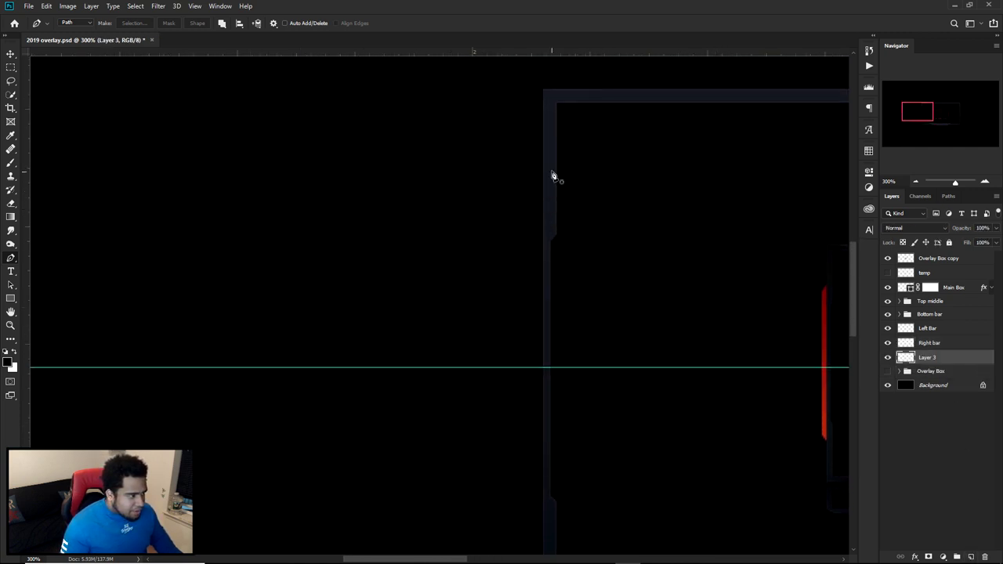
click(547, 167)
key(ctrl+z)
shift+click(534, 186)
click(533, 367)
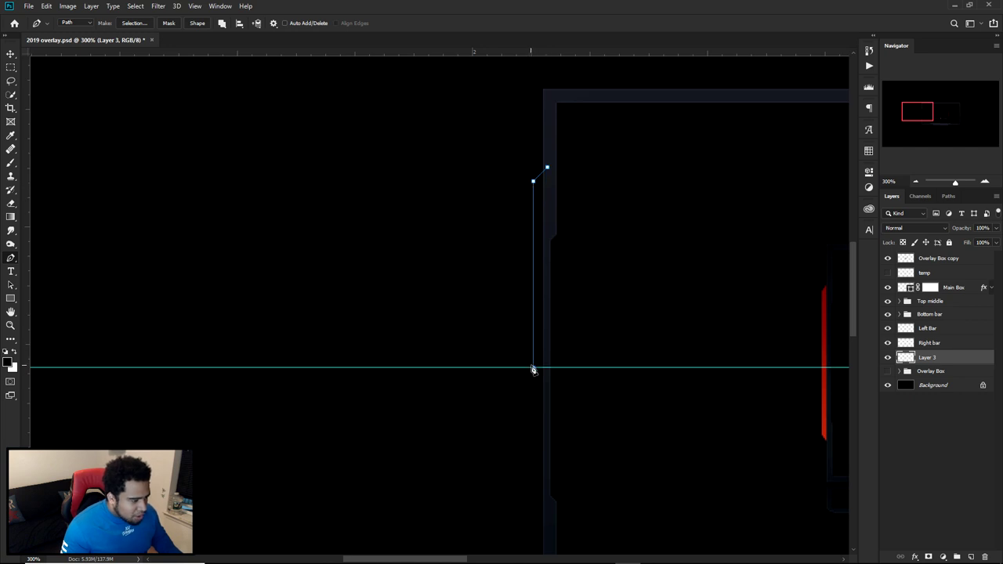
click(547, 366)
click(547, 196)
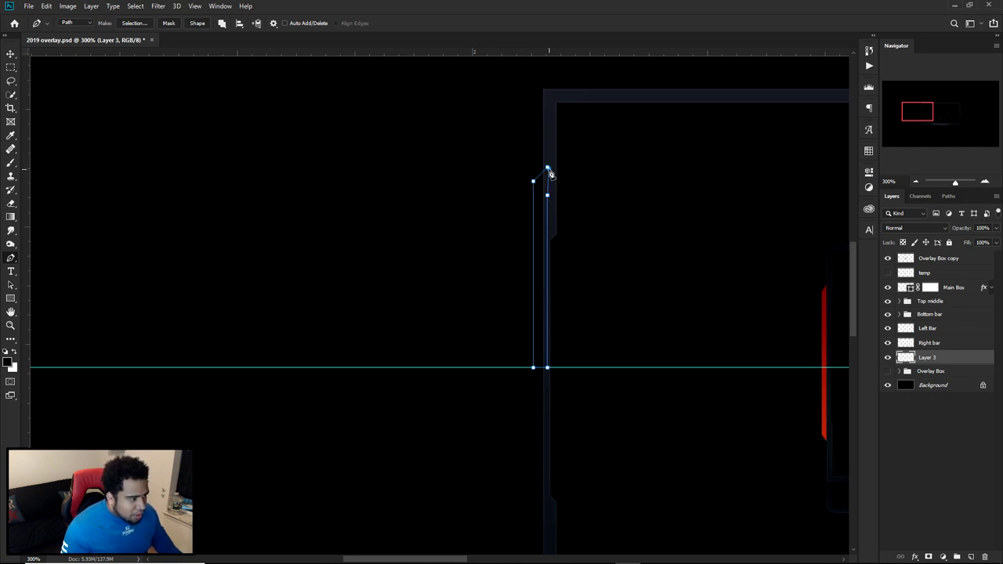
click(547, 168)
Fill the chamfered strip path with color and delete the path
drag(607, 338, 558, 204)
right_click(649, 272)
click(689, 335)
click(786, 197)
right_click(603, 177)
click(648, 192)
Duplicate the half strip downward, flip the copy vertically to meet the upper half, and merge both halves into one layer
drag(617, 198, 602, 174)
key(v)
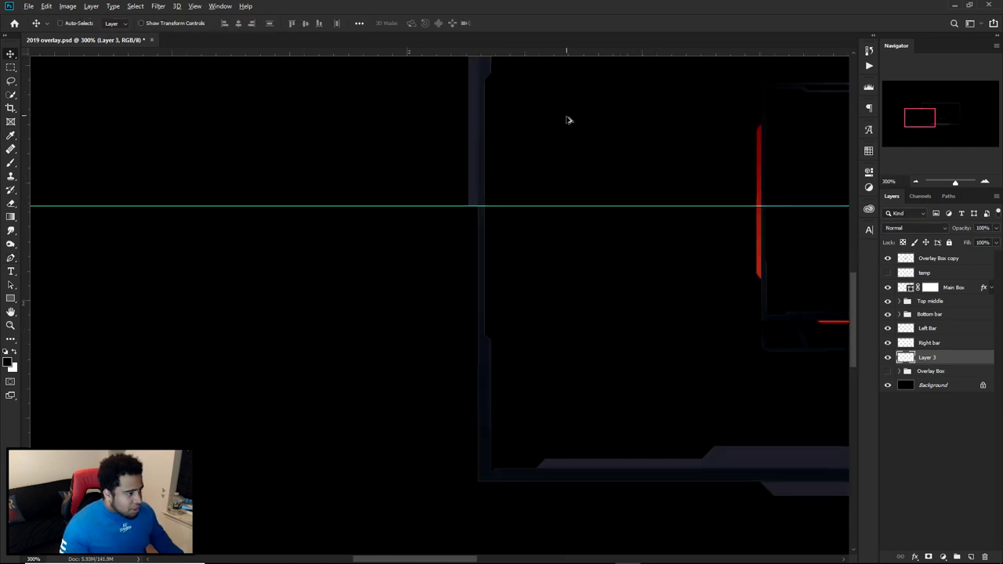
drag(568, 119, 555, 352)
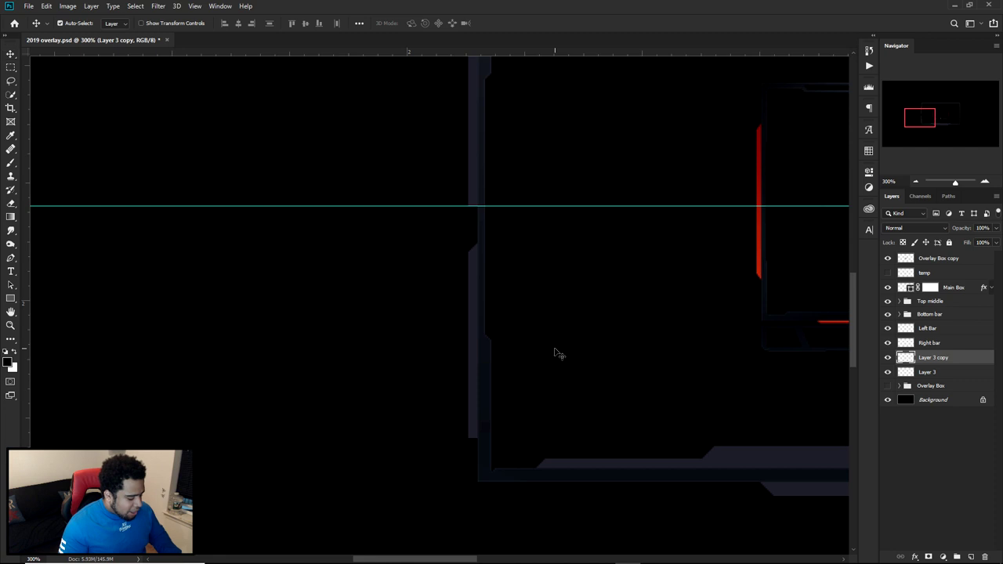
key(ctrl+t)
right_click(487, 347)
click(525, 486)
key(Return)
drag(488, 269, 481, 230)
scroll(530, 279, right, 5)
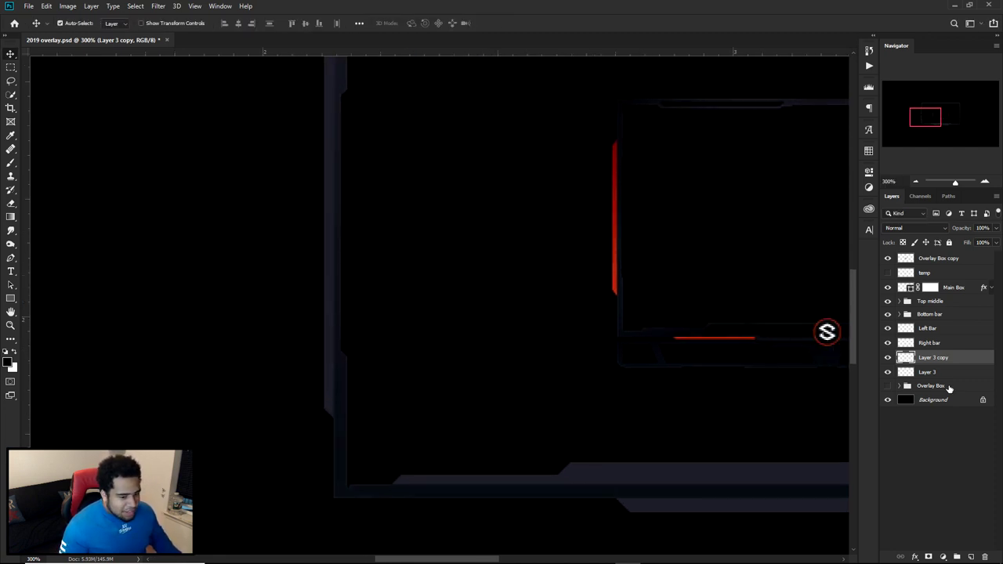
click(946, 372)
key(Delete)
Add a Gradient Overlay to the merged left strip using the orange-red to dark red preset
double_click(964, 362)
click(615, 372)
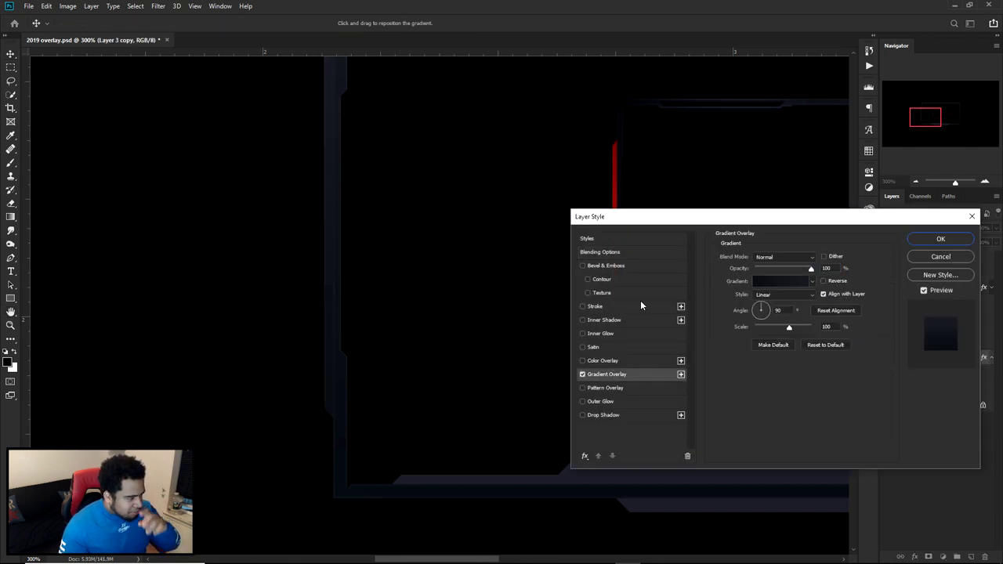
click(794, 280)
scroll(823, 282, down, 5)
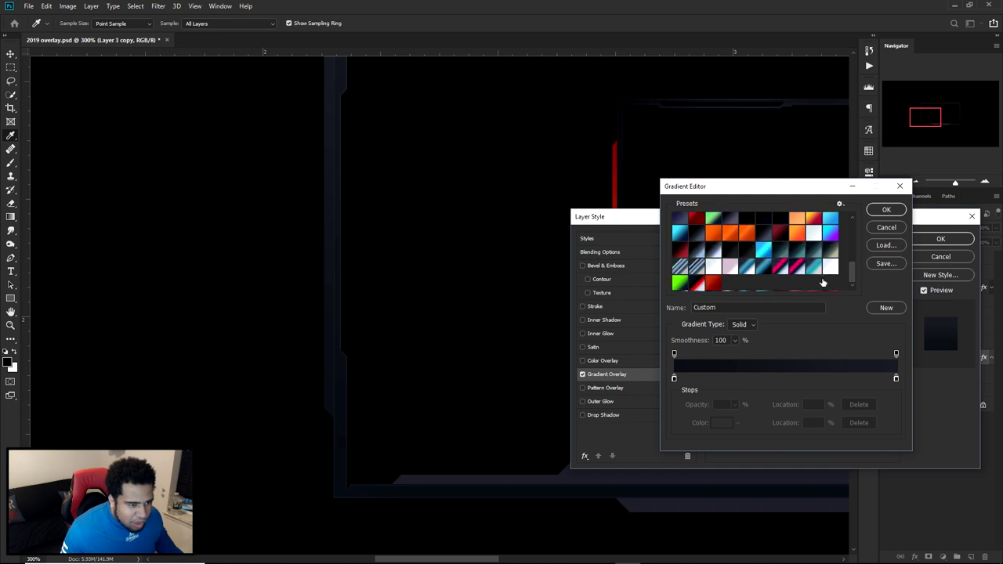
click(716, 285)
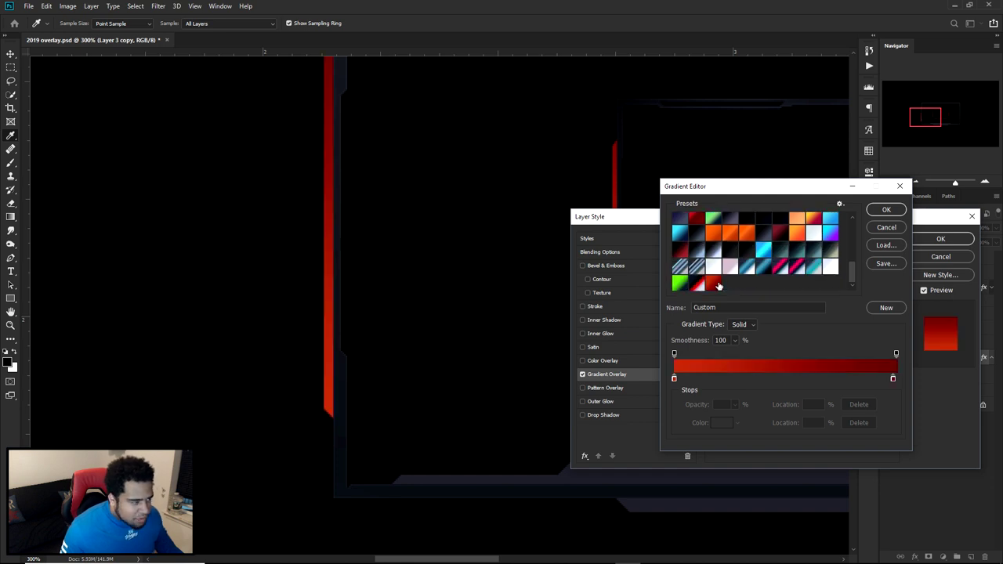
double_click(673, 378)
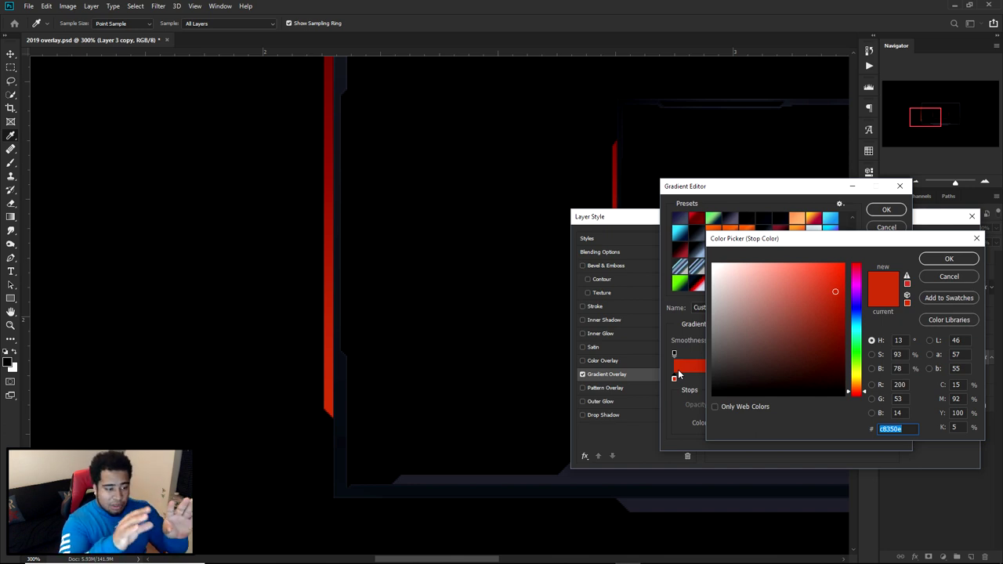
drag(852, 357, 851, 329)
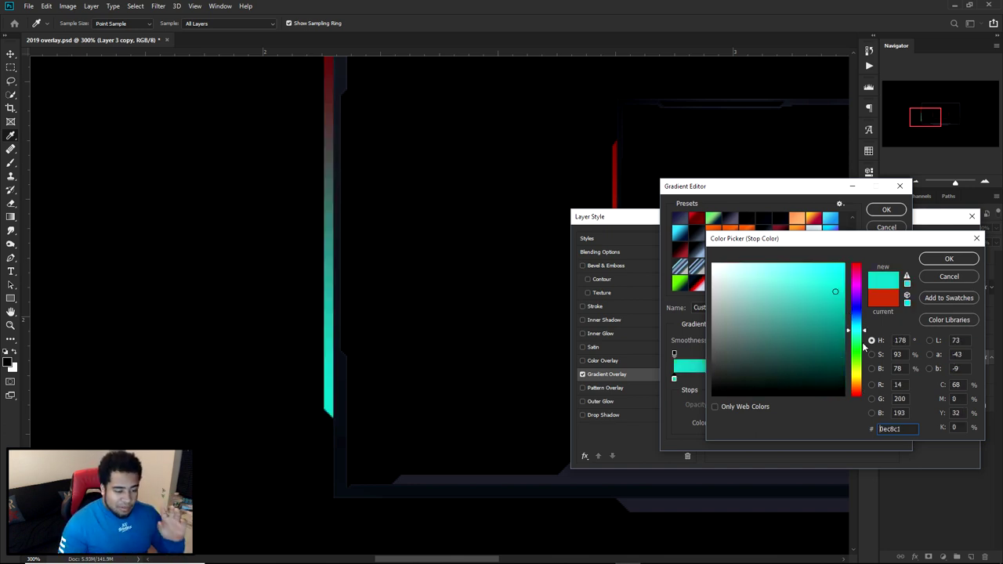
click(949, 275)
Keep the gradient stops c8350e and 690000, with the dark red stop at location 100%, and apply the overlay
double_click(674, 379)
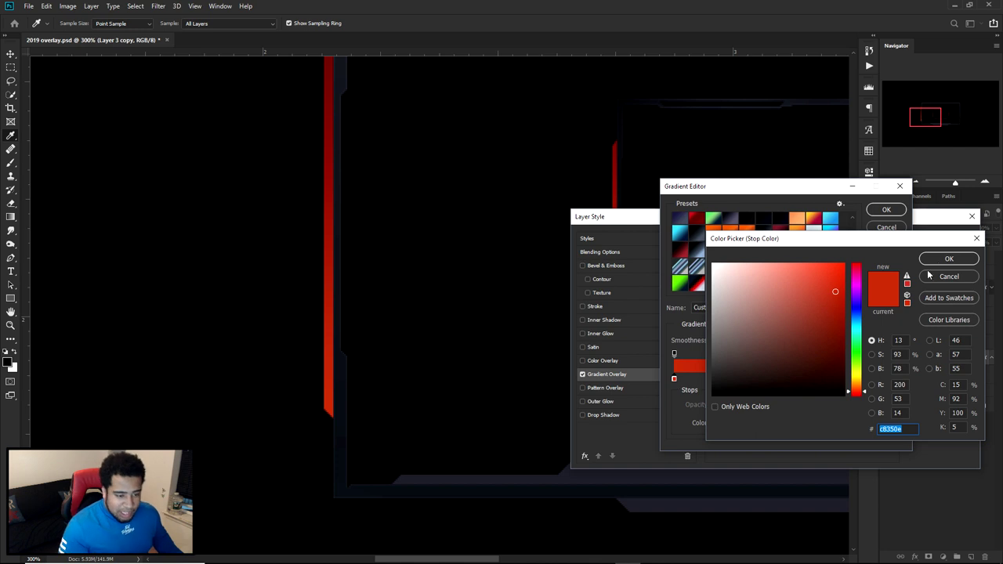
click(948, 259)
double_click(893, 378)
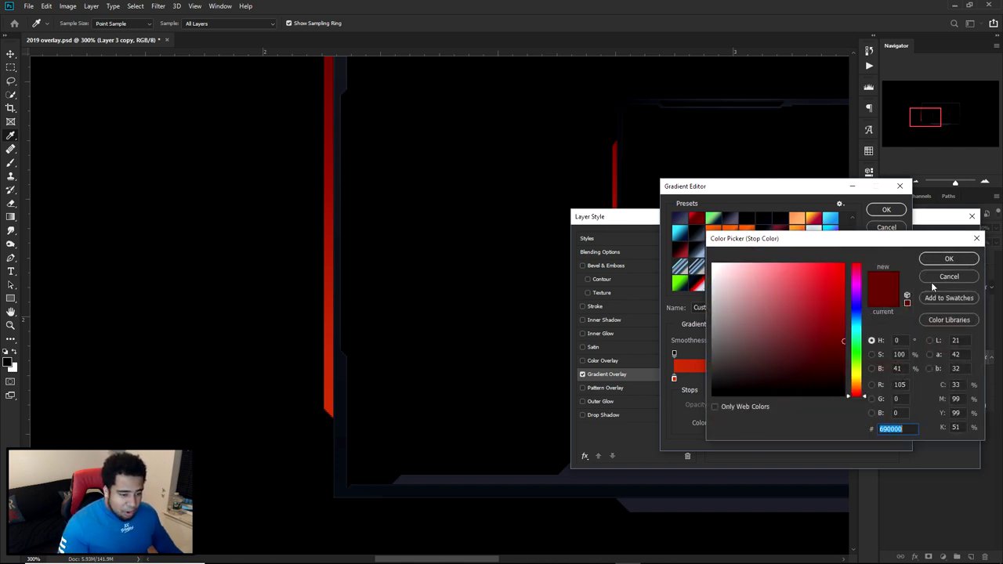
click(932, 279)
double_click(896, 379)
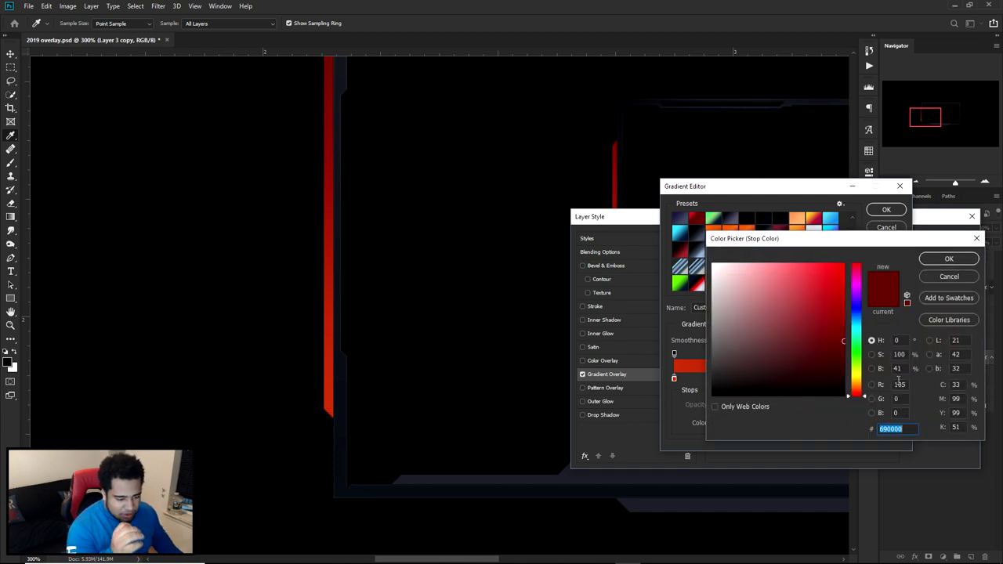
click(950, 259)
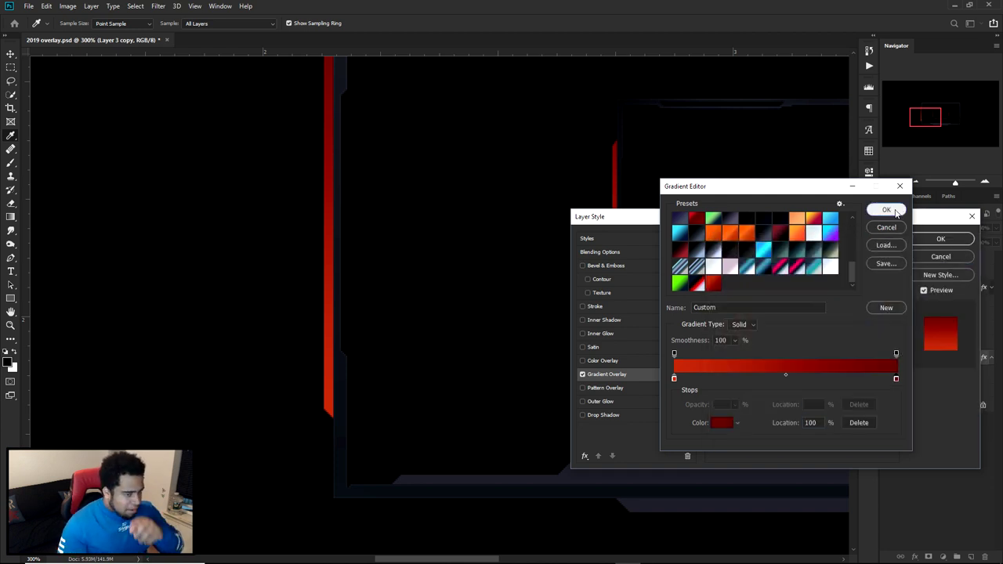
click(883, 210)
click(942, 238)
Duplicate the red gradient strip to the box's right side and flip the copy horizontally
scroll(635, 318, down, 4)
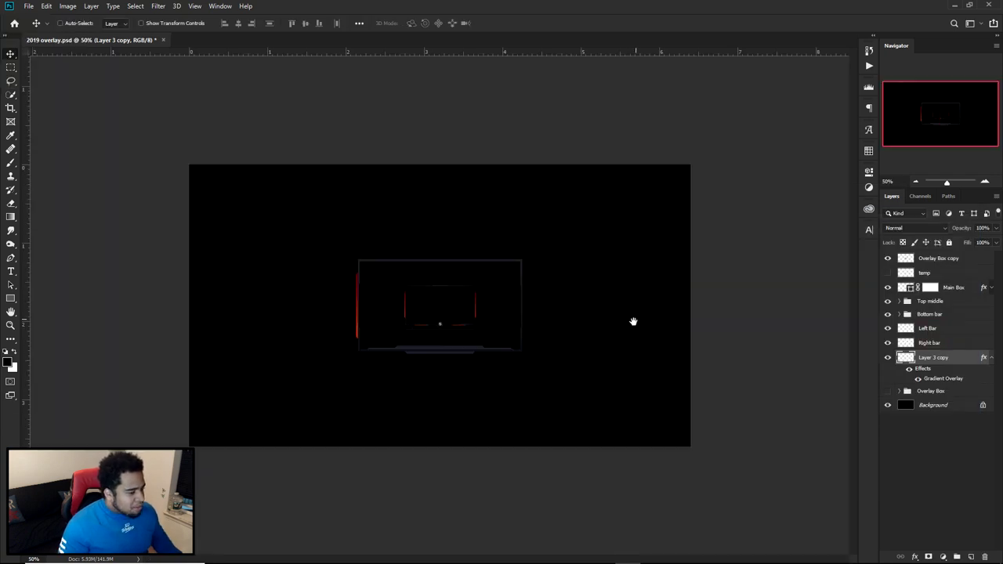
scroll(447, 329, up, 2)
drag(327, 306, 654, 323)
key(ctrl+t)
right_click(625, 324)
click(651, 447)
key(Return)
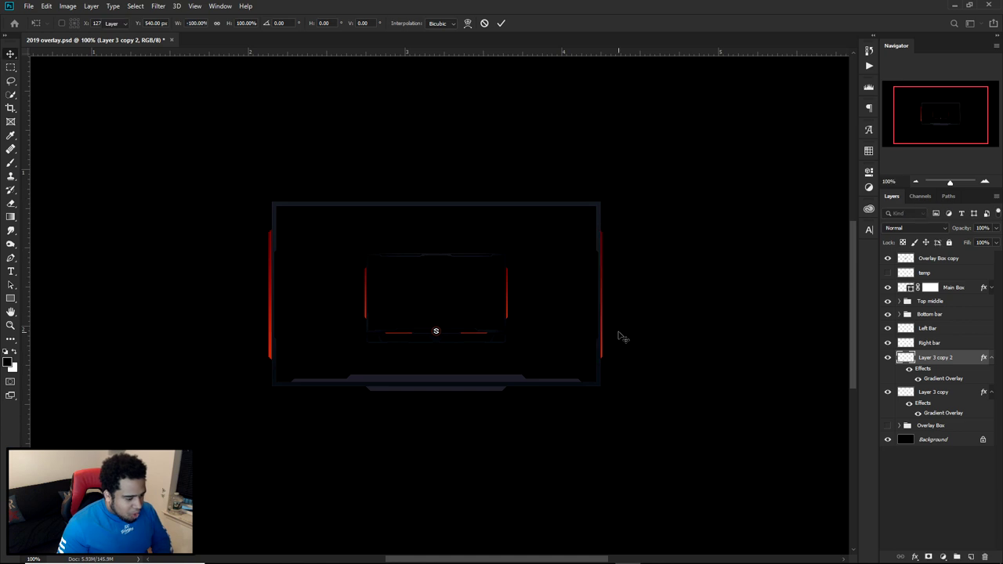
Align the flipped red strip flush against the outer edge of the box's right border
scroll(613, 310, up, 3)
drag(565, 266, 577, 269)
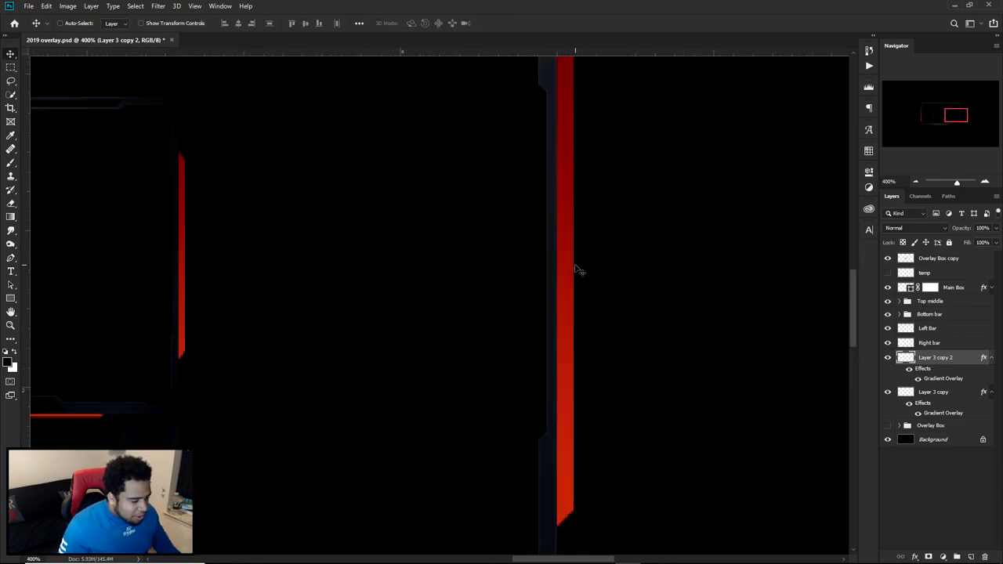
scroll(597, 311, down, 4)
scroll(631, 327, up, 3)
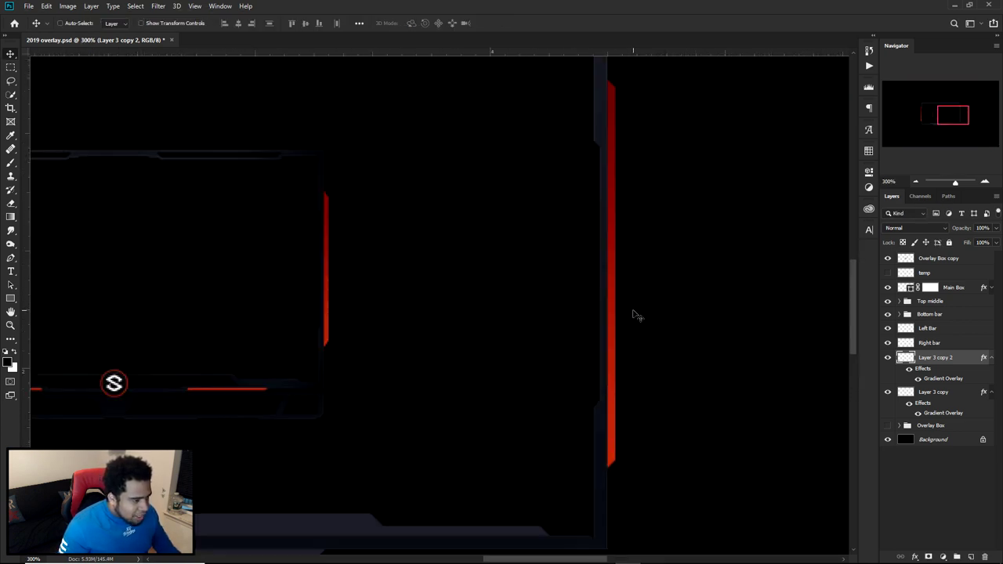
scroll(634, 313, down, 3)
scroll(581, 326, up, 1)
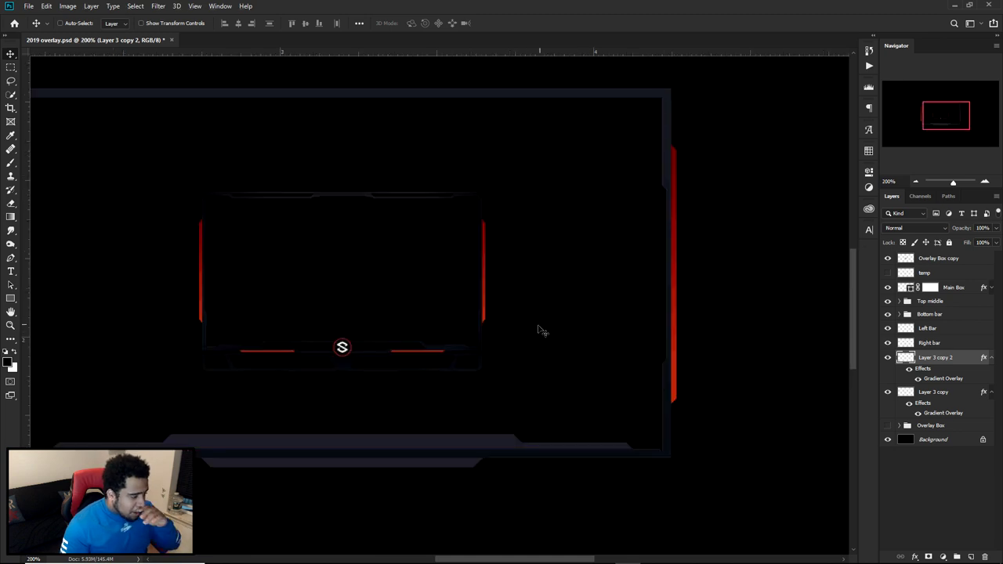
drag(484, 361, 639, 266)
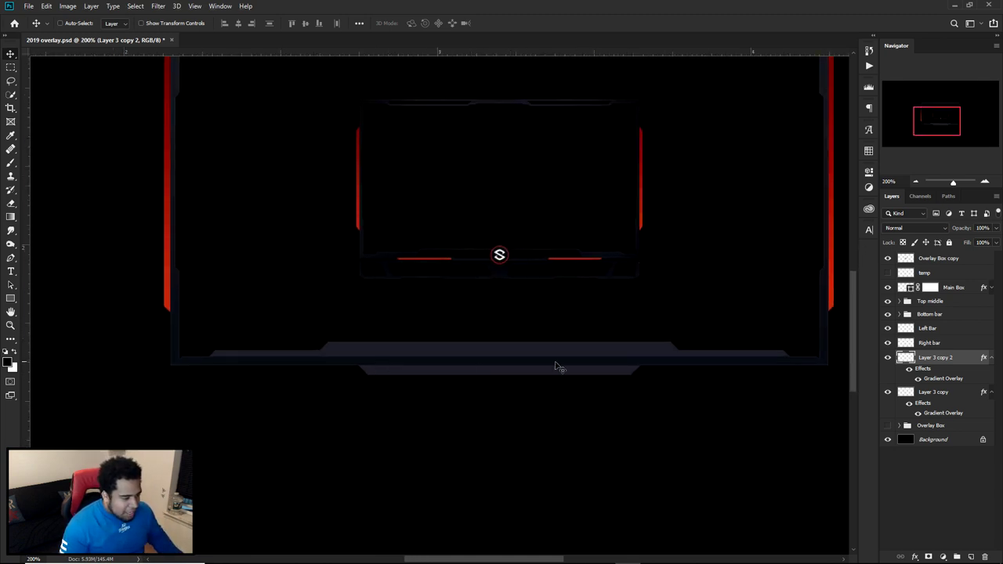
Identify the Main Box layer by toggling its visibility, expand its effects and copy its layer style
ctrl+click(653, 352)
click(899, 301)
click(886, 302)
click(887, 301)
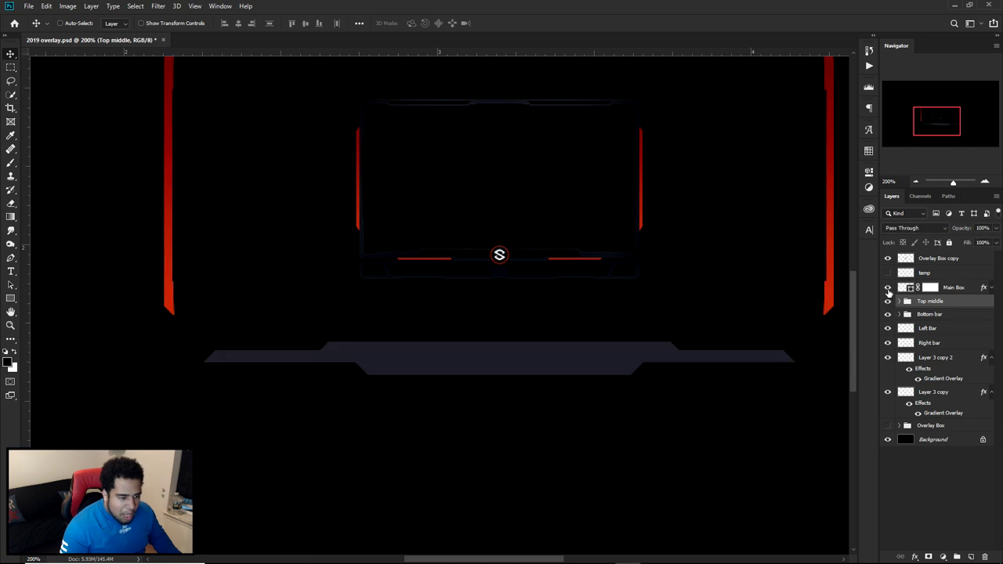
click(968, 291)
click(990, 289)
right_click(968, 288)
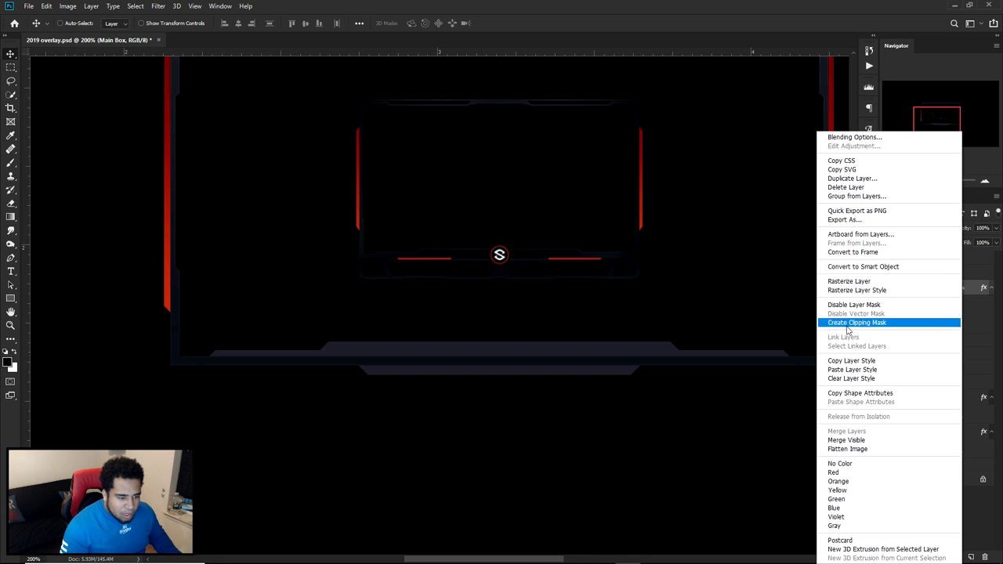
click(895, 362)
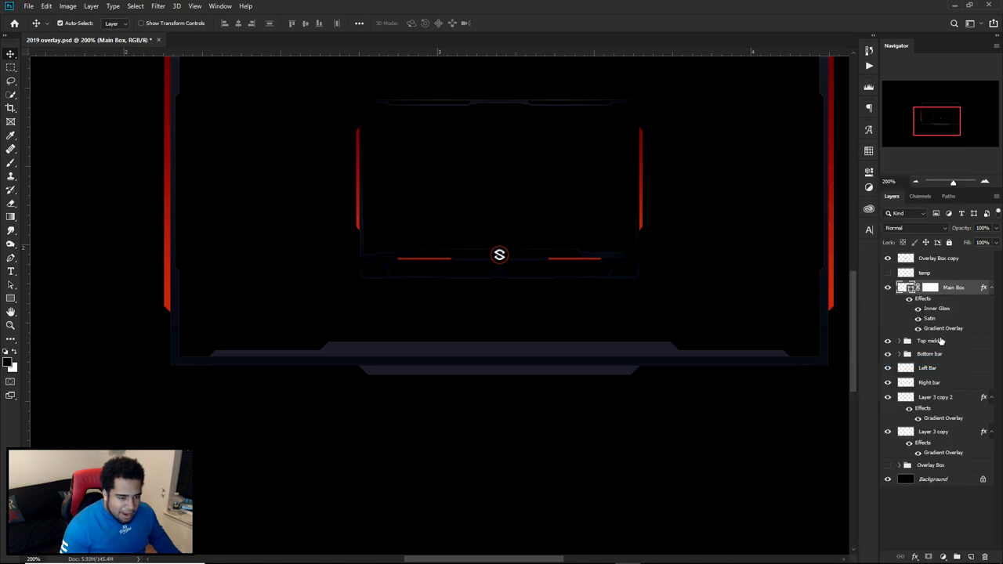
Try to move the Main Box layer together with the Top middle and Bottom bar groups
ctrl+click(940, 341)
ctrl+click(932, 355)
drag(765, 274, 750, 378)
key(ctrl+z)
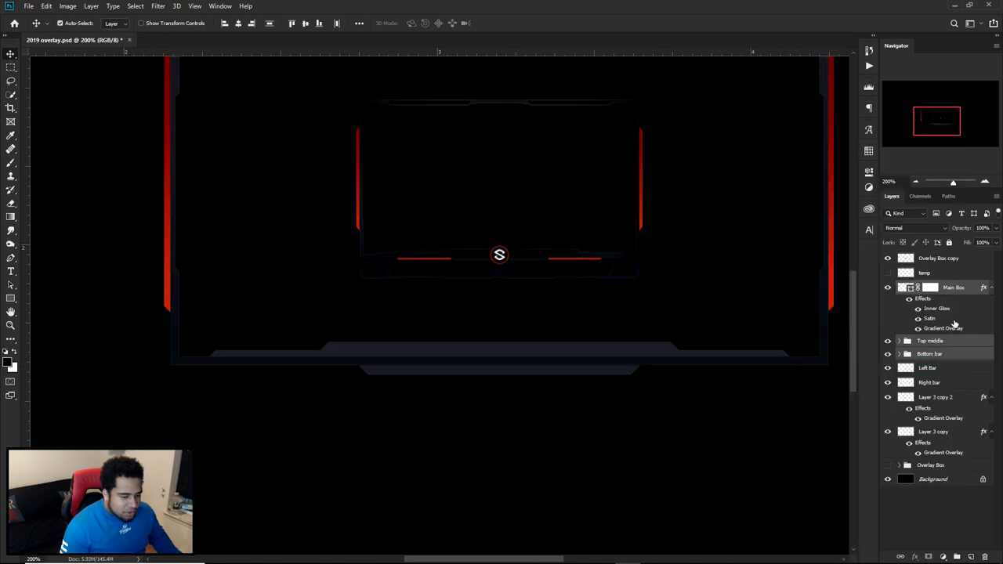
Select the Main Box layer along with the Top middle and Bottom bar groups
click(963, 292)
click(887, 289)
click(888, 288)
ctrl+click(940, 342)
ctrl+click(938, 356)
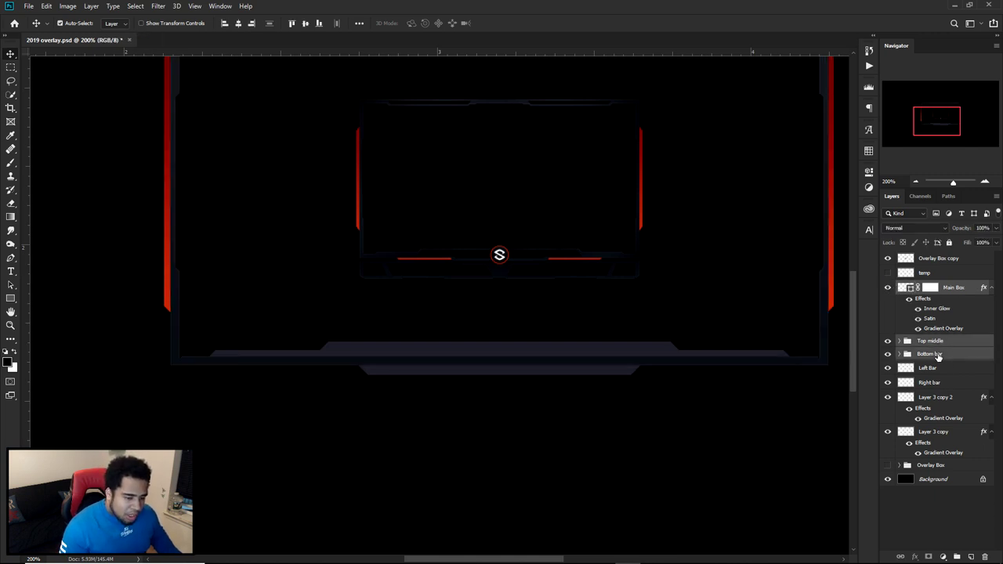
drag(823, 284, 672, 273)
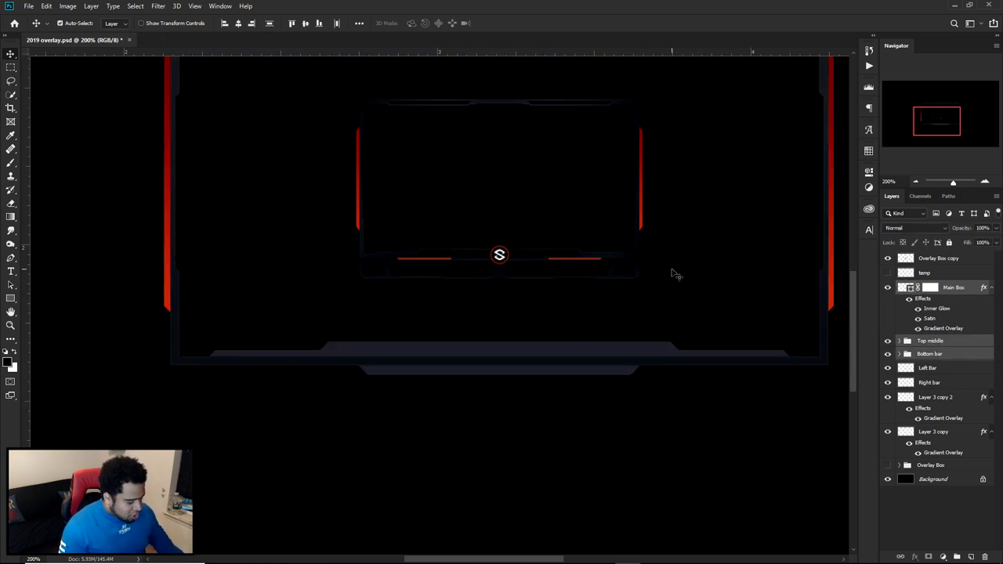
Convert the Main Box, Top middle and Bottom bar layers into one smart object and paste the copied layer style onto it
key(ctrl+e)
key(ctrl+z)
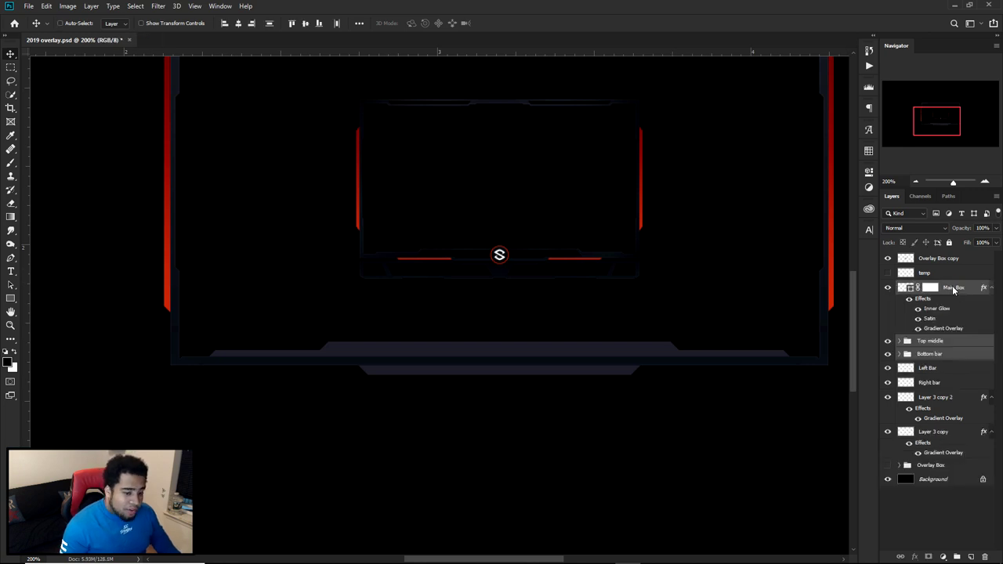
right_click(955, 287)
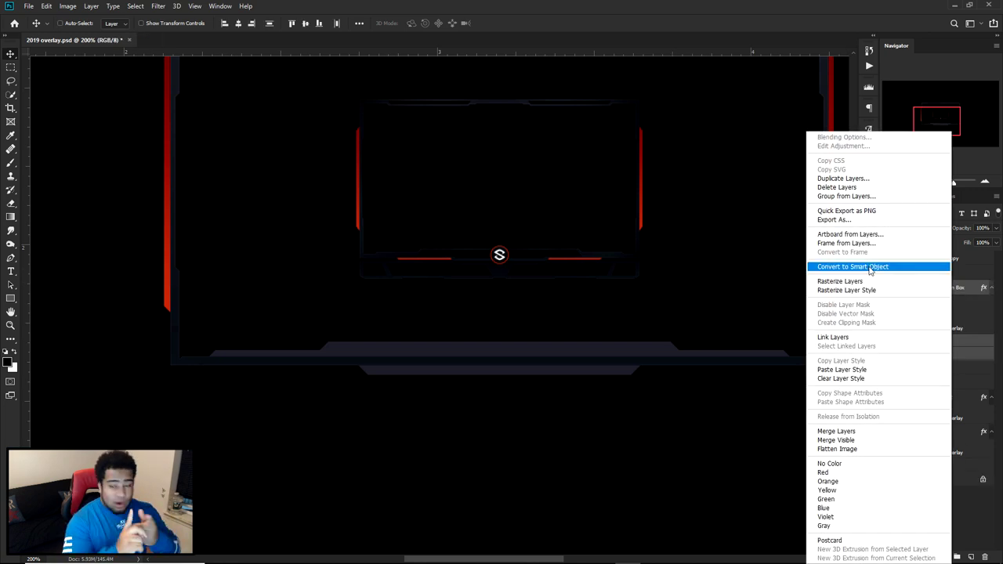
click(869, 268)
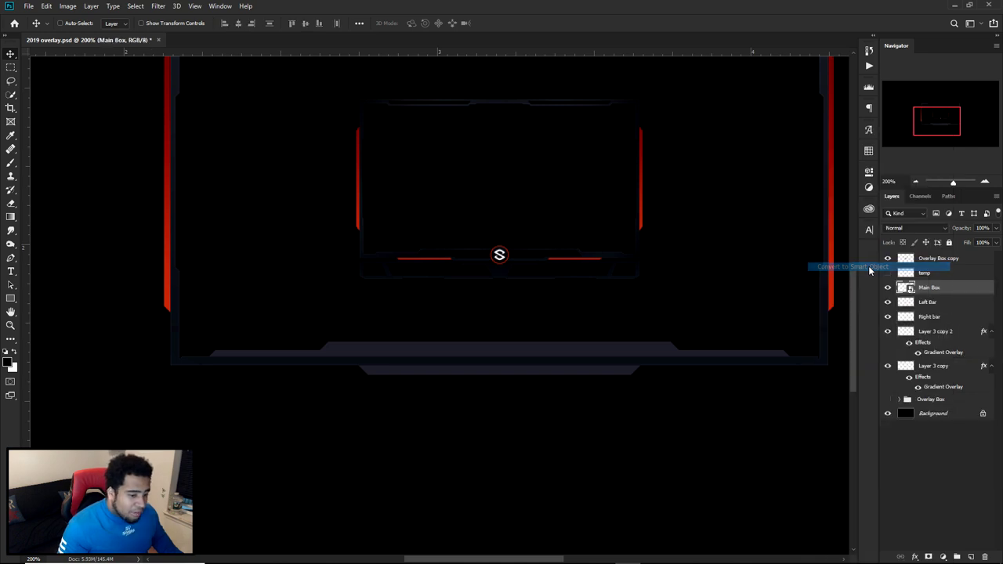
right_click(977, 292)
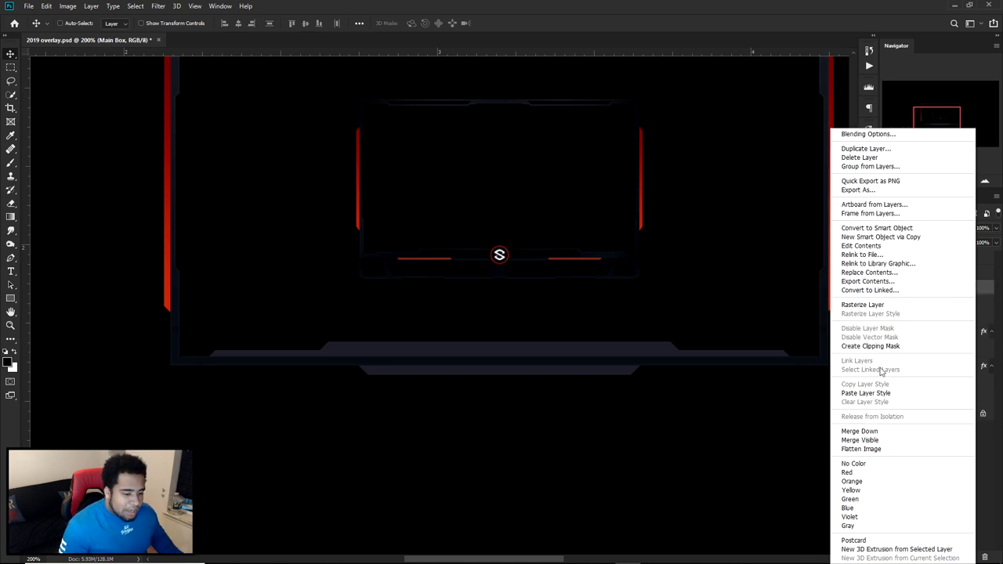
click(881, 394)
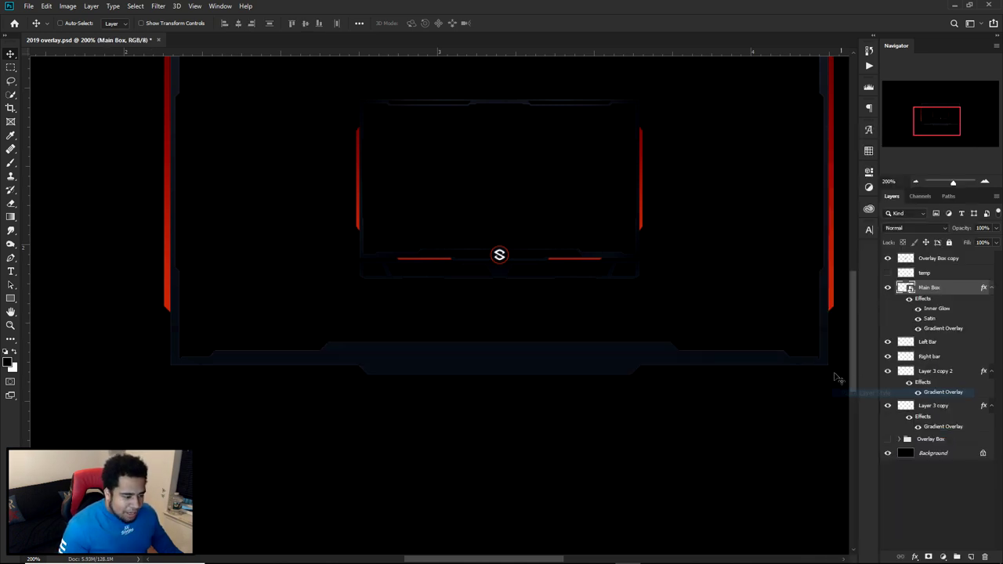
Inspect the editable layers inside the Main Box smart object and return to the 2019 overlay.psd document
double_click(911, 292)
scroll(434, 358, up, 3)
drag(434, 358, 280, 329)
key(ctrl+z)
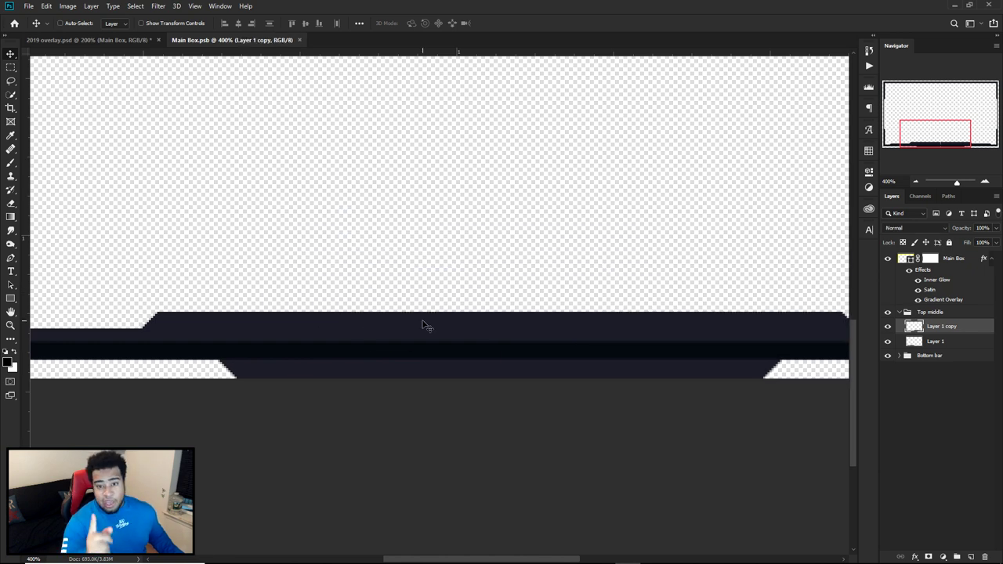
click(139, 40)
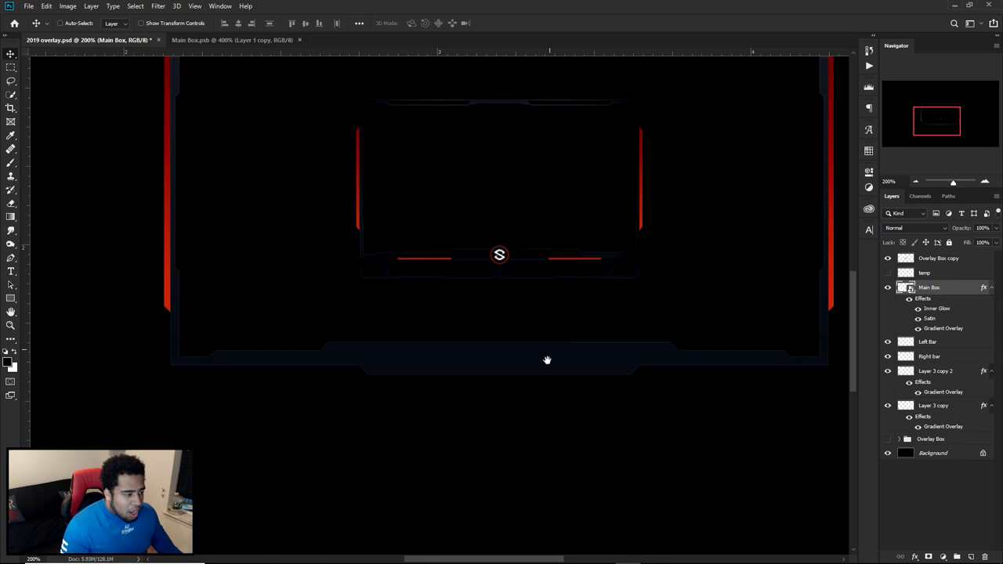
drag(546, 358, 544, 379)
scroll(494, 322, up, 1)
scroll(494, 322, down, 1)
drag(502, 370, 520, 356)
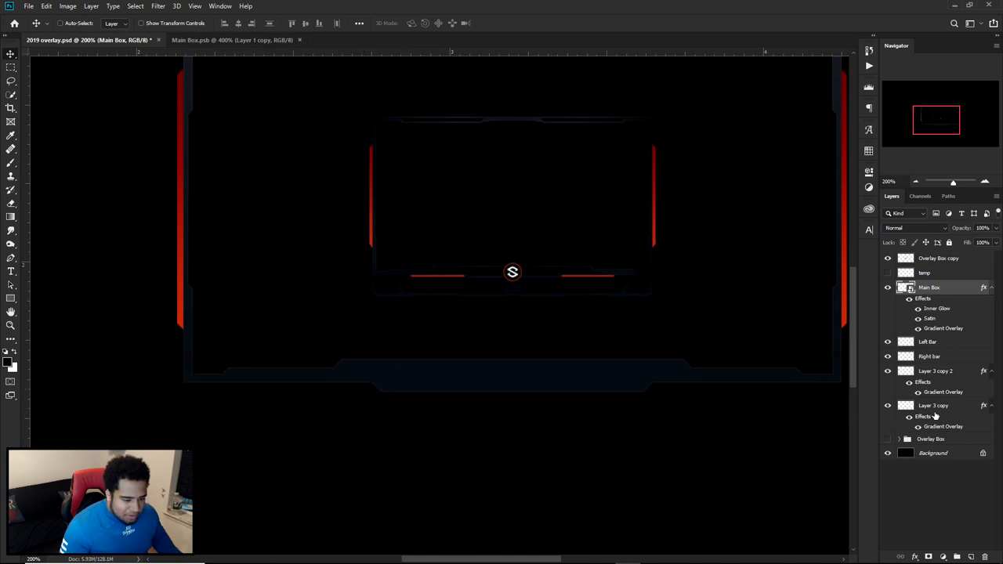
Rename the Layer 3 copy layer as "Left orange"
click(940, 437)
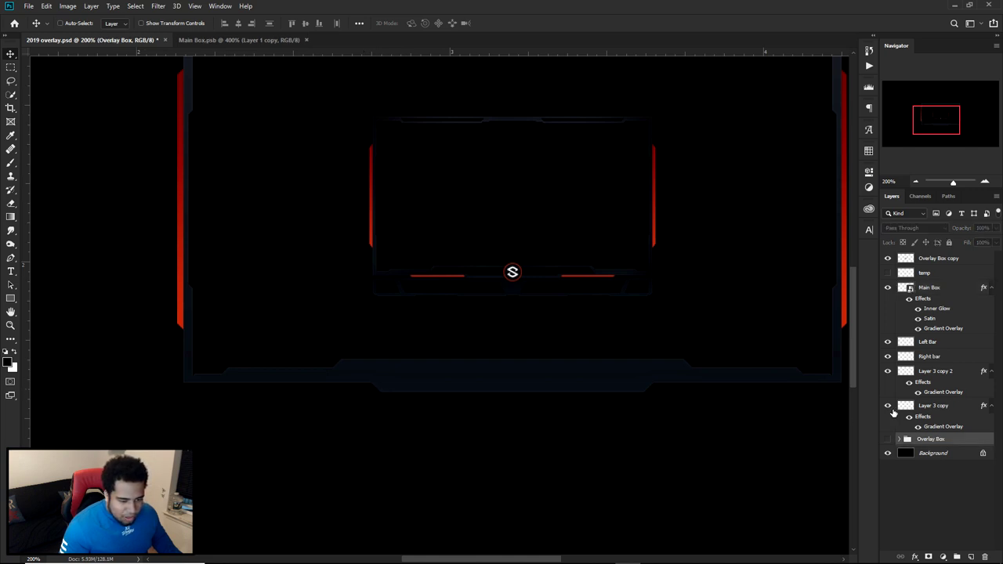
double_click(936, 405)
text(e)
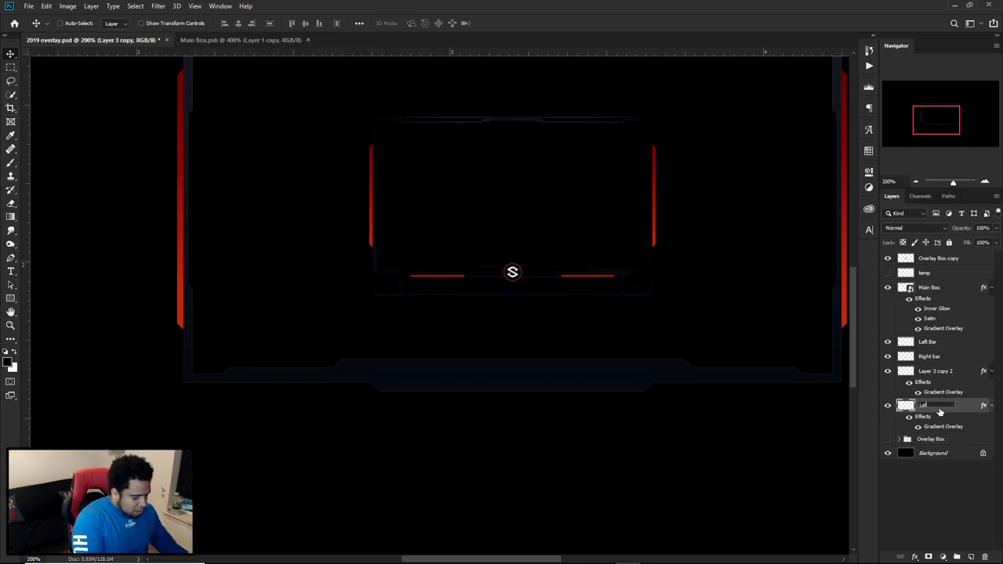
text(Left orange)
key(Return)
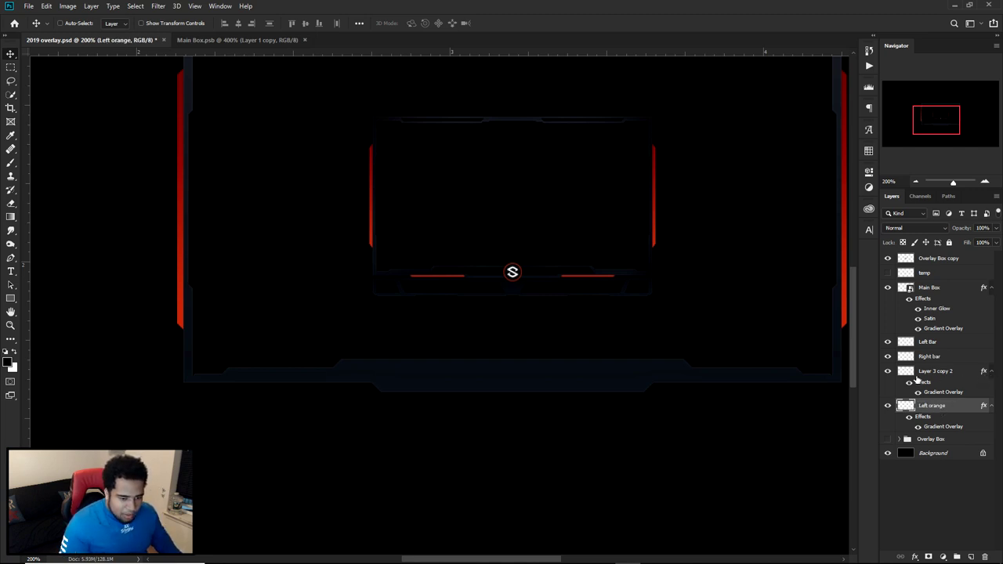
Rename the Layer 3 copy 2 layer as "Right orange" and collapse the effects lists of both orange layers
double_click(936, 371)
text(Right orange)
key(Return)
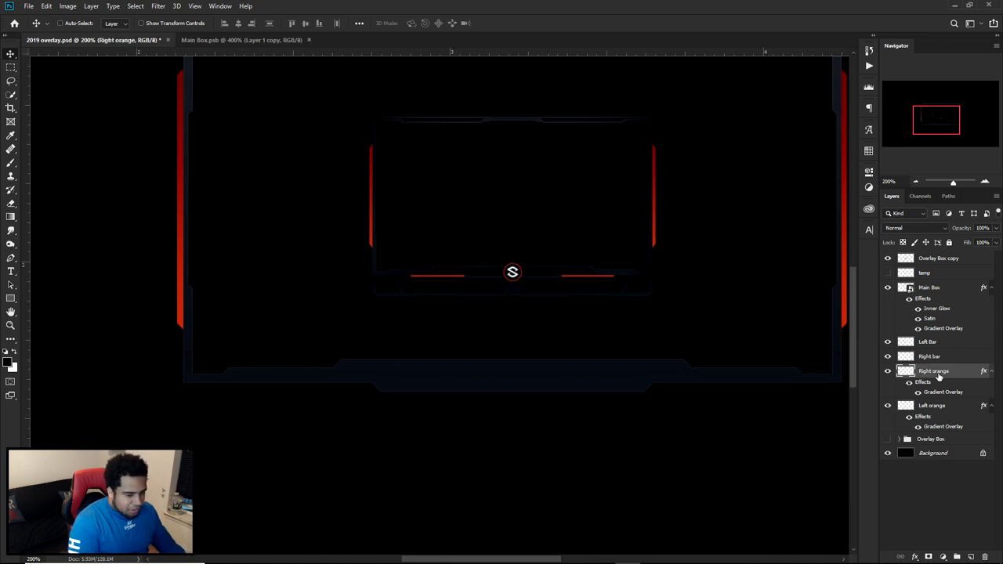
click(991, 370)
click(992, 385)
On a new layer above Overlay Box, draw a closed four-point Pen path from the centre guide to the left, under the bottom bar
click(940, 399)
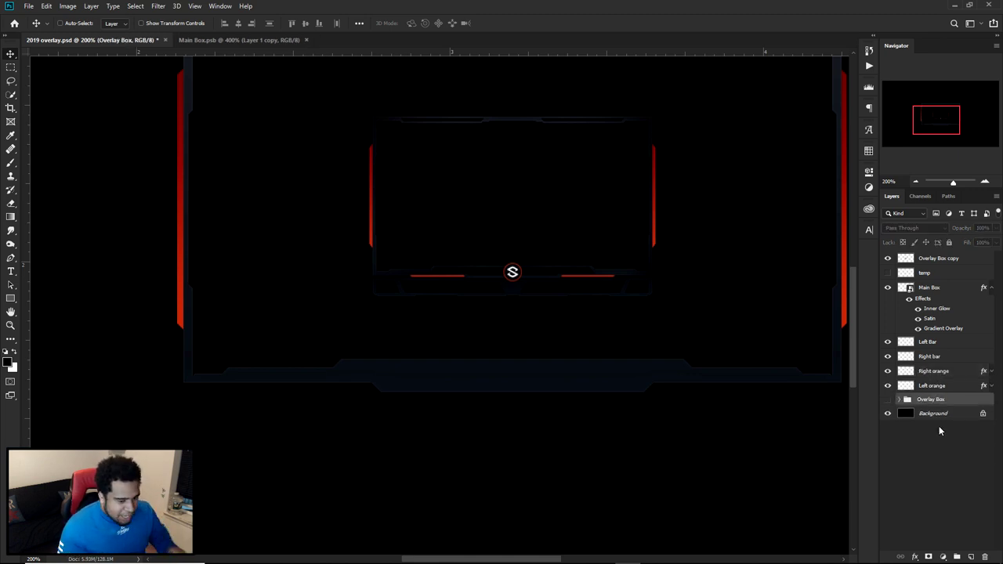
click(969, 555)
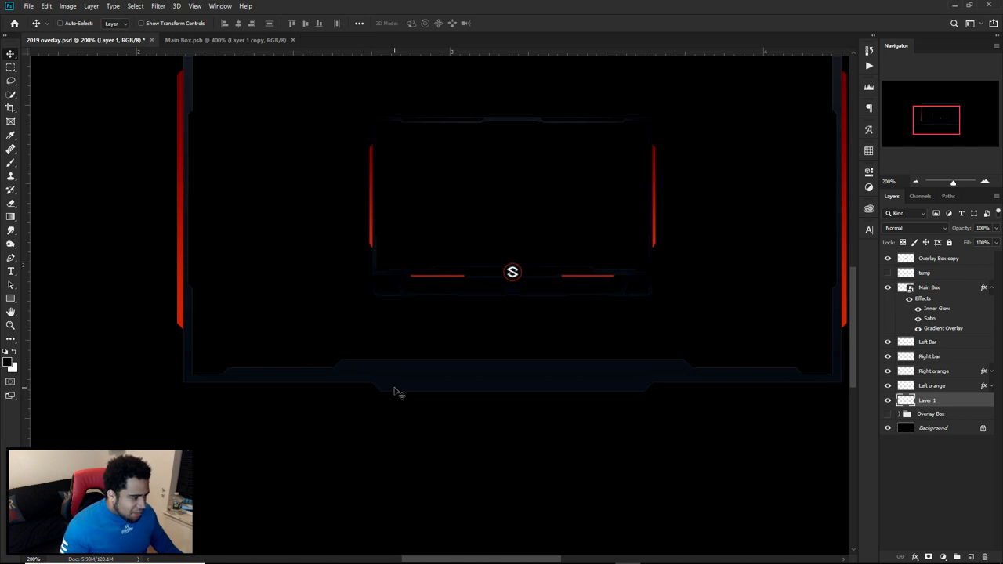
key(p)
scroll(390, 394, up, 2)
key(ctrl+semicolon)
click(634, 388)
click(236, 385)
click(214, 365)
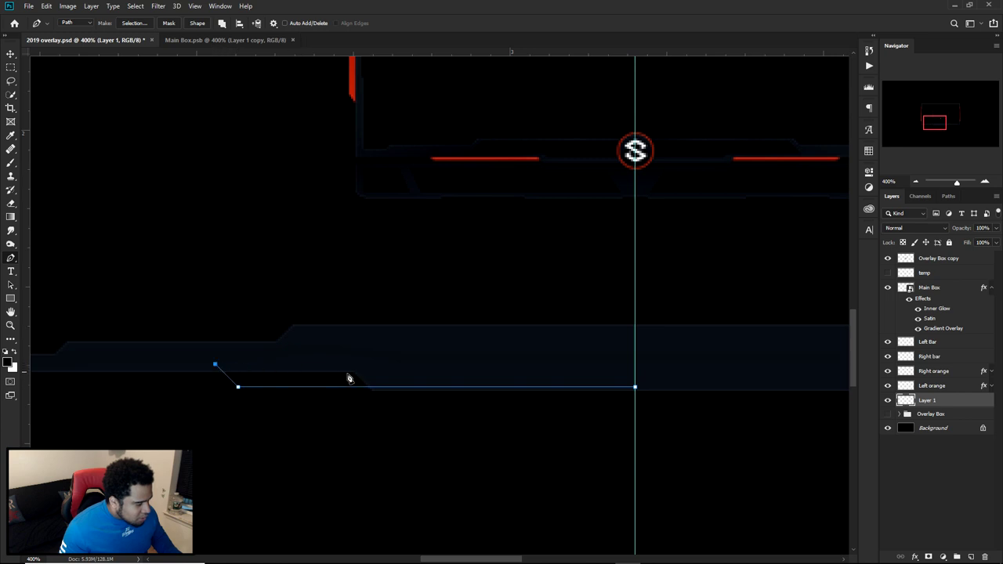
click(634, 369)
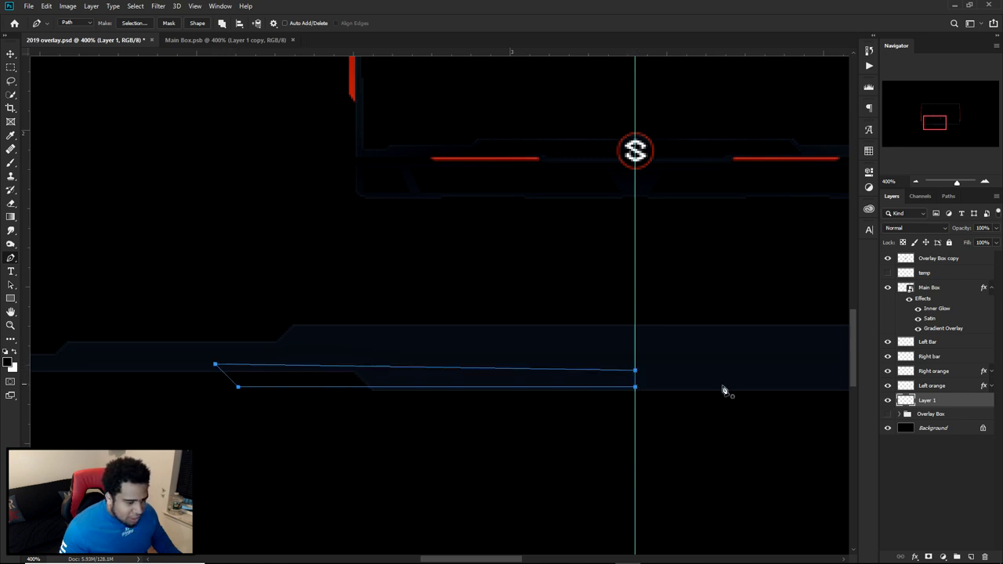
Fill the path with solid colour 23232b at 100% opacity in Normal mode and delete the path
right_click(703, 367)
click(734, 196)
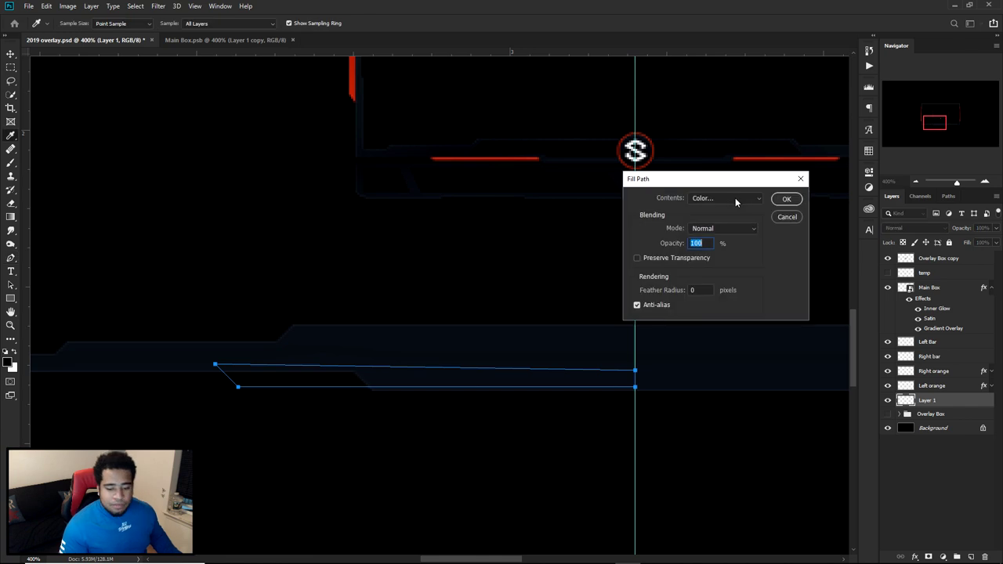
click(701, 200)
click(719, 227)
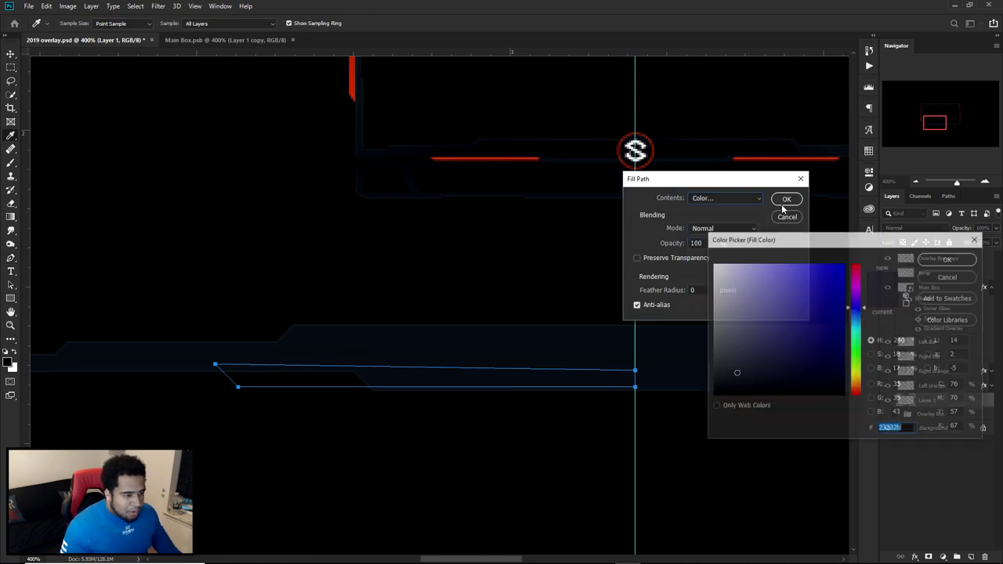
click(946, 259)
click(786, 199)
right_click(734, 210)
click(758, 226)
Duplicate the filled strip, flip the copy horizontally and place it at the mirrored position on the right under the bottom bar
key(v)
key(ctrl+minus)
drag(484, 364, 604, 409)
key(ctrl+t)
right_click(607, 400)
click(645, 529)
key(Return)
drag(603, 401, 537, 400)
key(ctrl+t)
key(ctrl+h)
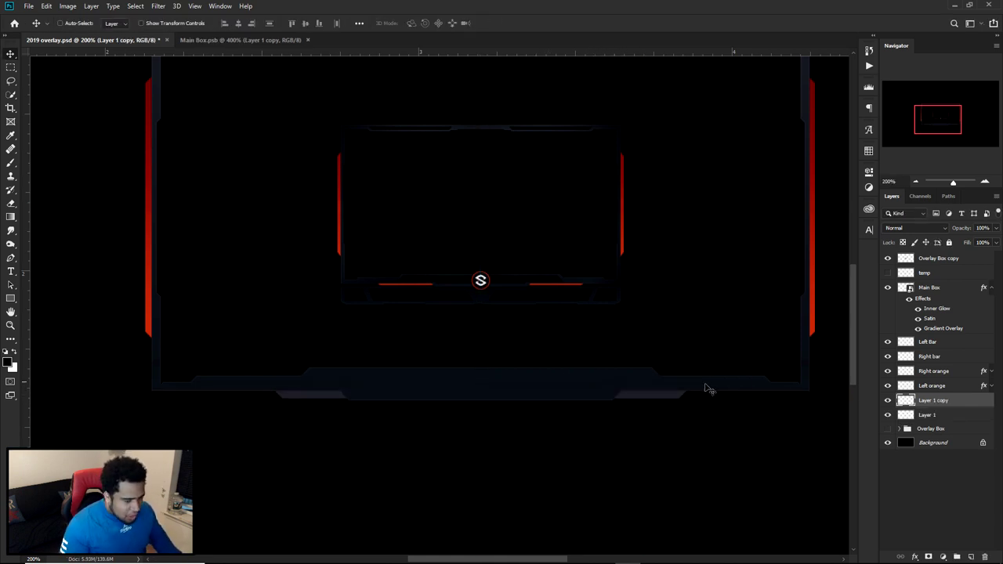
Merge the two strip layers into one and apply a red linear Gradient Overlay at 90° to it
ctrl+click(940, 416)
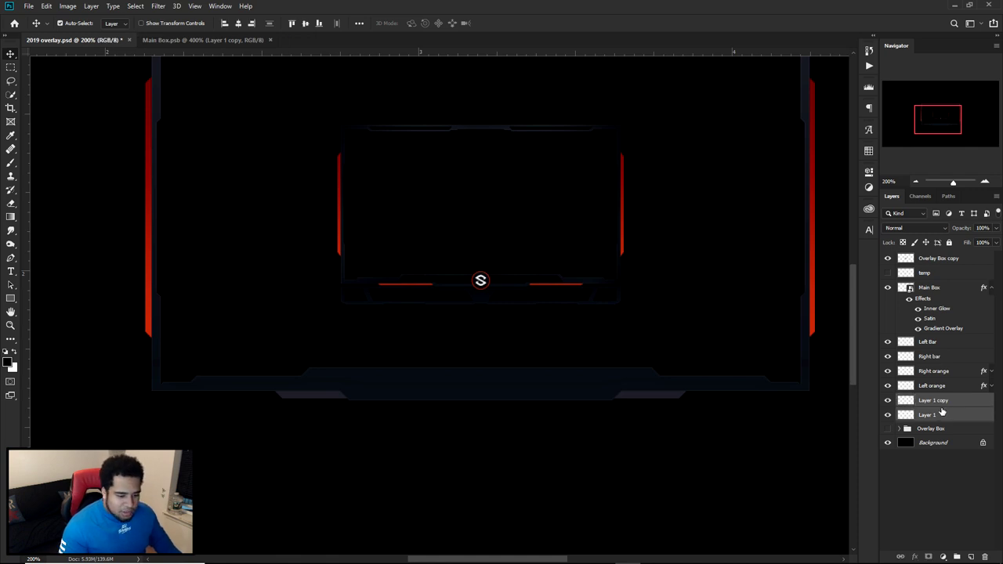
key(ctrl+e)
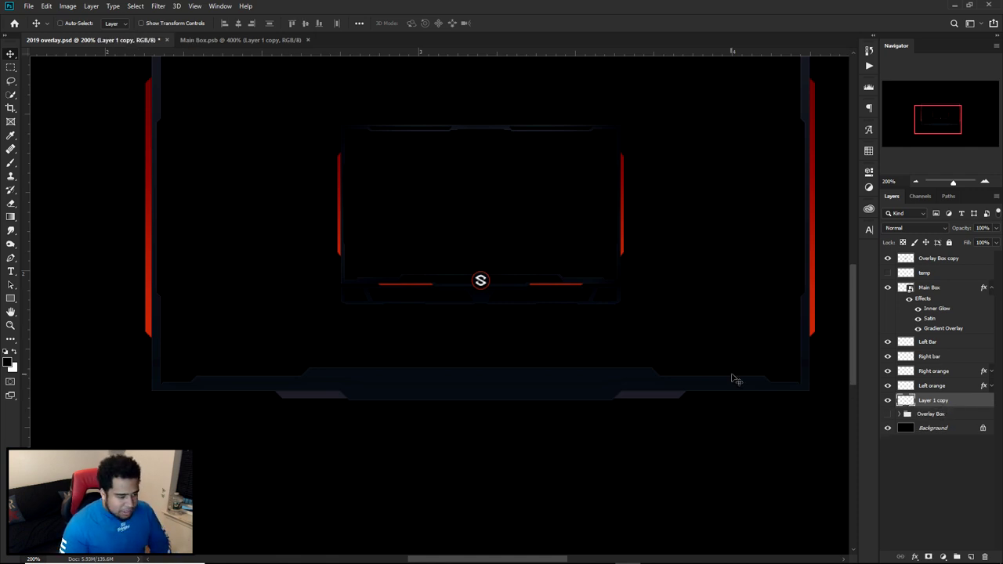
double_click(960, 399)
click(608, 373)
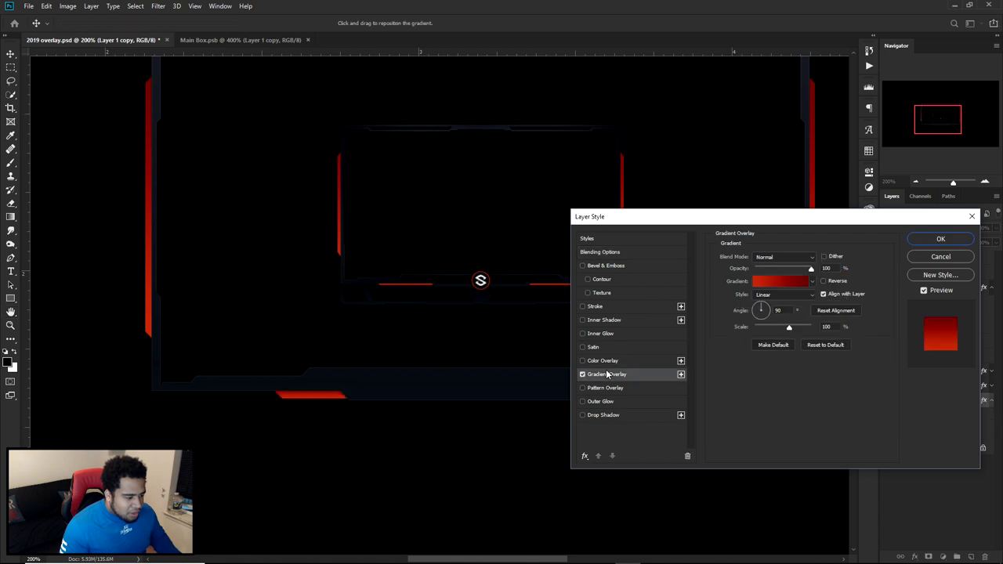
click(932, 238)
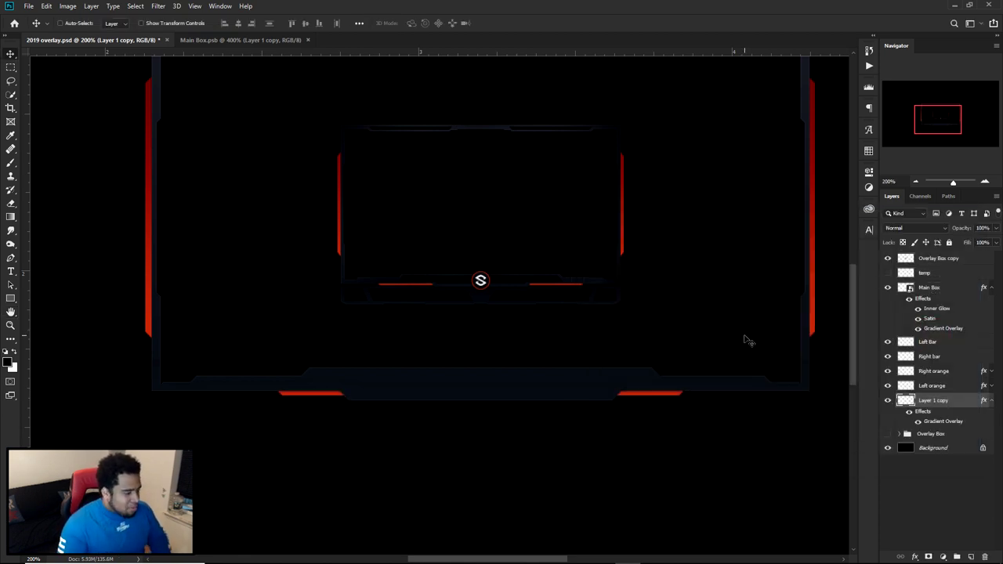
Show the guides around the bottom bar and collapse the Main Box layer's effects list
key(ctrl+minus)
key(ctrl+minus)
key(ctrl+plus)
scroll(416, 381, up, 2)
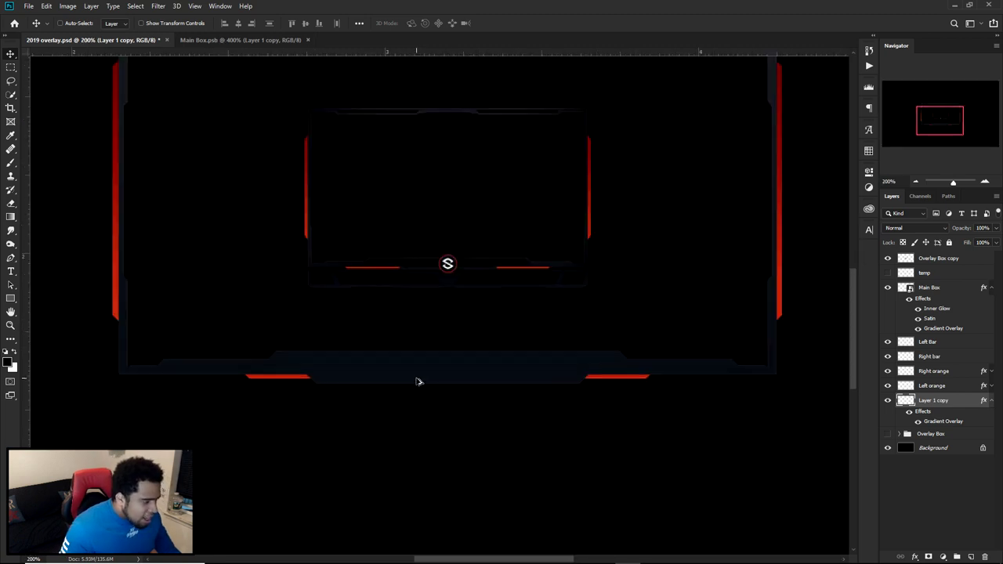
key(ctrl+semicolon)
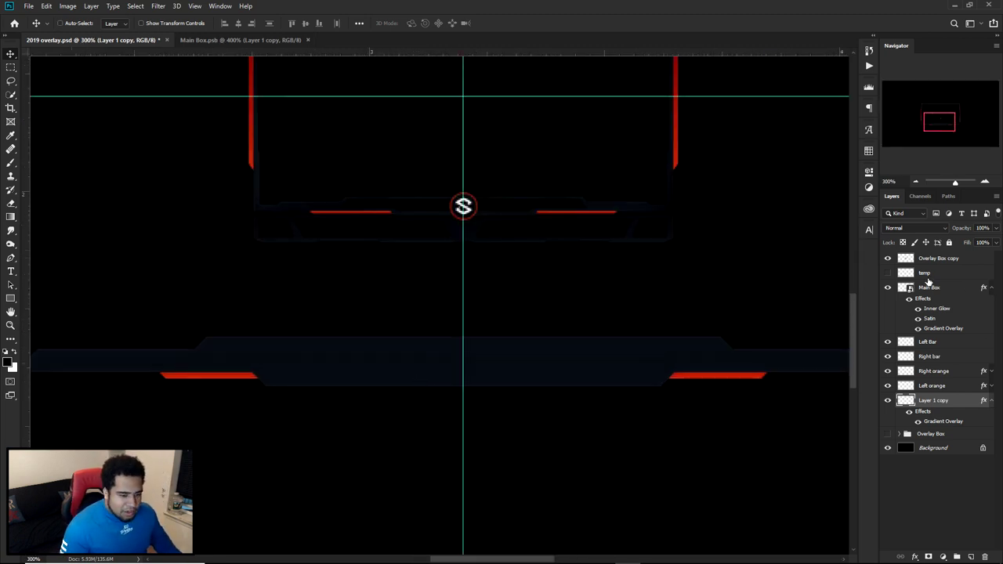
click(991, 289)
Draw a 50 by 50 px circle above Main Box, centred on the vertical guide over the bottom bar, and nudge it up slightly
click(935, 288)
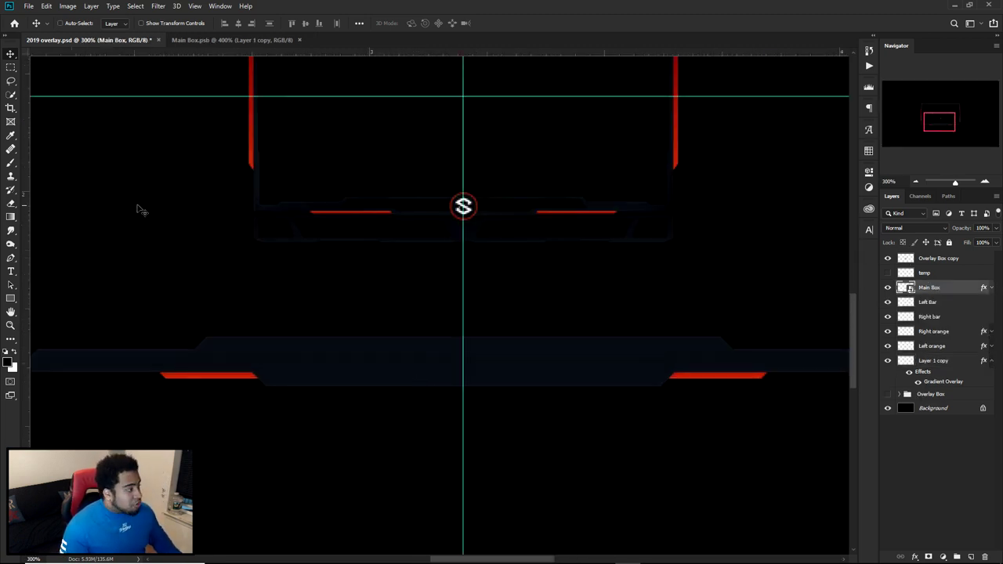
click(11, 297)
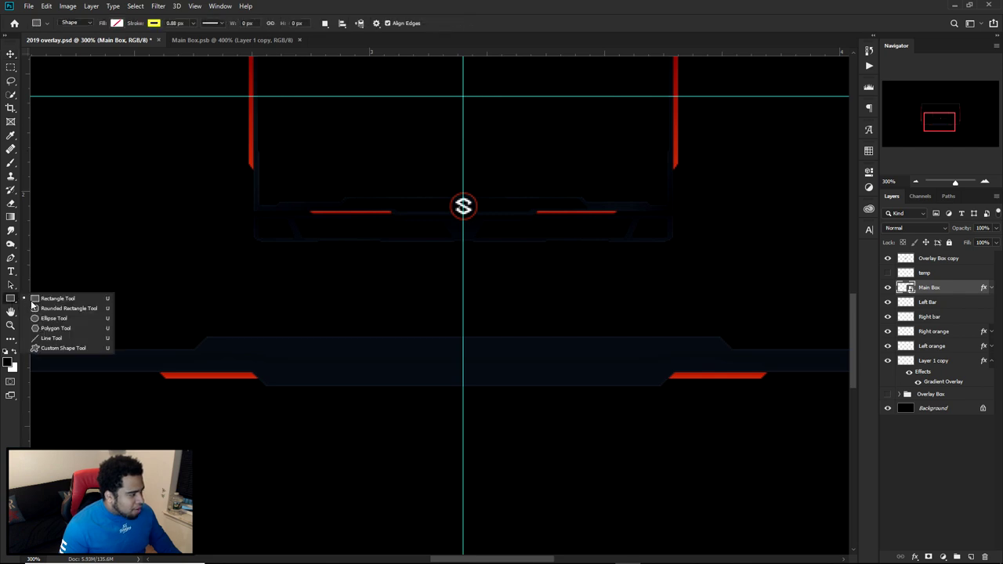
click(67, 321)
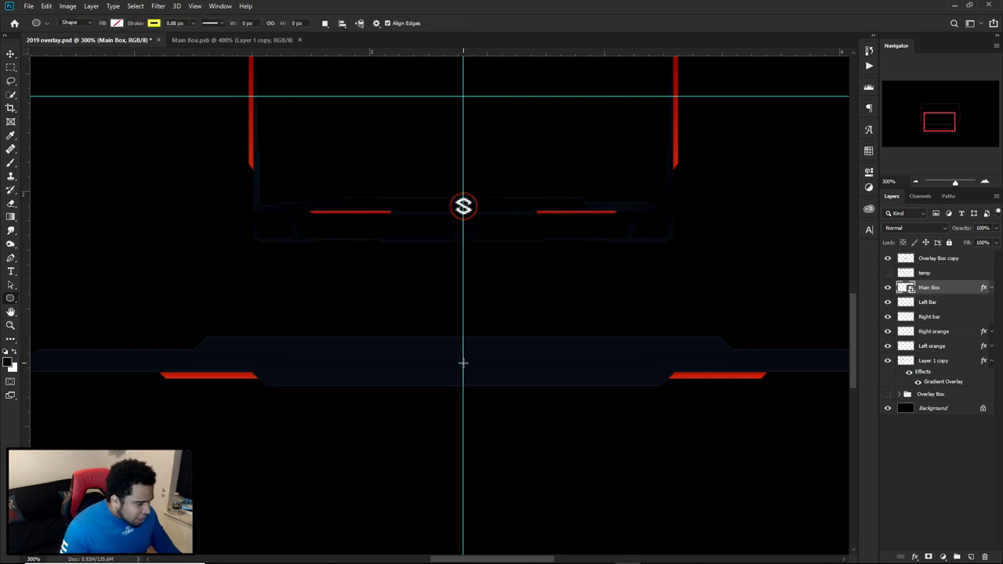
alt+click(463, 363)
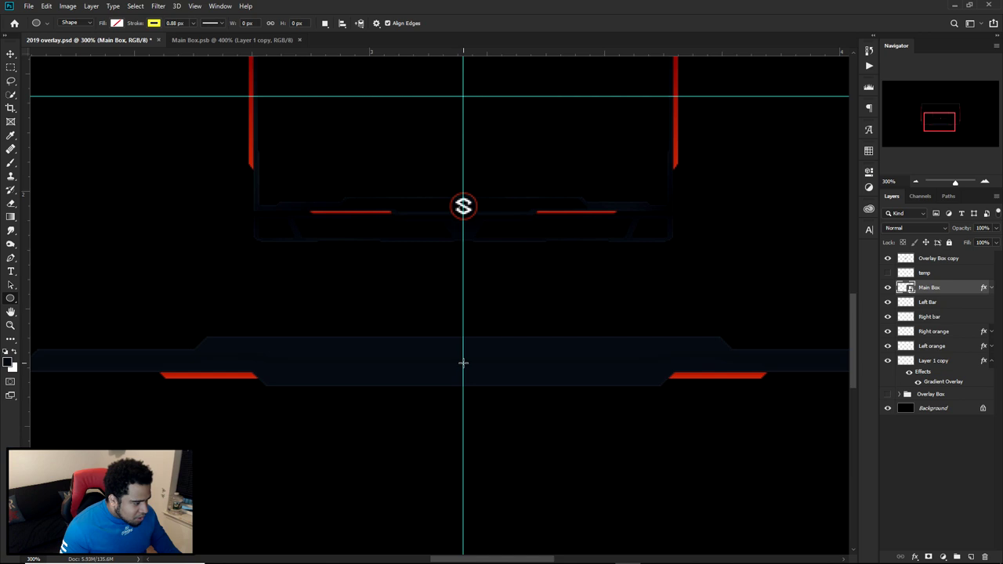
drag(463, 362, 502, 401)
key(v)
key(Up)
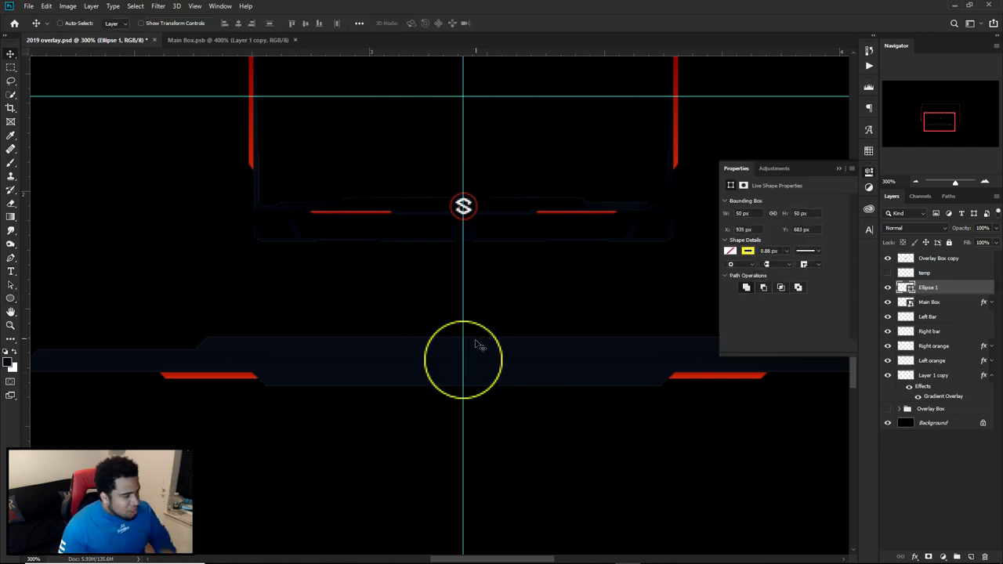
scroll(540, 353, left, 2)
click(869, 172)
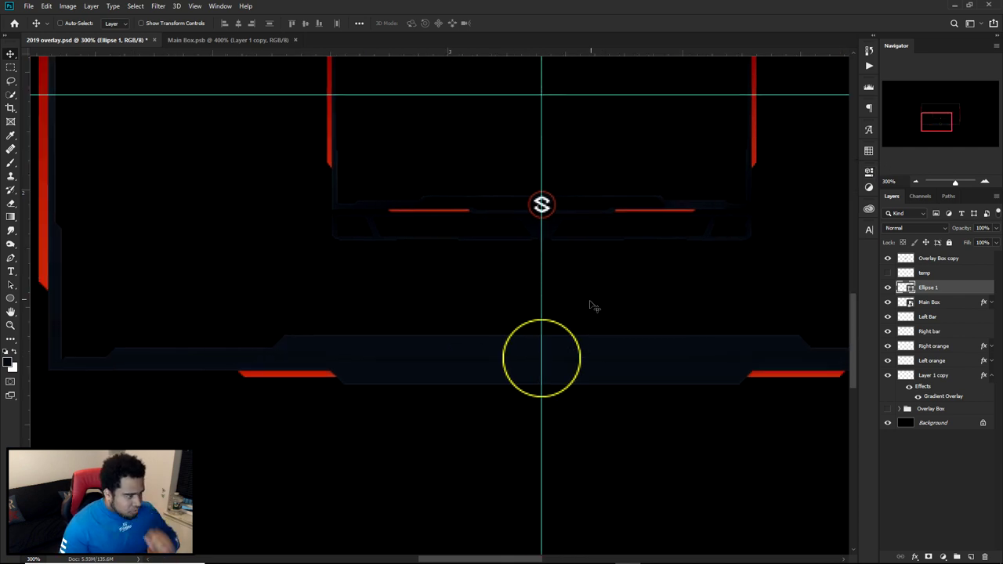
Remove the circle's yellow stroke and give it a near-black solid fill
scroll(567, 352, up, 2)
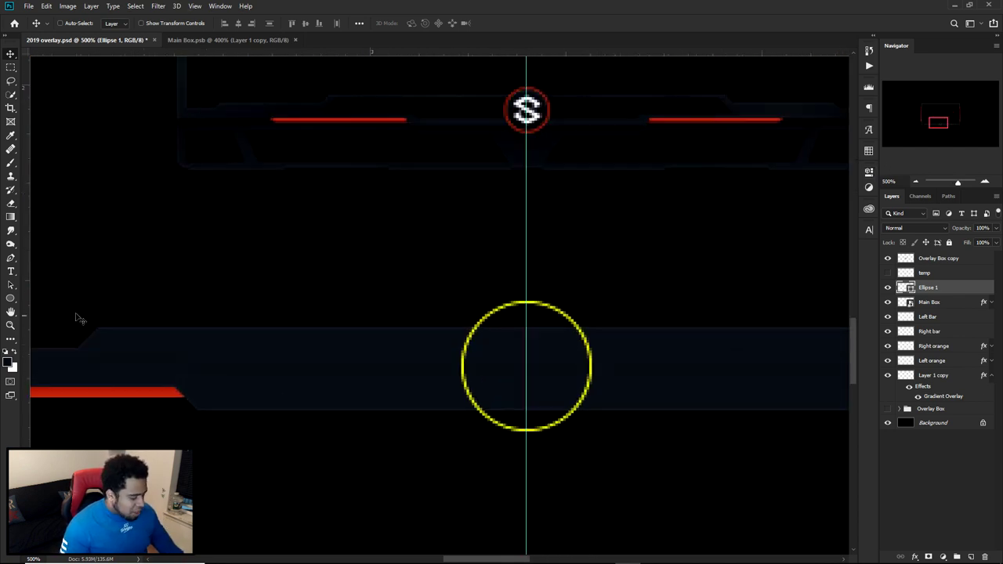
click(11, 298)
click(154, 23)
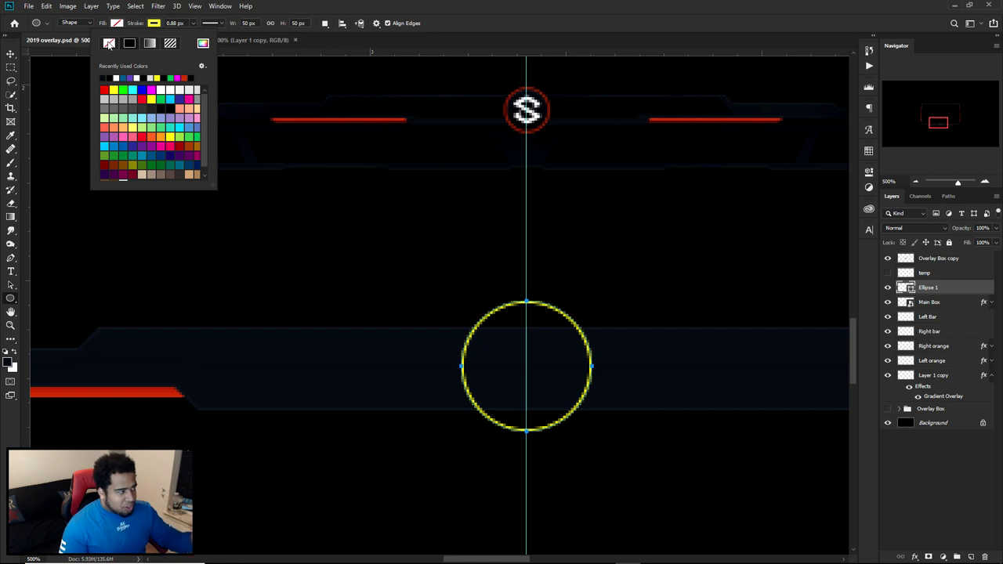
click(108, 44)
click(117, 23)
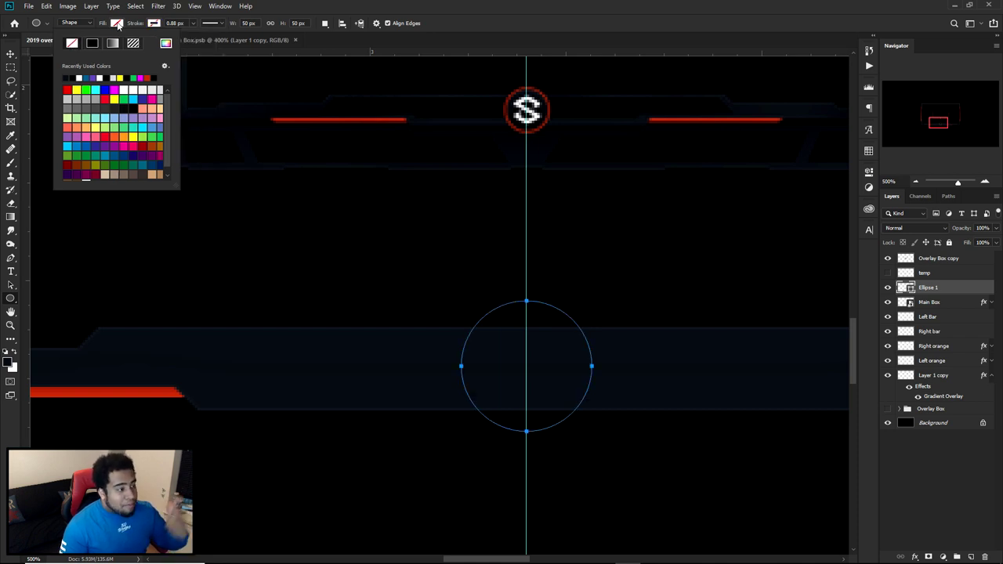
click(123, 109)
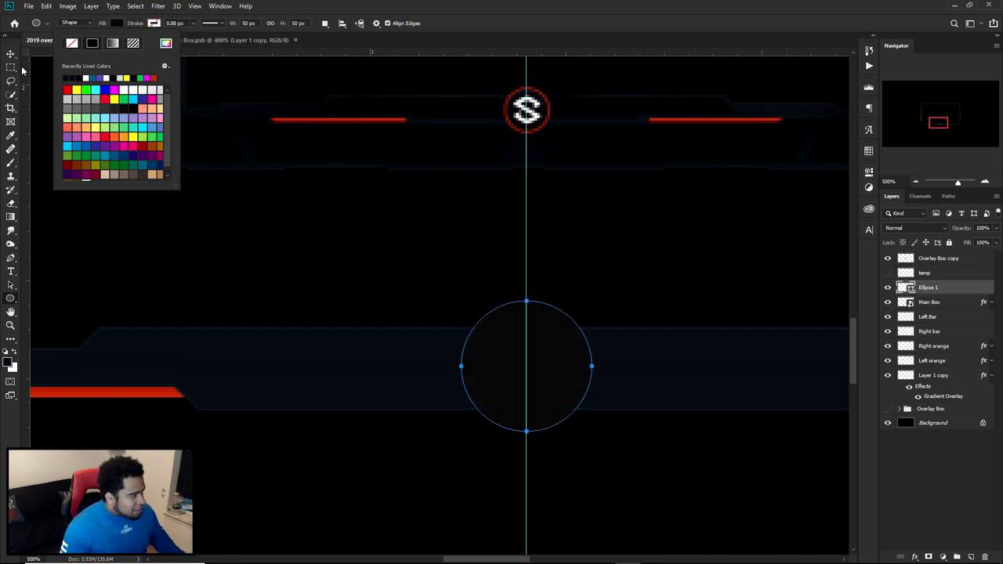
Add a Gradient Overlay to the Ellipse 1 circle layer and open its gradient for editing
click(10, 55)
double_click(983, 289)
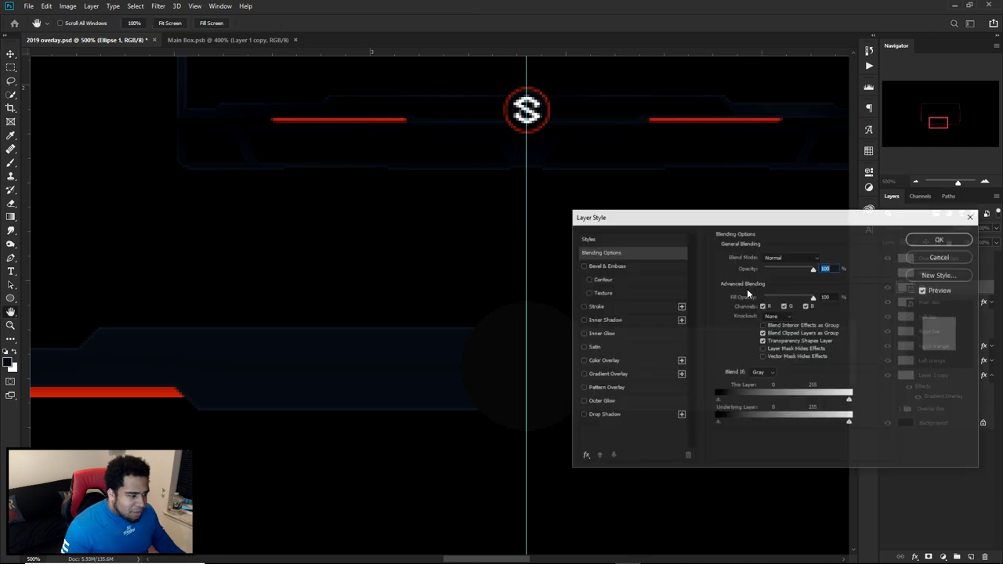
click(607, 374)
click(779, 281)
drag(855, 261, 852, 285)
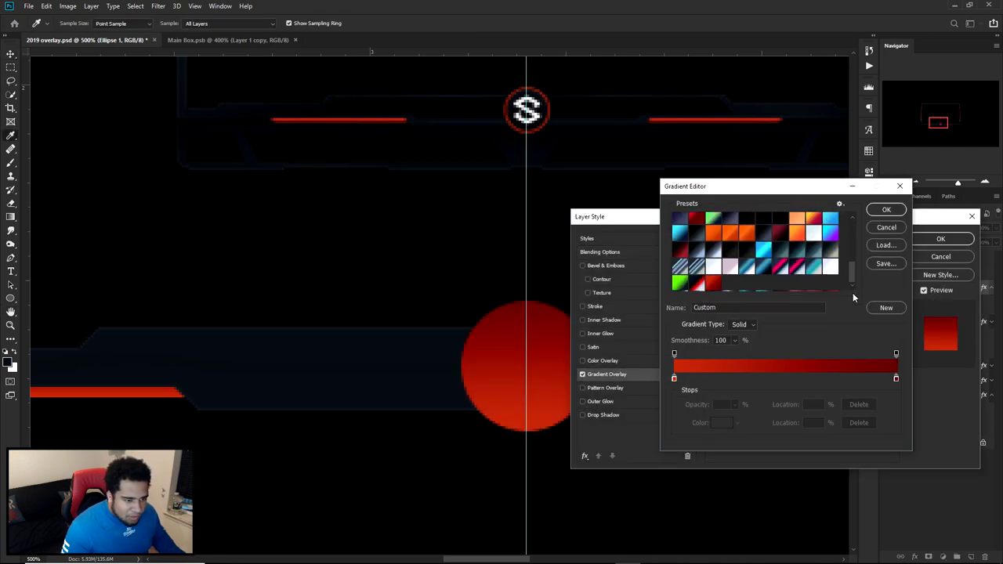
Try several dark preset gradients on the circle and settle on the black to very dark navy one
click(746, 250)
click(761, 238)
click(746, 252)
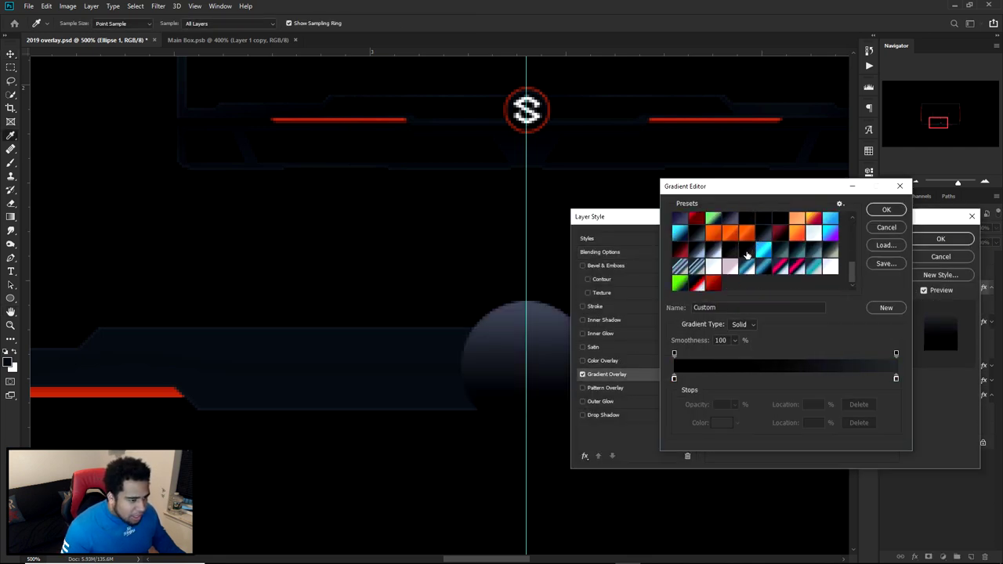
click(728, 252)
click(764, 222)
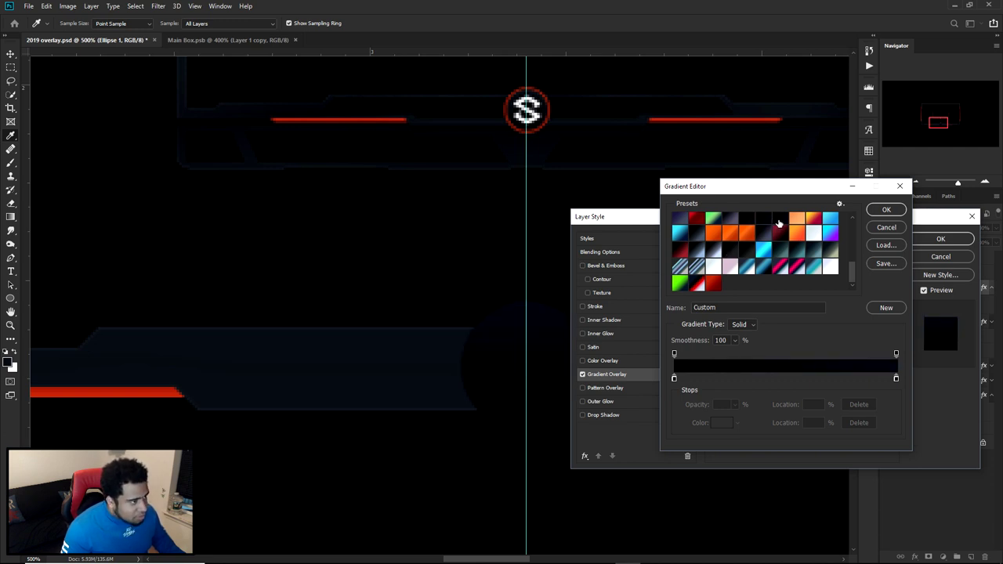
click(701, 238)
click(698, 252)
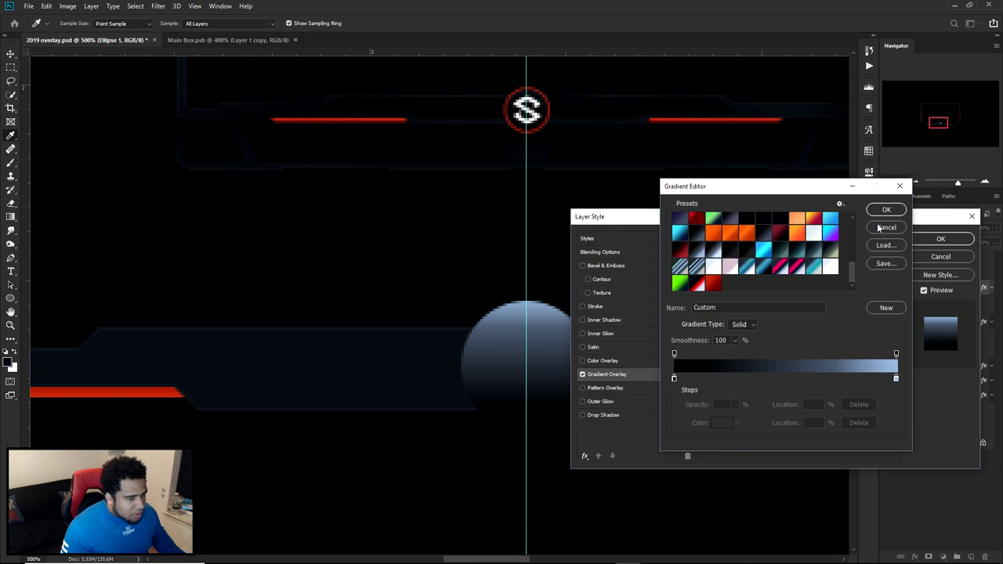
click(782, 219)
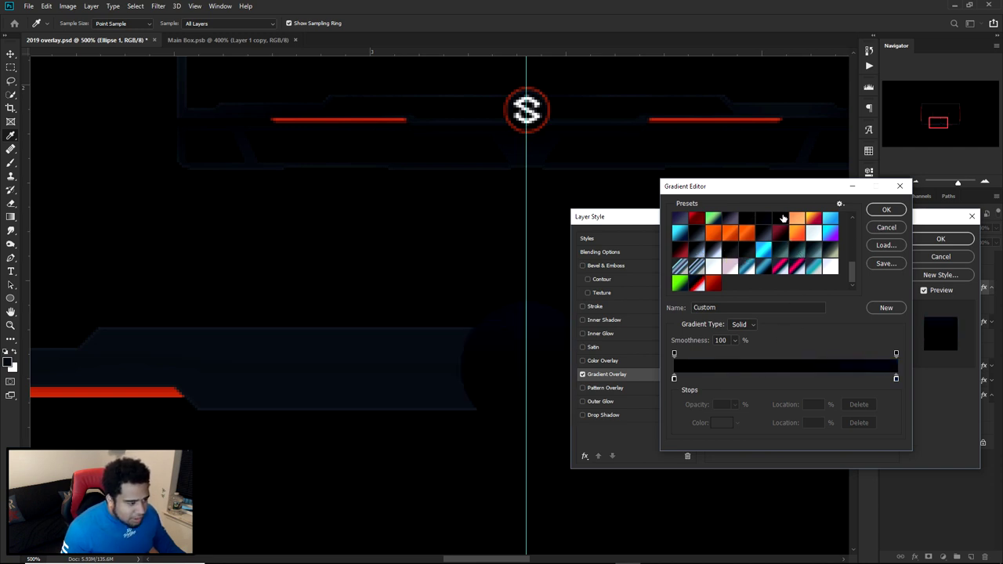
Set the gradient's end colour stop to #0d0e11, keep the start stop's colour, and apply the circle's Gradient Overlay
click(896, 379)
double_click(896, 379)
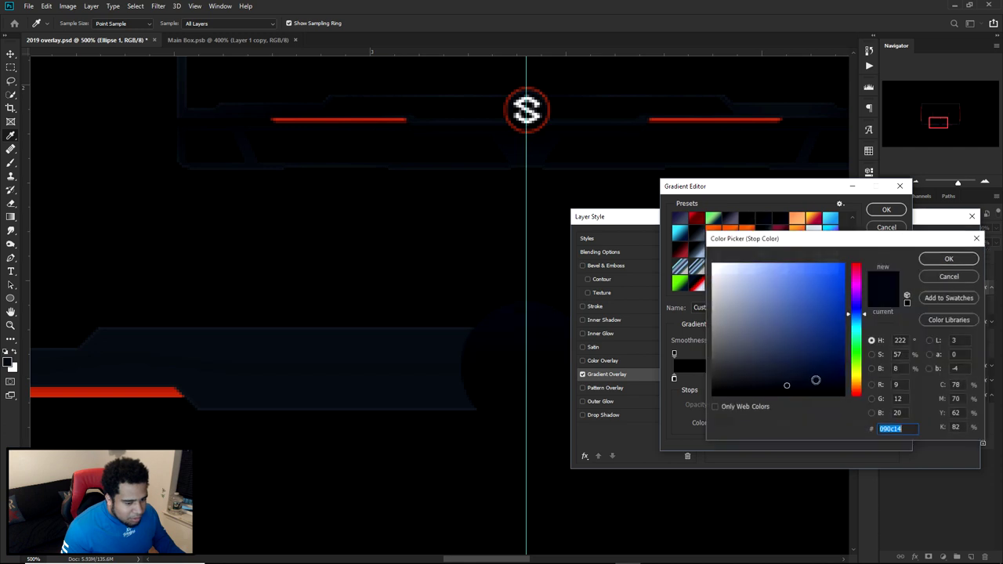
mouse_move(757, 388)
mouse_down()
mouse_move(733, 387)
mouse_move(744, 386)
mouse_up()
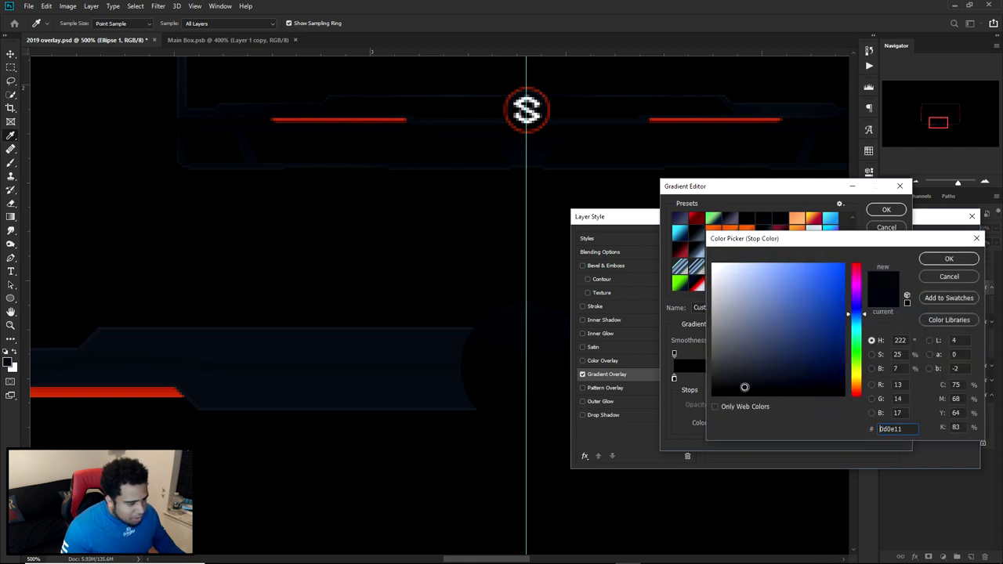
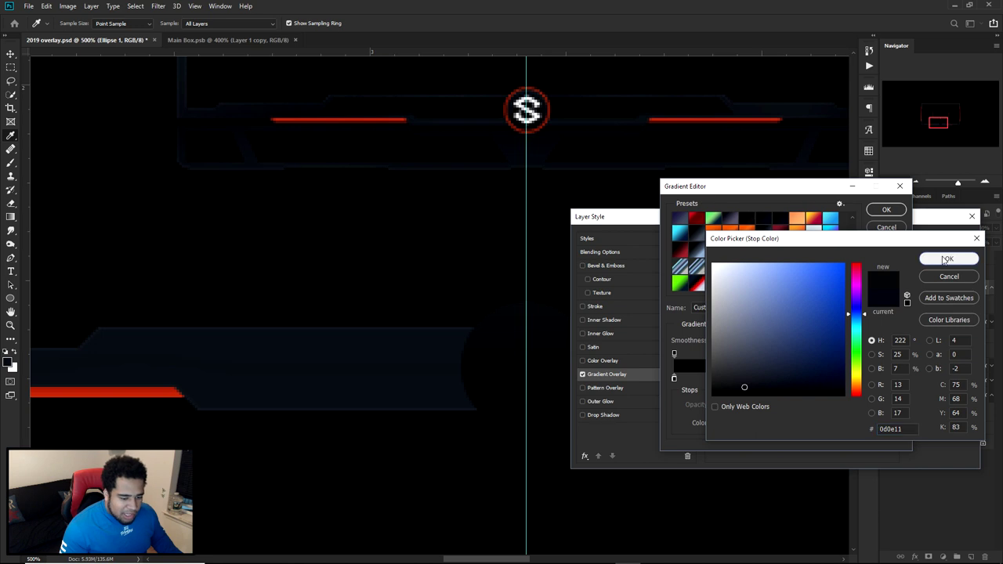
click(946, 259)
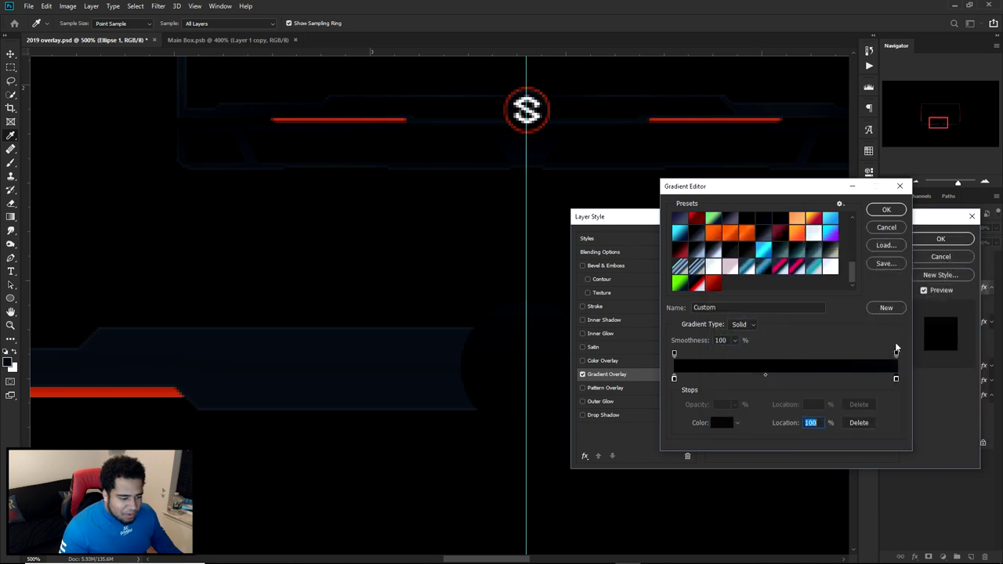
double_click(673, 377)
click(971, 259)
click(886, 209)
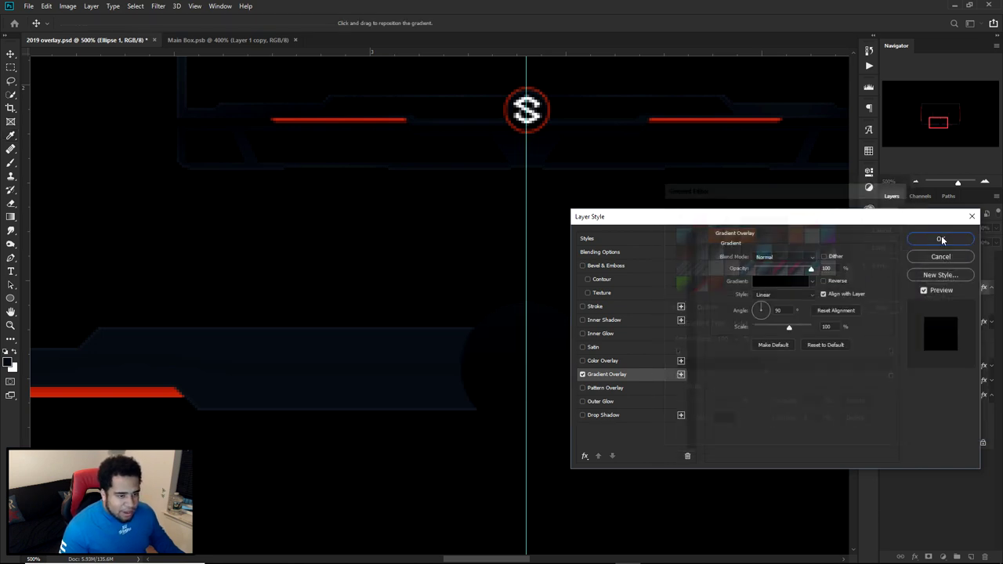
click(942, 239)
Collapse the Ellipse 1 layer's effects list and duplicate the circle directly above the original
drag(548, 329, 669, 329)
key(ctrl+z)
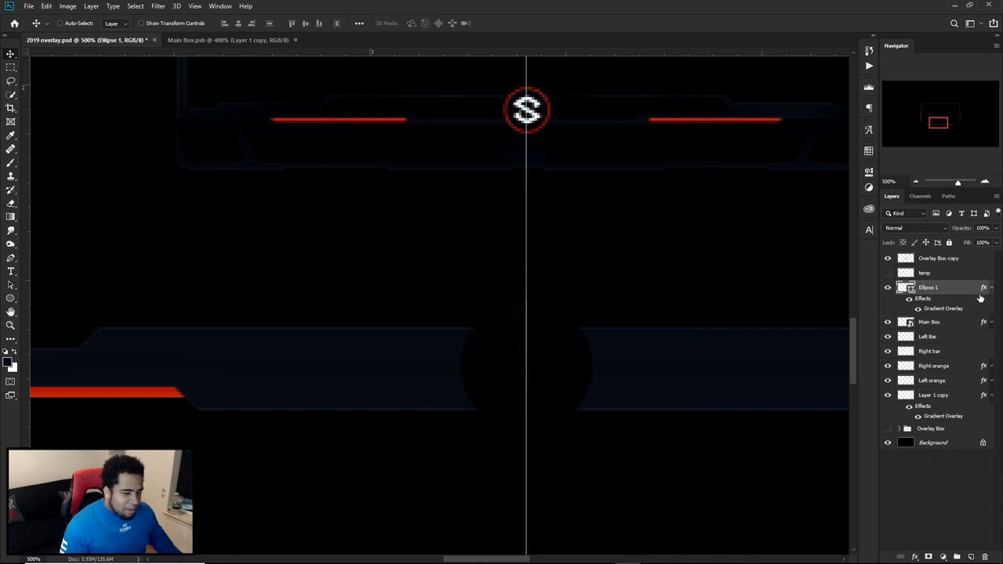
click(991, 288)
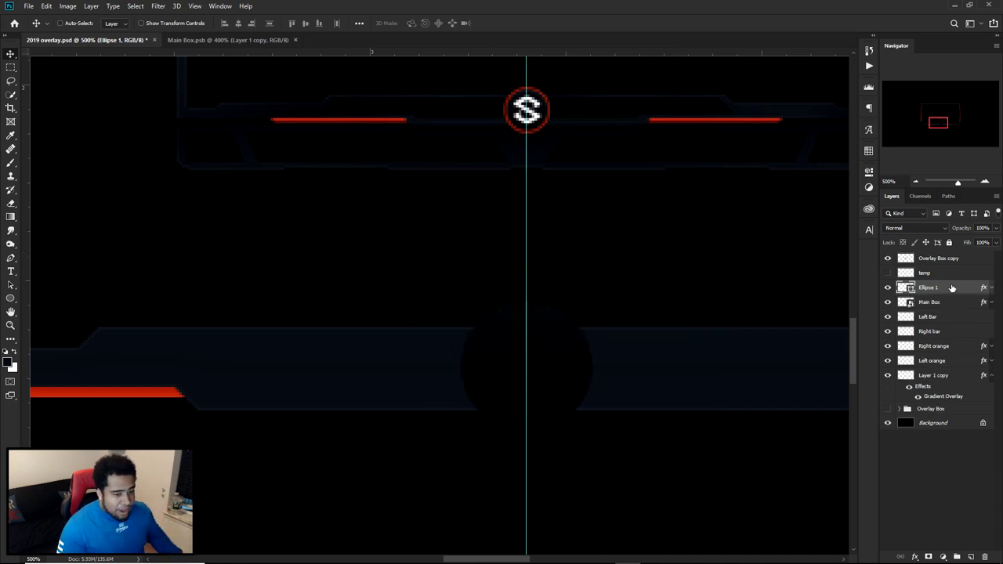
alt+drag(962, 292, 957, 297)
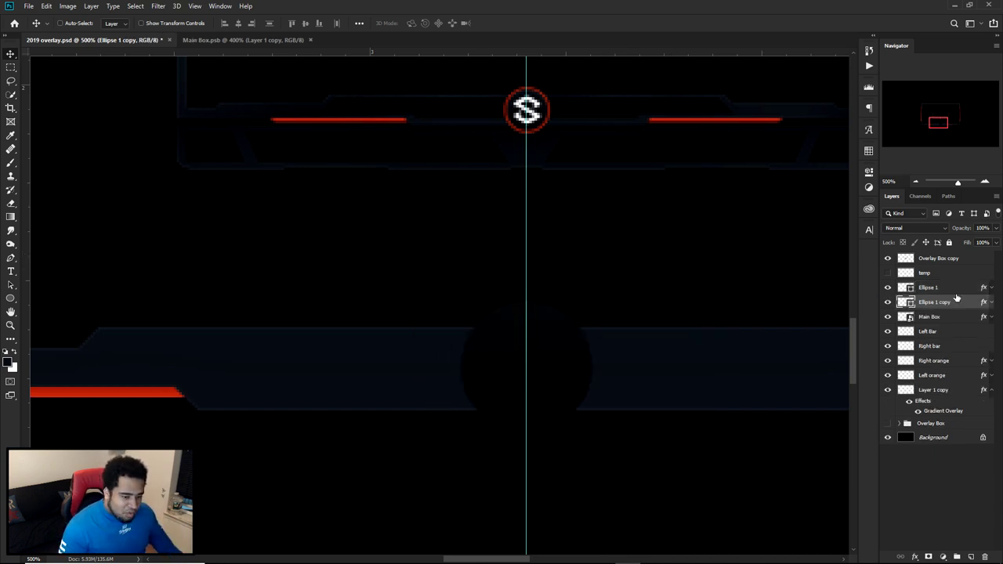
key(ctrl+bracketright)
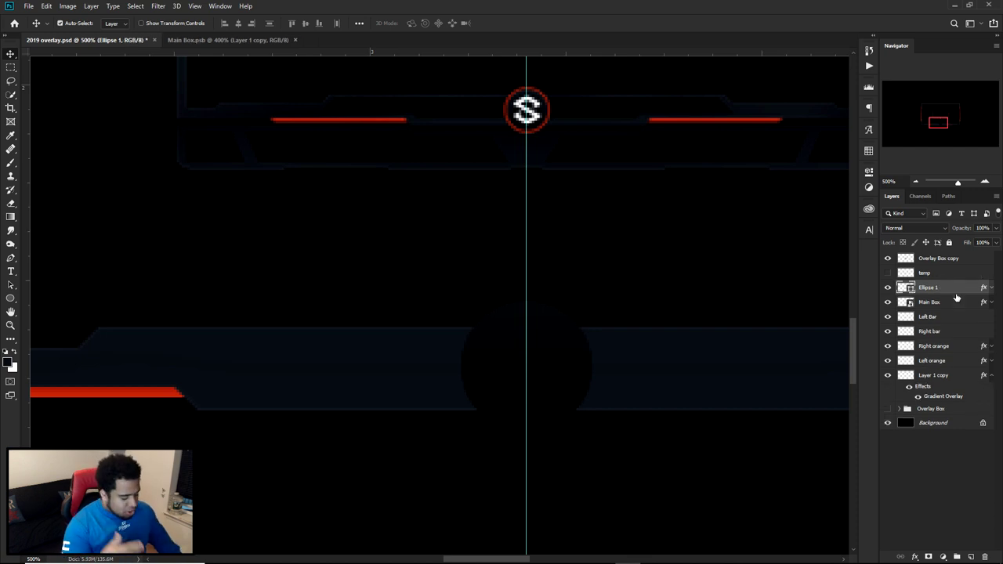
Rename the original circle layer Circle and its copy Circle Stroke, then place Circle Stroke below Circle
double_click(934, 302)
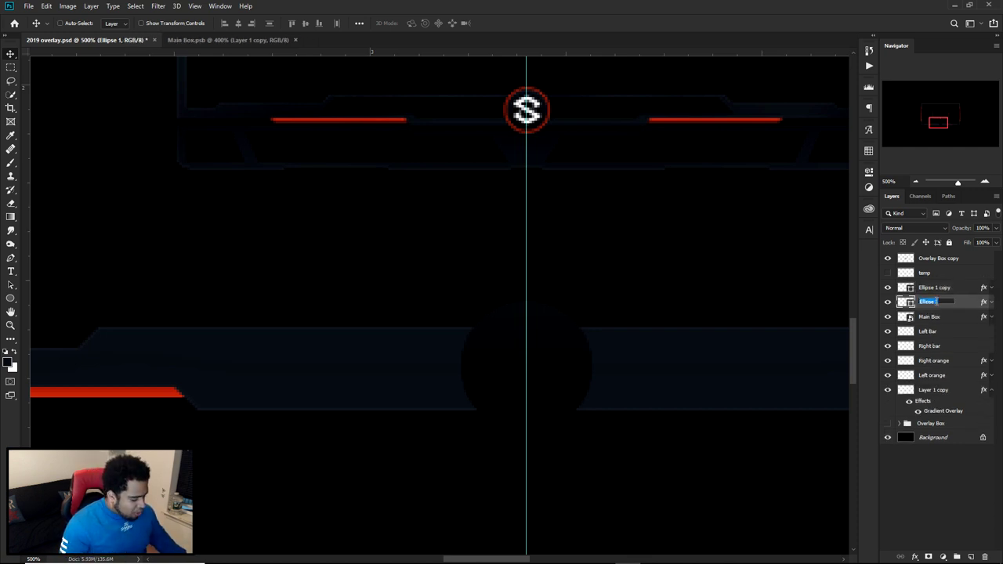
text(circle)
key(ctrl+a)
text(Ciircle)
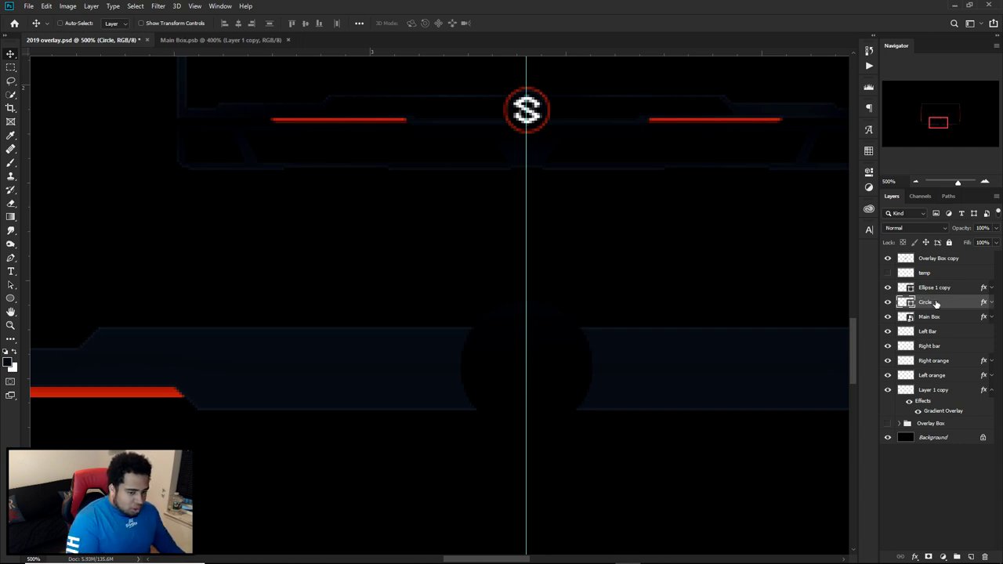
double_click(940, 286)
text(Circle Stroke)
key(Return)
drag(943, 289, 952, 314)
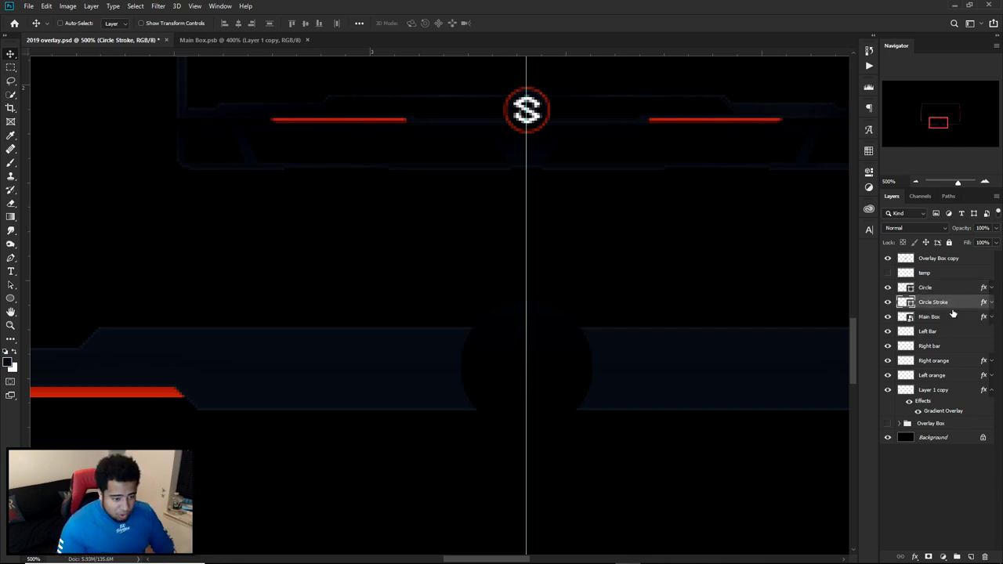
Turn off Circle Stroke's Gradient Overlay and set the shape's fill to none
click(991, 302)
drag(601, 314, 460, 318)
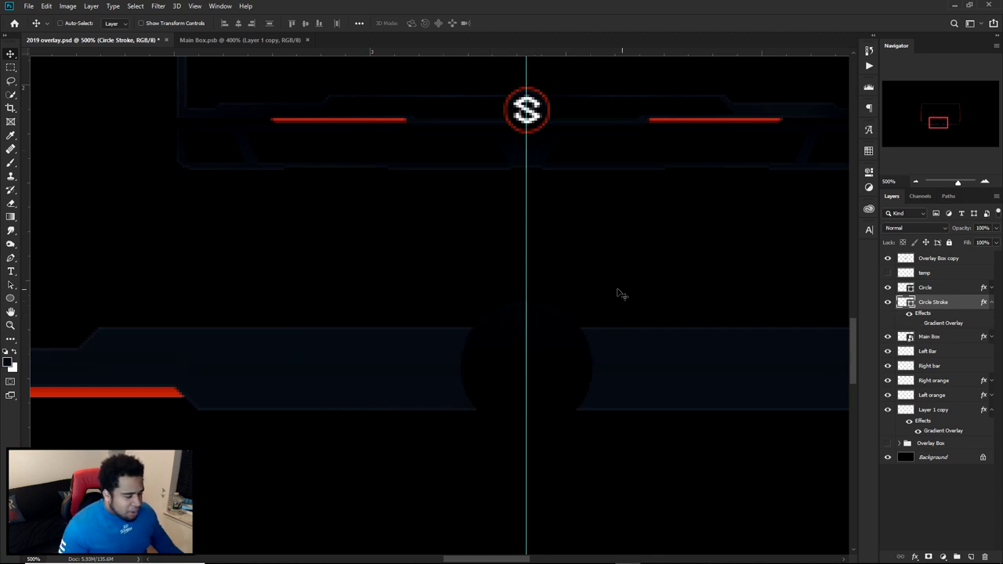
key(u)
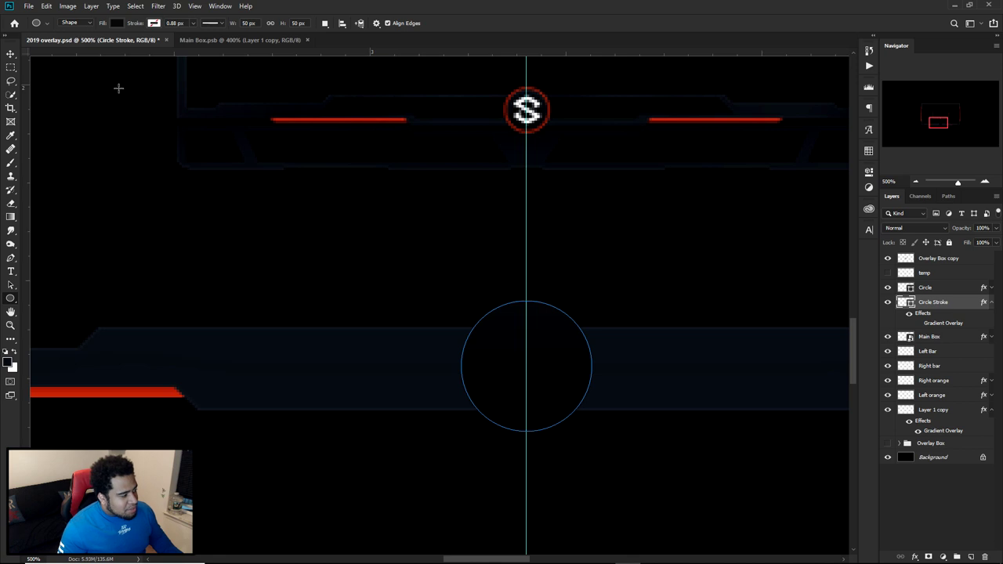
click(115, 24)
click(76, 46)
Give Circle Stroke a 2 px solid stroke in red #bb2e0c sampled from the bottom red strip
click(156, 24)
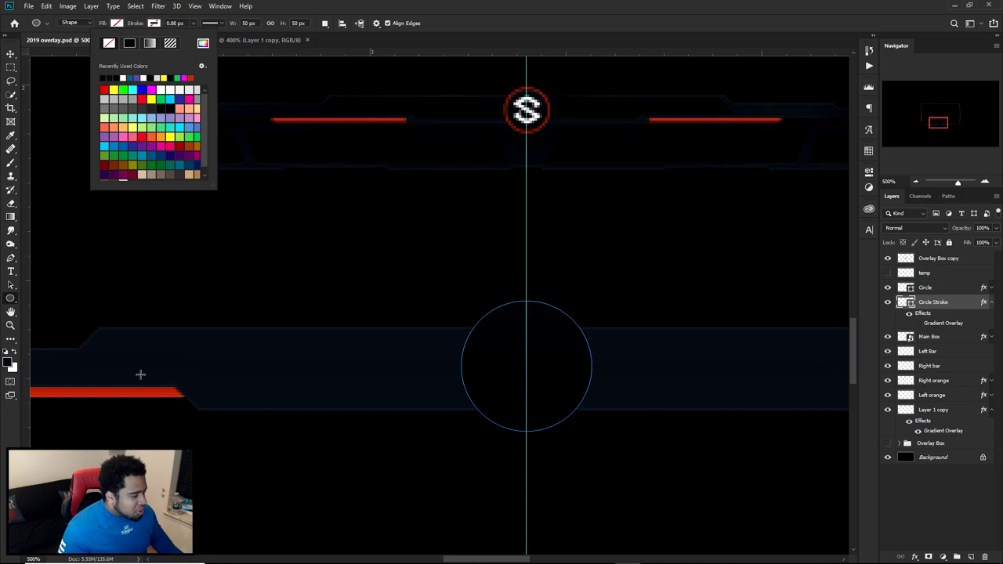
click(203, 43)
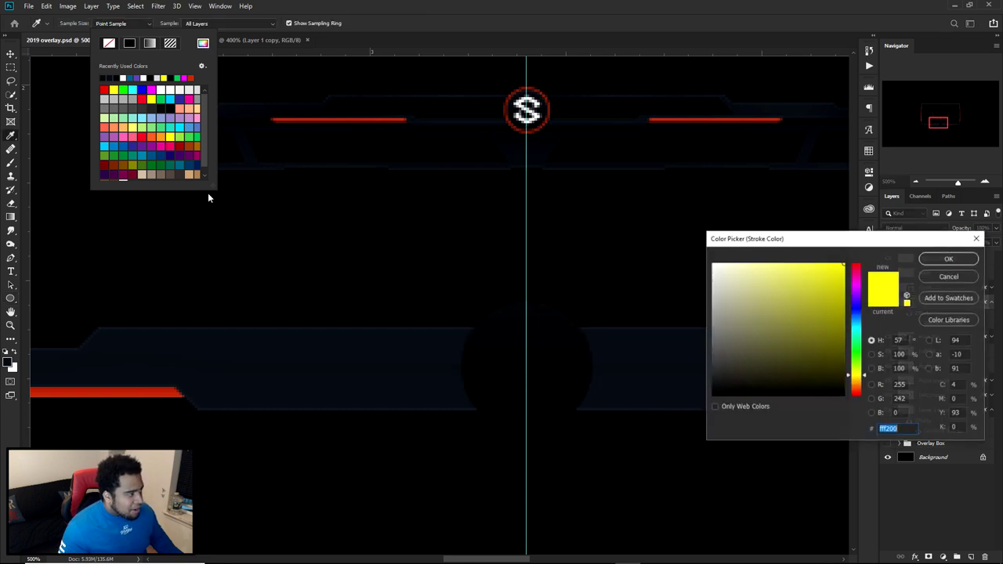
click(145, 386)
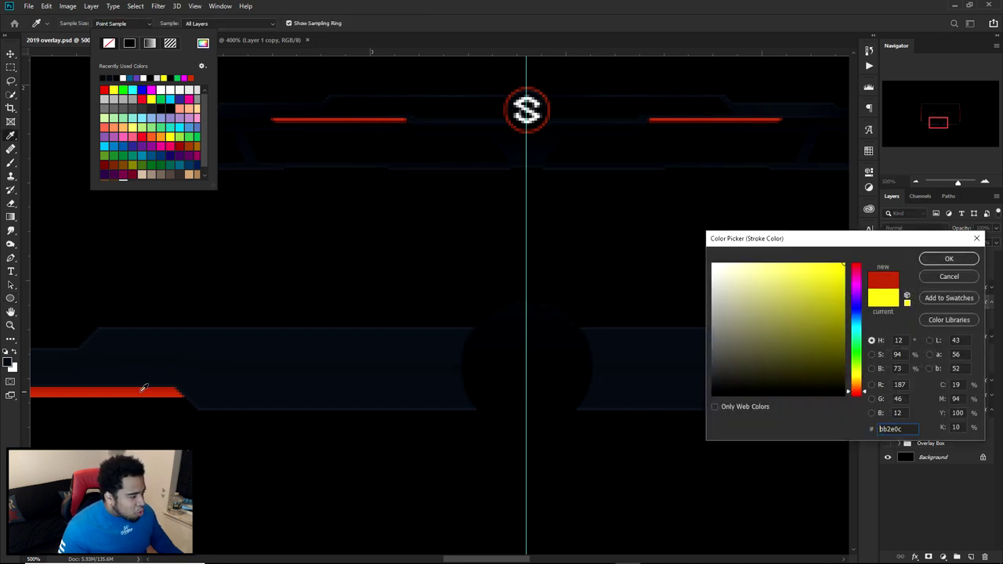
click(947, 258)
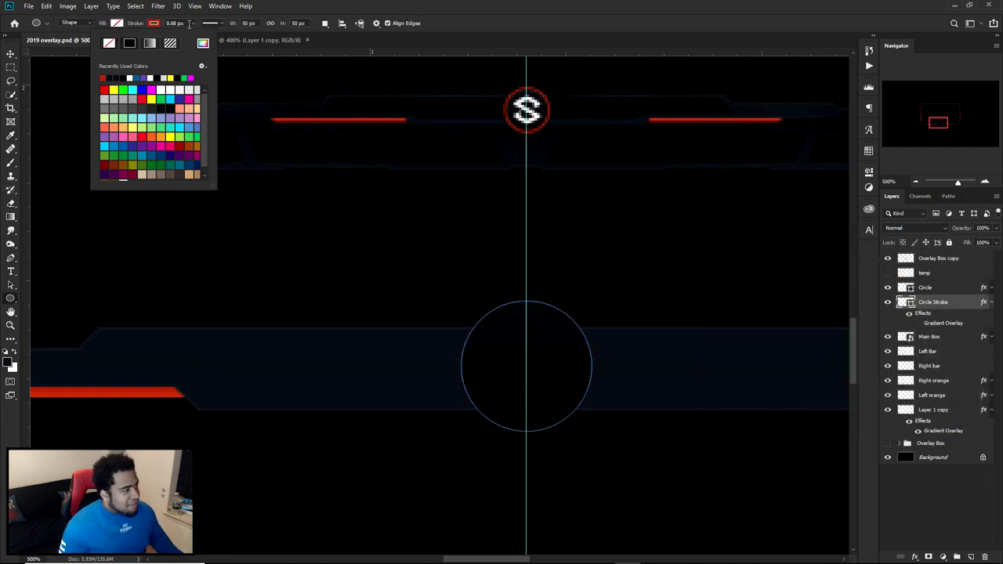
click(186, 24)
text(2)
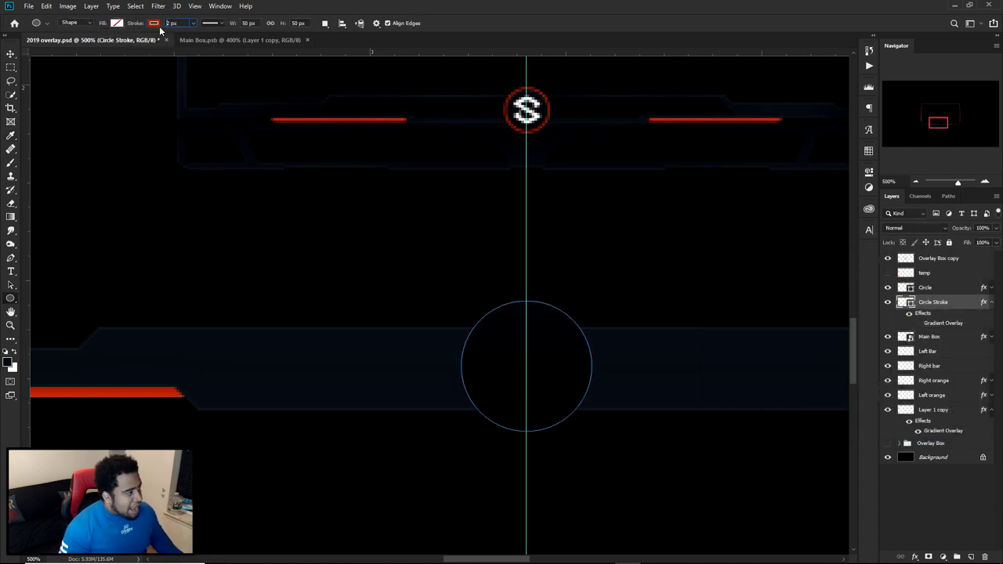
Align Circle Stroke's stroke to the outside of its path
click(209, 24)
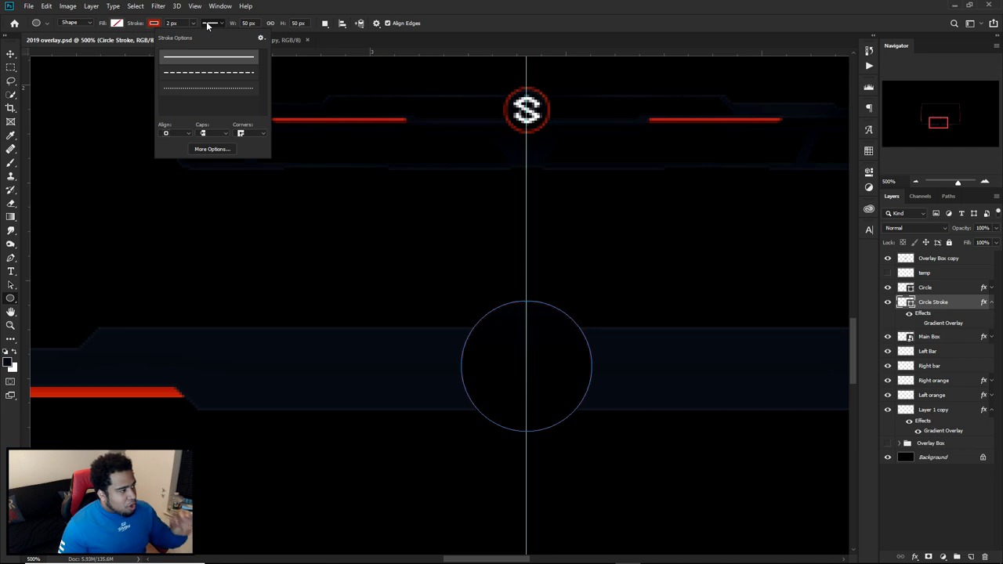
click(179, 133)
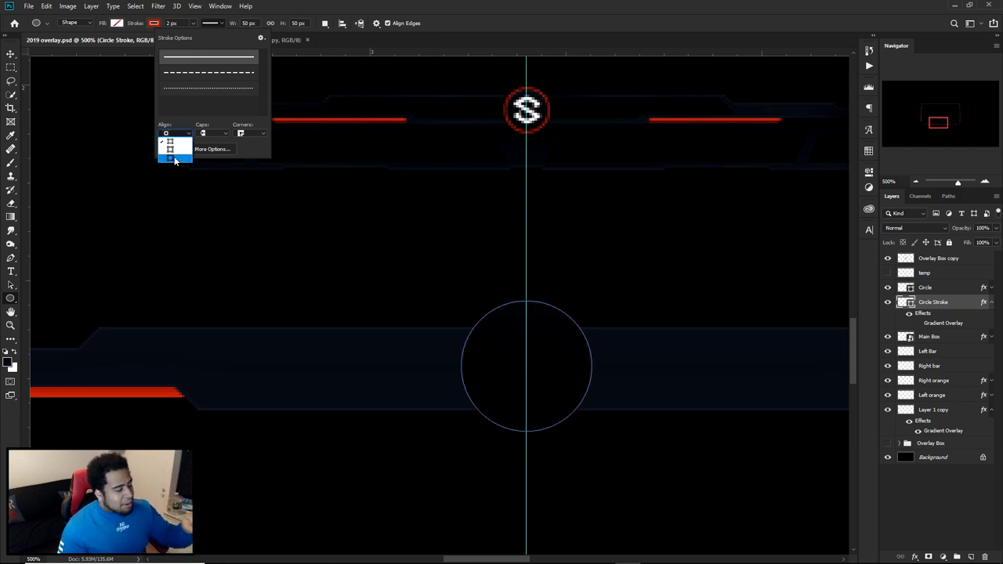
click(174, 159)
click(11, 54)
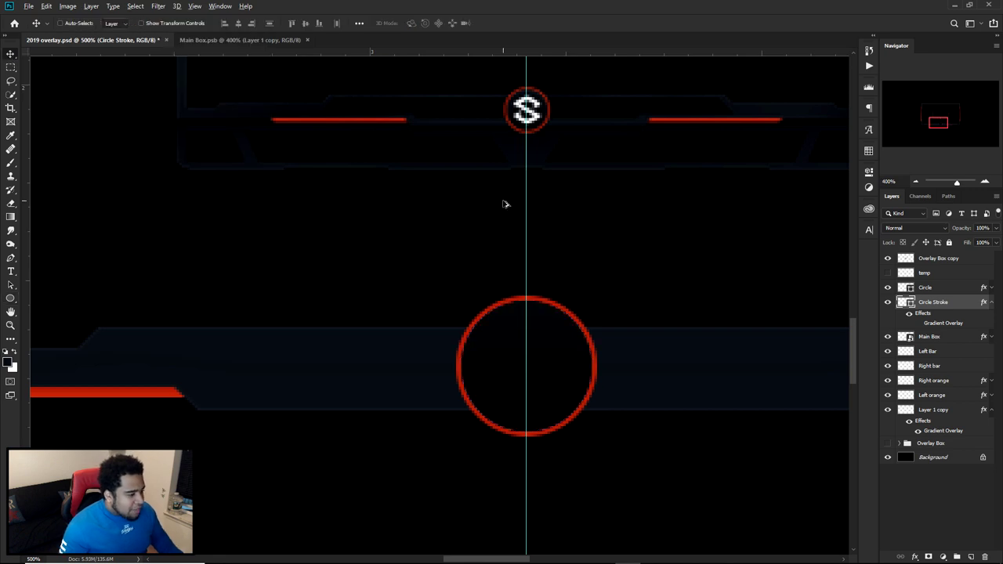
Hide the guides and collapse the effects lists of the Circle Stroke and Layer 1 copy layers
key(ctrl+1)
key(ctrl)
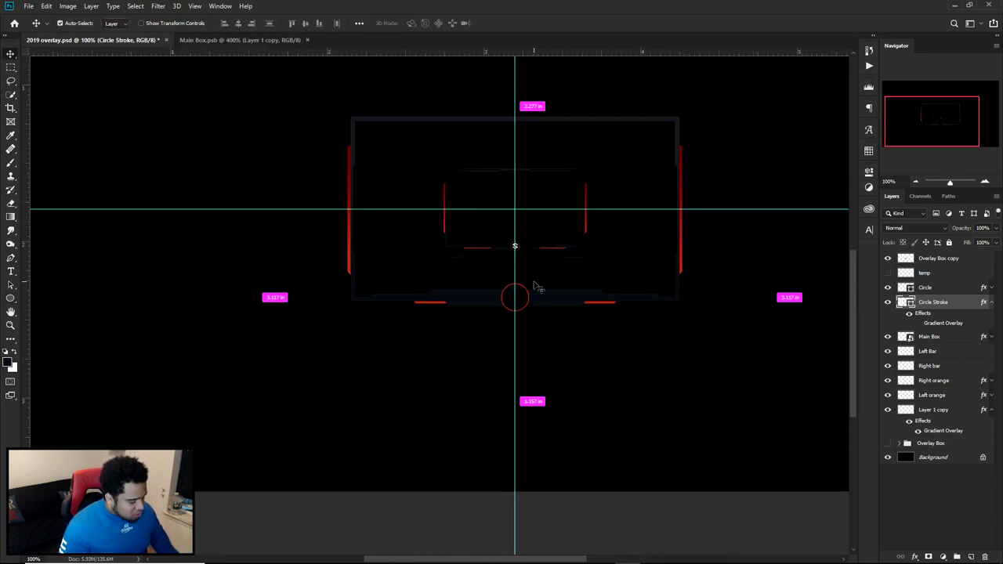
drag(533, 286, 534, 384)
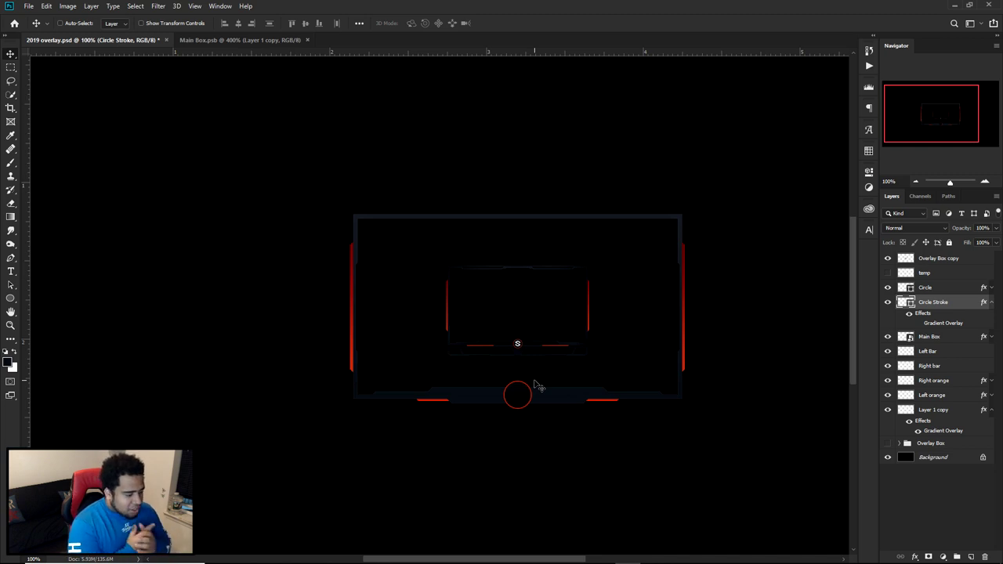
scroll(479, 391, up, 2)
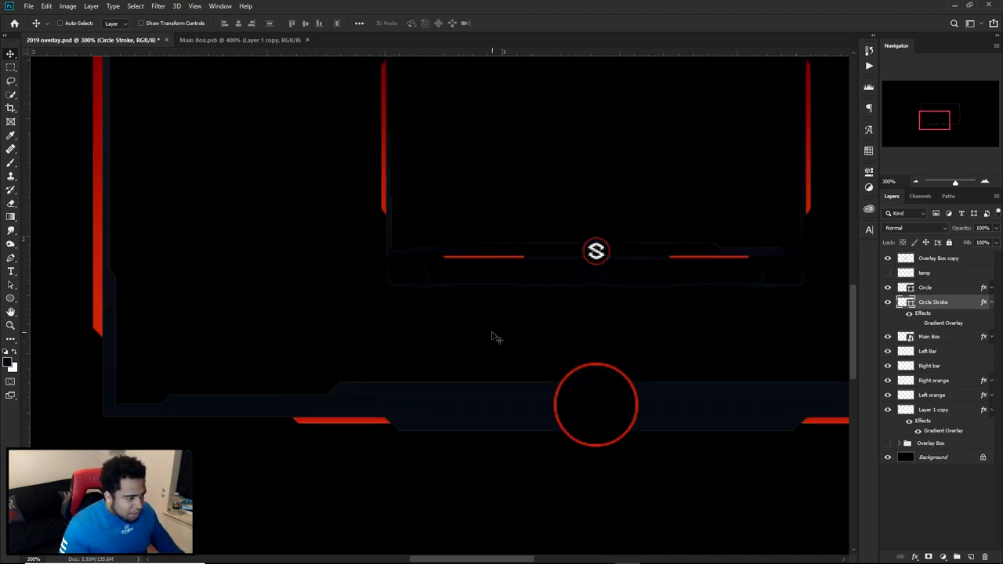
drag(551, 392, 506, 385)
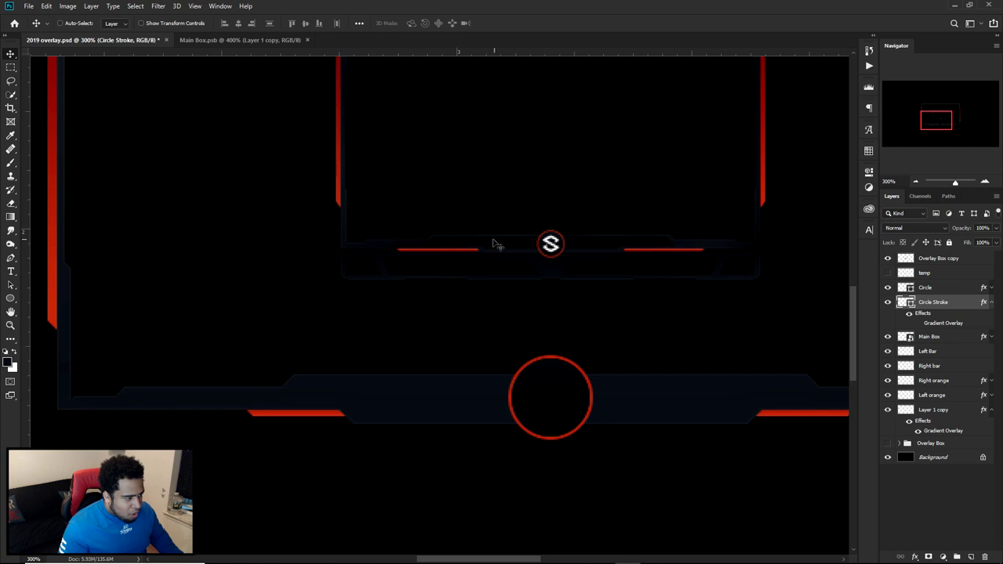
click(991, 304)
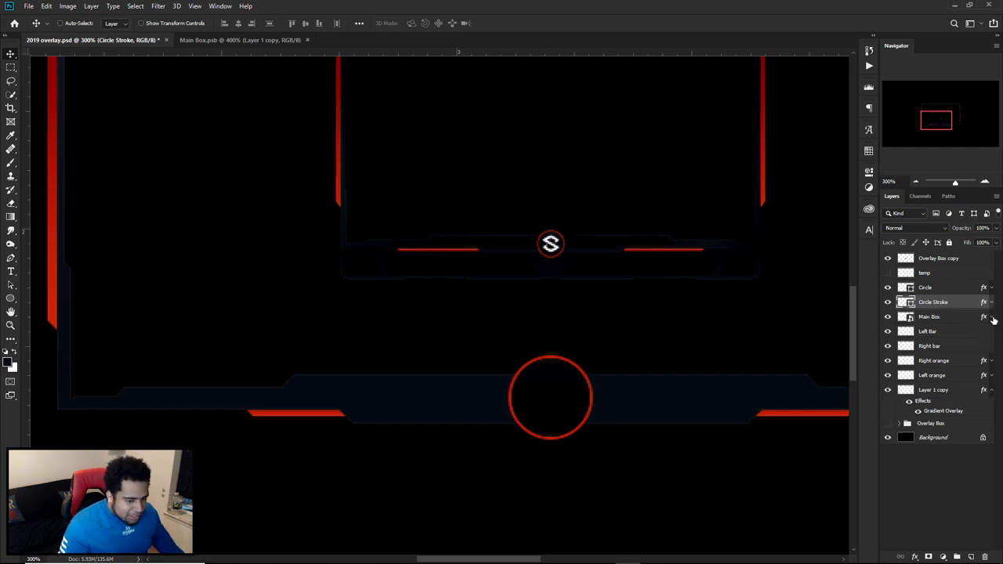
click(985, 393)
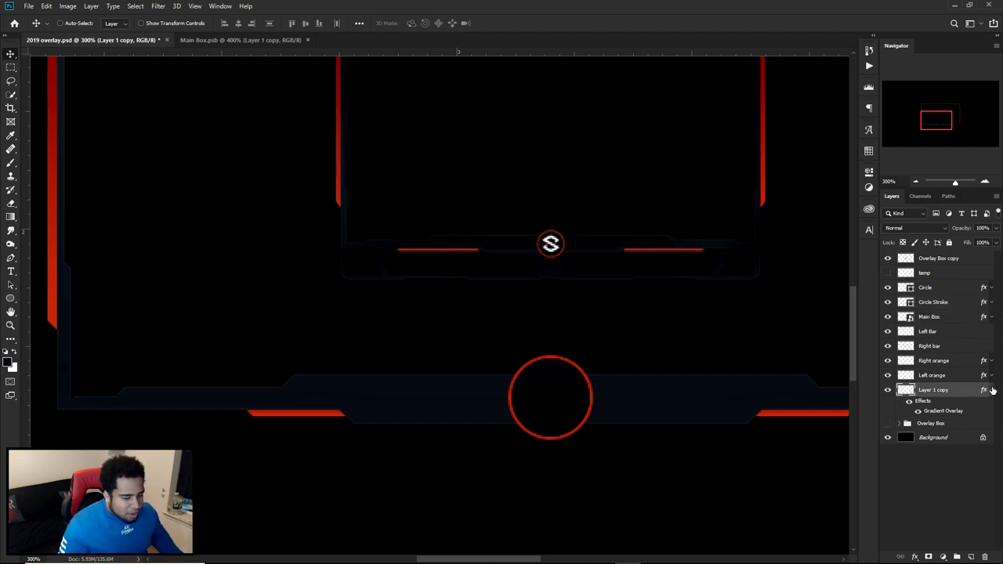
click(991, 389)
Rename the Layer 1 copy layer holding the bottom red strips as "orange bottom ar"
click(888, 389)
click(887, 389)
double_click(947, 389)
text(ora)
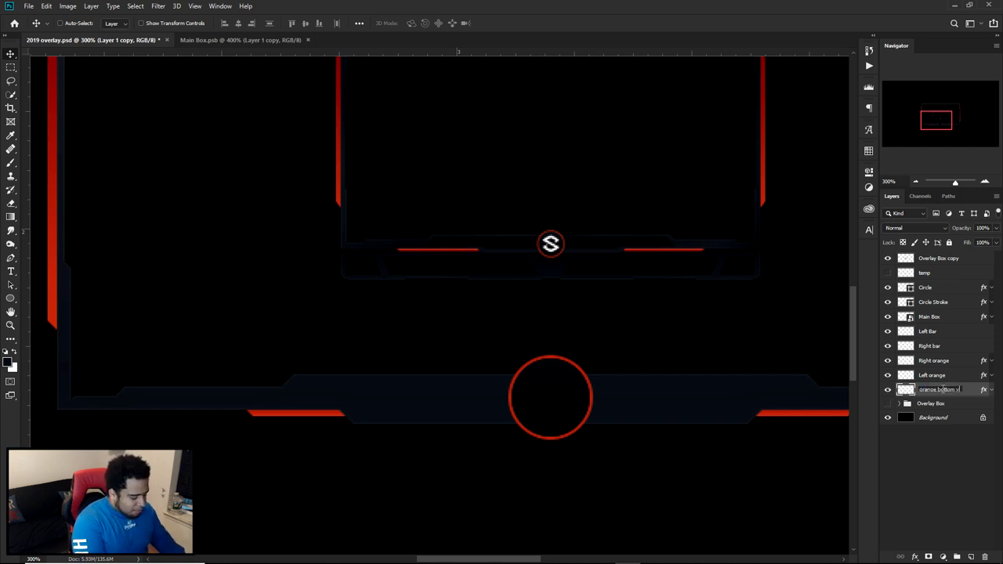
text(nge bottom ar)
key(Return)
On a new layer above the Overlay Box group, start a pen path running horizontally left from the centre guide just inside the bottom panel's upper edge
ctrl+click(970, 556)
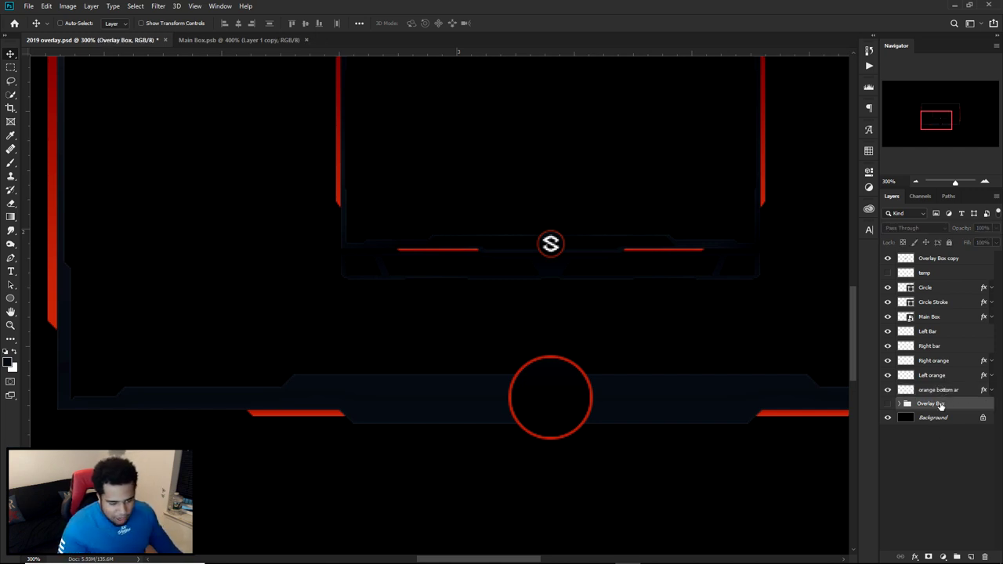
key(p)
key(ctrl+semicolon)
alt+scroll(521, 408, up, 1)
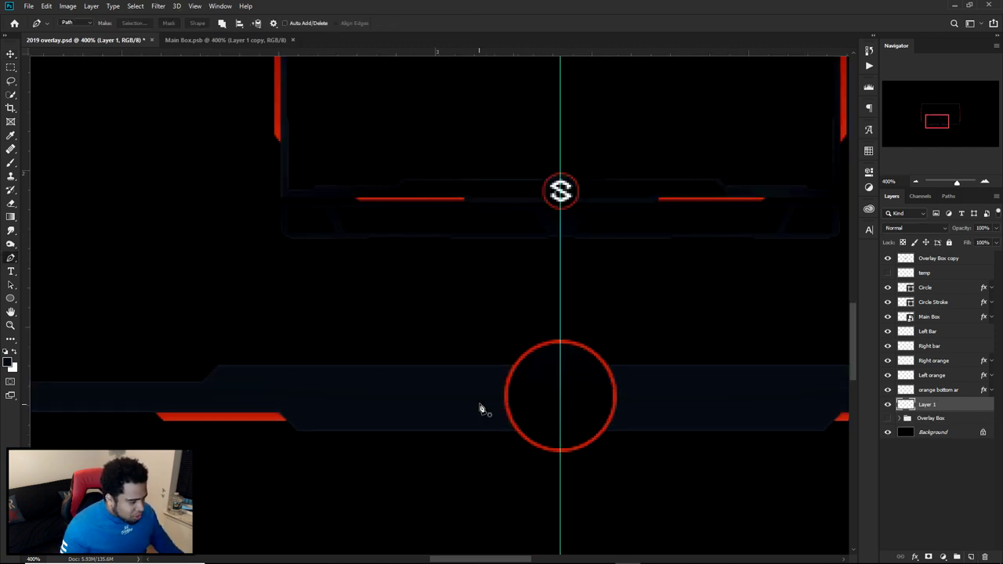
click(559, 377)
click(224, 375)
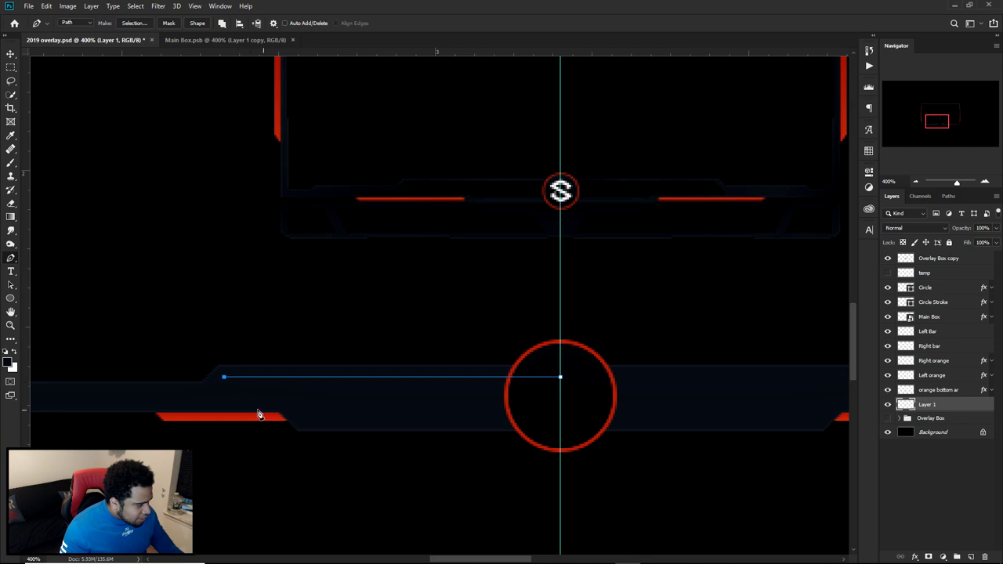
drag(193, 364, 609, 427)
key(Up)
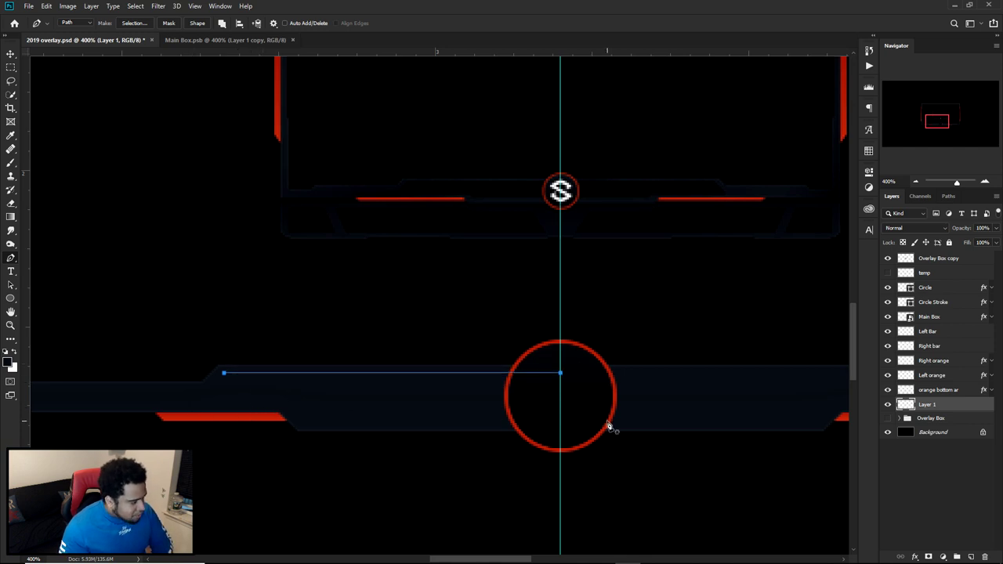
ctrl+click(238, 356)
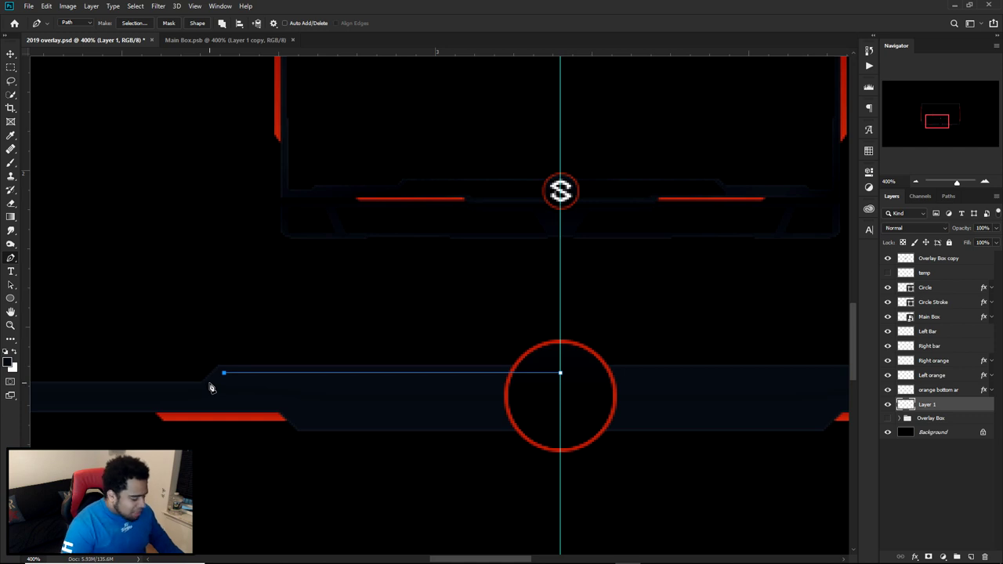
Continue the path around the bottom panel's left half, following its angled corners with a small inset, and finish it at the centre guide
click(206, 390)
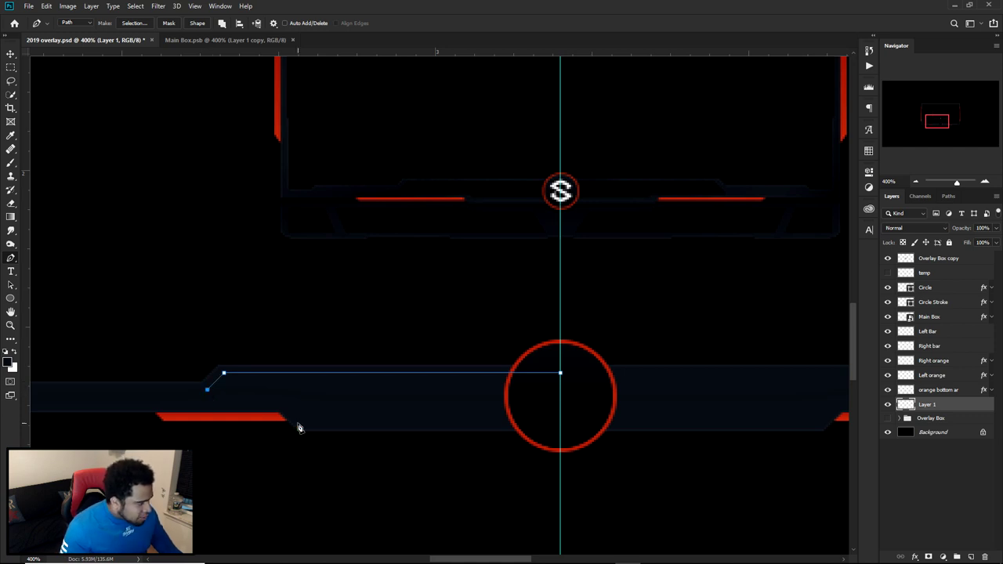
key(ctrl+z)
click(199, 398)
key(ctrl+z)
click(193, 405)
click(297, 404)
key(ctrl+z)
click(288, 404)
click(307, 423)
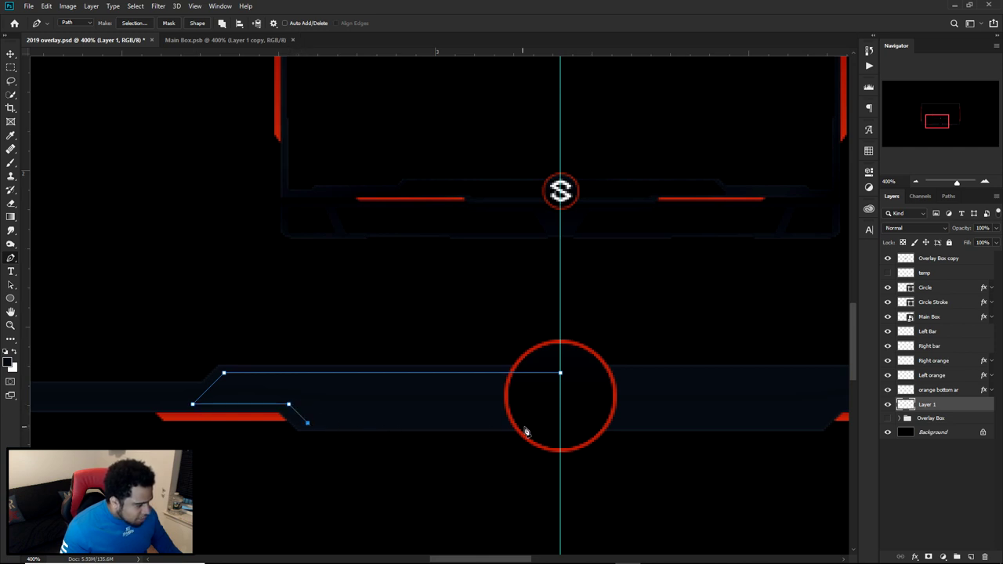
click(560, 423)
Fill the bottom panel's inset path with color #050505 at 100% opacity
right_click(625, 339)
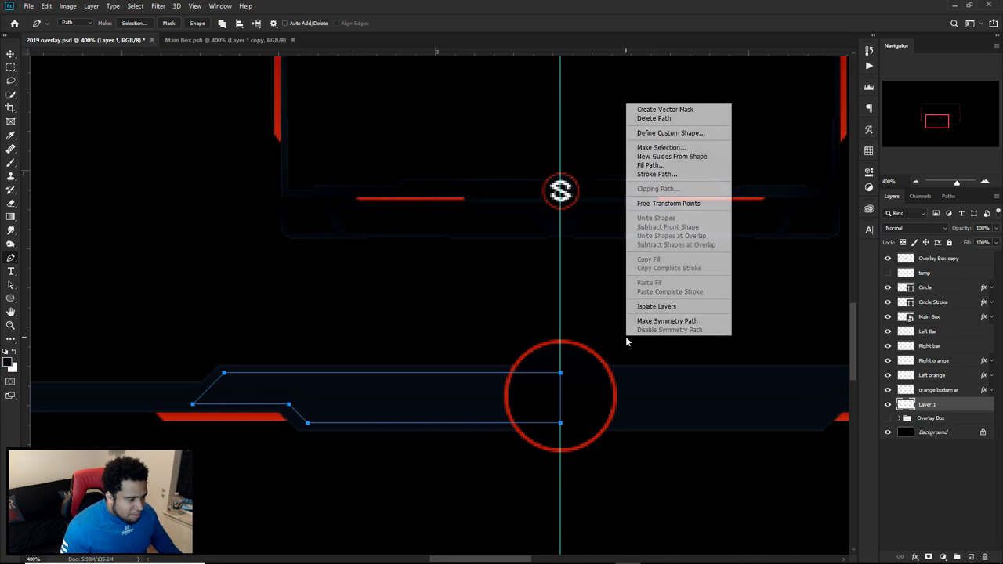
click(650, 166)
click(724, 198)
click(697, 228)
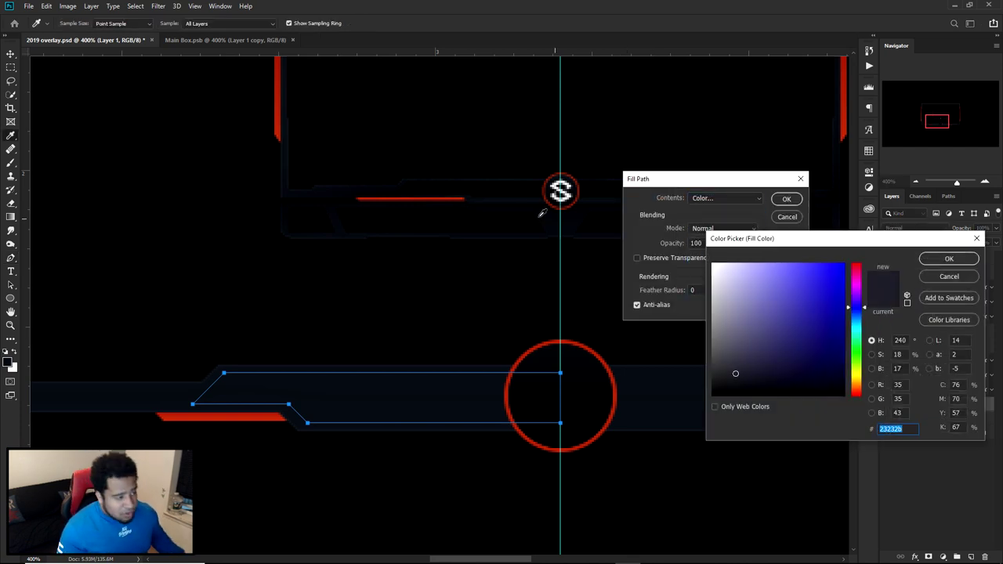
text(050505)
click(948, 259)
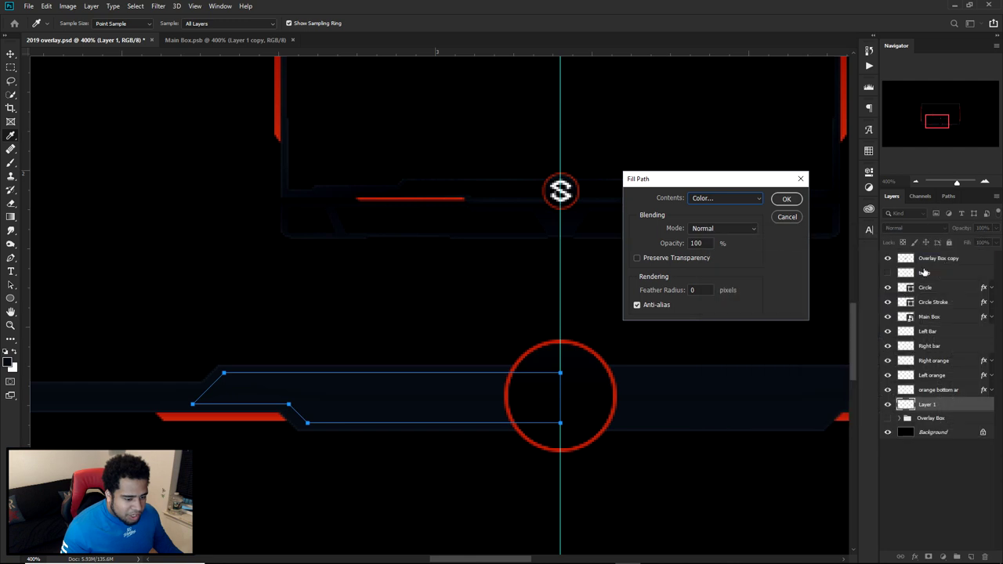
click(723, 197)
click(724, 227)
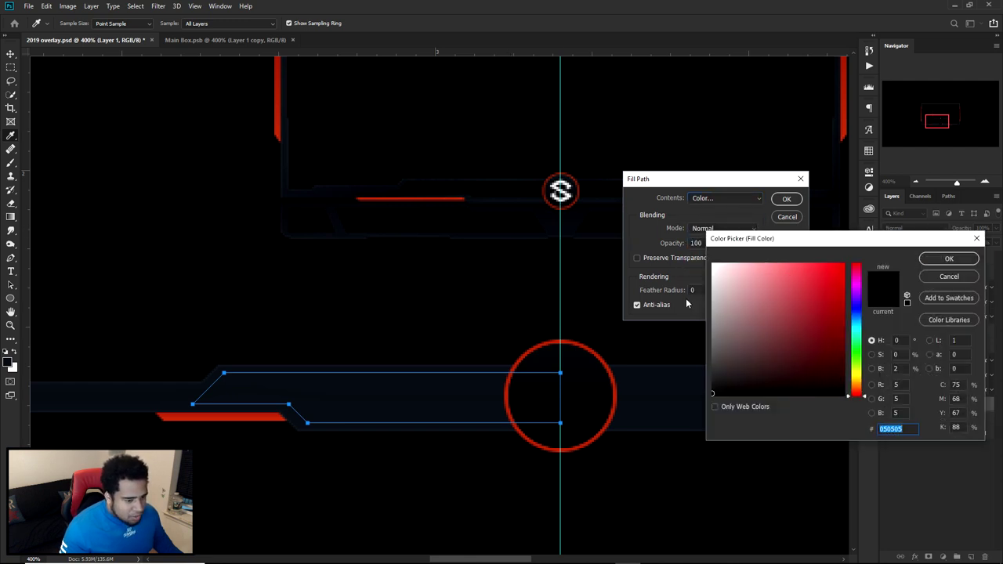
click(931, 260)
click(786, 198)
Delete the inset path and move Layer 1 directly above the Main Box layer
right_click(488, 318)
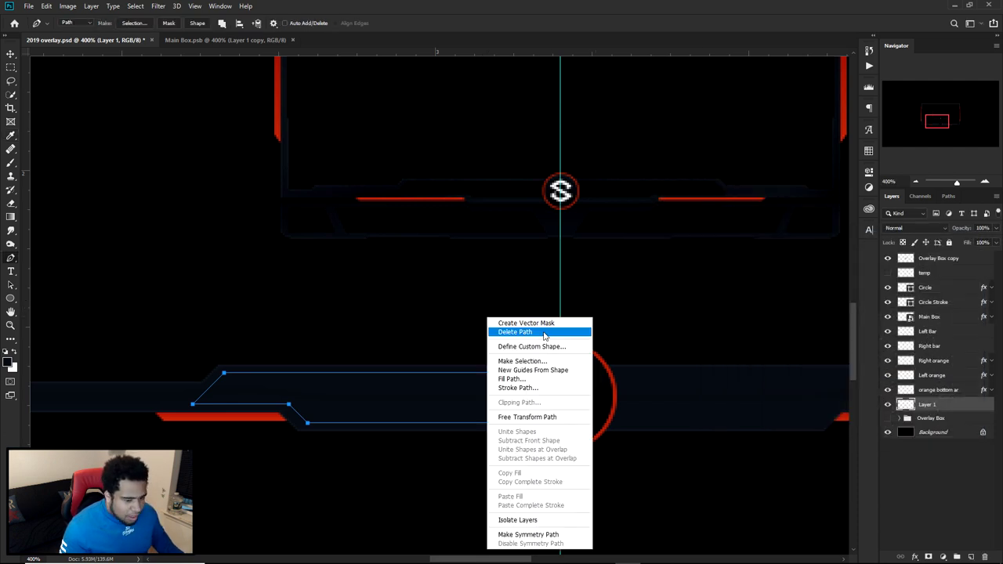
click(545, 336)
mouse_move(936, 407)
mouse_down()
mouse_move(934, 280)
mouse_move(945, 323)
mouse_up()
key(v)
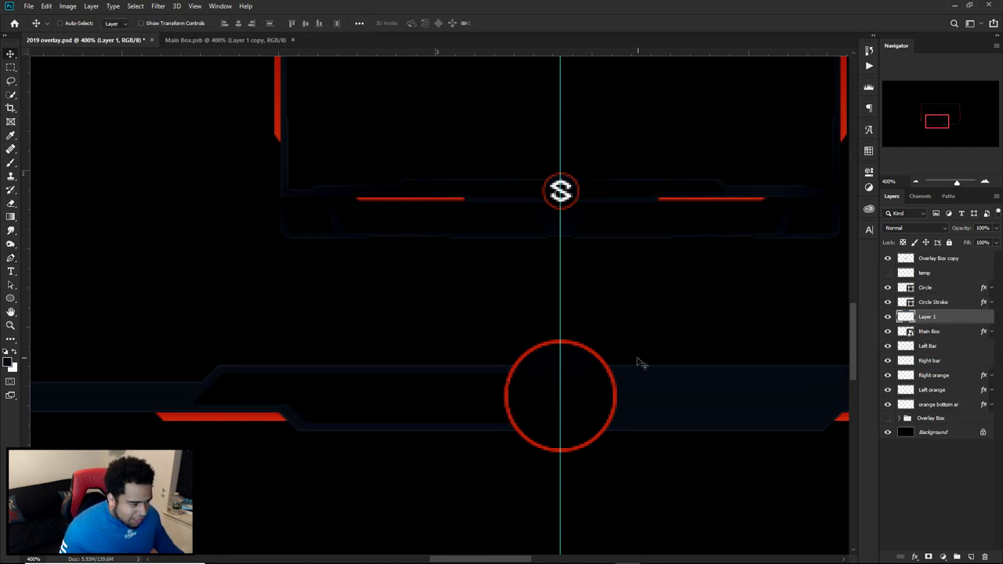
Duplicate the dark inset, flip the copy horizontally and align it to the centre guide on the bottom panel's right half
scroll(638, 408, down, 1)
drag(637, 421, 531, 433)
drag(368, 414, 683, 412)
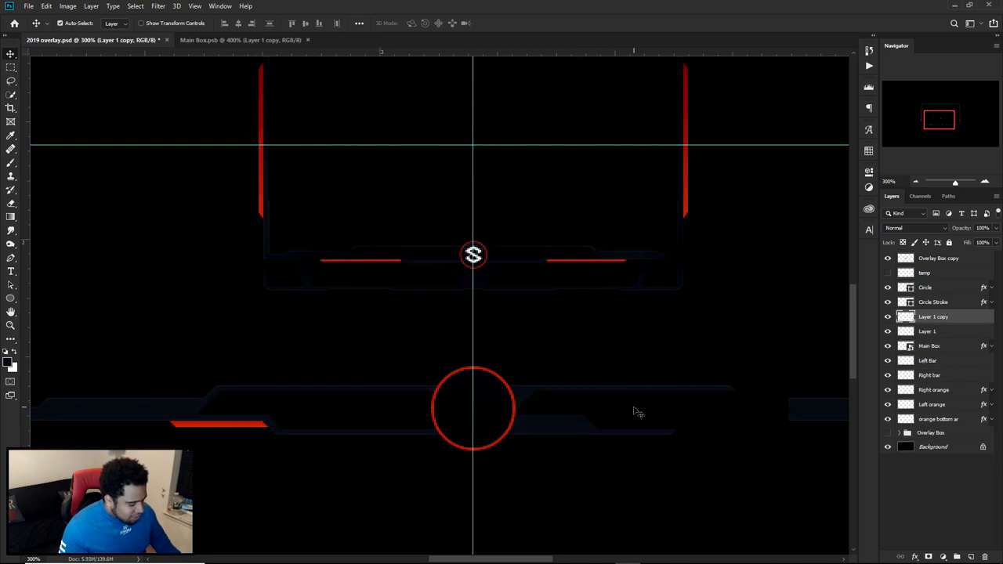
key(ctrl+t)
right_click(634, 412)
click(666, 536)
drag(533, 415, 496, 414)
key(Return)
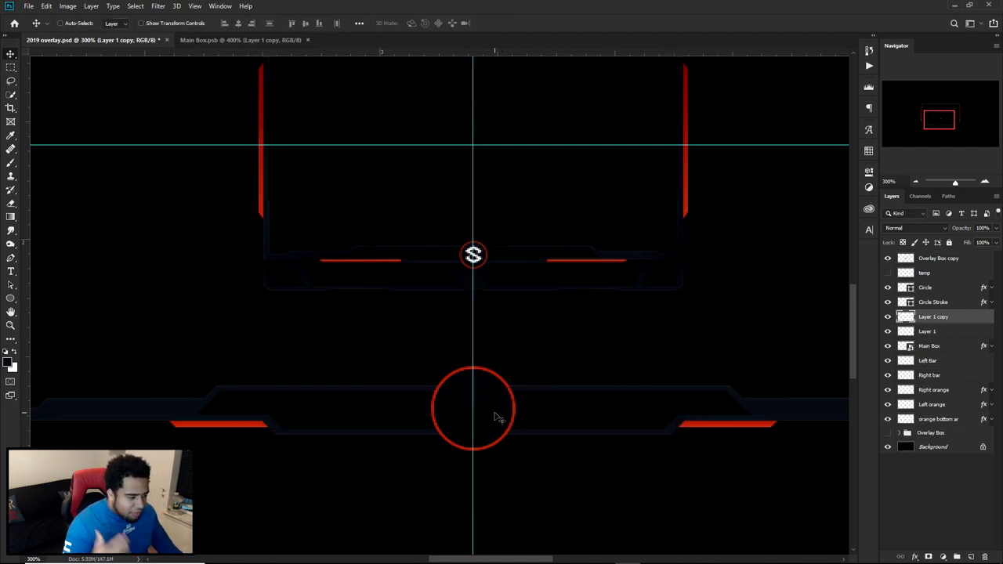
Merge the Layer 1 copy and Layer 1 inset halves into a single layer
ctrl+click(383, 418)
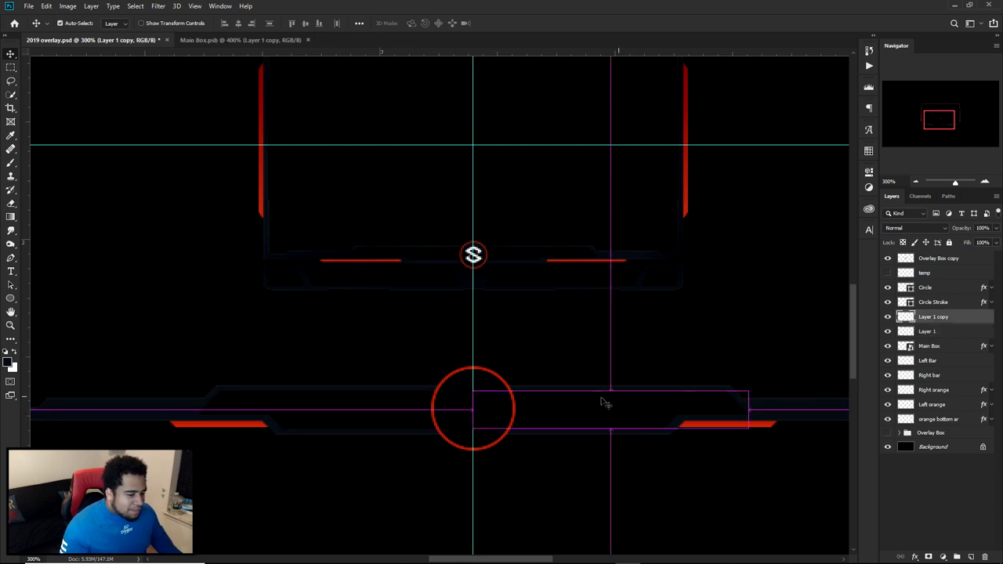
ctrl+click(586, 403)
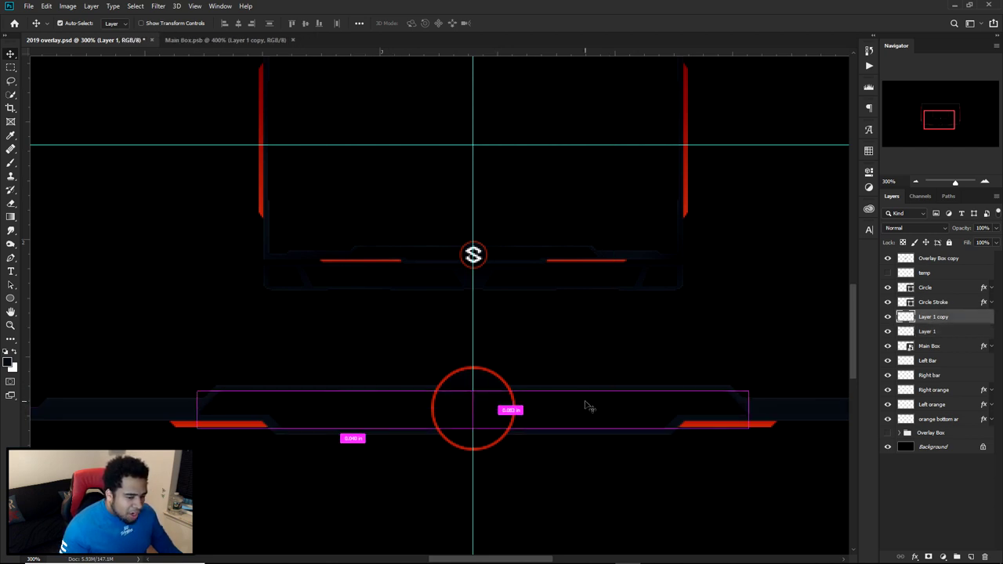
ctrl+click(675, 313)
click(510, 216)
click(930, 321)
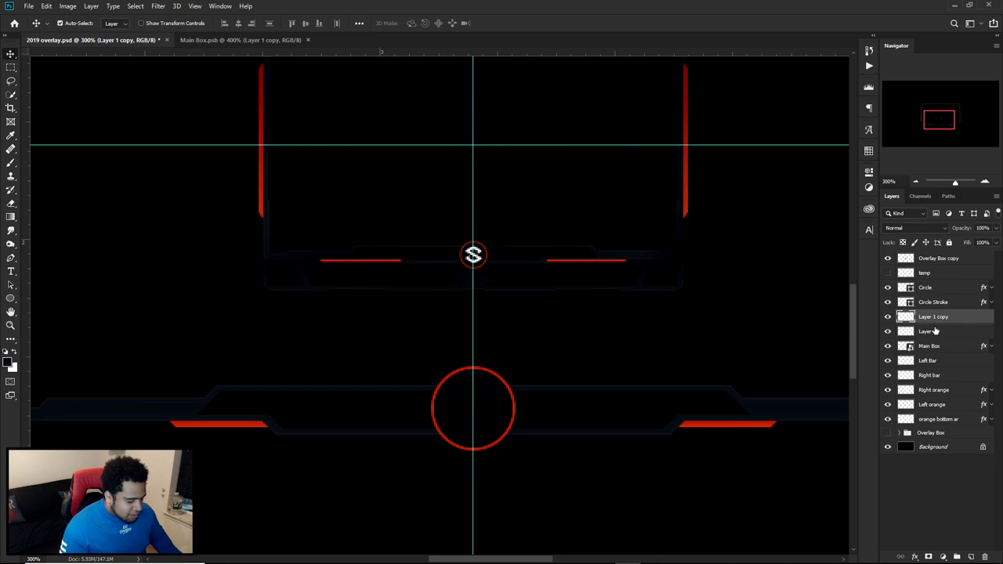
ctrl+click(935, 330)
key(ctrl+e)
Rename the merged inset layer as "Intent"
double_click(932, 316)
text(Intent)
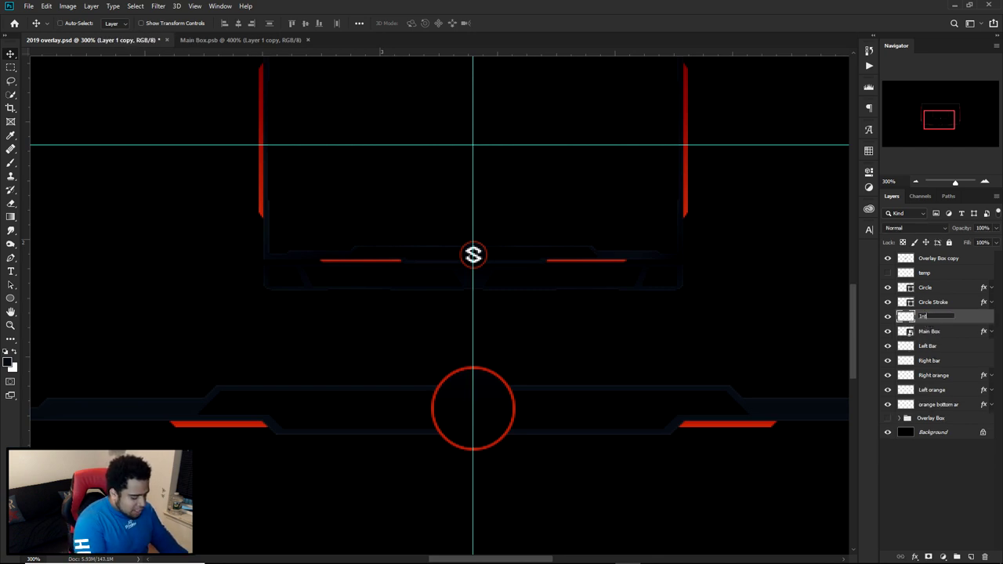
key(Return)
drag(602, 390, 590, 333)
key(ctrl+z)
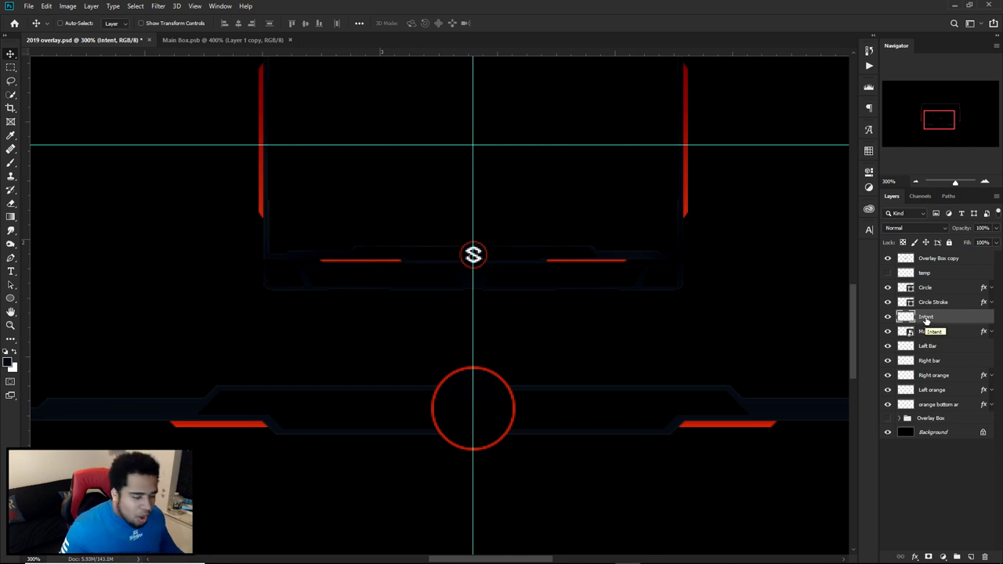
Add a black Multiply Inner Shadow to the Intent layer with a distance of 1 px and a size of 2 px
double_click(957, 317)
click(613, 320)
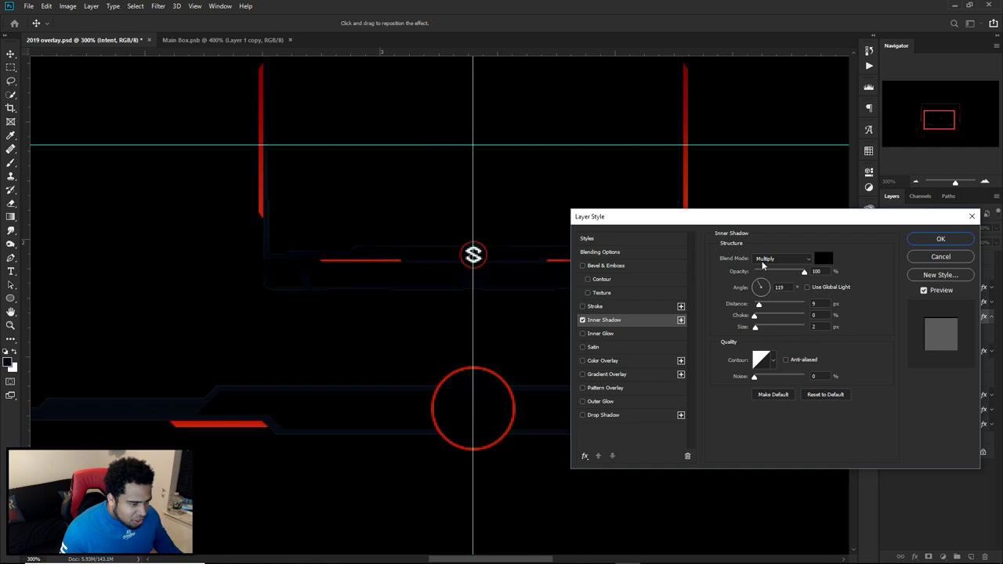
click(822, 259)
click(957, 258)
drag(763, 308, 754, 306)
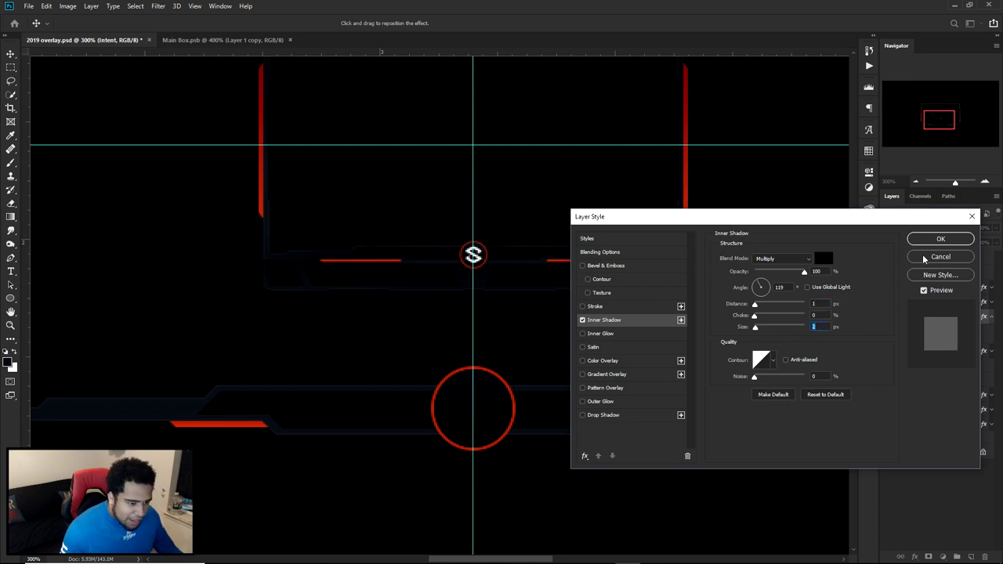
click(941, 240)
Hide the guides and review the overlay as a whole
scroll(691, 372, down, 2)
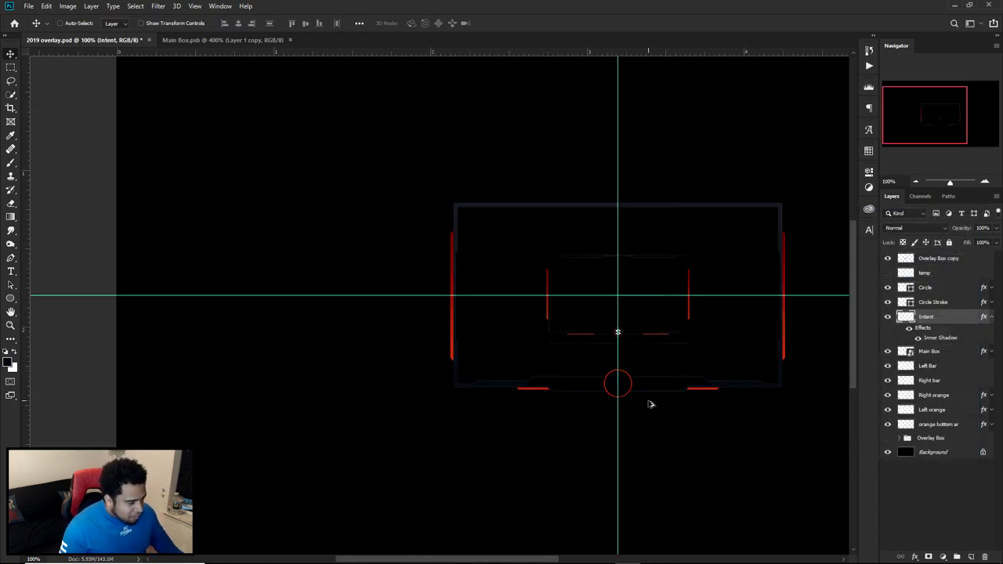
key(ctrl+semicolon)
drag(696, 428, 662, 419)
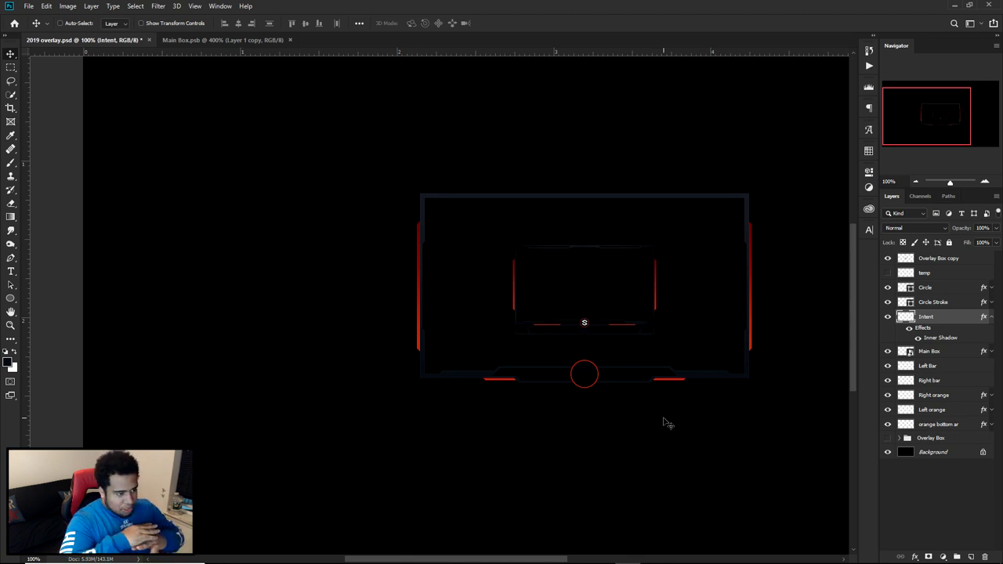
Add a new empty layer directly above Main Box and show the guides
scroll(633, 219, up, 2)
ctrl+click(630, 156)
scroll(629, 156, down, 2)
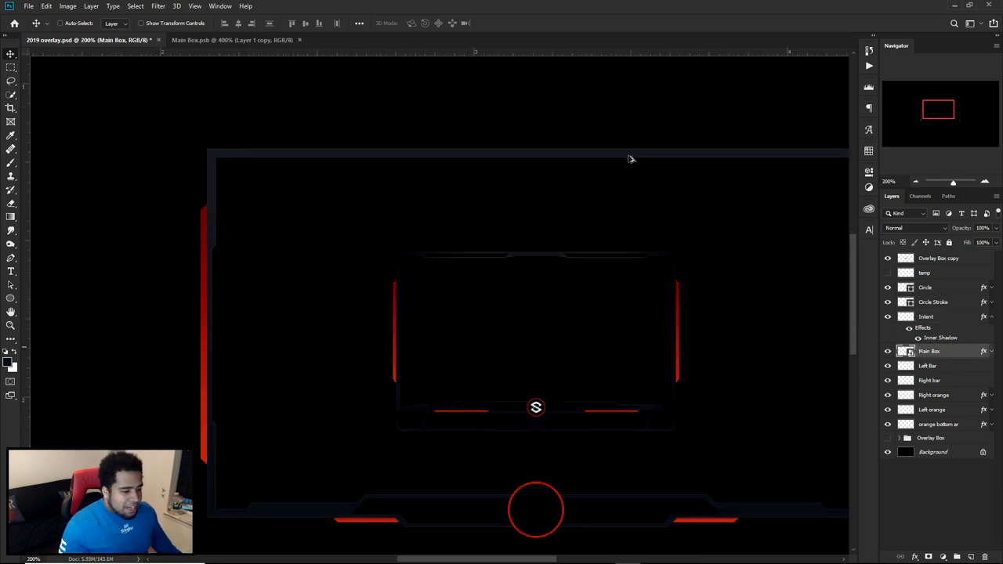
click(971, 555)
key(ctrl+semicolon)
key(p)
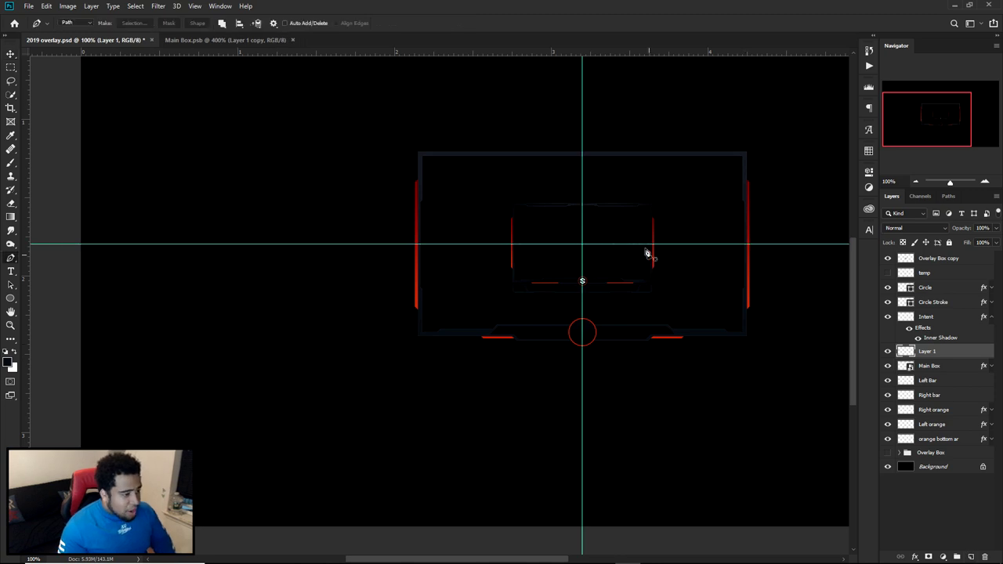
Draw a closed pen path along the left half of the outer frame's top edge, stepping down at angles toward the centre guide
scroll(584, 118, up, 2)
click(579, 226)
click(111, 225)
click(201, 243)
click(213, 256)
click(392, 256)
key(ctrl+z)
click(382, 256)
click(402, 276)
click(580, 276)
click(579, 225)
Fill the stepped top-edge path on Layer 1 and delete the path
right_click(637, 181)
click(650, 238)
click(786, 199)
right_click(696, 196)
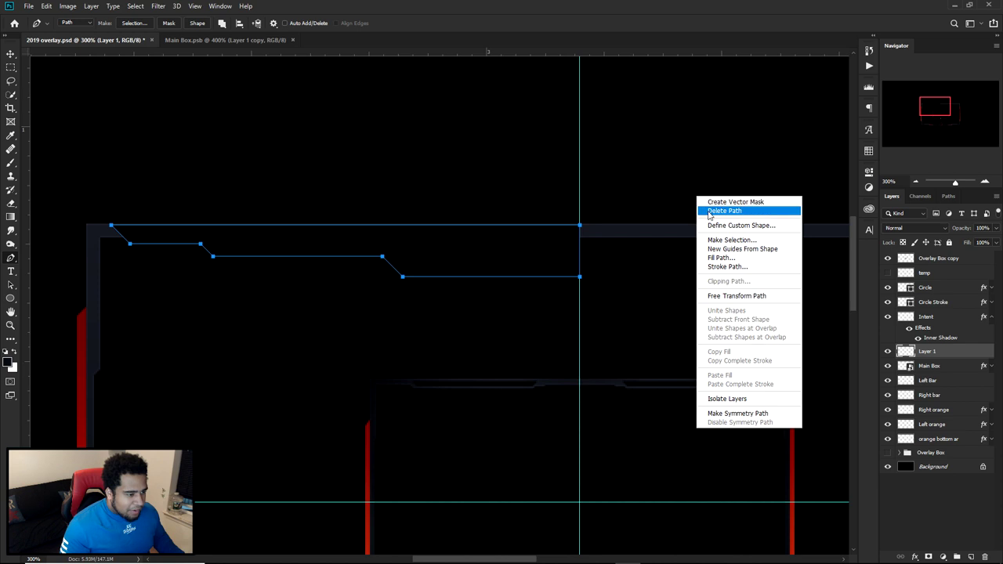
click(712, 211)
key(v)
Duplicate the stepped top shape, flip the copy horizontally and position it on the right half of the frame's top edge
drag(640, 307, 359, 249)
drag(189, 248, 617, 249)
key(ctrl+t)
right_click(603, 243)
click(650, 373)
drag(305, 183, 340, 190)
key(Return)
key(Return)
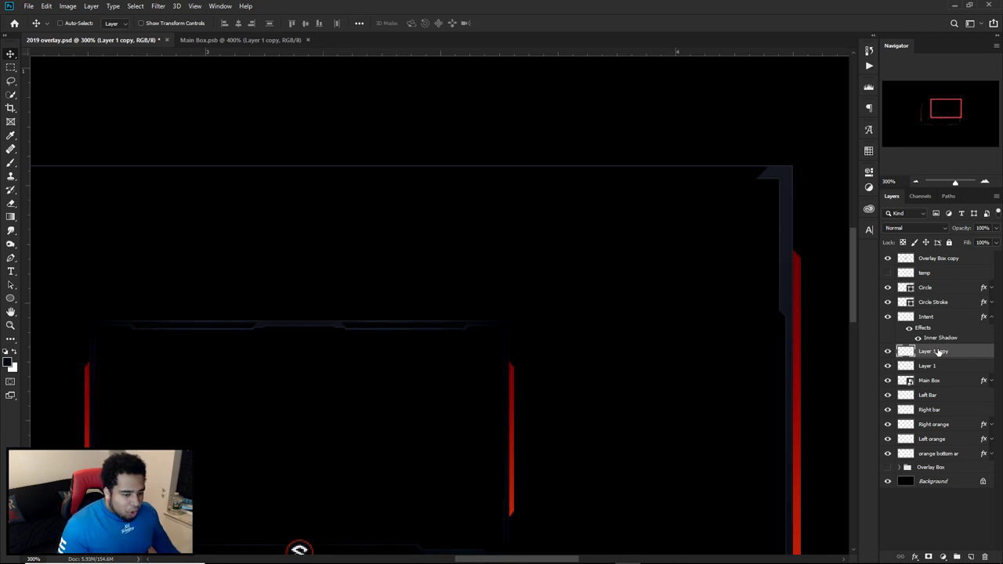
Copy the layer style of the Main Box layer
click(944, 380)
right_click(948, 380)
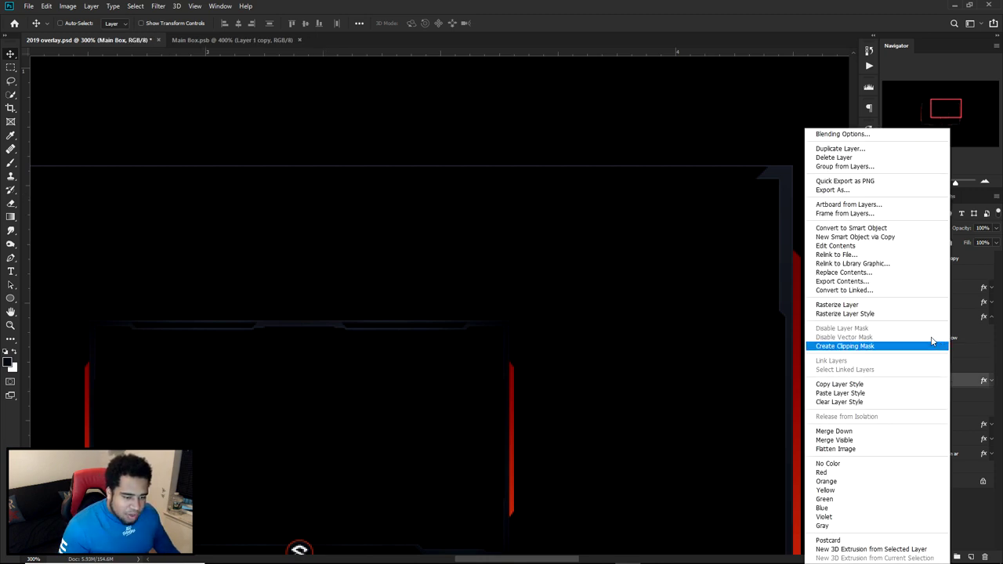
click(858, 383)
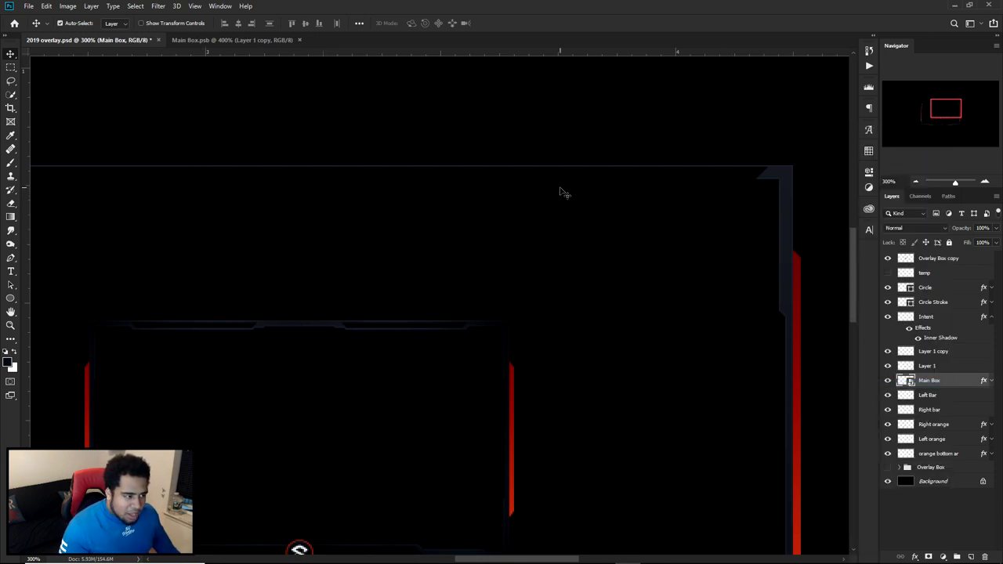
Try to merge Layer 1 copy, Layer 1 and Main Box into one layer
shift+click(936, 352)
key(ctrl)
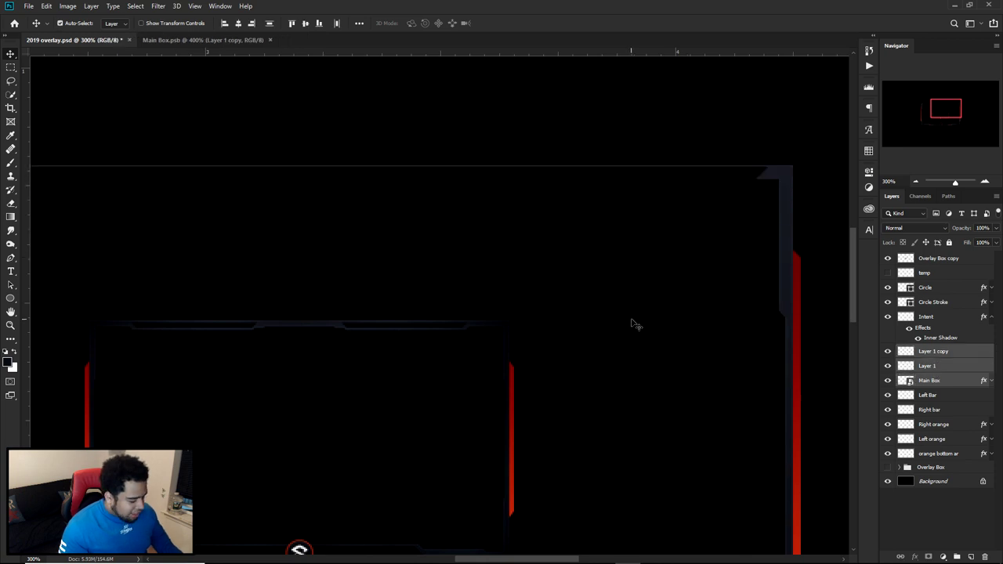
click(979, 353)
right_click(979, 352)
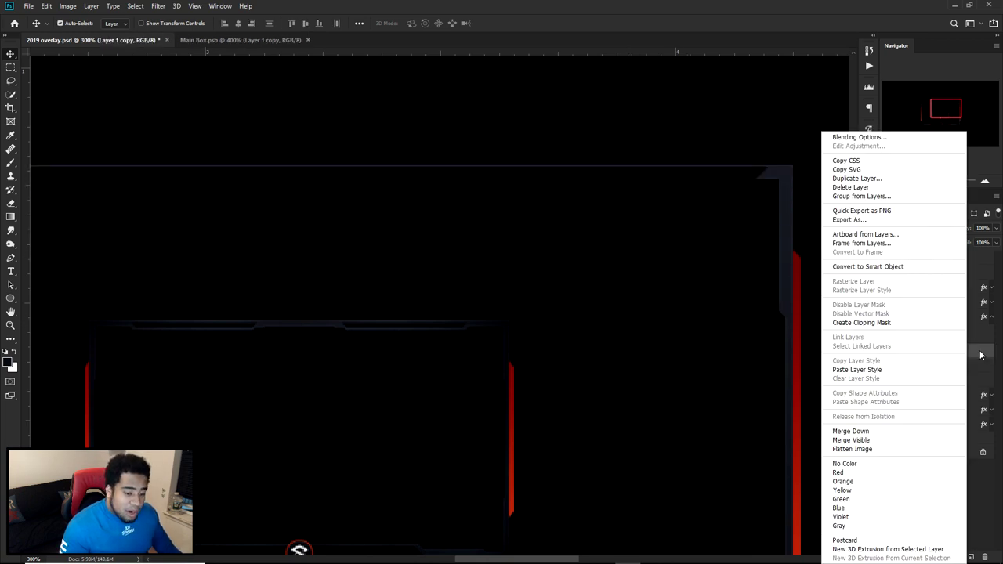
click(980, 355)
Convert Layer 1 copy, Layer 1 and Main Box into one smart object and paste the copied Main Box layer style onto it
ctrl+click(950, 379)
right_click(951, 379)
click(849, 227)
right_click(958, 349)
click(848, 393)
scroll(744, 347, down, 4)
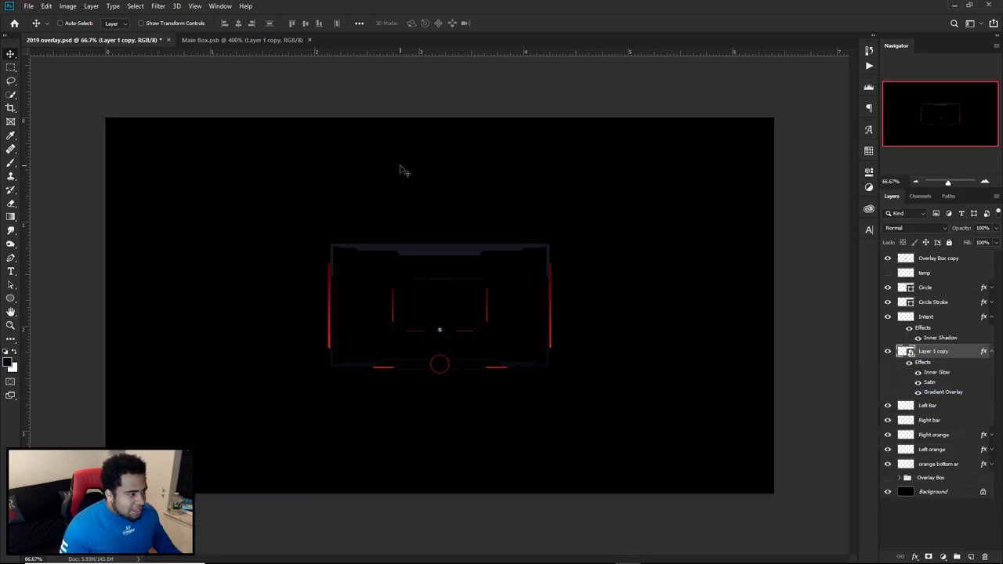
scroll(434, 257, up, 1)
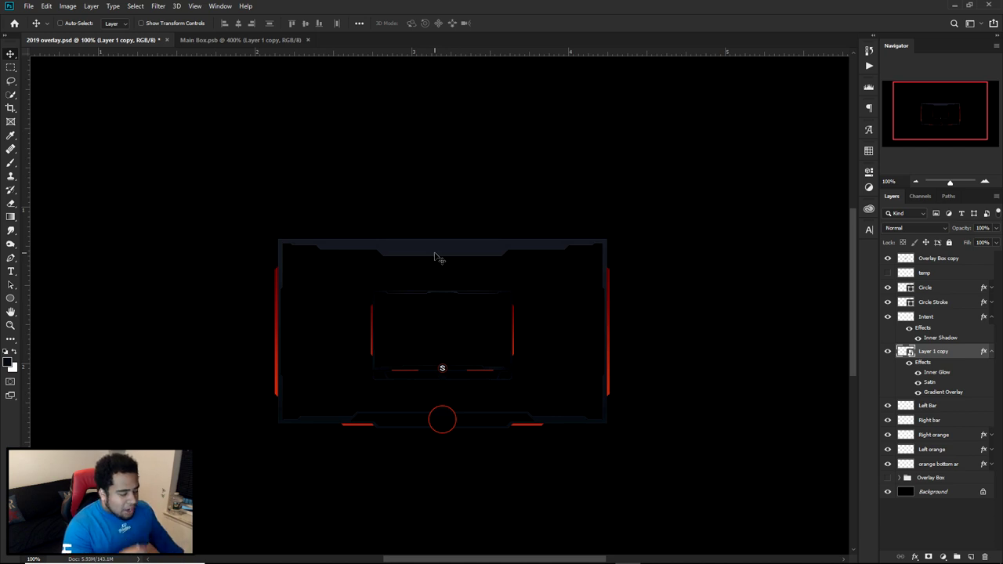
Undo the smart object conversion, the pasted style and the stepped top shapes, leaving only the original Main Box frame
key(ctrl+z)
key(ctrl+z)
key(ctrl+z)
key(ctrl+z)
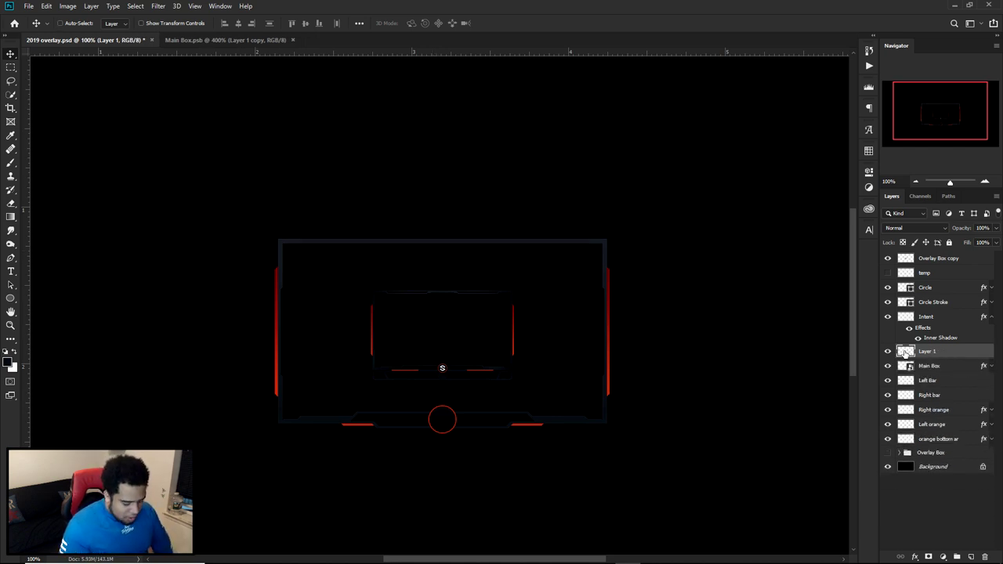
key(ctrl+z)
key(ctrl+plus)
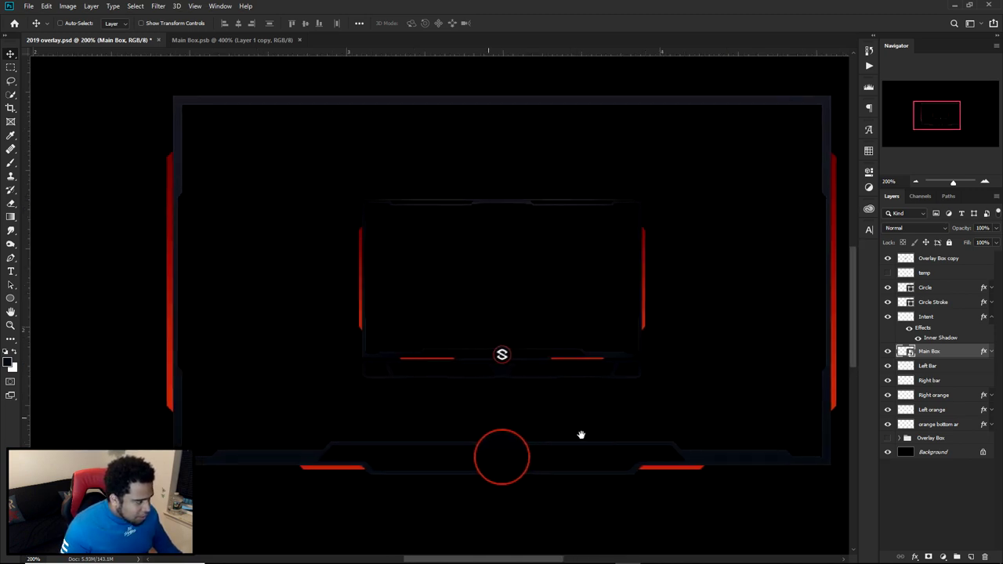
key(ctrl+minus)
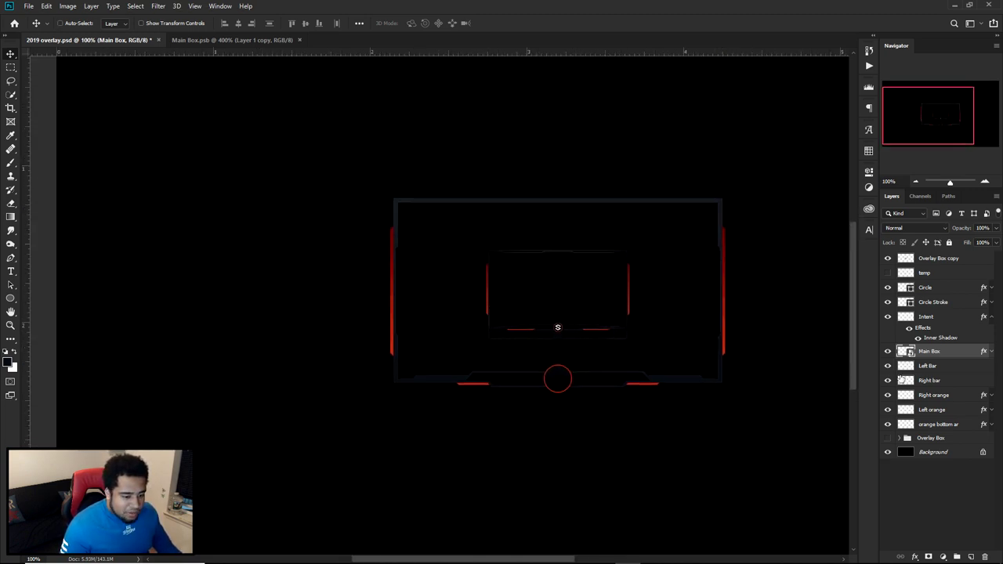
Try to convert the styled Main Box layer into a smart object, then undo the conversion
click(888, 351)
click(887, 352)
click(991, 352)
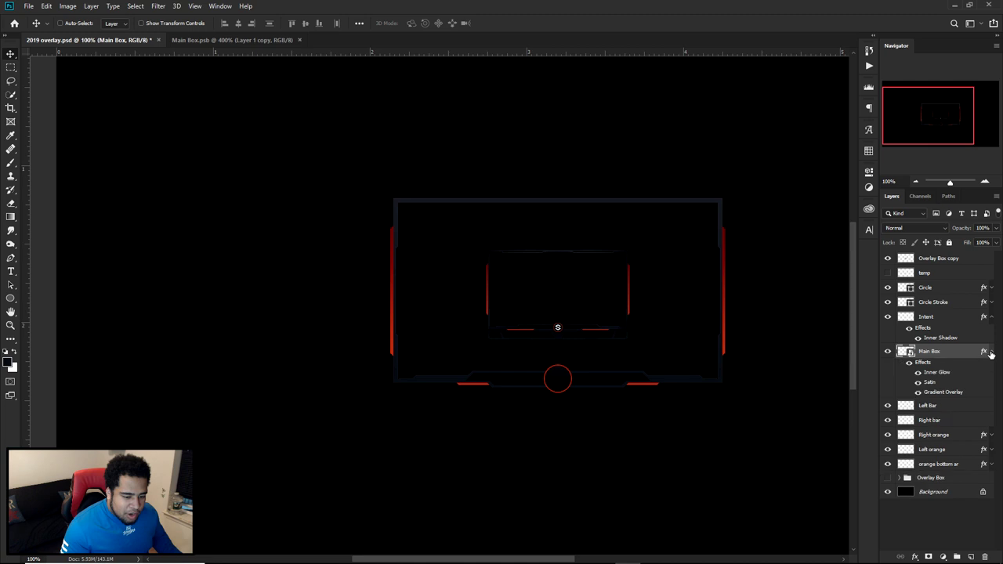
right_click(963, 352)
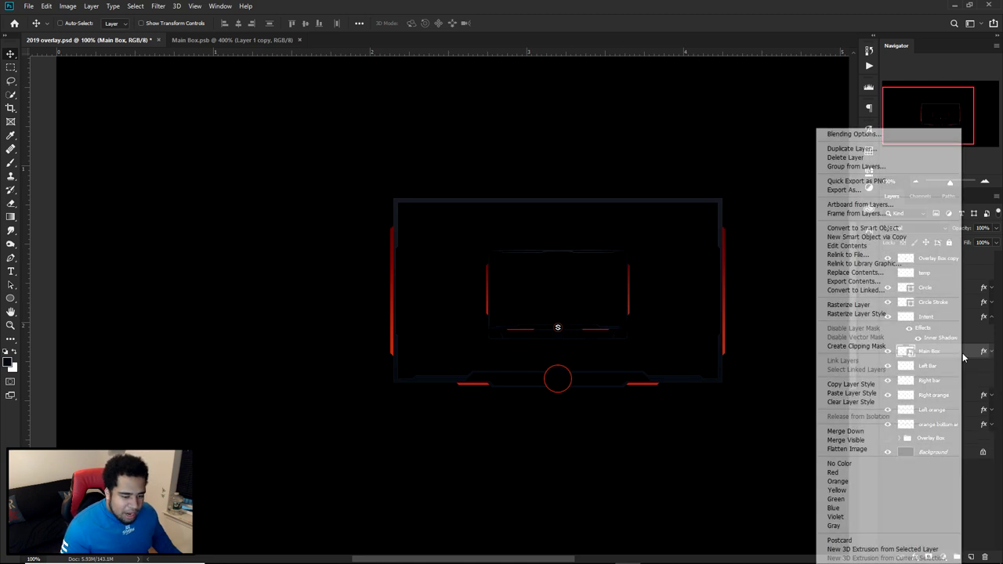
click(882, 228)
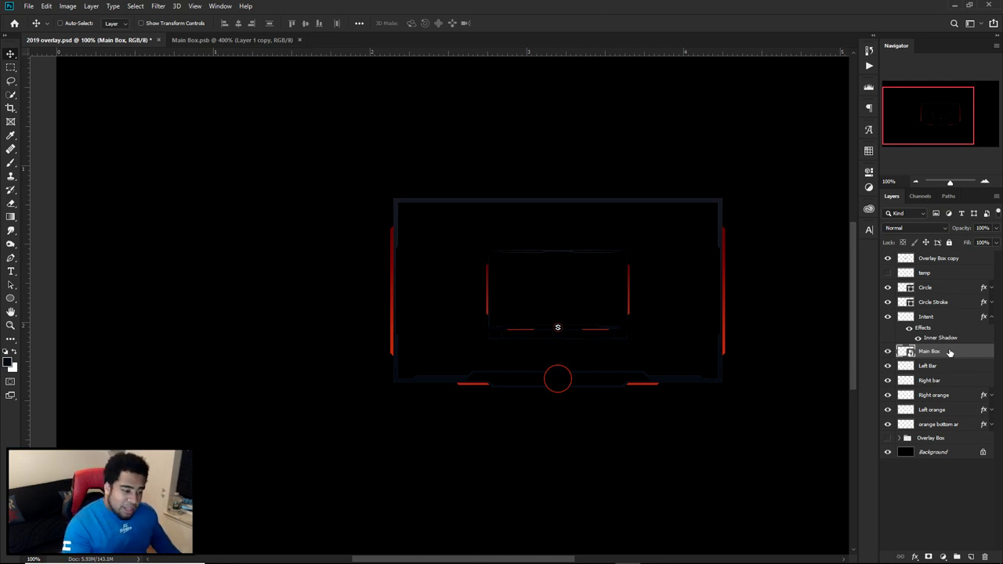
key(ctrl+z)
Add a new layer clipped to Main Box and paint black across the frame with a soft 259 px brush
click(971, 558)
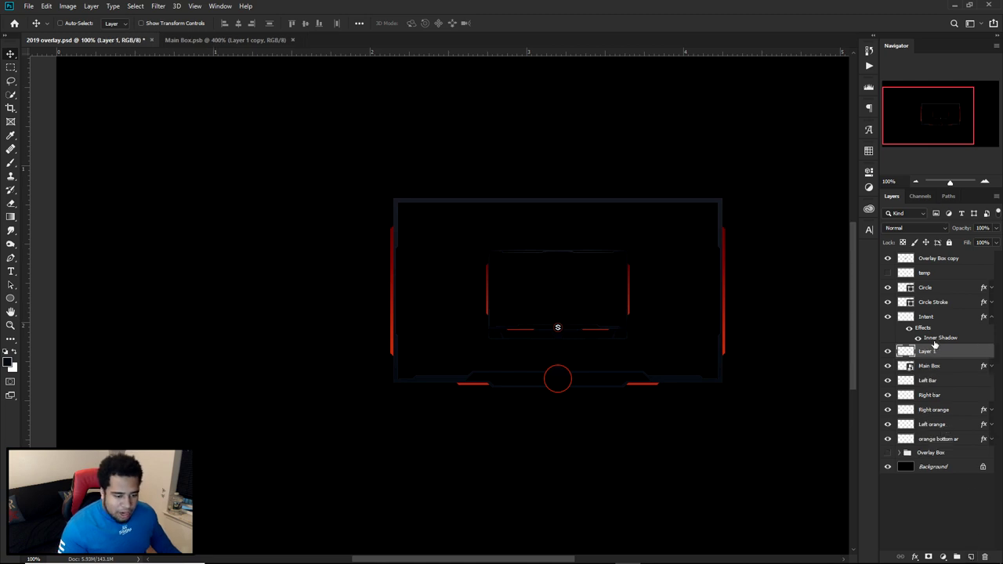
right_click(934, 349)
click(852, 323)
key(b)
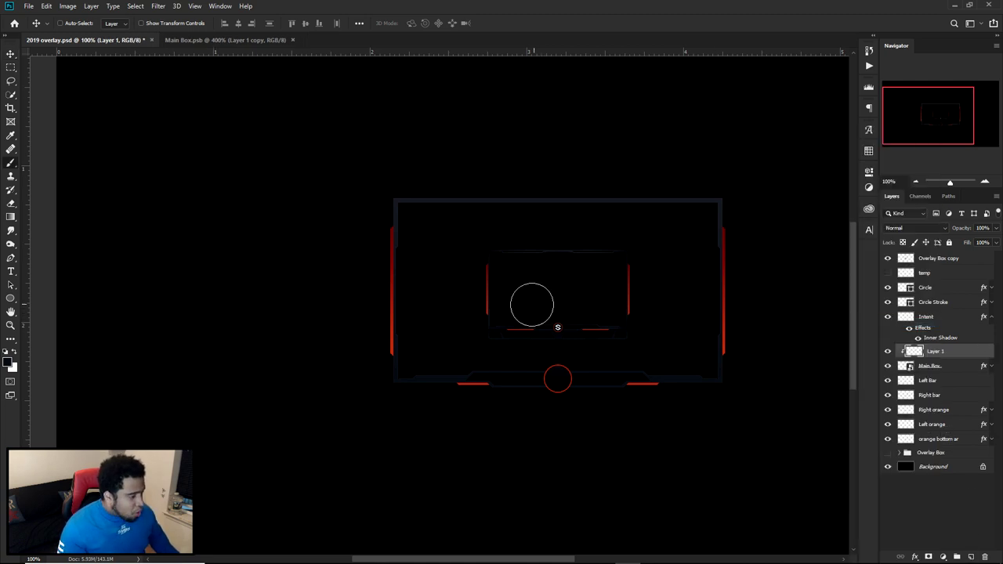
drag(391, 294, 463, 298)
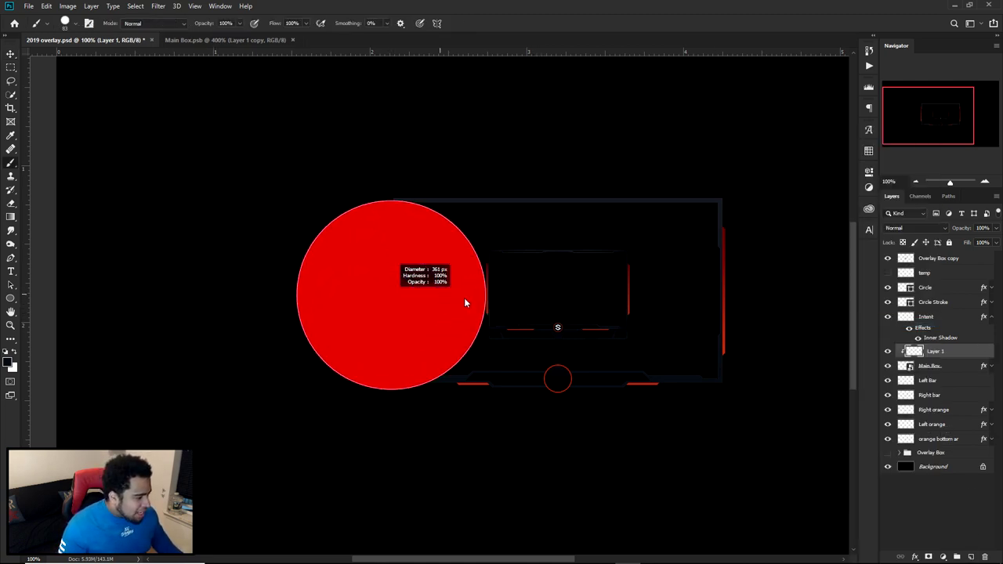
click(8, 361)
click(937, 260)
drag(558, 382, 553, 115)
drag(475, 338, 483, 335)
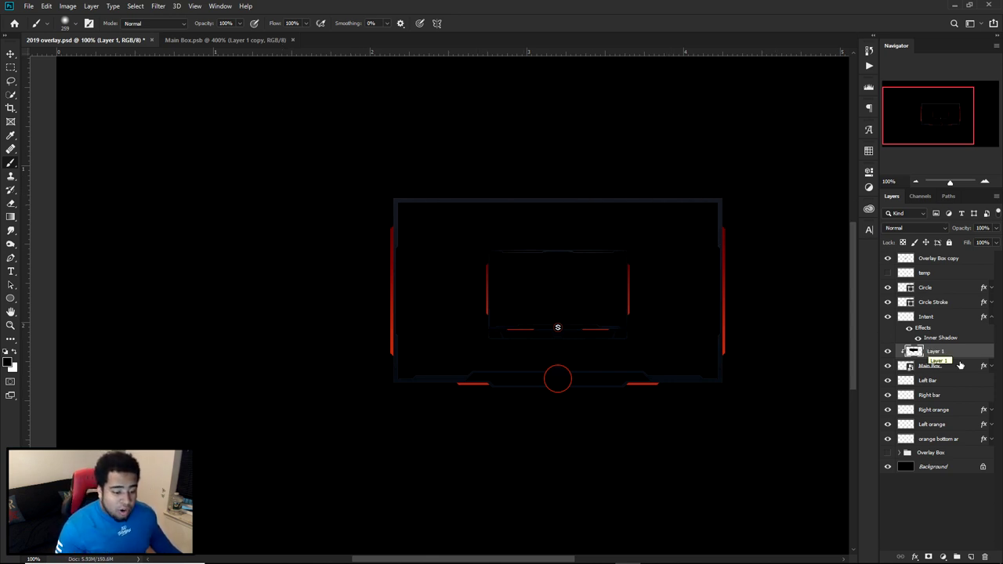
Try converting Main Box to a smart object under the painted layer, undo it and delete the painted Layer 1
right_click(951, 366)
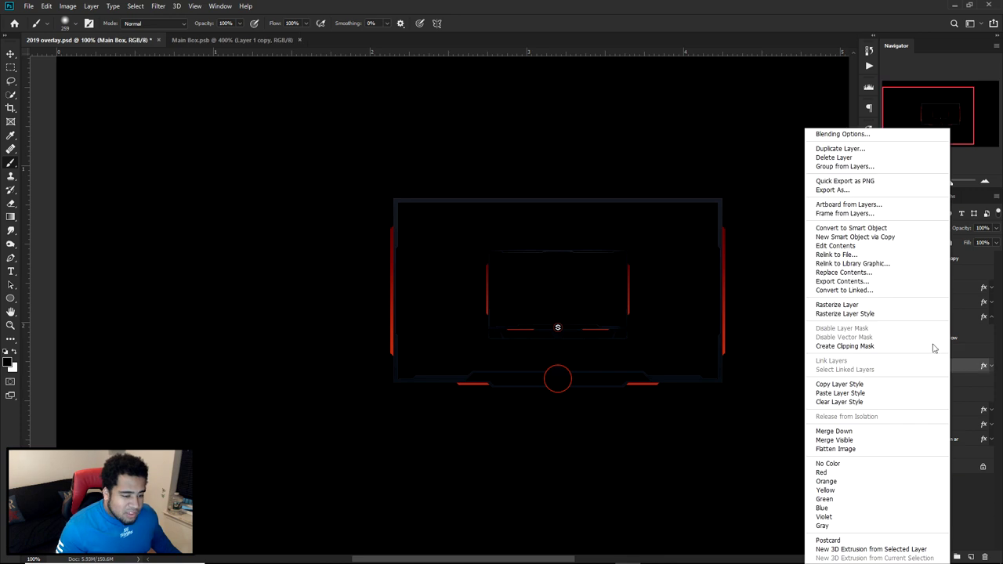
click(865, 228)
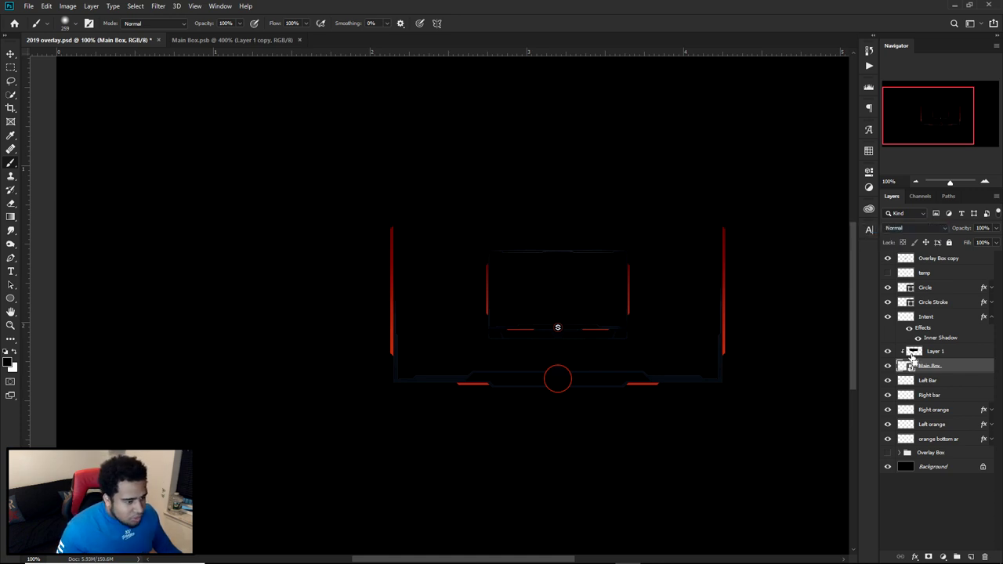
key(ctrl+z)
key(Delete)
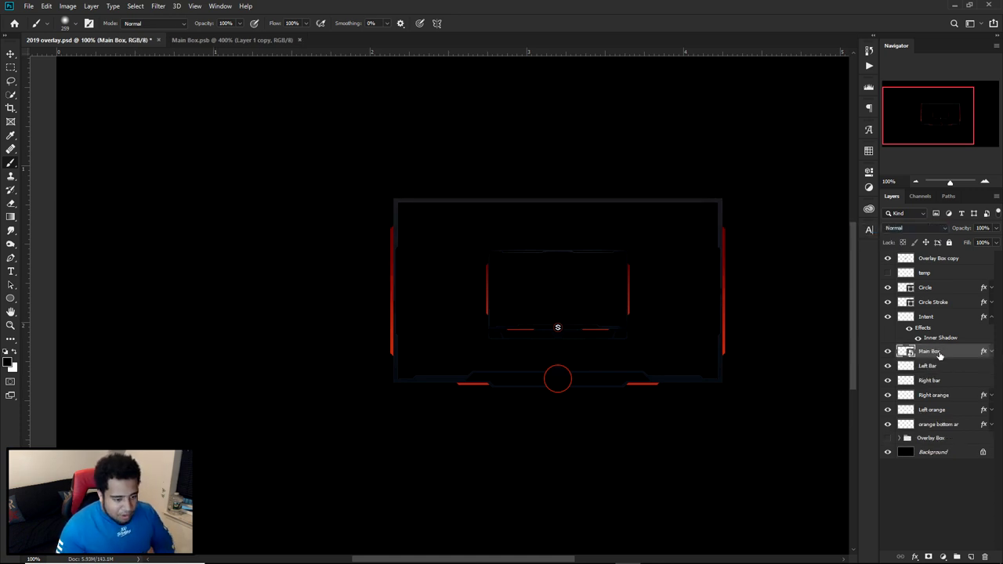
Convert Main Box into a smart object and add a new layer clipped to it
right_click(940, 354)
click(866, 228)
click(971, 556)
right_click(942, 342)
key(Escape)
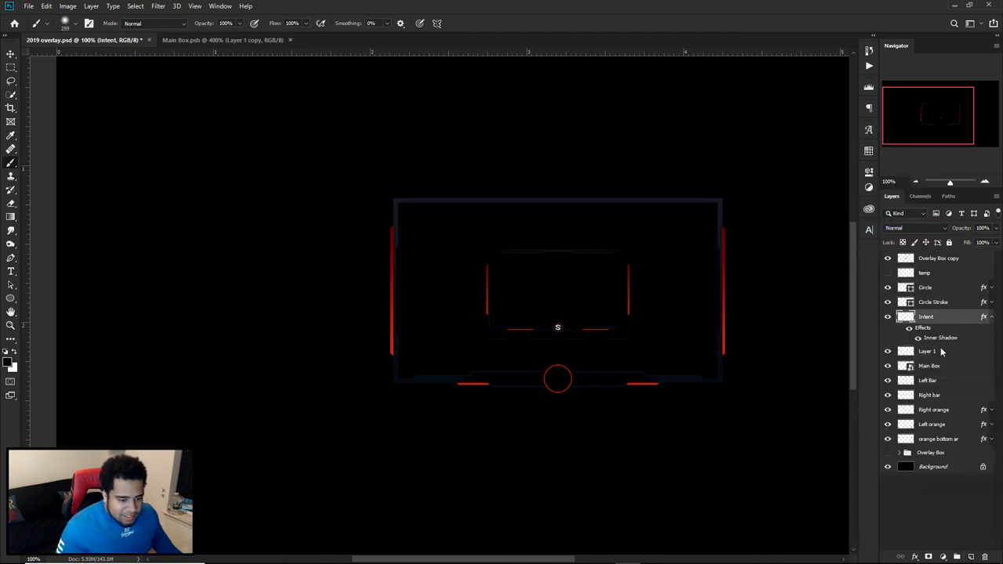
right_click(939, 351)
click(850, 319)
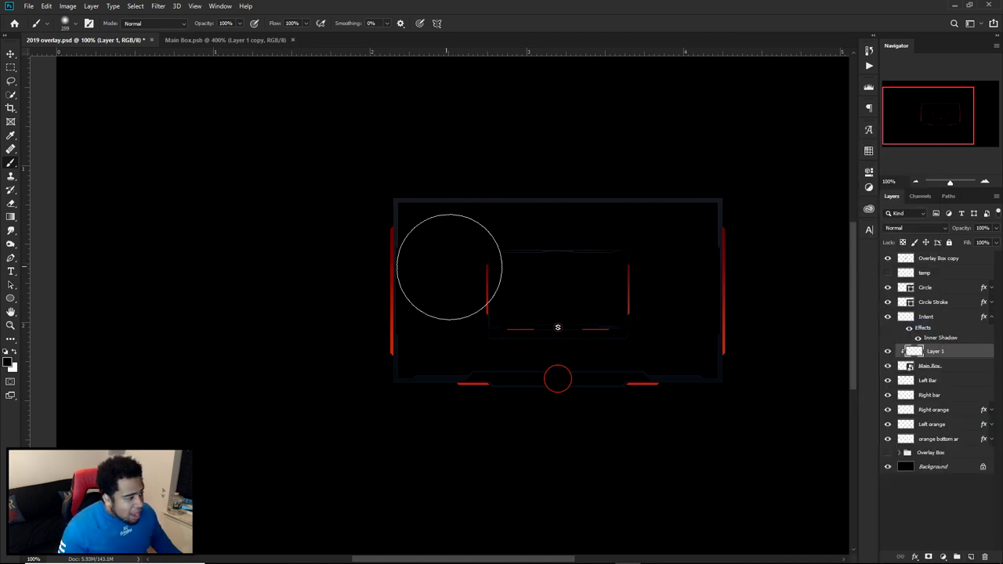
Paint soft black shading over parts of the frame on the clipped Layer 1 and set the layer's opacity to 39%
scroll(486, 271, up, 1)
click(288, 143)
mouse_move(422, 273)
mouse_down()
mouse_move(495, 289)
mouse_move(404, 278)
mouse_up()
scroll(395, 259, down, 1)
drag(496, 320, 709, 395)
drag(462, 302, 480, 305)
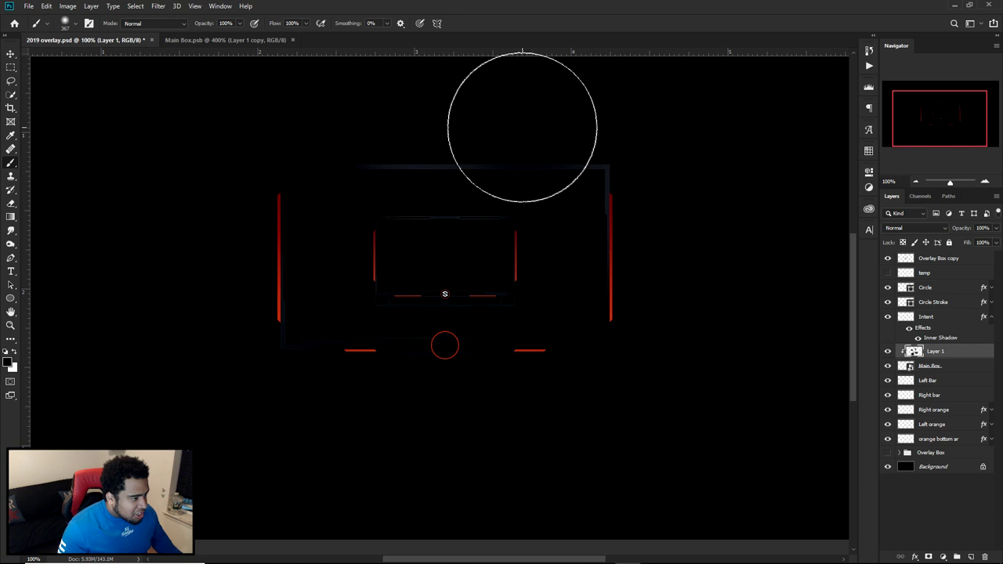
click(996, 228)
drag(995, 232, 968, 241)
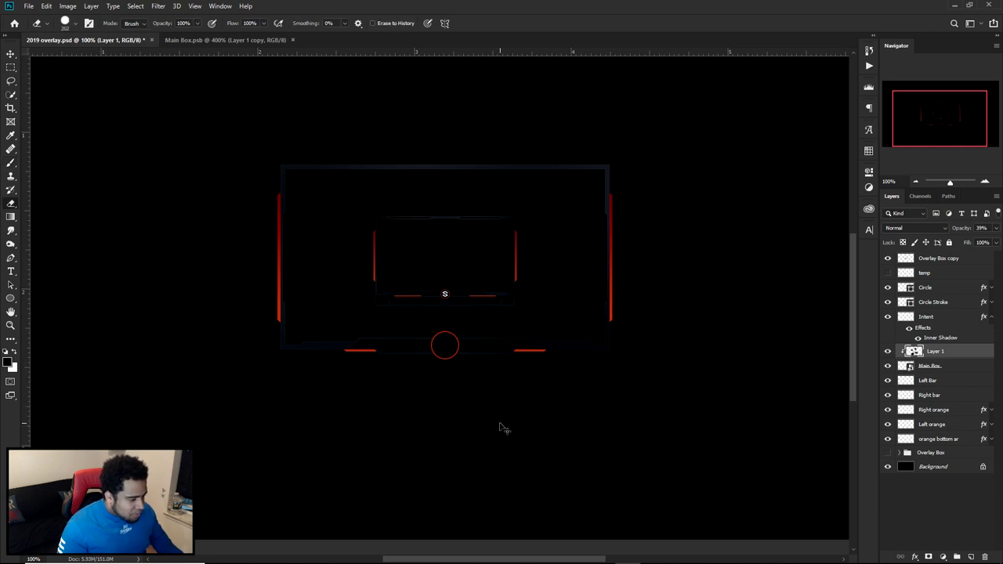
Erase part of the black shading on Layer 1 with a soft eraser of about 400 px
key(e)
alt+right_click(523, 441)
alt+right_click(499, 435)
click(526, 443)
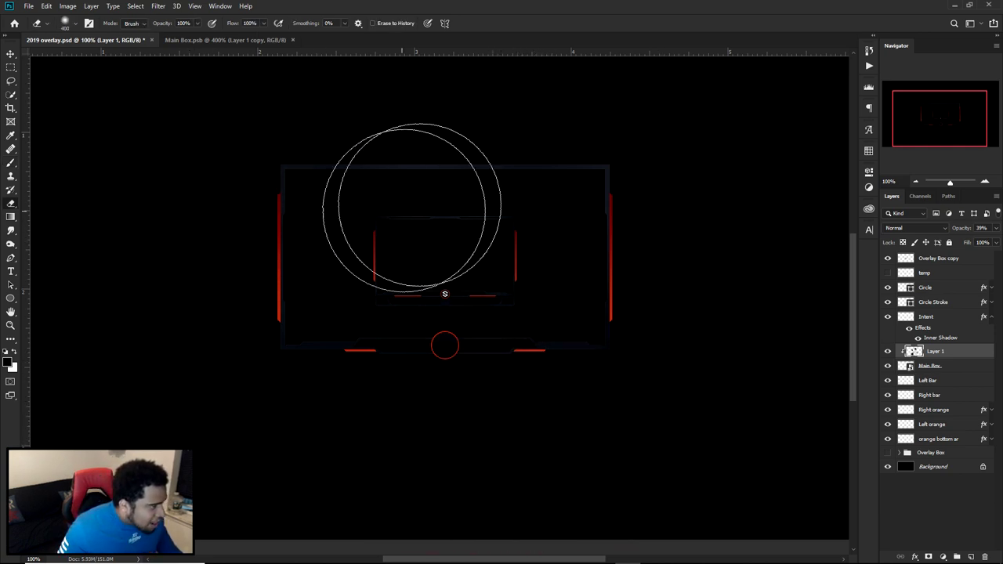
Toggle Layer 1's visibility to compare the frame with and without the black shading
key(v)
mouse_move(473, 323)
mouse_down()
mouse_move(451, 337)
mouse_move(506, 224)
mouse_up()
click(888, 352)
click(888, 352)
click(888, 352)
click(888, 352)
Add a Pattern Overlay with diagonal stripes to Main Box, using Linear Light blending at 57% opacity
drag(522, 279, 490, 322)
double_click(984, 370)
click(607, 390)
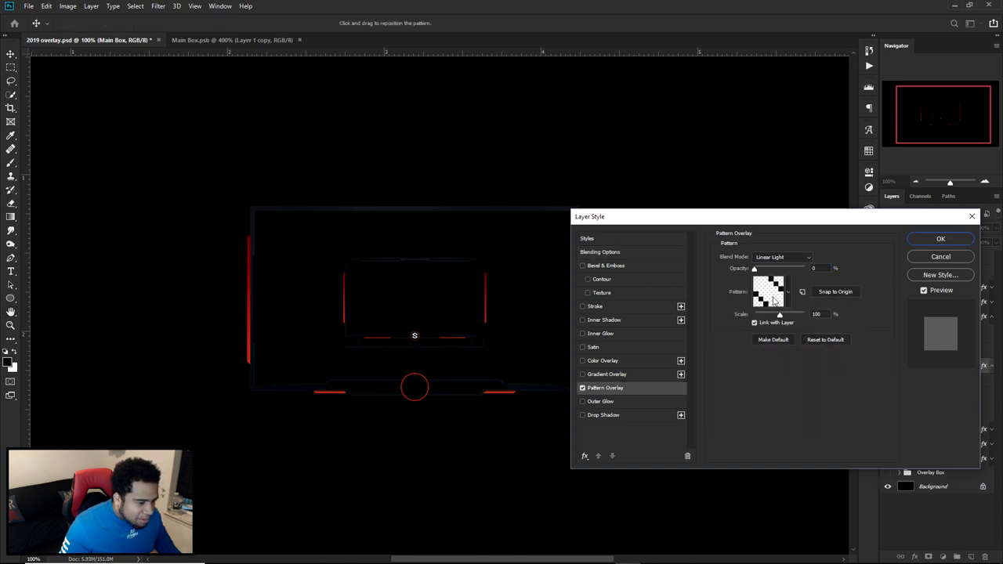
drag(797, 271, 782, 269)
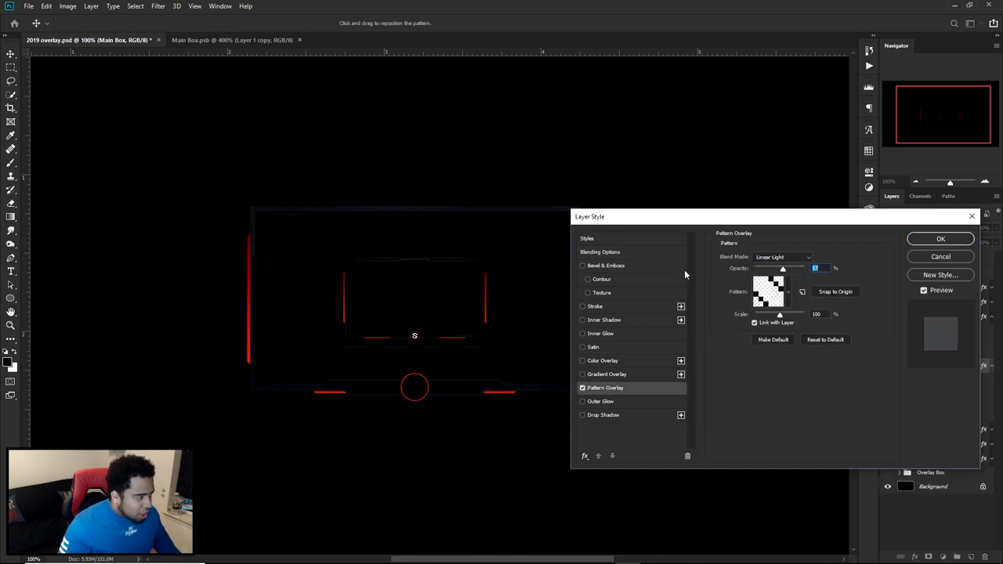
click(940, 238)
key(ctrl+plus)
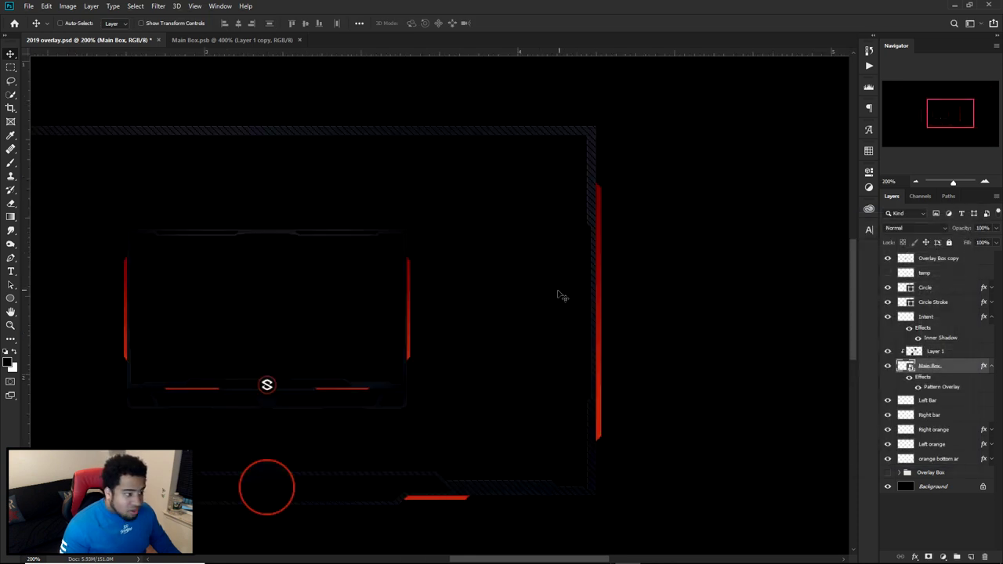
scroll(561, 290, down, 2)
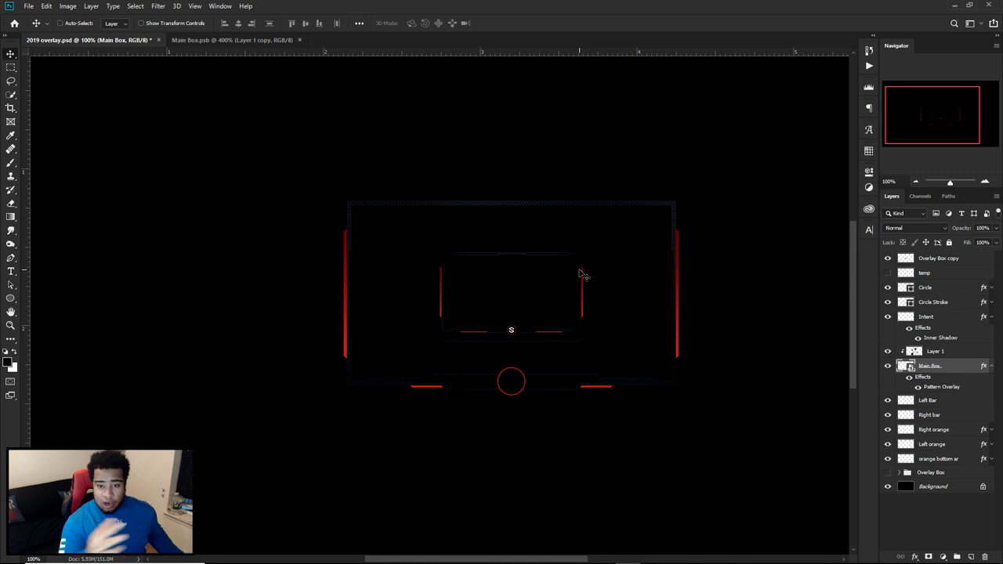
scroll(513, 384, up, 2)
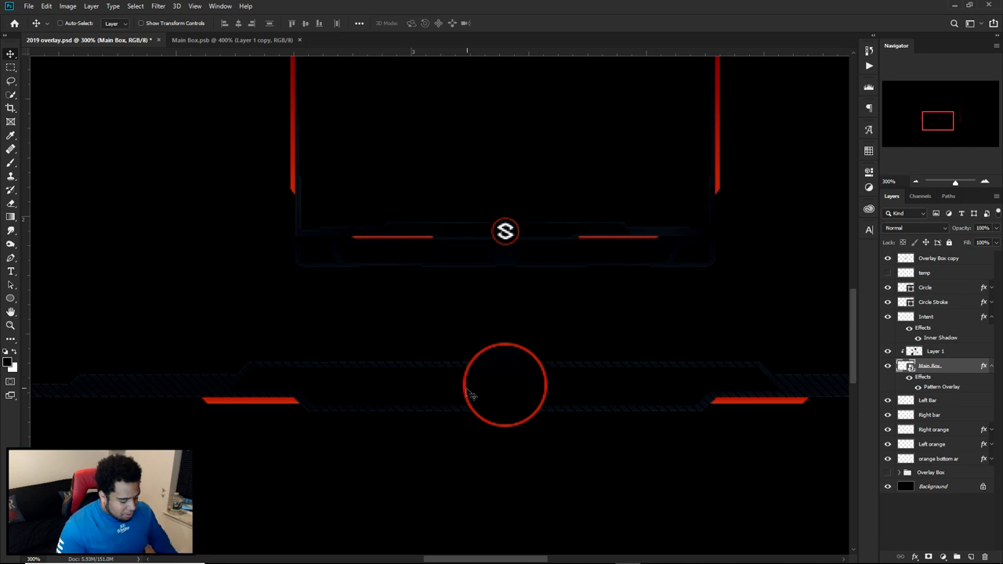
key(m)
drag(314, 340, 692, 432)
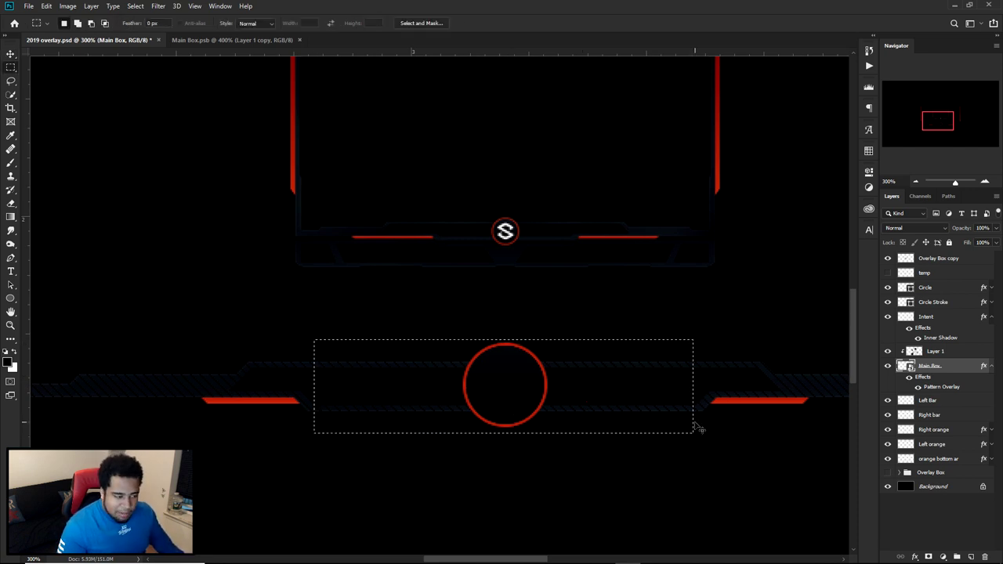
key(ctrl+d)
scroll(511, 385, down, 2)
mouse_move(11, 298)
mouse_down()
mouse_move(60, 311)
mouse_move(49, 330)
mouse_up()
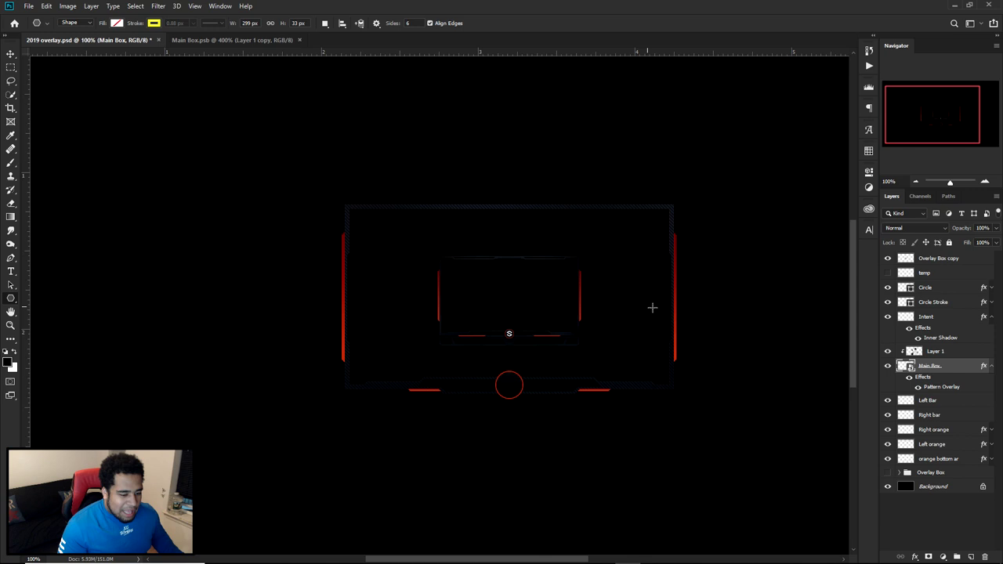
Hide the Pattern Overlay effect on Main Box and collapse the layer's effects list
key(v)
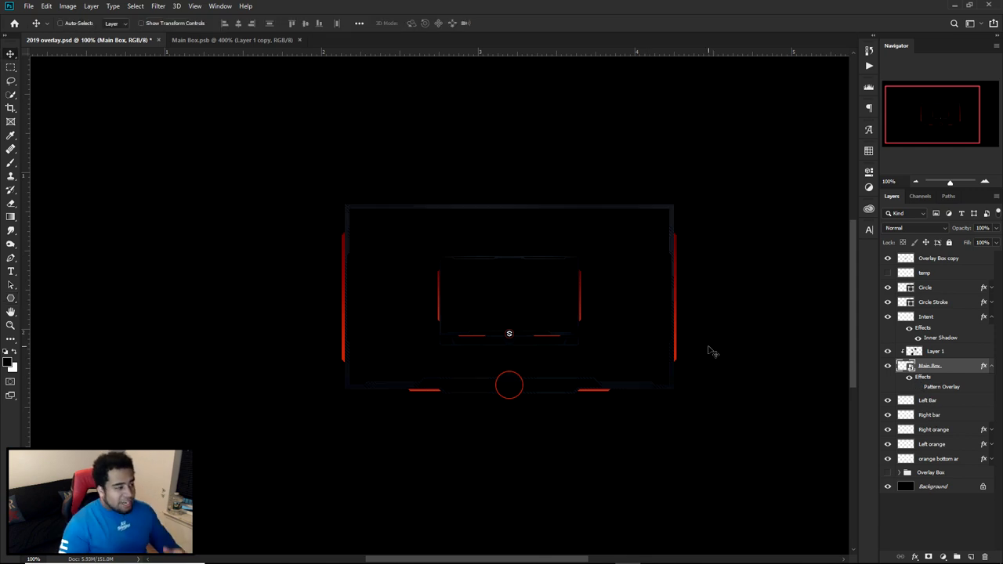
click(992, 365)
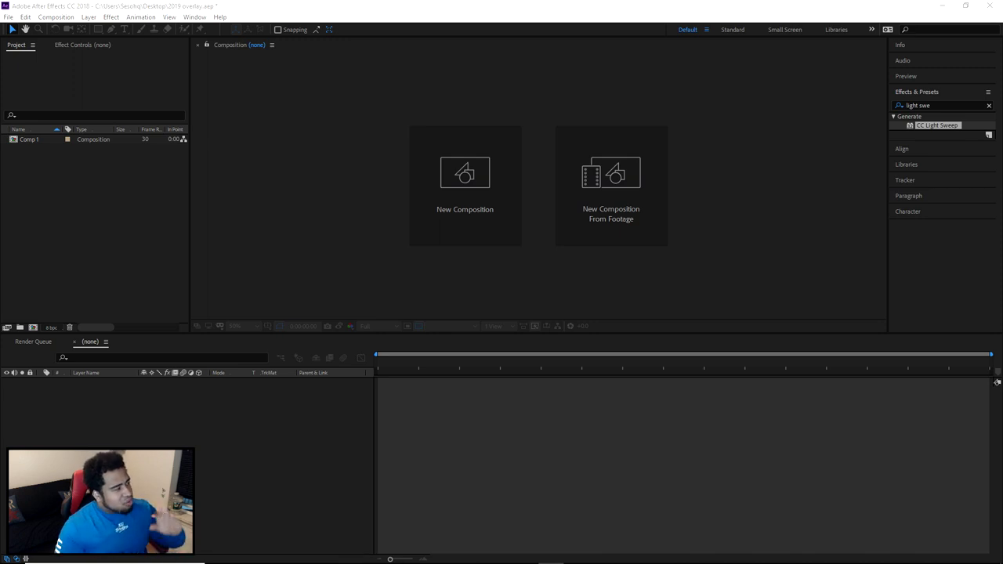
Open Creative Cloud, examine the After Effects entry in the list of apps, and close the window
click(649, 26)
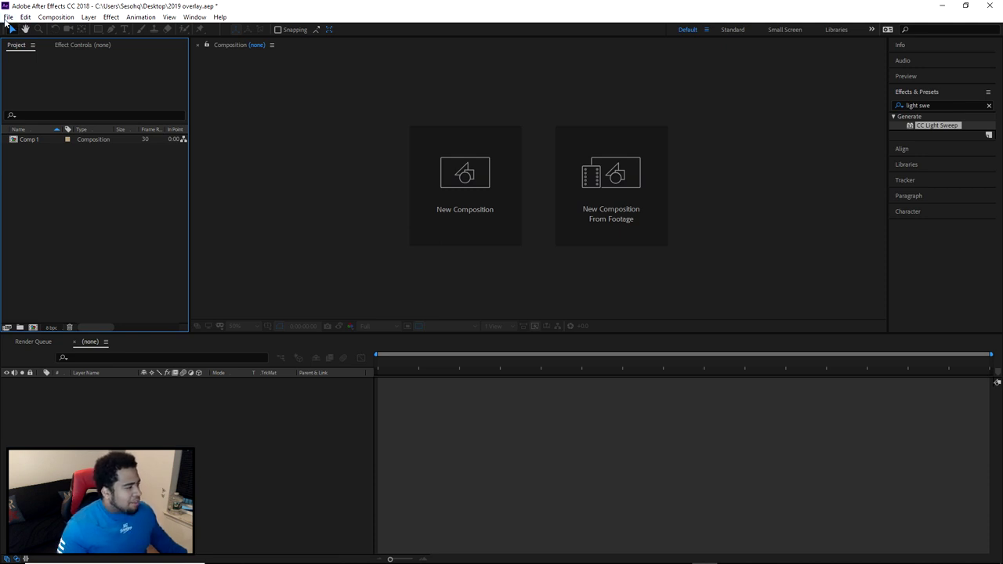
click(880, 554)
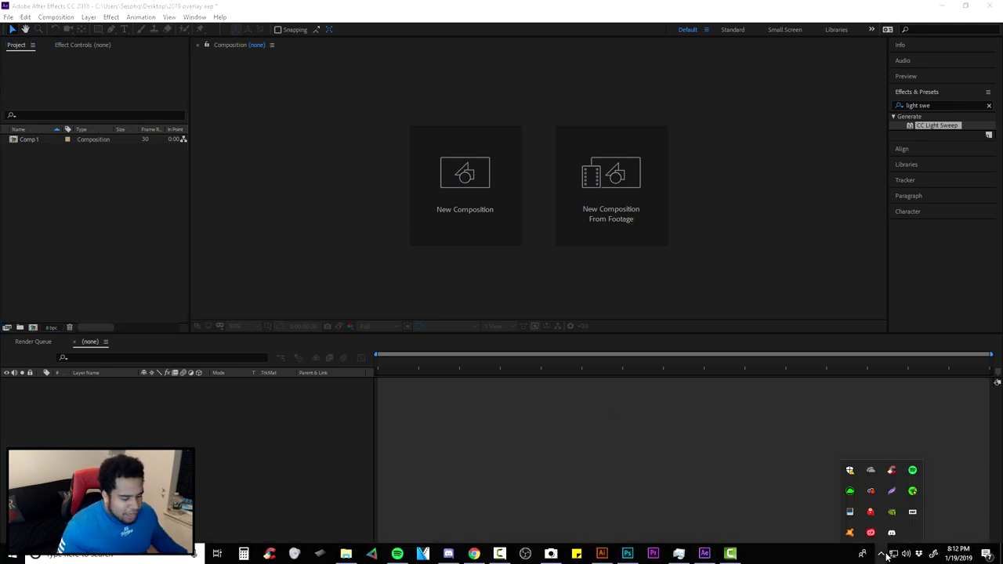
click(869, 511)
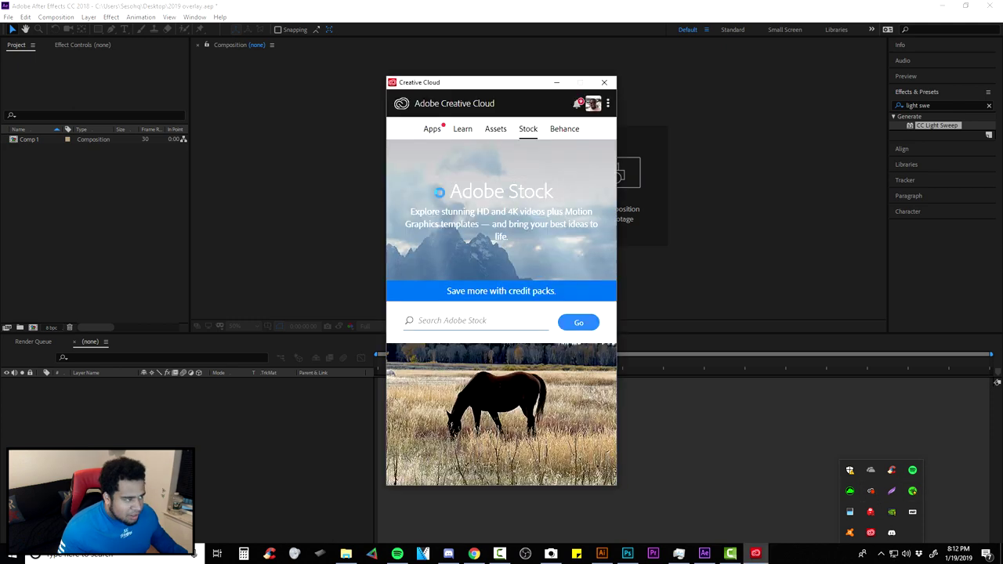
click(433, 130)
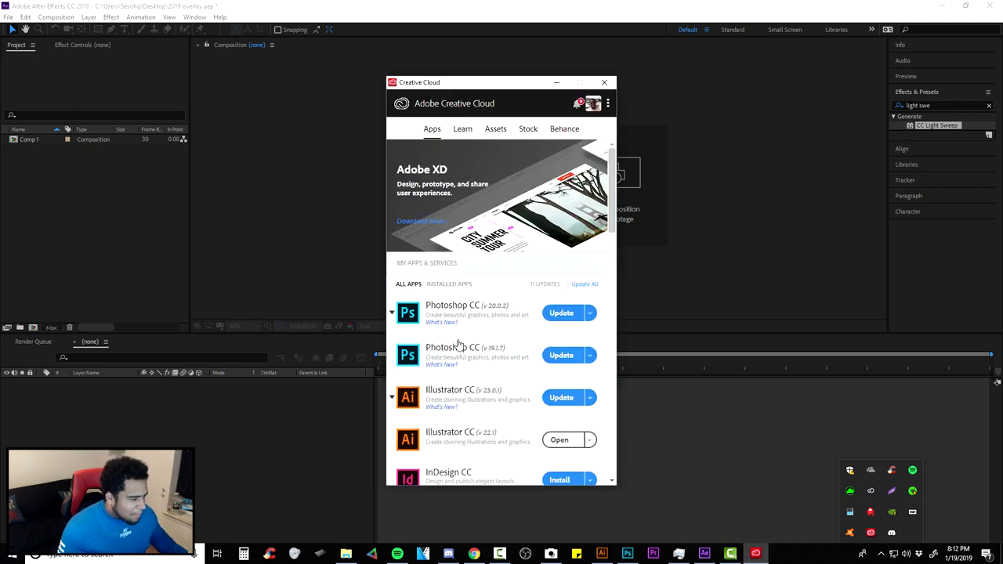
scroll(484, 384, down, 4)
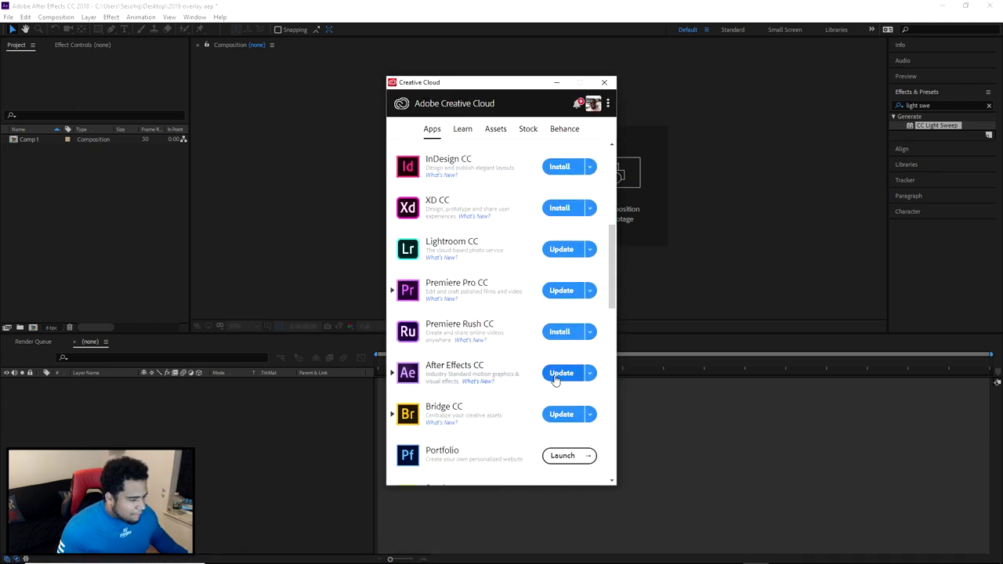
click(604, 82)
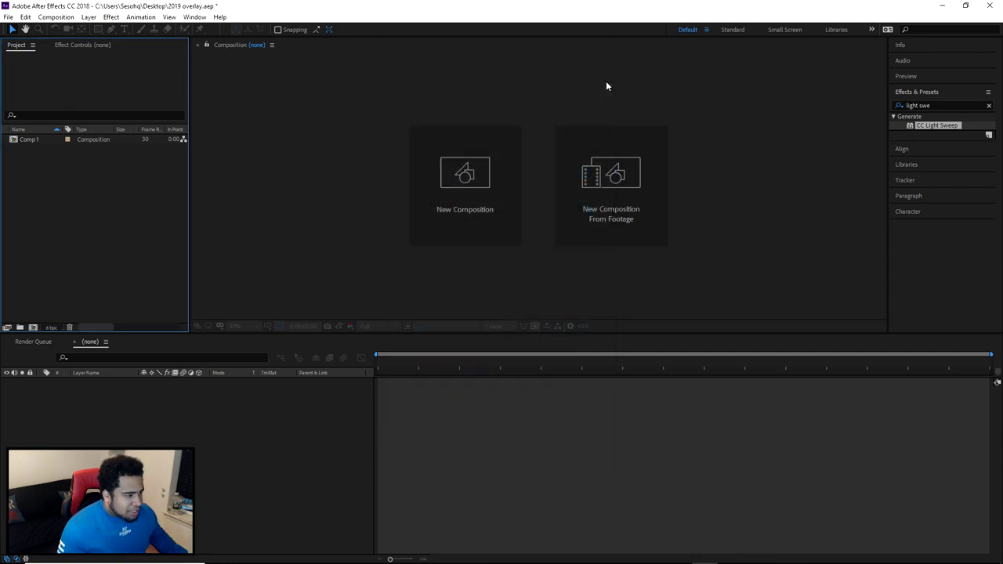
Import 2019 overlay.psd as Composition - Retain Layer Sizes with editable layer styles
click(7, 17)
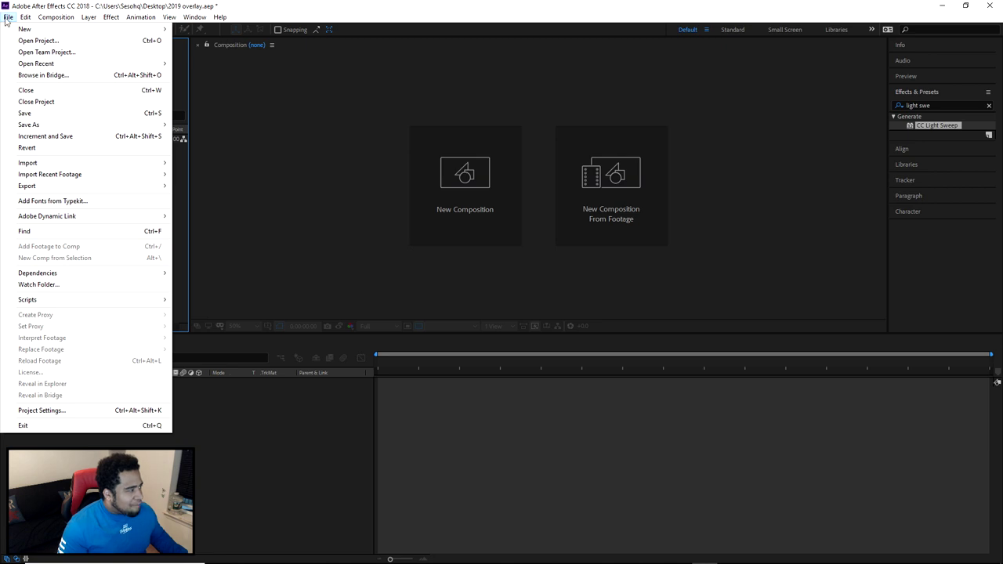
mouse_move(49, 162)
click(188, 163)
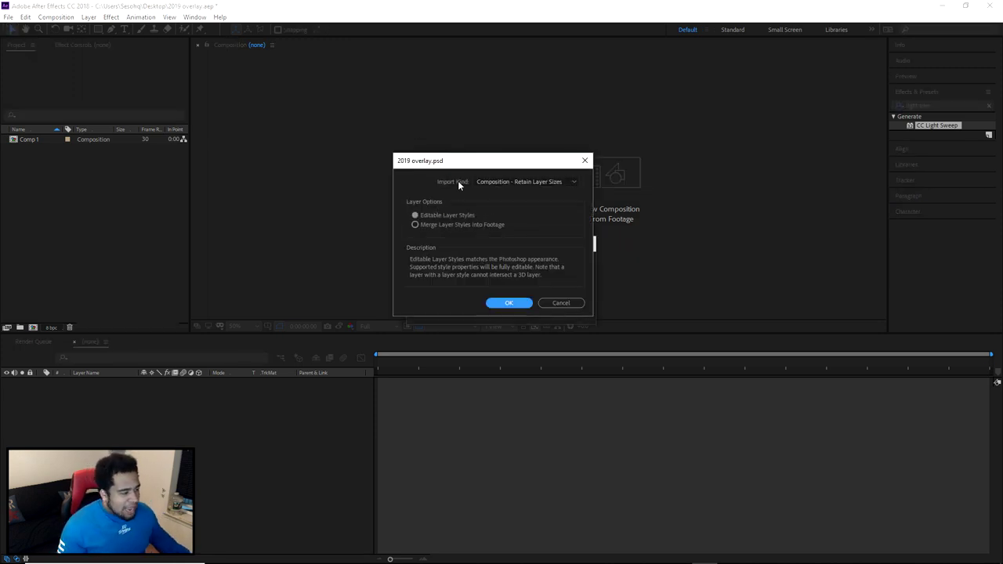
click(505, 183)
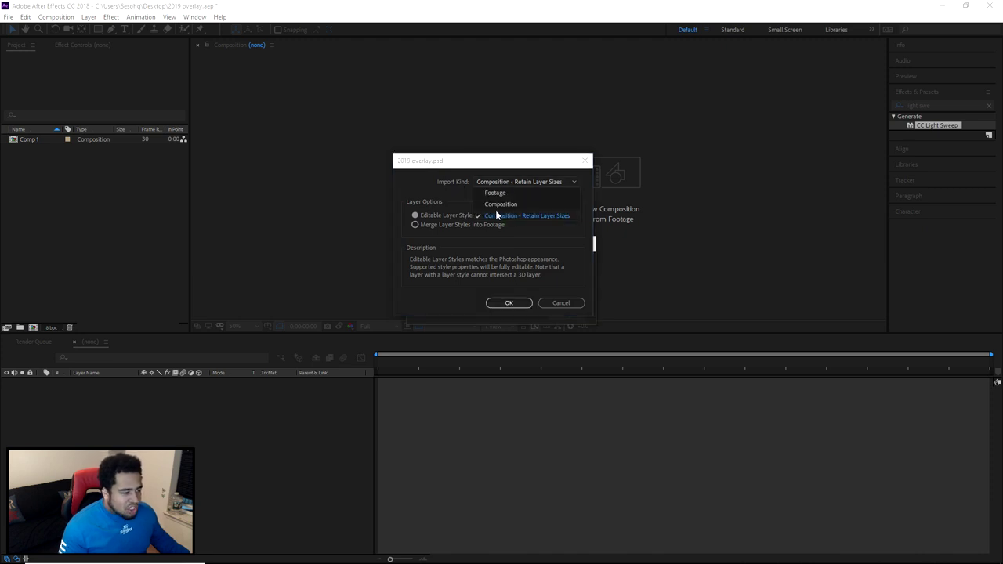
click(542, 216)
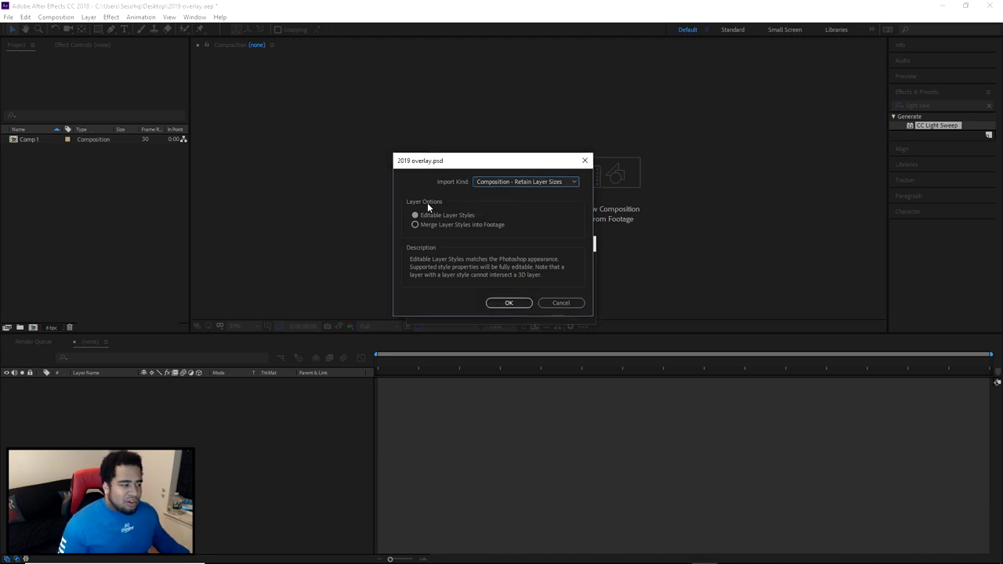
click(510, 304)
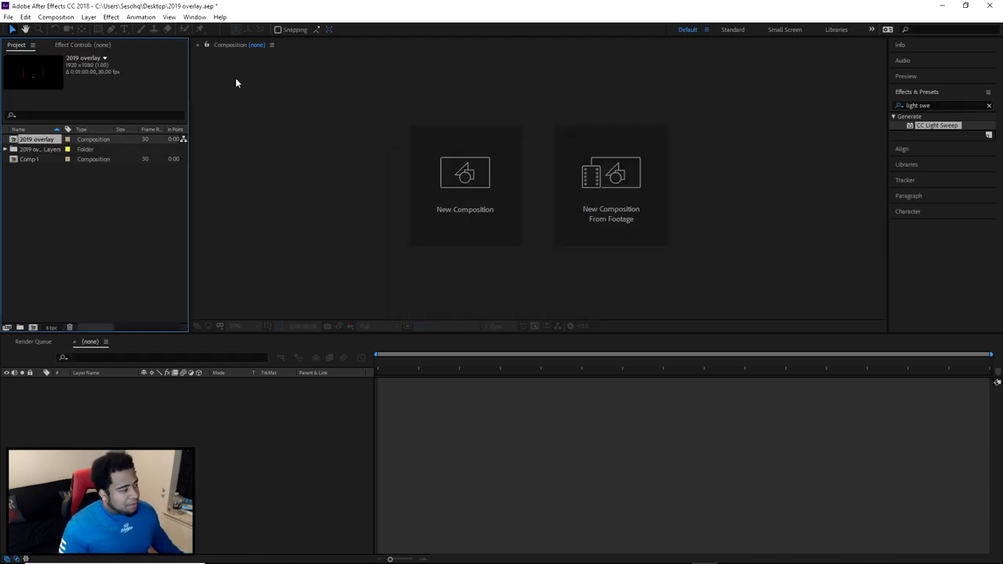
Open the 2019 overlay composition and its nested Overlay Box composition, and switch between them to compare their layers
double_click(49, 140)
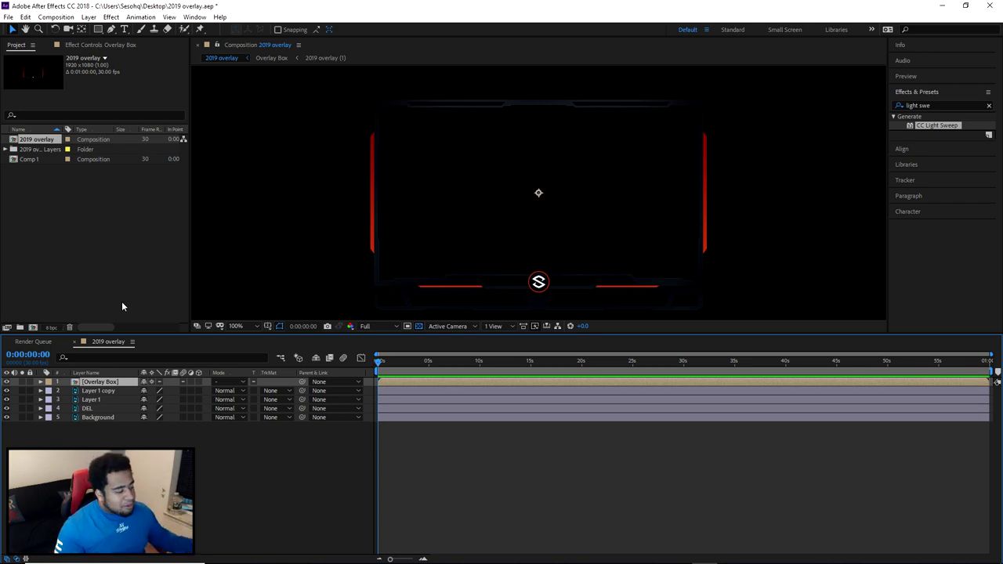
double_click(101, 381)
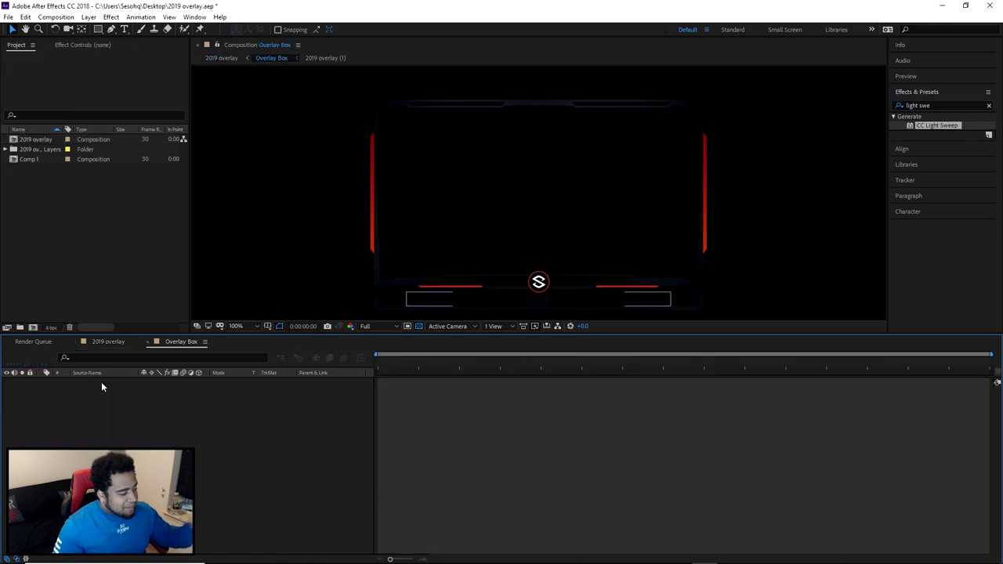
click(109, 341)
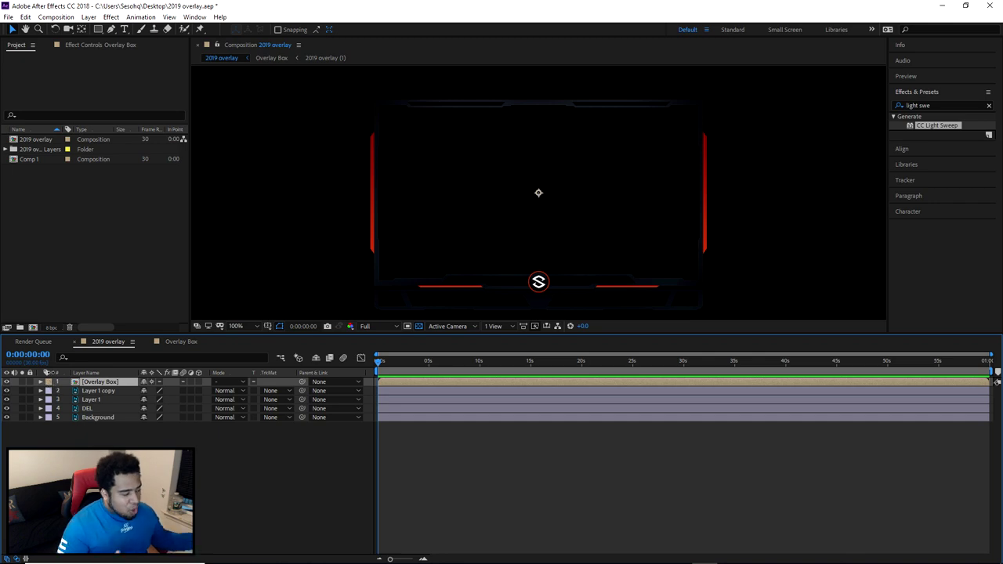
click(170, 343)
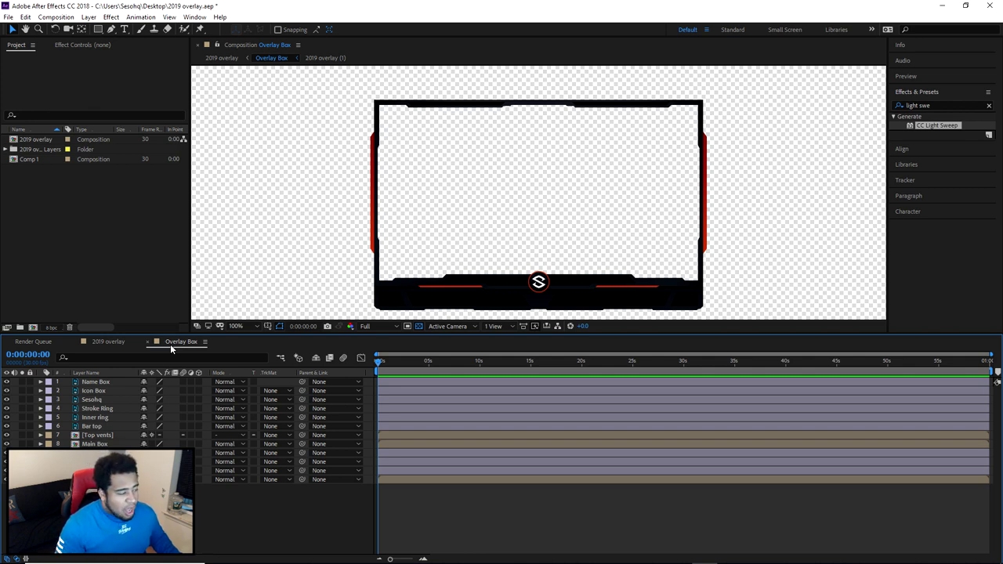
click(108, 343)
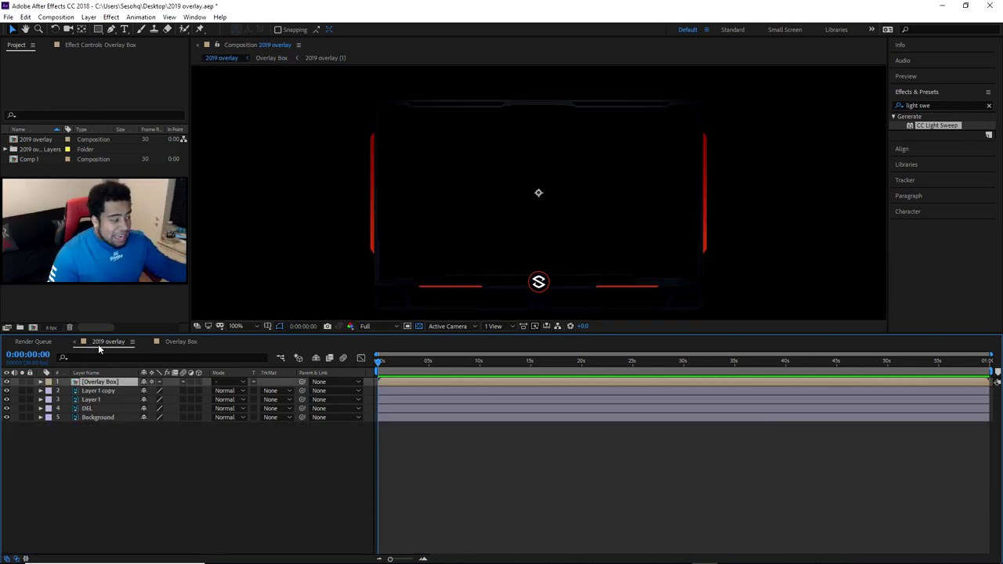
click(174, 343)
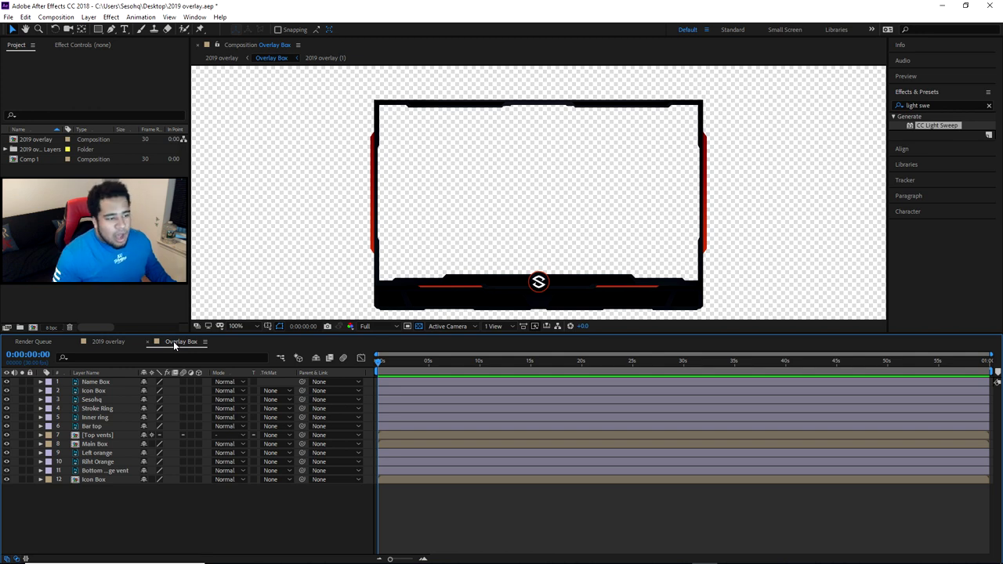
Try moving the Name Box layer in Overlay Box, and check the Stroke Ring and Inner ring layers by selecting each
click(533, 302)
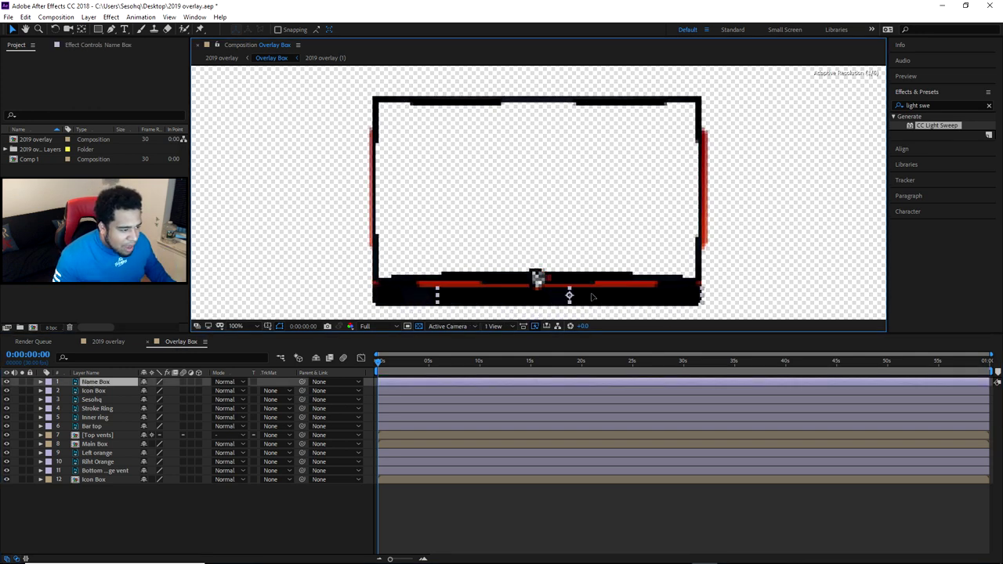
drag(529, 298, 546, 299)
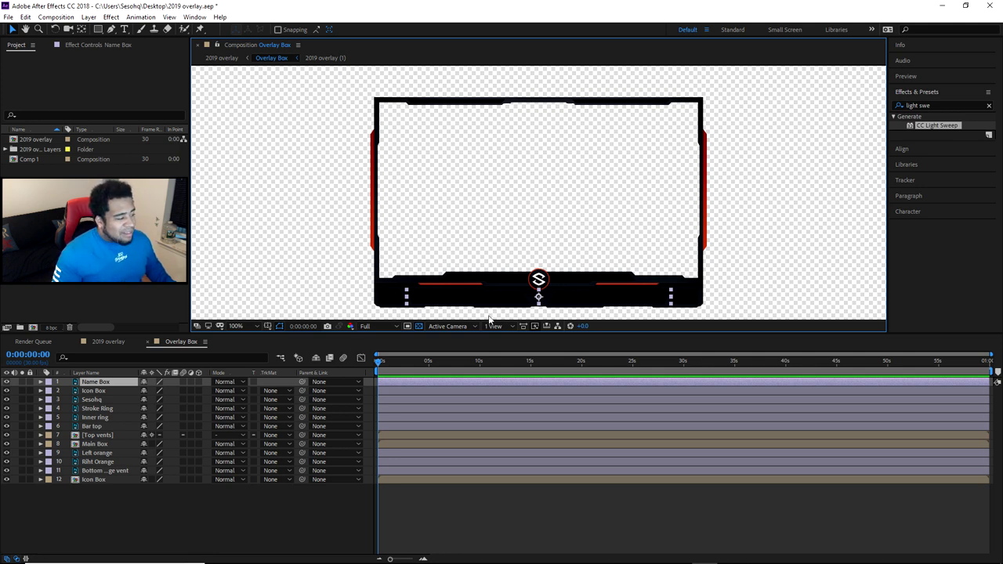
click(121, 400)
click(115, 408)
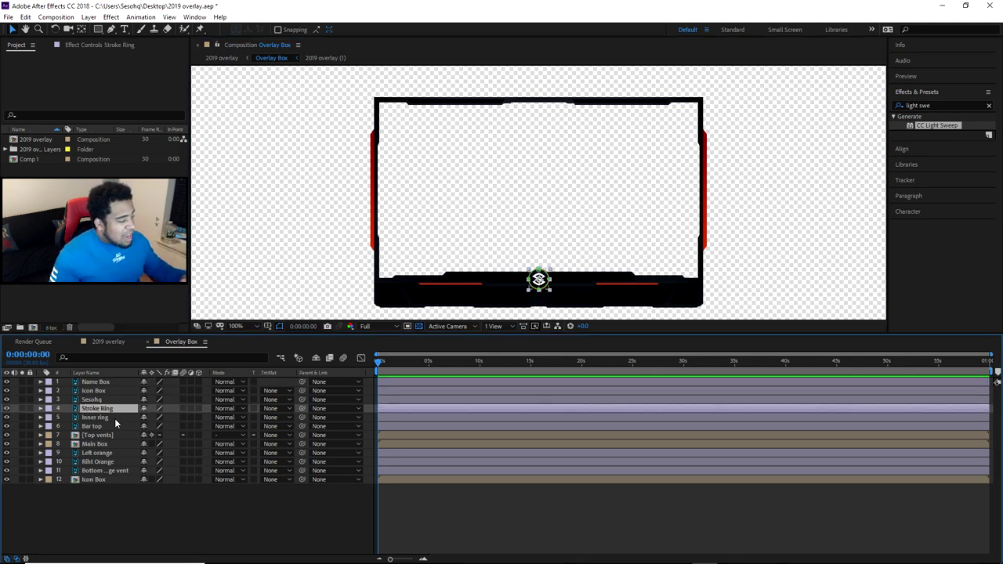
click(115, 419)
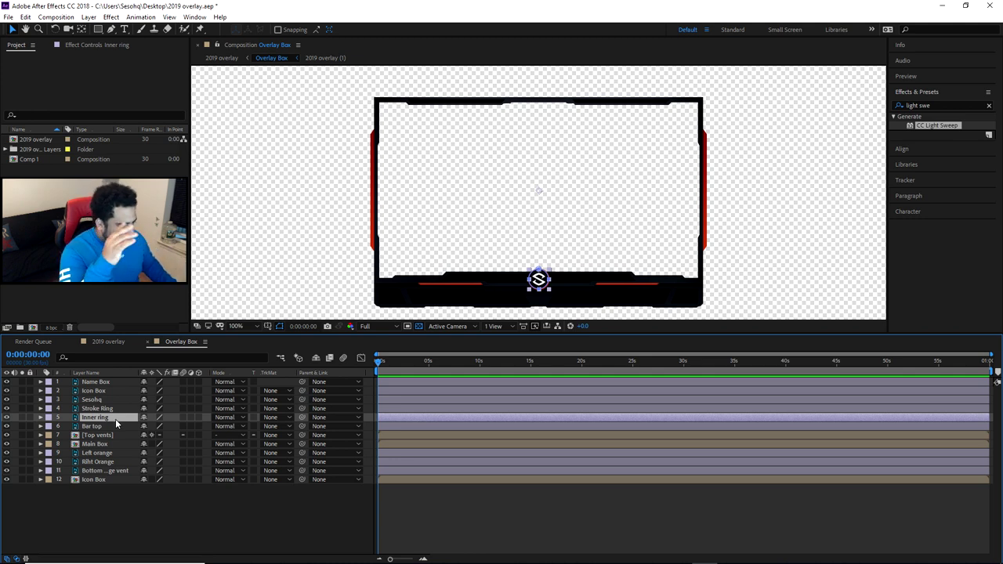
Review the duration in Overlay Box's composition settings and accept the settings
click(452, 471)
right_click(444, 495)
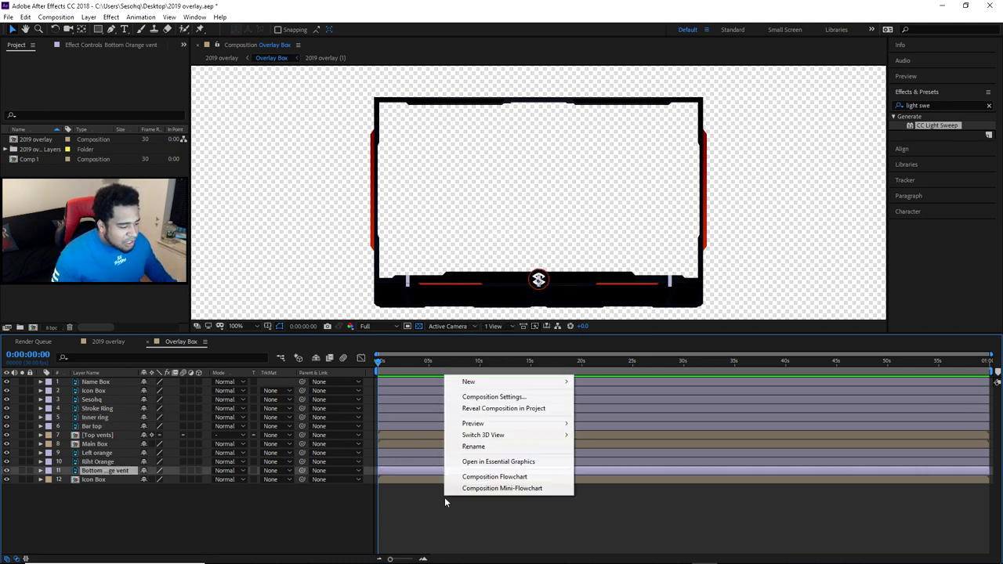
click(492, 398)
click(474, 260)
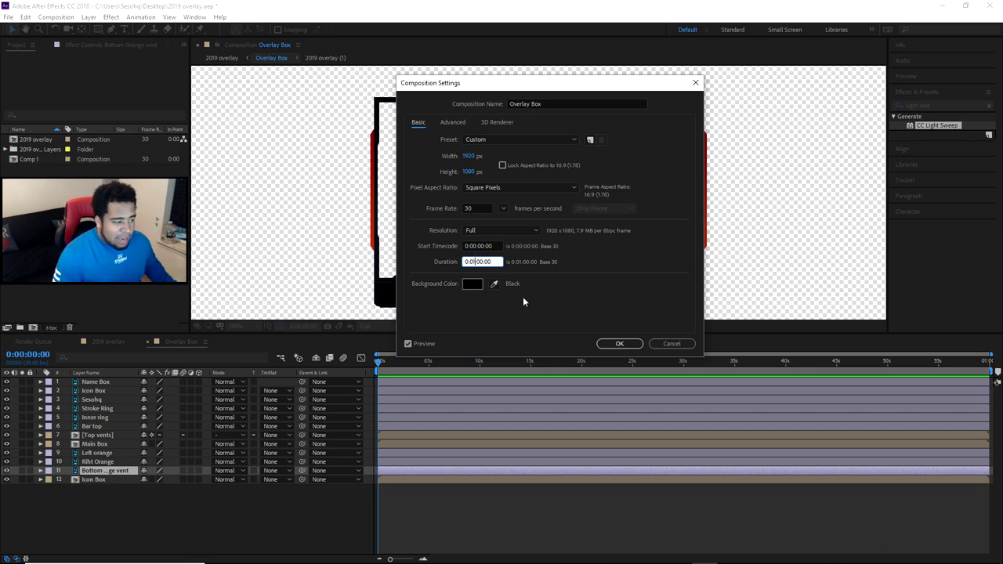
click(619, 343)
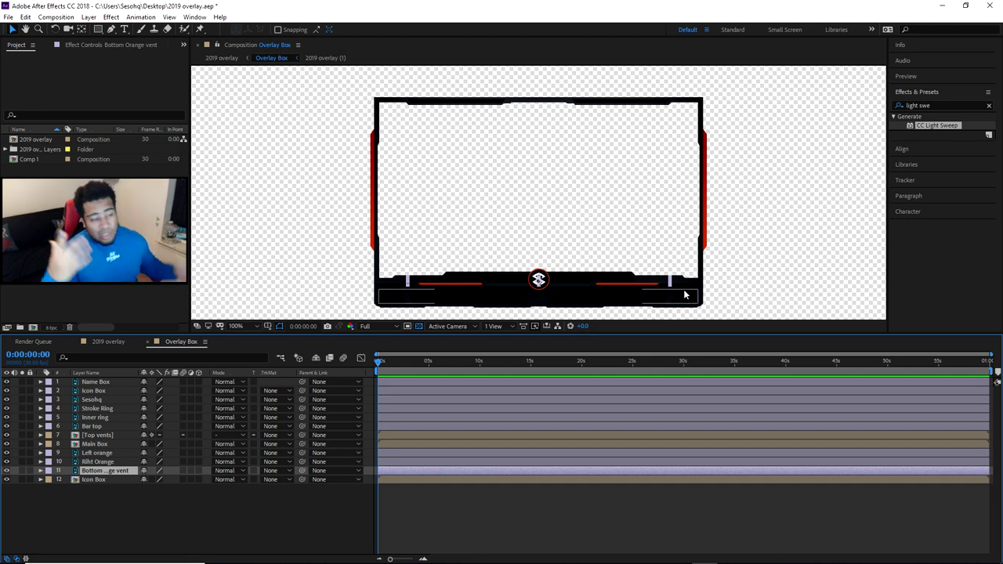
Select the Inner ring layer and magnify the composition to 200% around the circle emblem
click(97, 417)
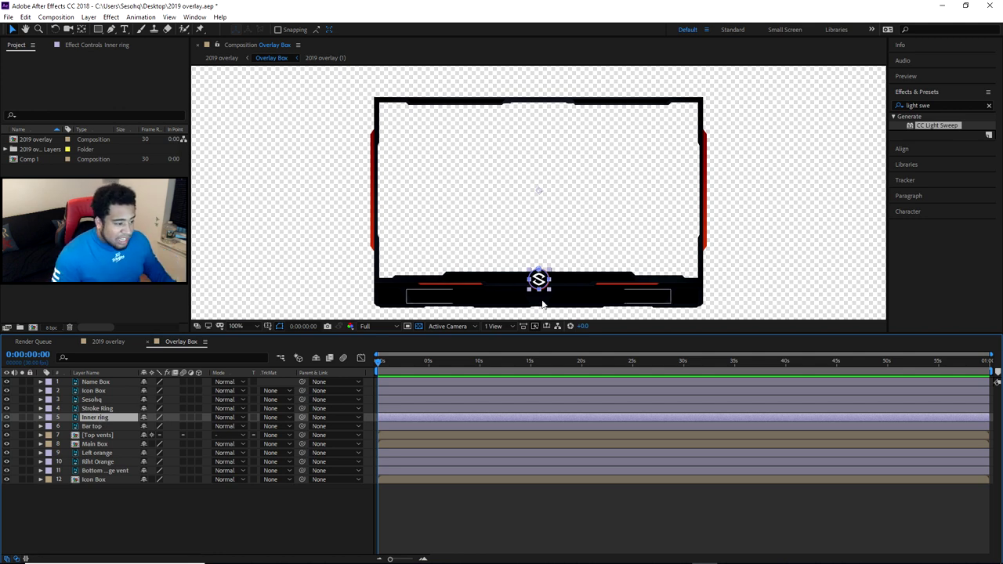
scroll(542, 300, up, 1)
key(space)
drag(541, 300, 549, 148)
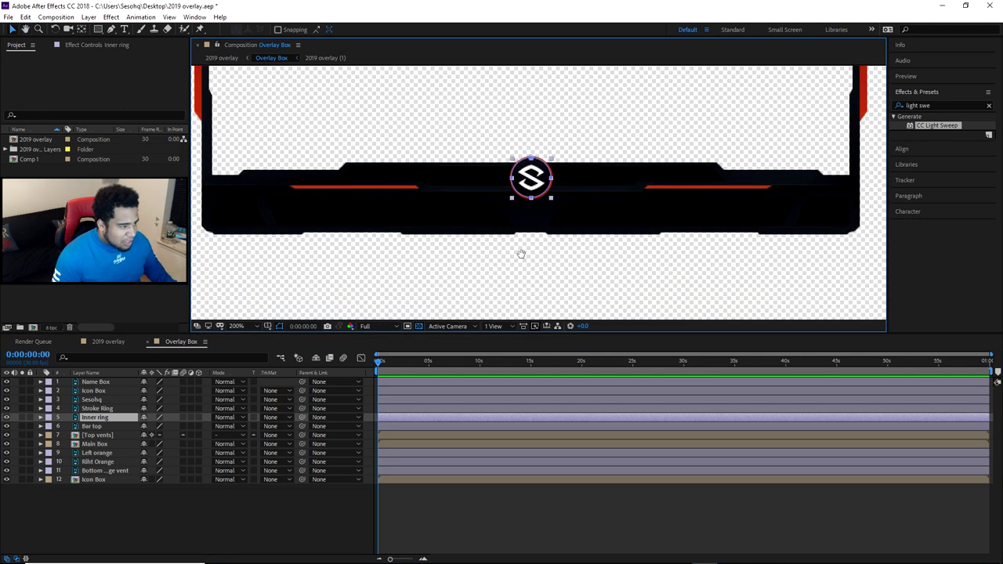
drag(522, 253, 520, 260)
click(91, 419)
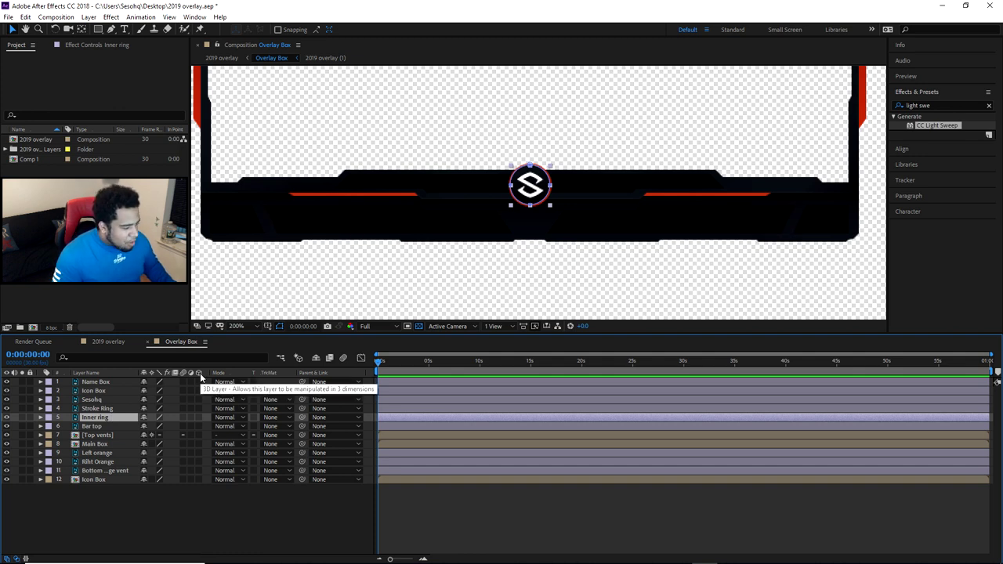
right_click(201, 378)
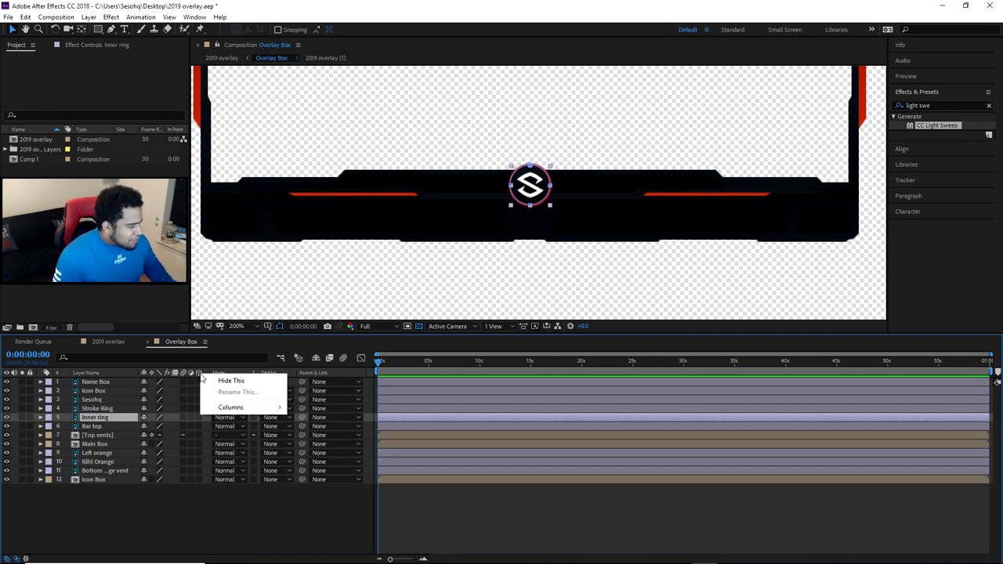
click(207, 370)
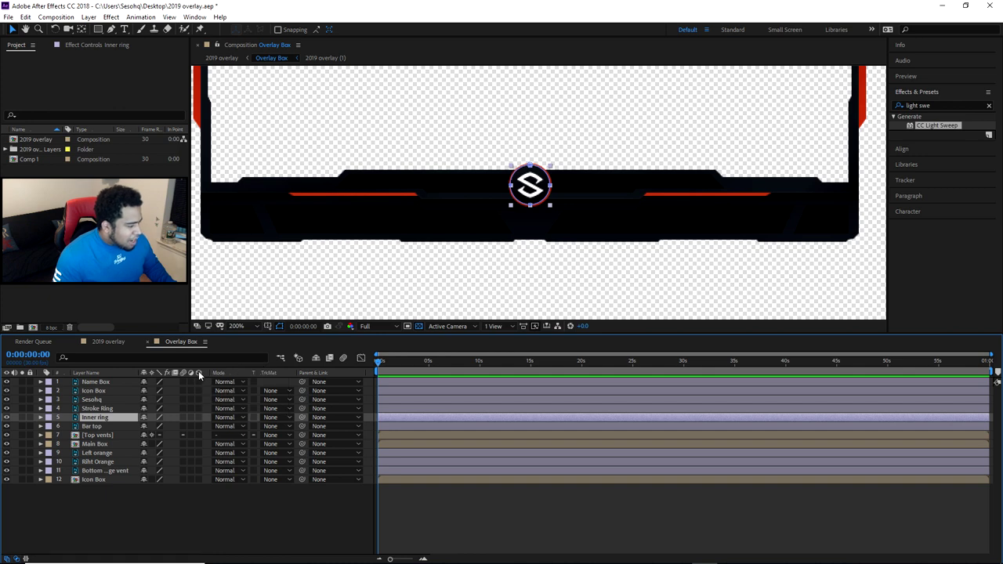
click(227, 417)
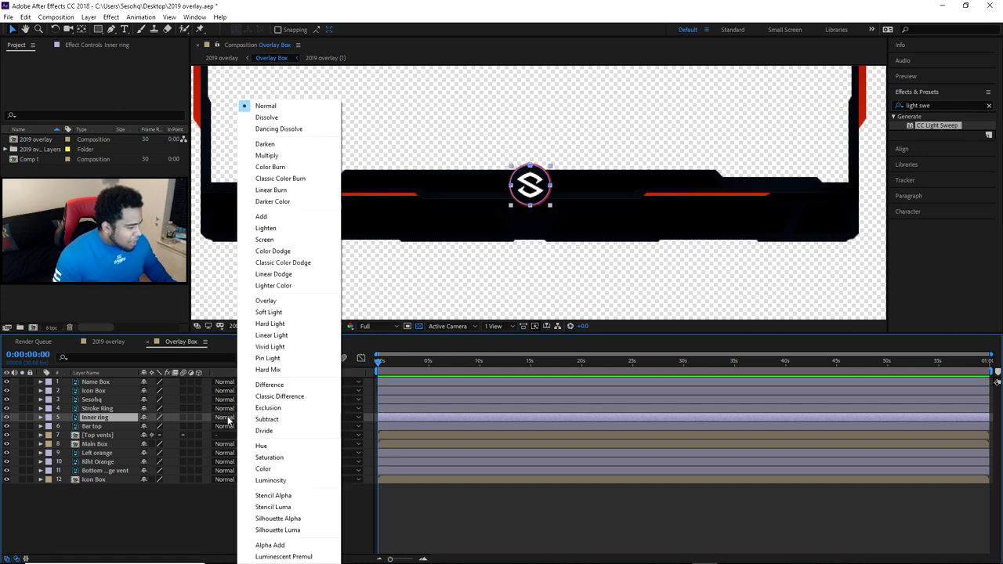
click(193, 520)
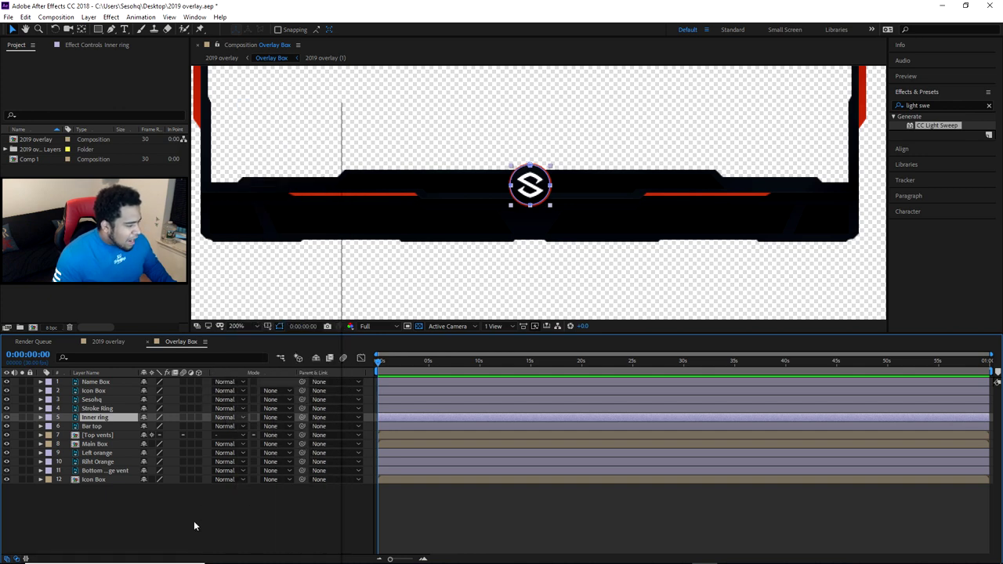
click(278, 417)
click(279, 424)
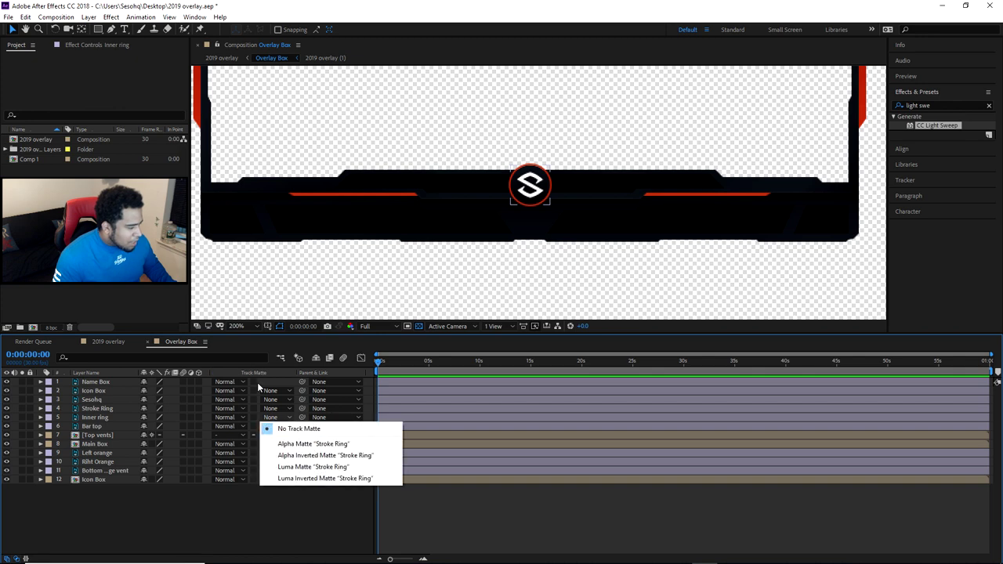
click(261, 371)
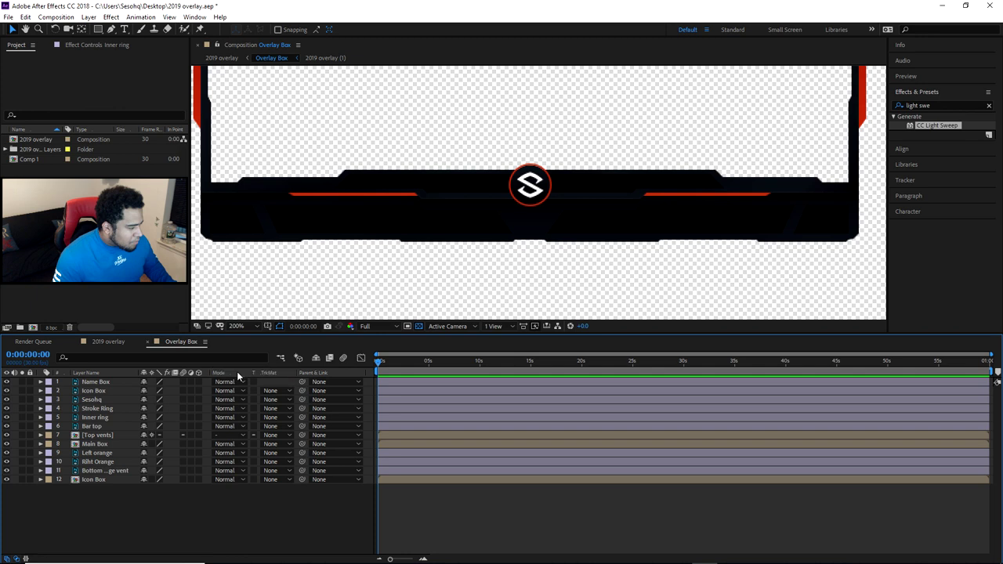
right_click(261, 371)
click(256, 373)
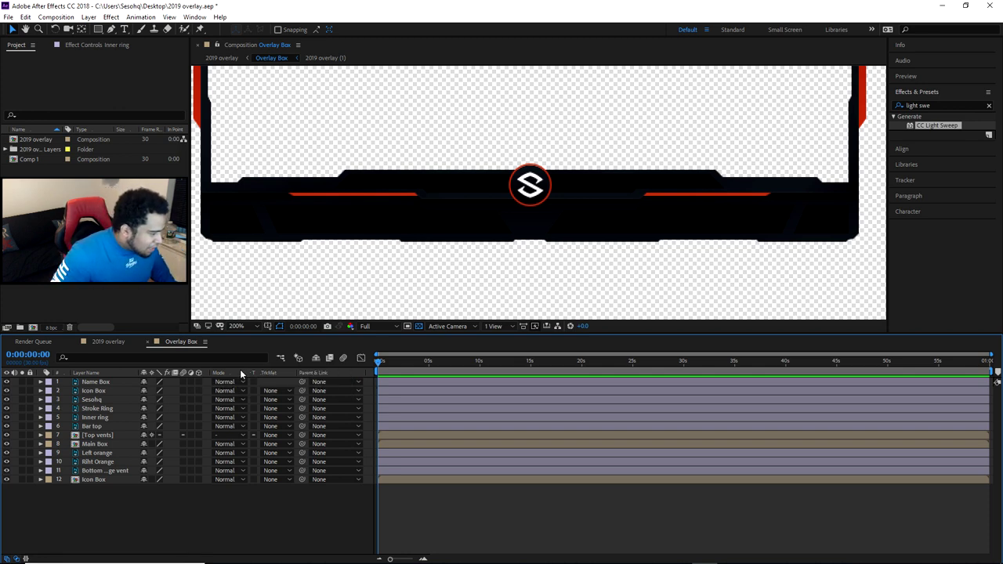
click(284, 435)
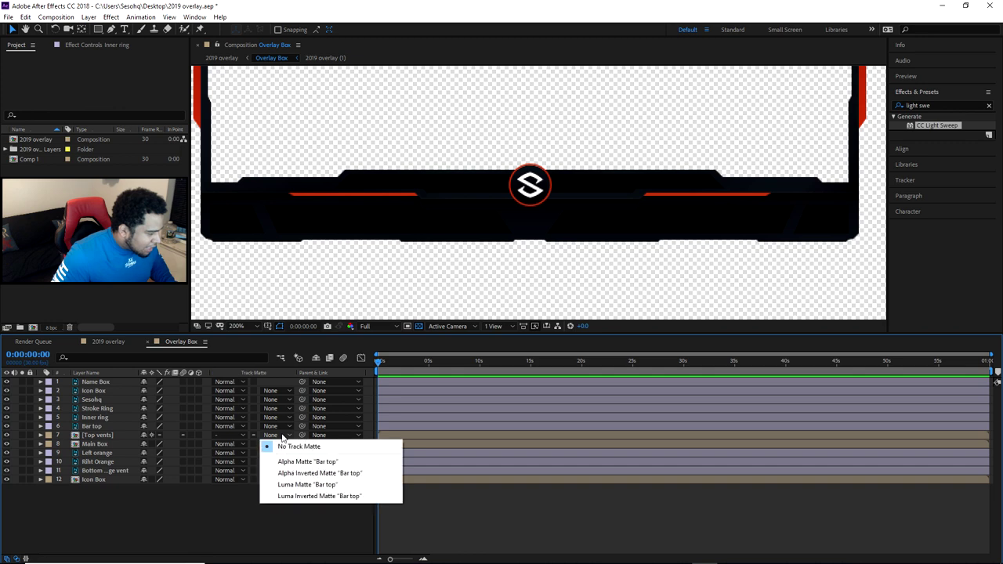
click(266, 372)
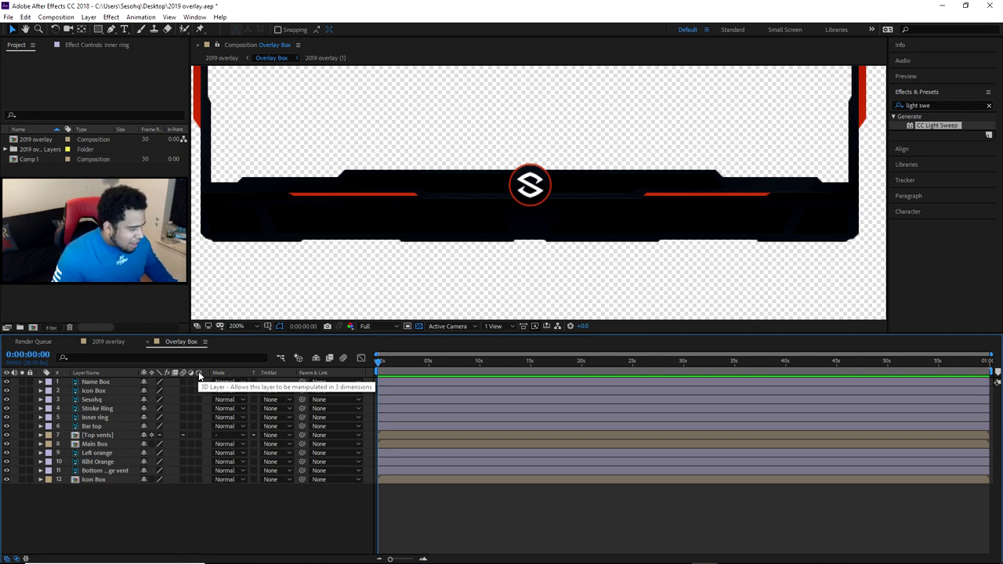
Make the Stroke Ring and Inner ring layers 3D layers
click(92, 408)
click(99, 420)
key(F2)
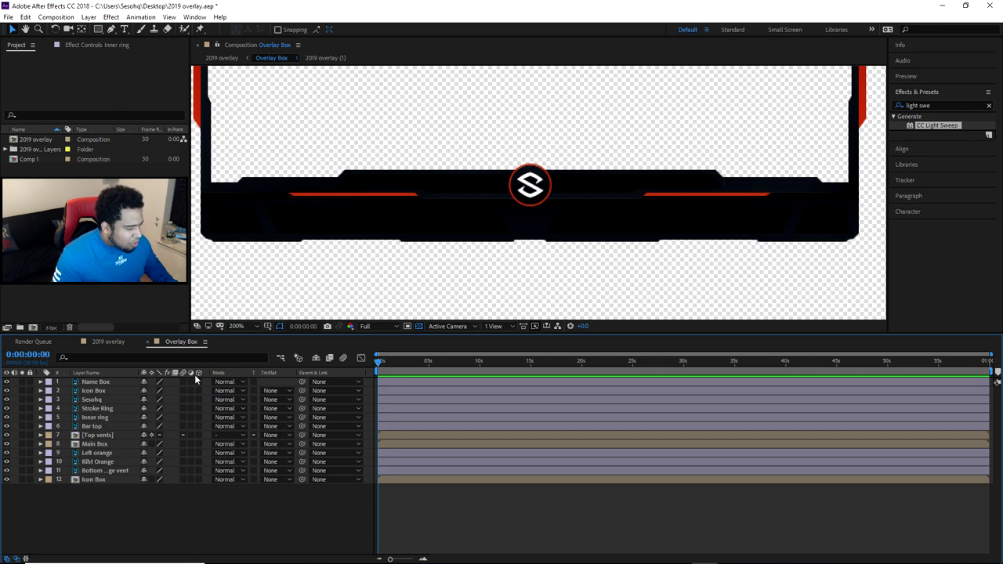
click(199, 414)
click(199, 415)
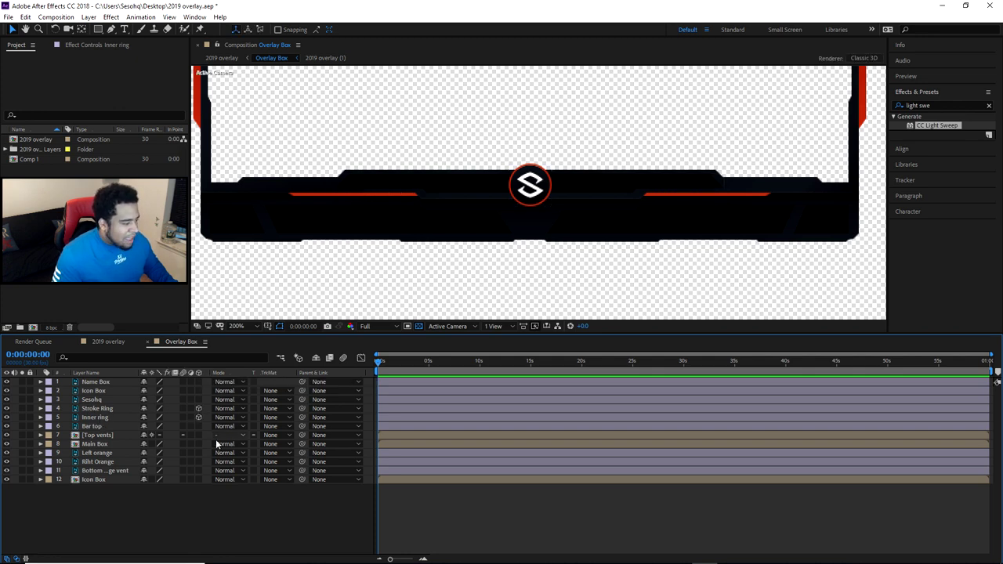
Expand Inner ring's Transform properties and toggle its 3D state to compare the 2D and 3D rotation properties
click(98, 416)
click(40, 418)
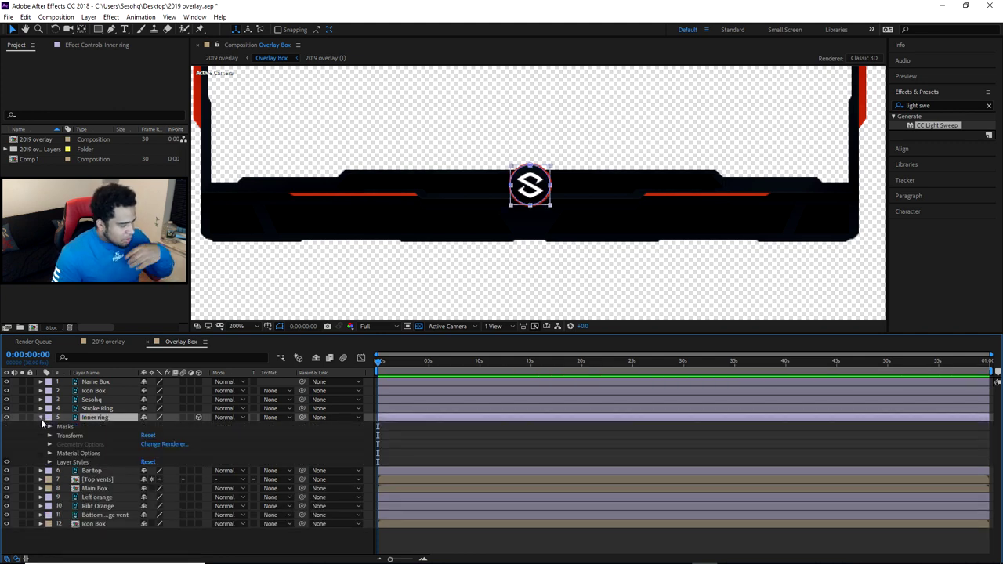
click(49, 435)
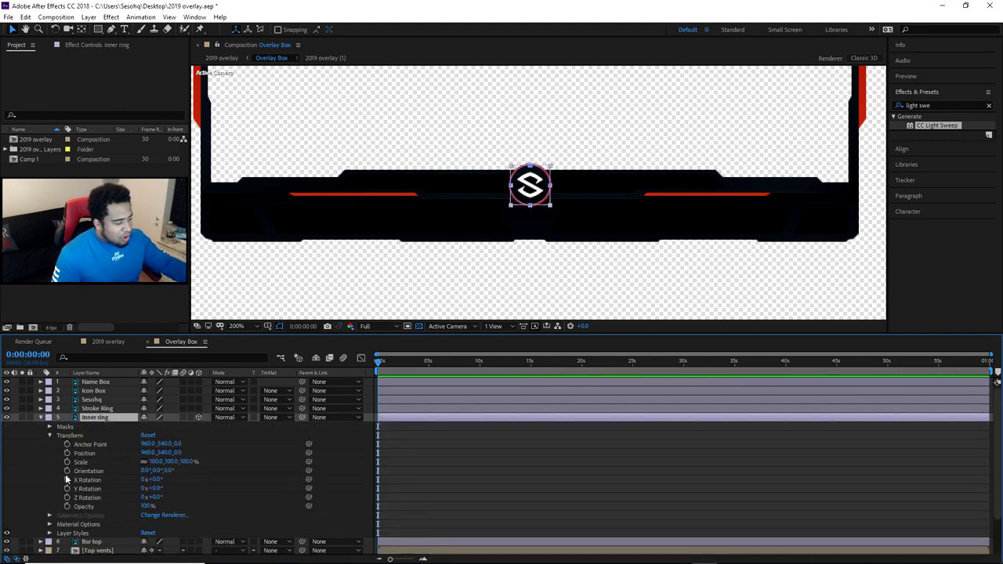
click(199, 417)
click(199, 416)
click(199, 416)
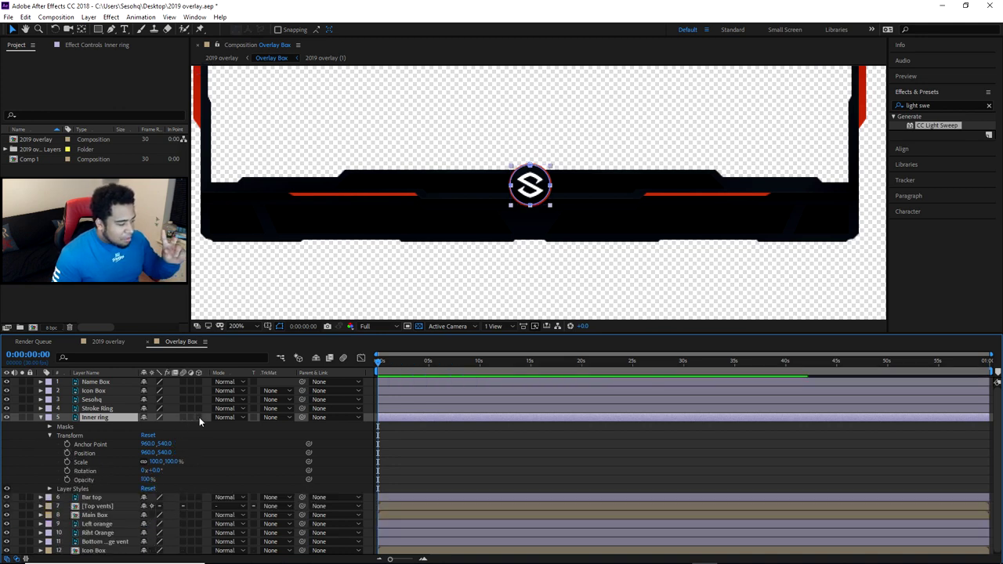
Make the Inner ring layer 3D and keyframe its Y Rotation at 0° at the 4-second mark
click(199, 416)
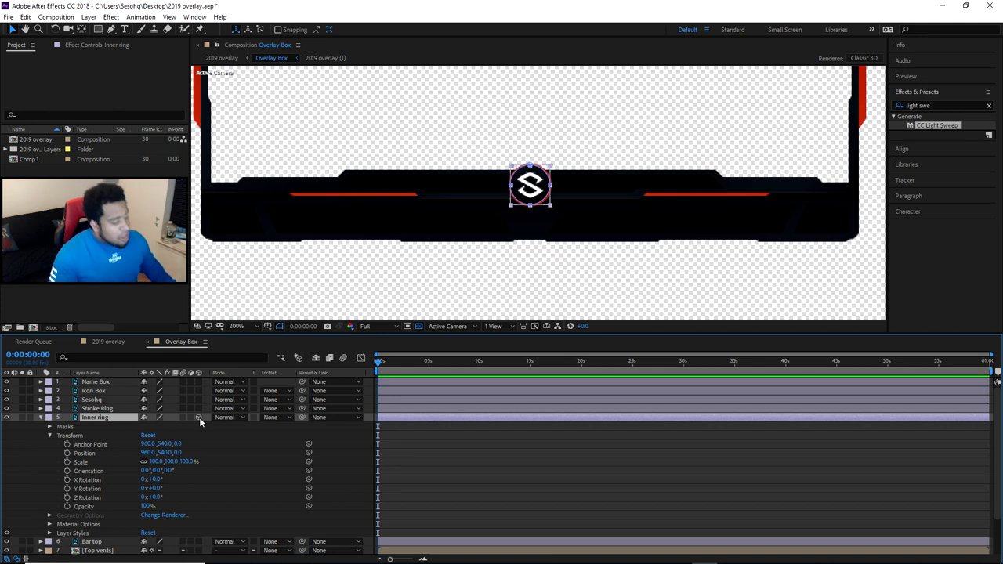
click(66, 488)
mouse_move(154, 488)
mouse_down()
mouse_move(47, 488)
mouse_move(168, 489)
mouse_up()
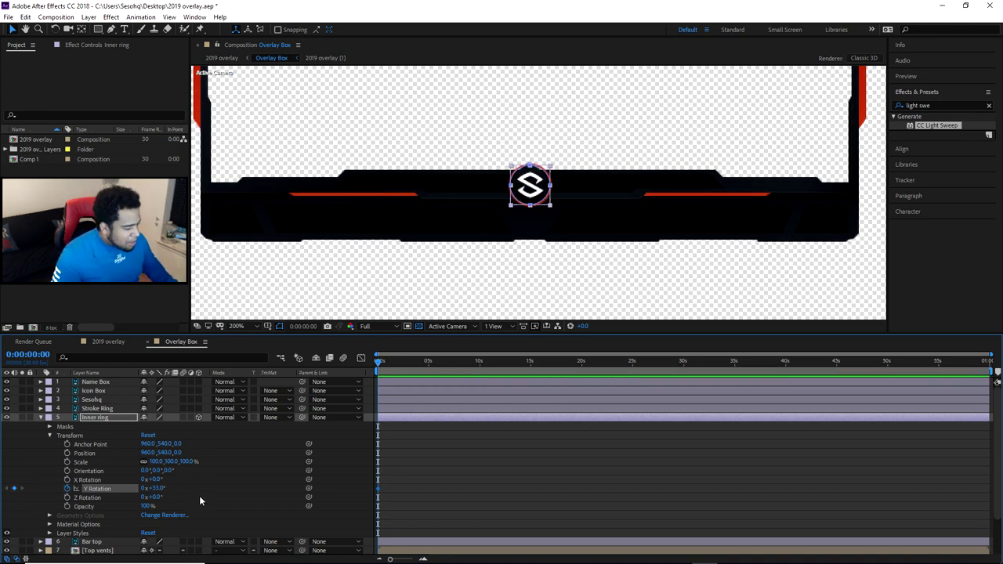
drag(410, 359, 418, 359)
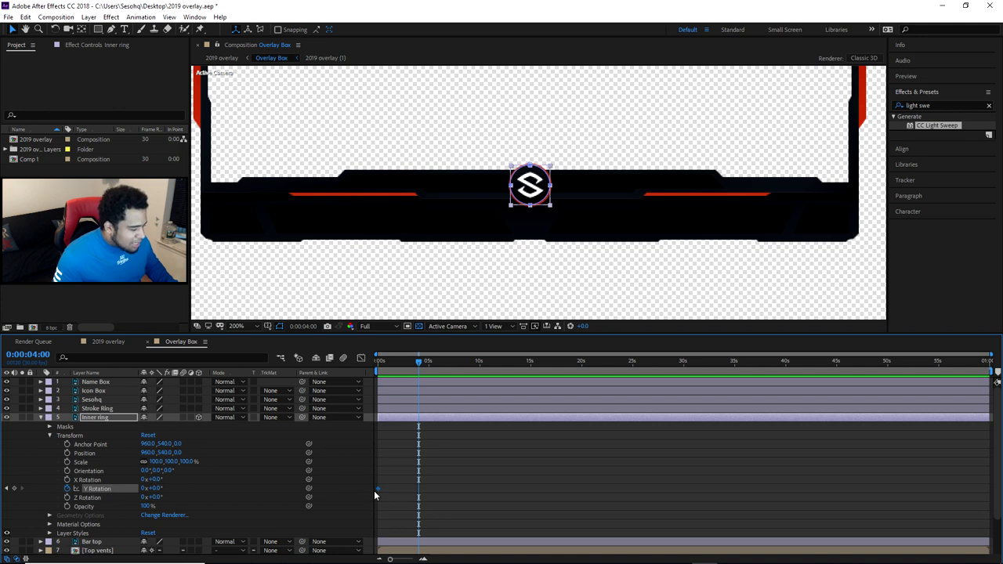
drag(379, 492, 418, 492)
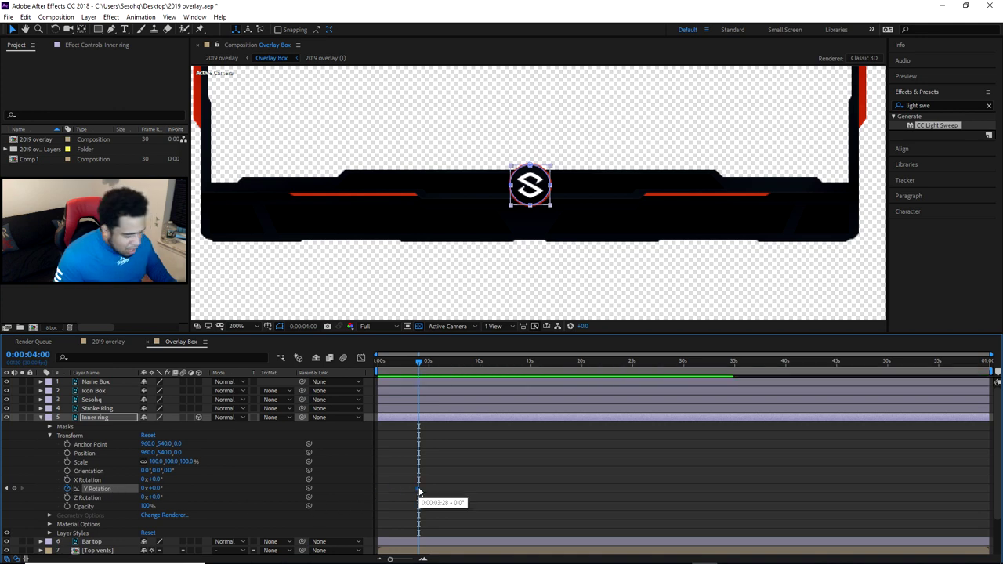
click(67, 488)
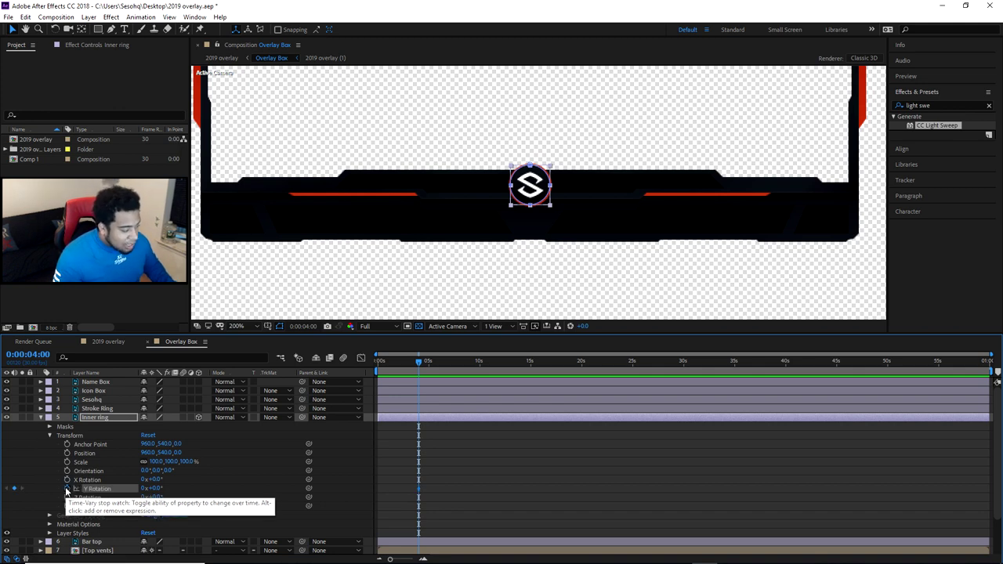
click(67, 488)
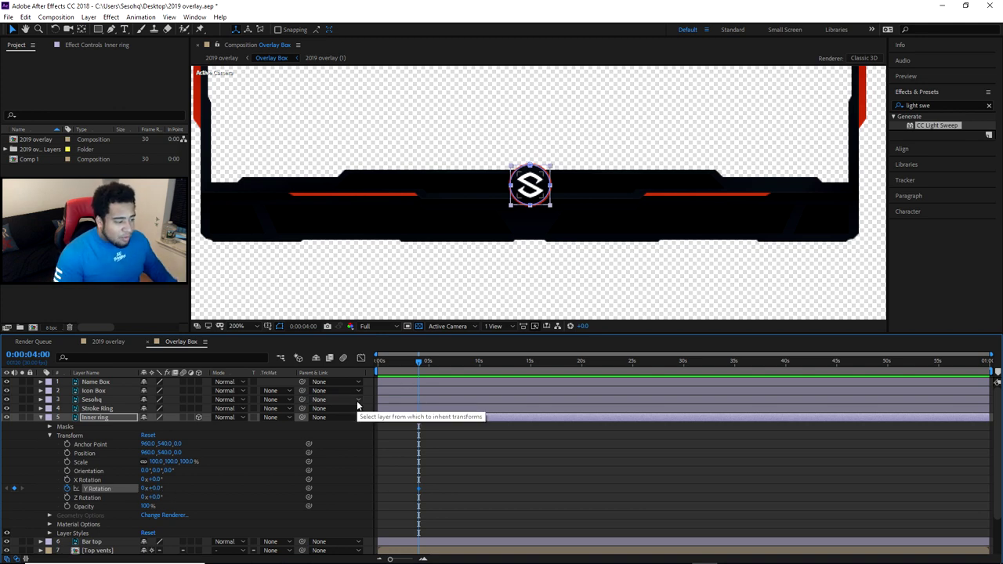
Try an Inner ring Y Rotation keyframe of 180° at 0:00:09:01 and preview the spin from the start
drag(417, 362, 468, 361)
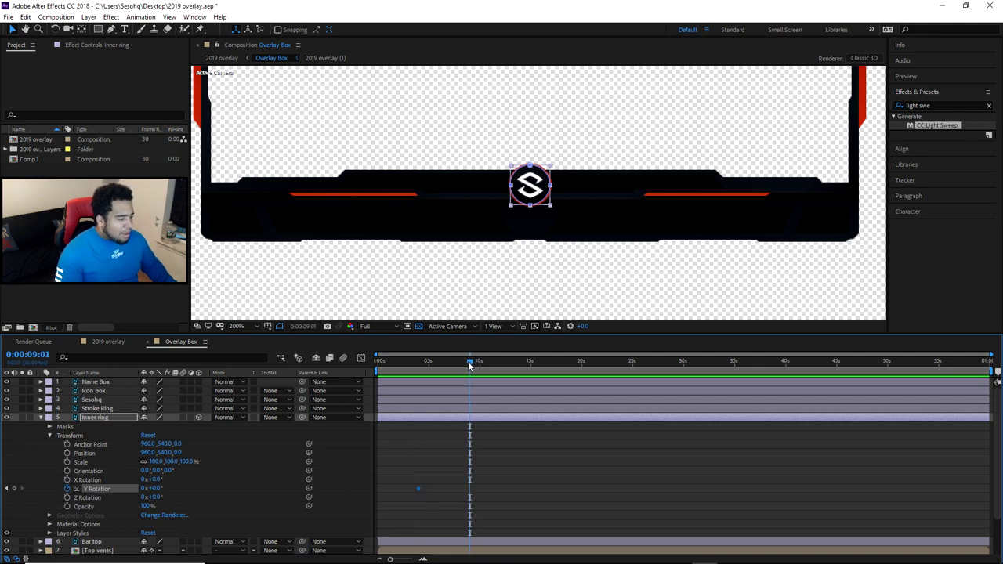
click(155, 490)
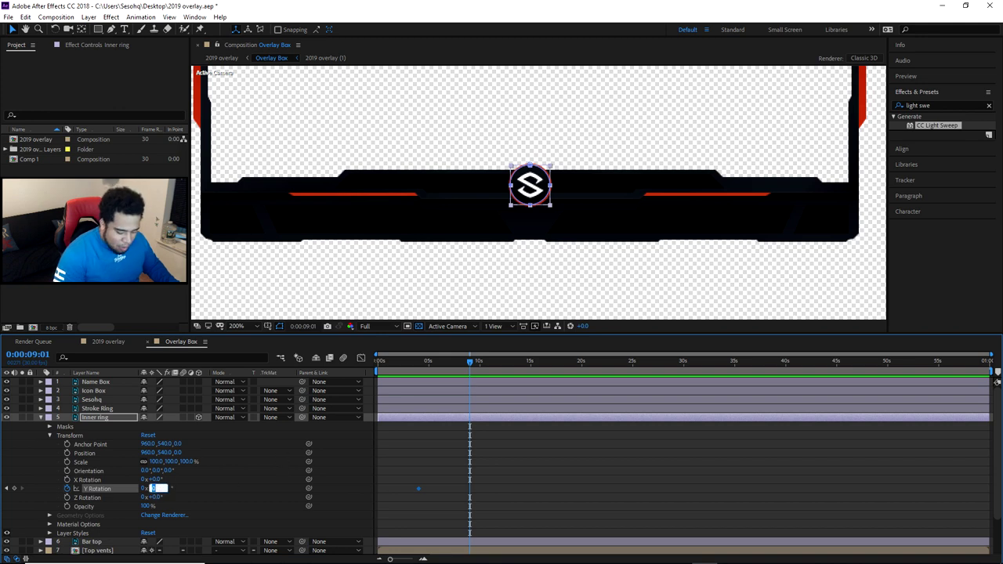
text(180)
key(Return)
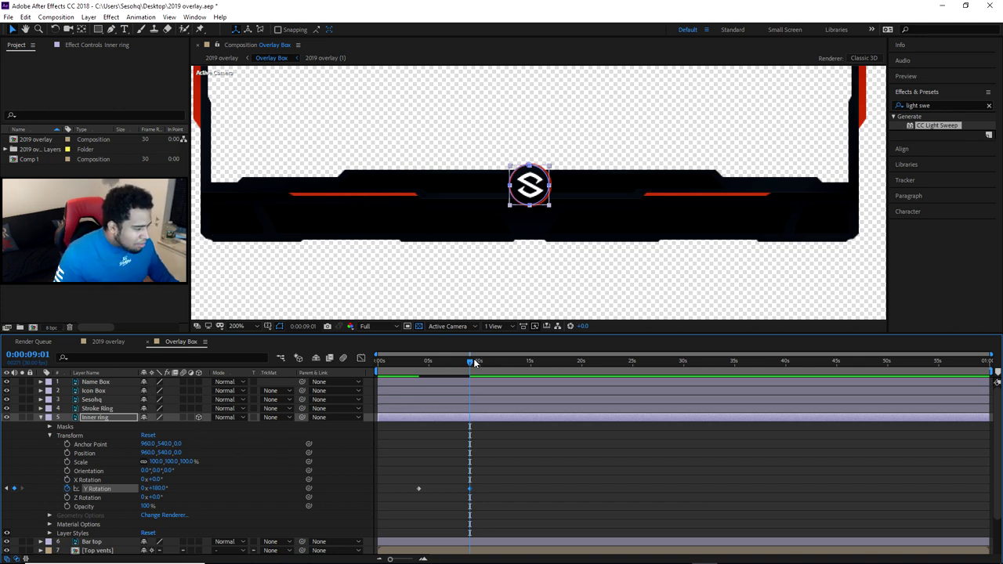
click(528, 294)
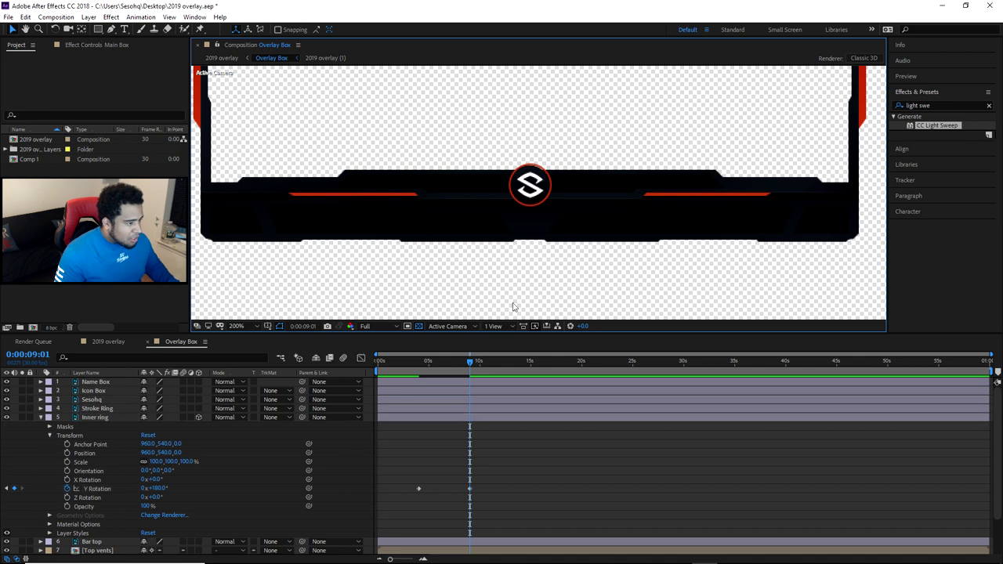
drag(468, 368, 341, 366)
key(space)
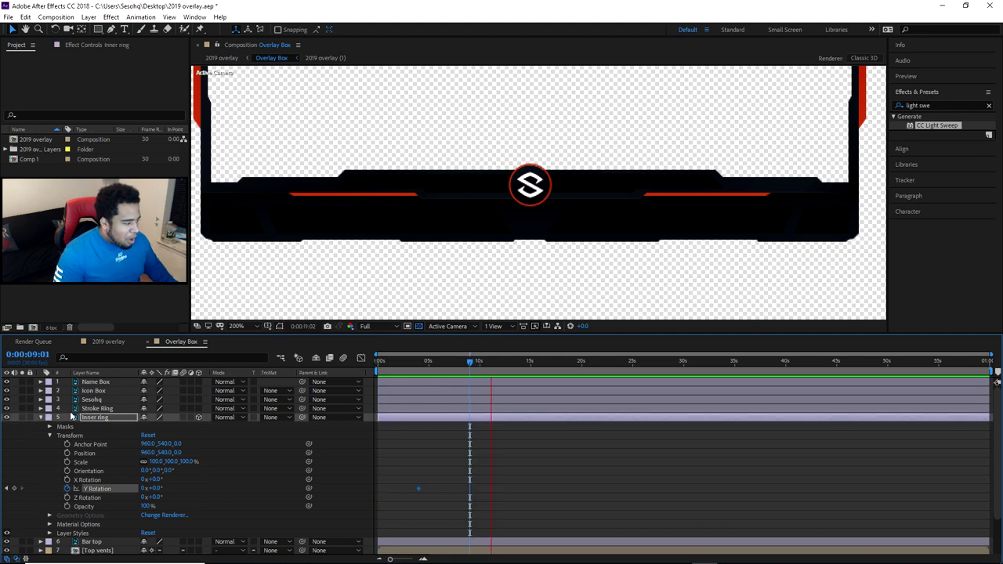
Undo the Y Rotation keyframes on Inner ring and collapse the layer's properties
click(81, 419)
key(ctrl+z)
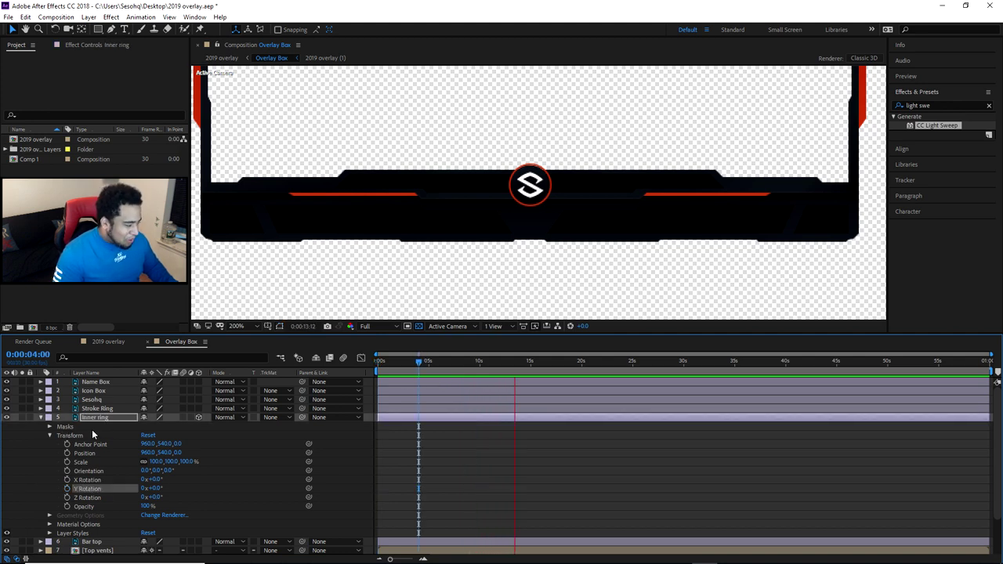
click(107, 419)
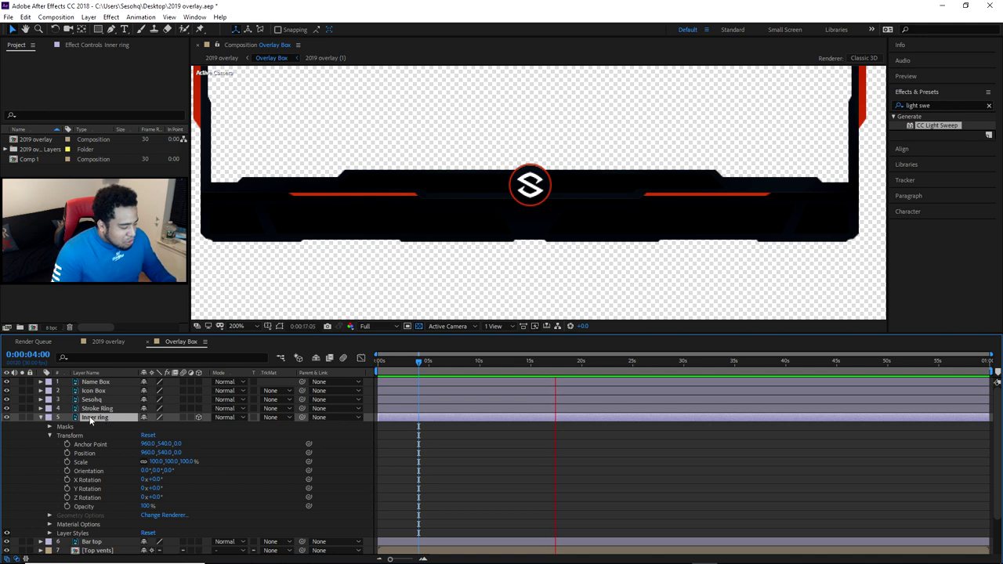
key(ctrl+shift+z)
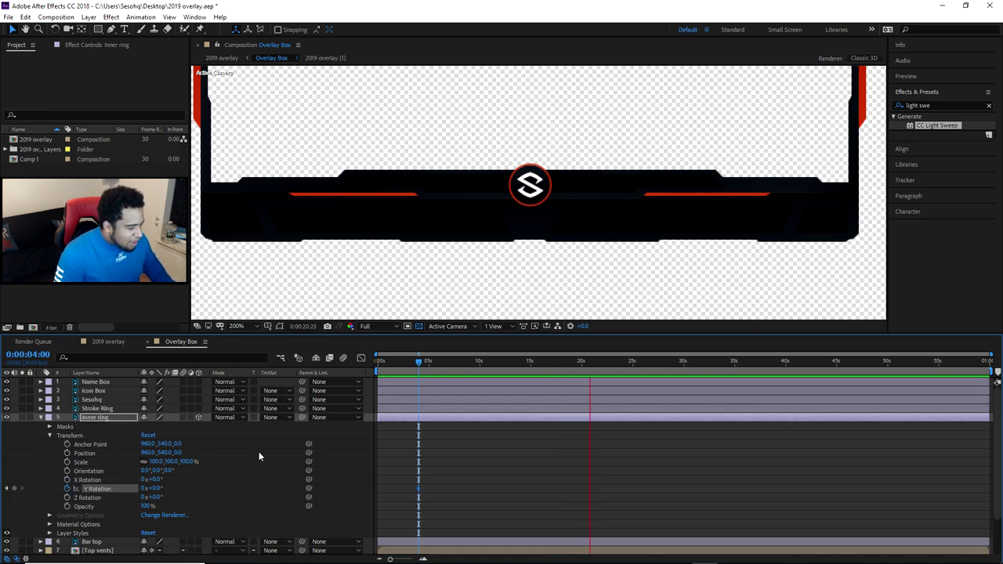
key(ctrl+z)
click(40, 417)
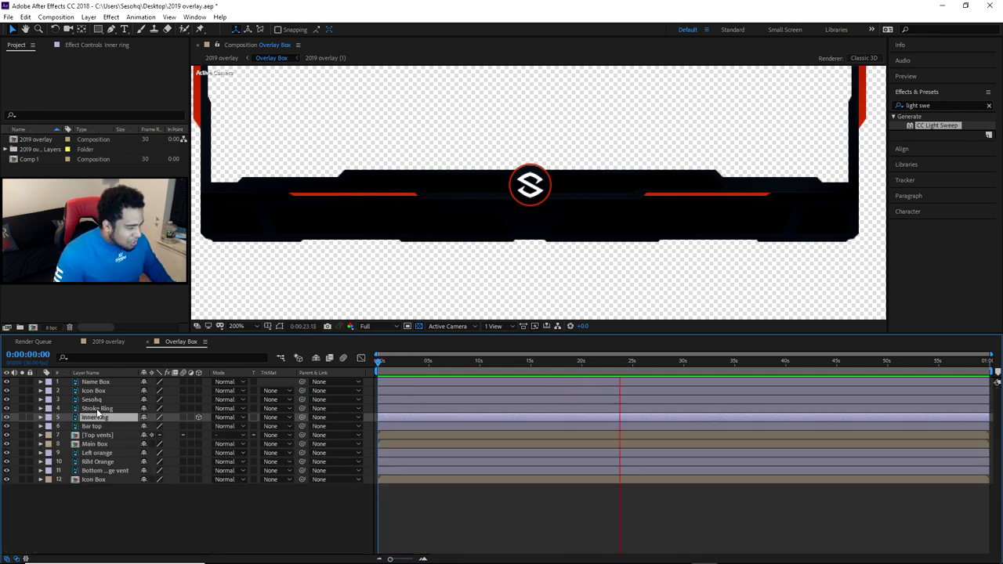
Stop the preview, make the Stroke Ring layer 3D and expand its Transform properties
click(101, 409)
key(space)
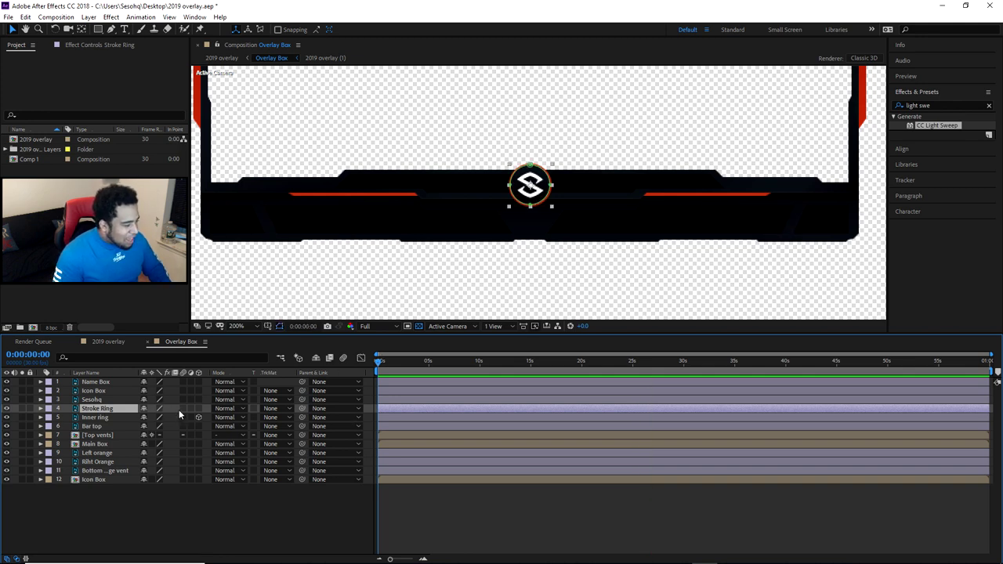
click(198, 408)
click(42, 408)
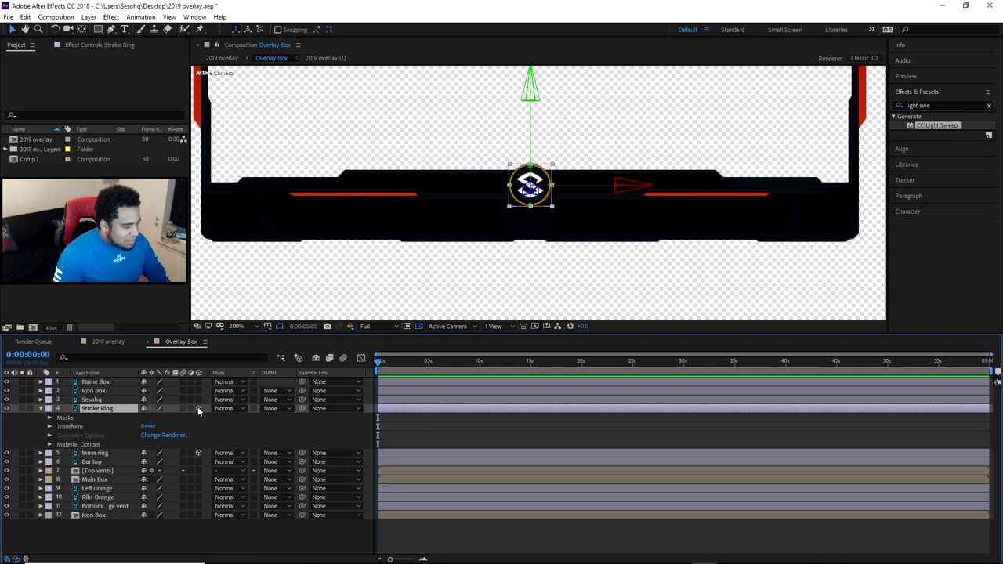
click(49, 427)
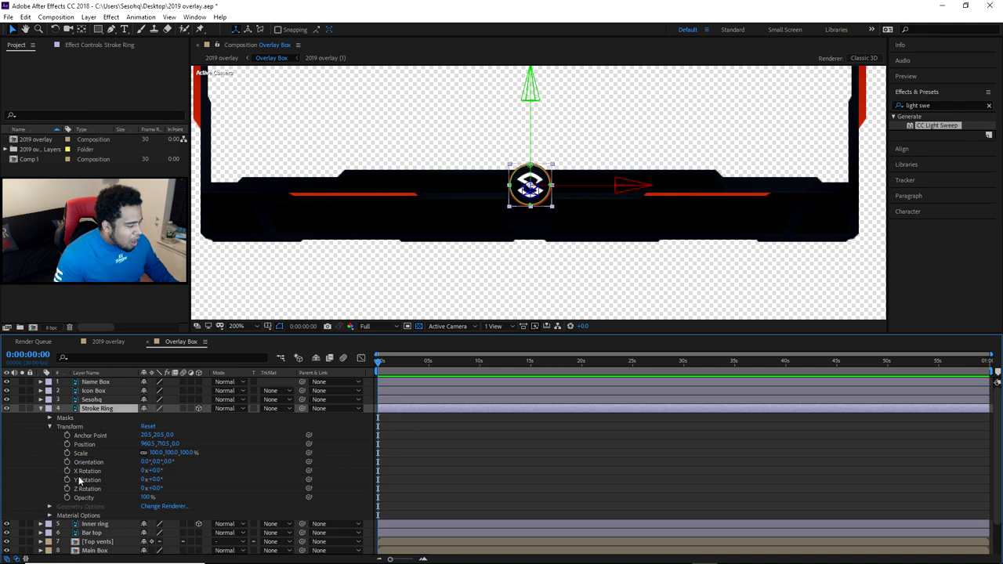
Keyframe Stroke Ring's Y Rotation from 0° at 0:00:04:03 to 180° at 0:00:09:05
drag(412, 360, 419, 360)
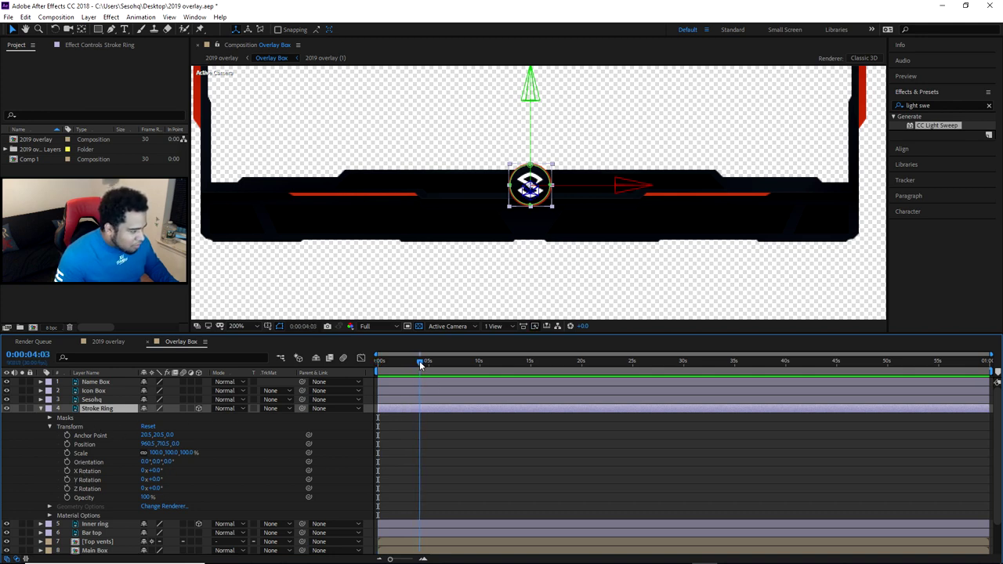
click(67, 479)
drag(420, 359, 471, 359)
click(158, 479)
text(180)
key(Return)
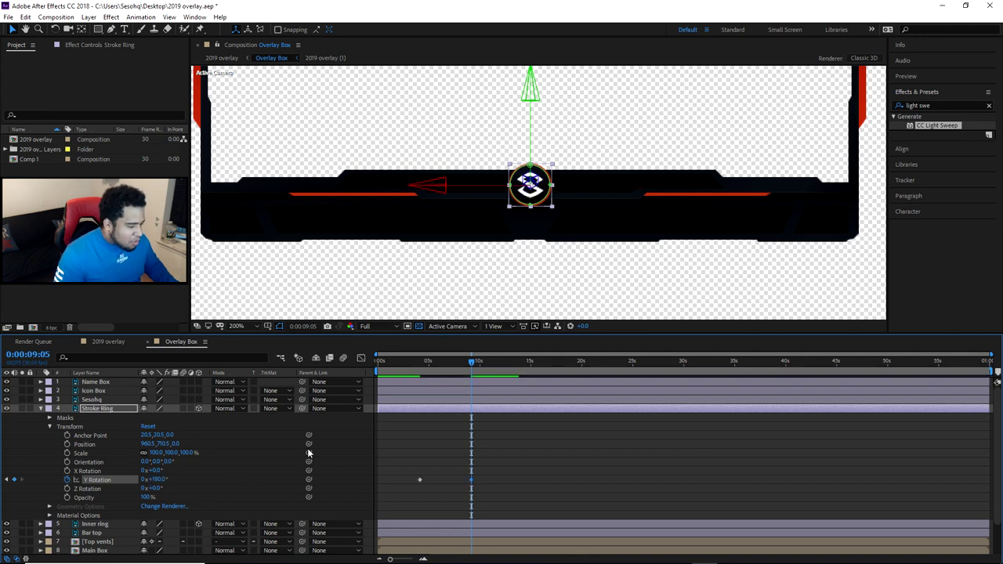
Preview the Stroke Ring rotation from the start of the composition and collapse the layer's properties
drag(472, 362, 363, 359)
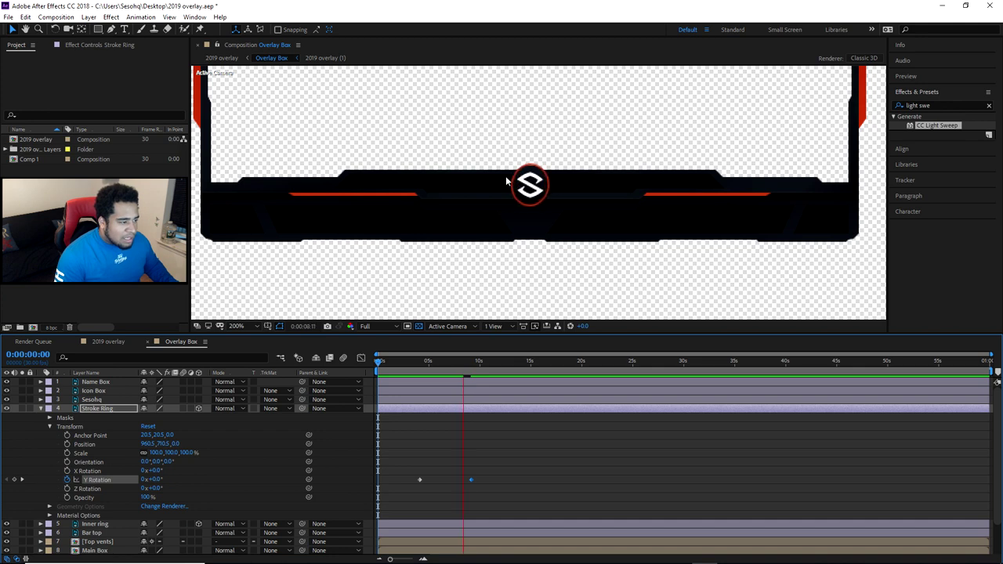
click(40, 408)
key(space)
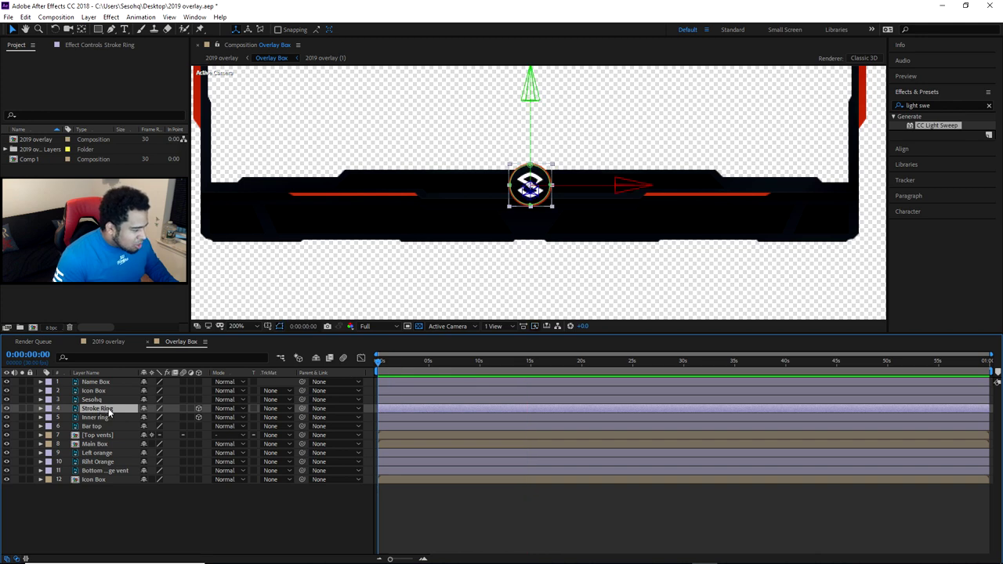
Move the Stroke Ring layer below Inner ring and preview the animation from the start
drag(114, 414, 109, 420)
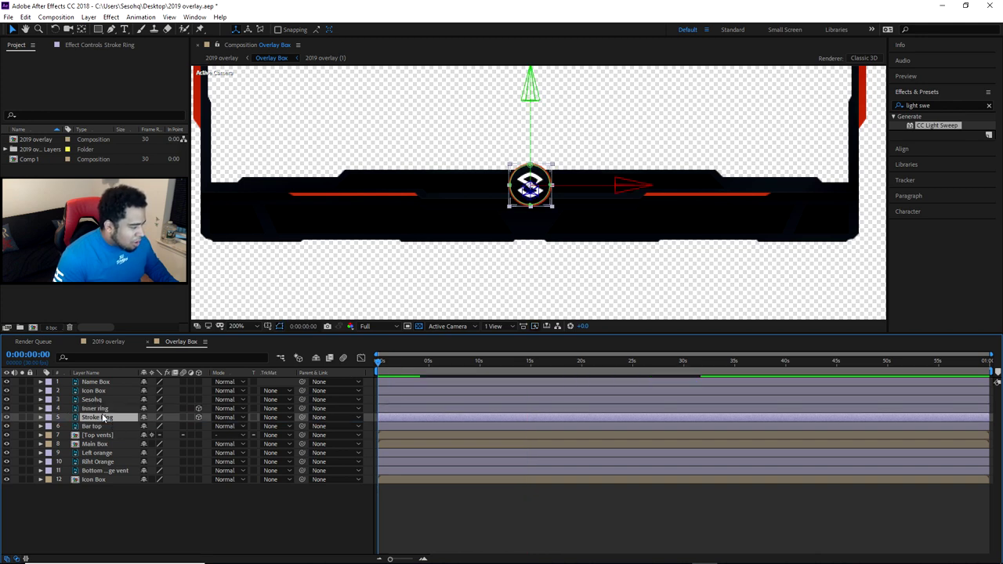
key(space)
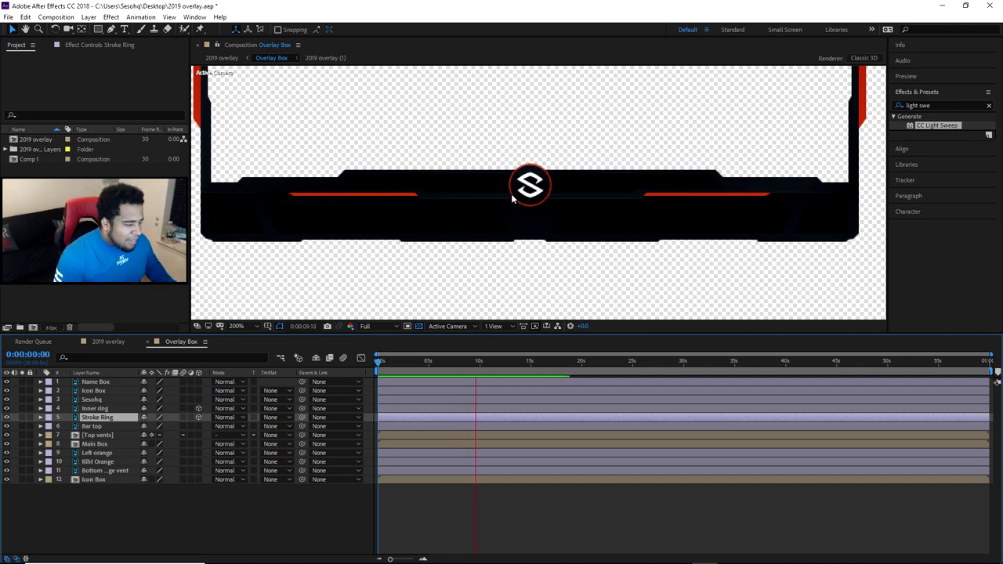
click(378, 359)
key(space)
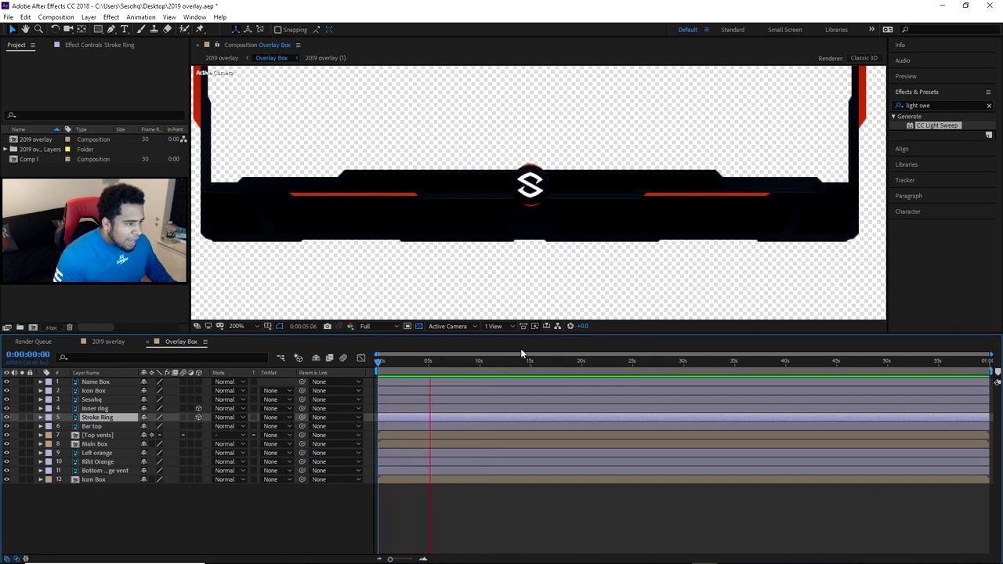
key(space)
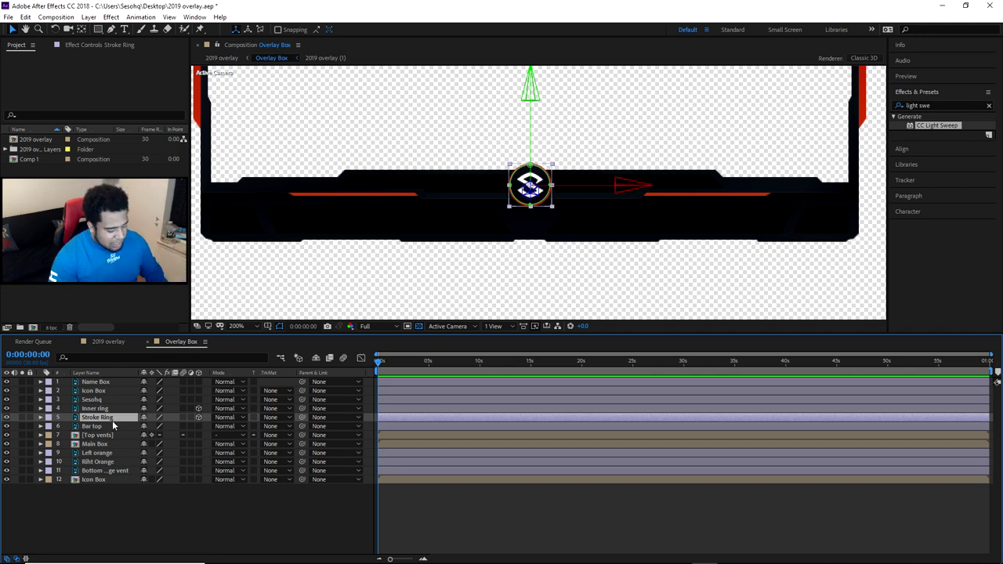
Reveal Stroke Ring's modified properties and select both Y Rotation keyframes, collapsing the layer again at the end
key(u)
key(u)
key(u)
key(u)
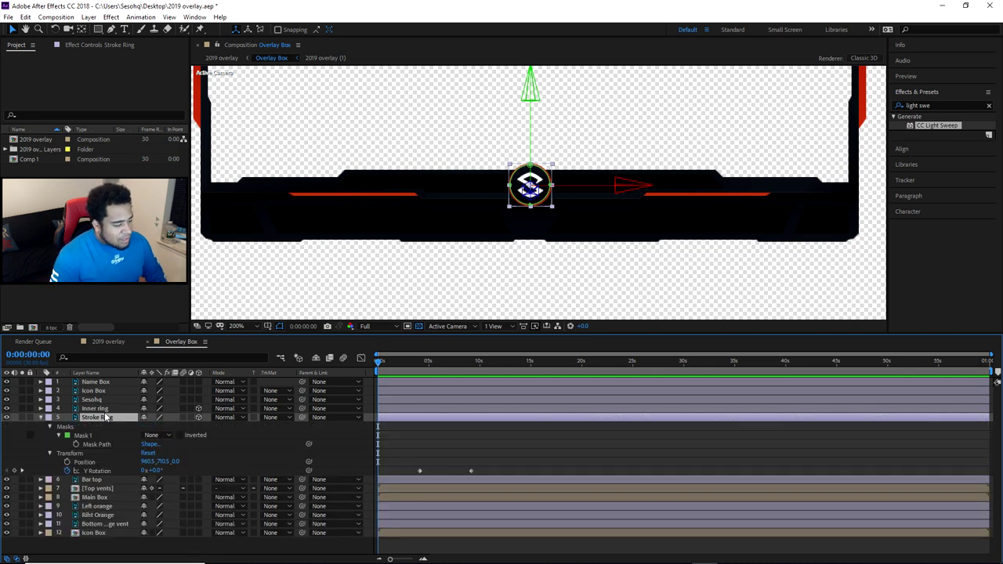
drag(403, 475, 510, 476)
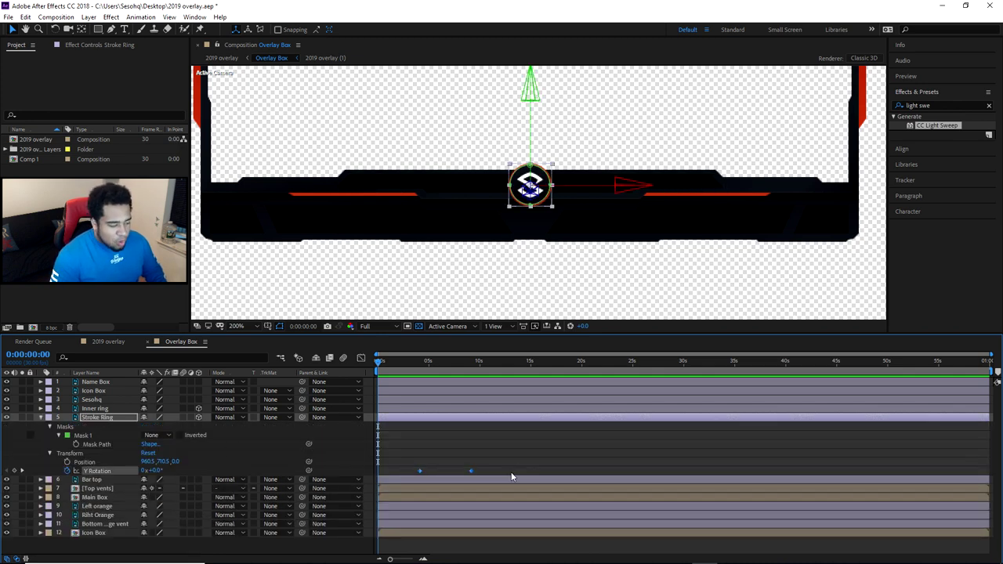
click(41, 417)
click(98, 425)
click(97, 418)
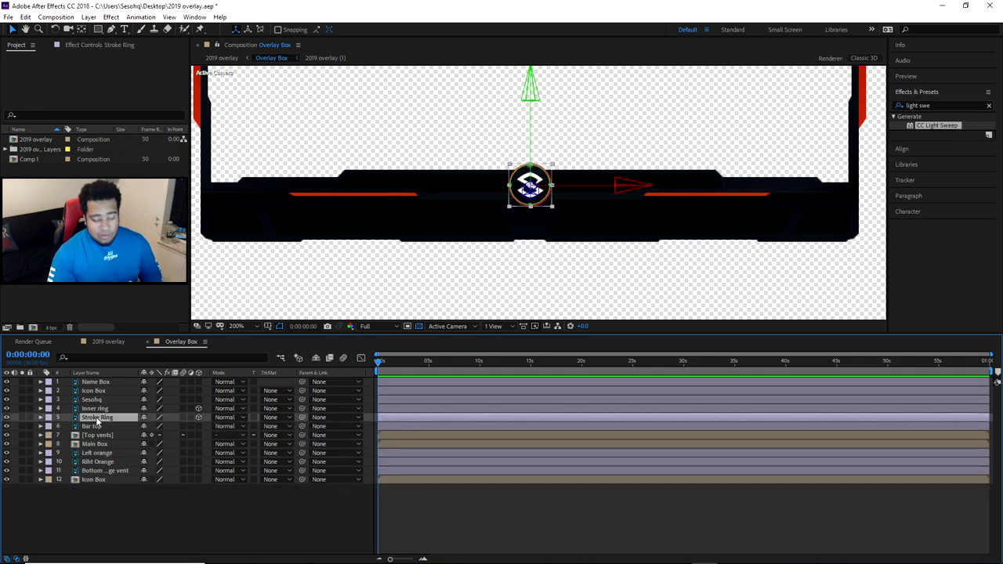
Apply Easy Ease to both of Stroke Ring's Y Rotation keyframes and show their curve in the Graph Editor
key(u)
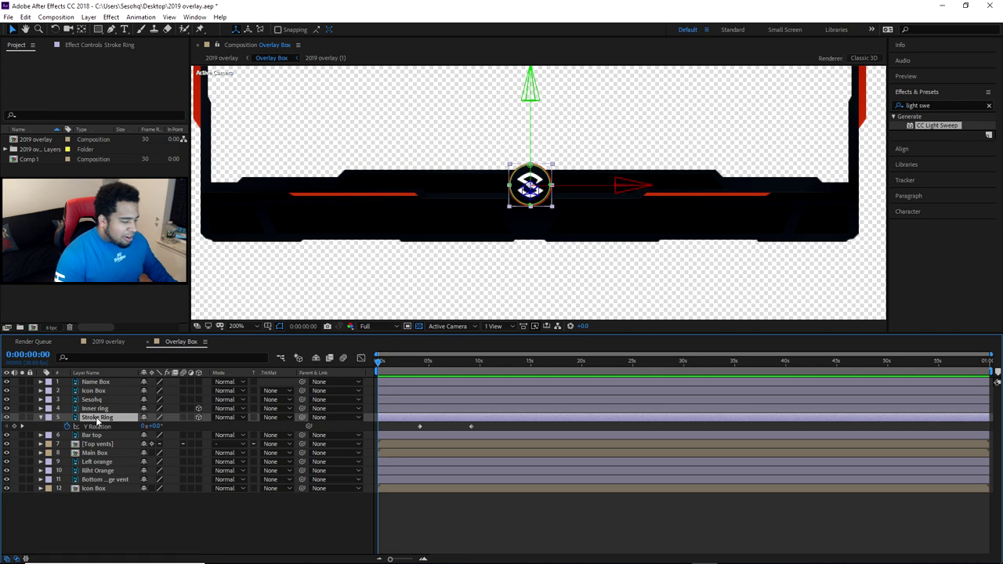
drag(413, 431, 494, 426)
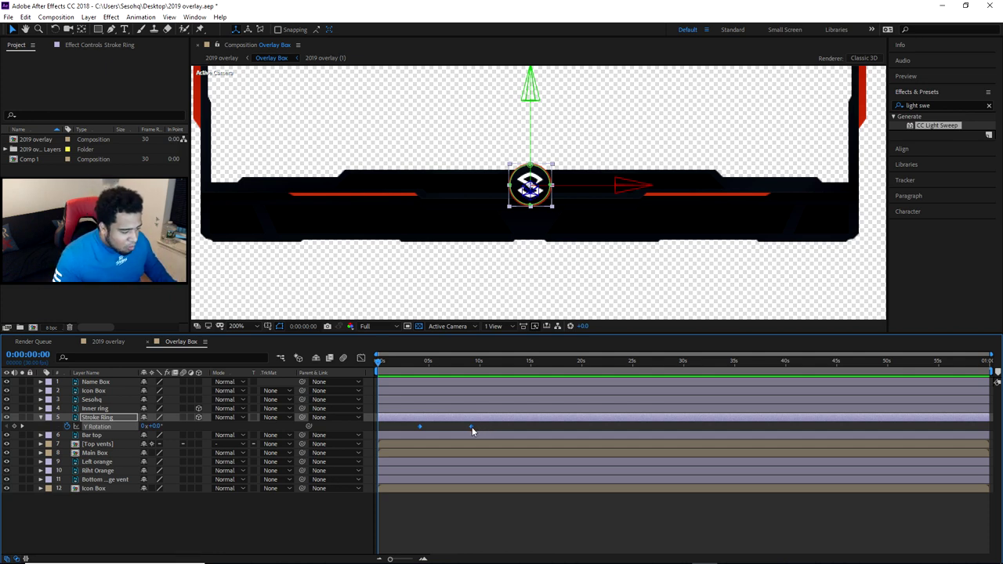
right_click(470, 427)
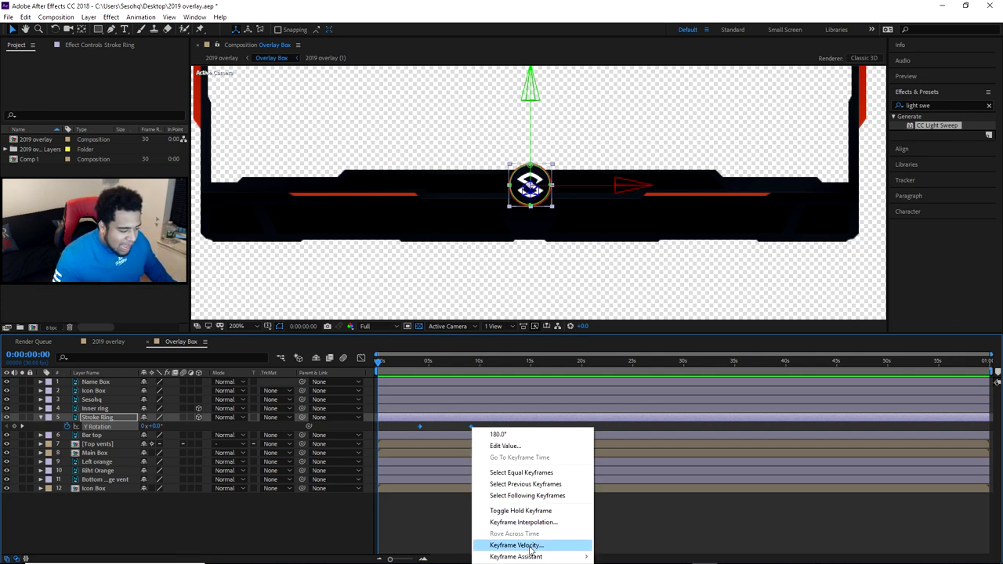
mouse_move(528, 559)
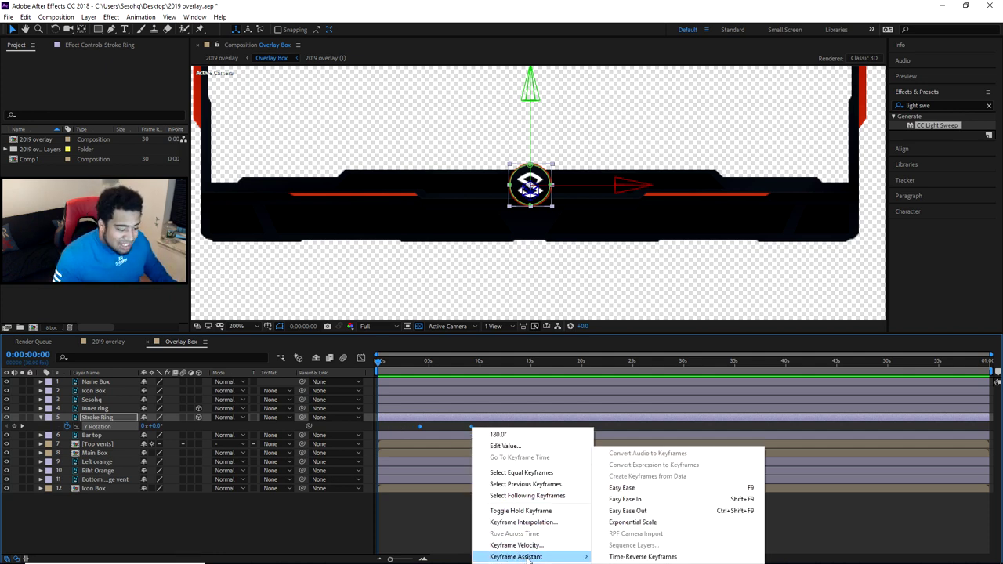
click(622, 487)
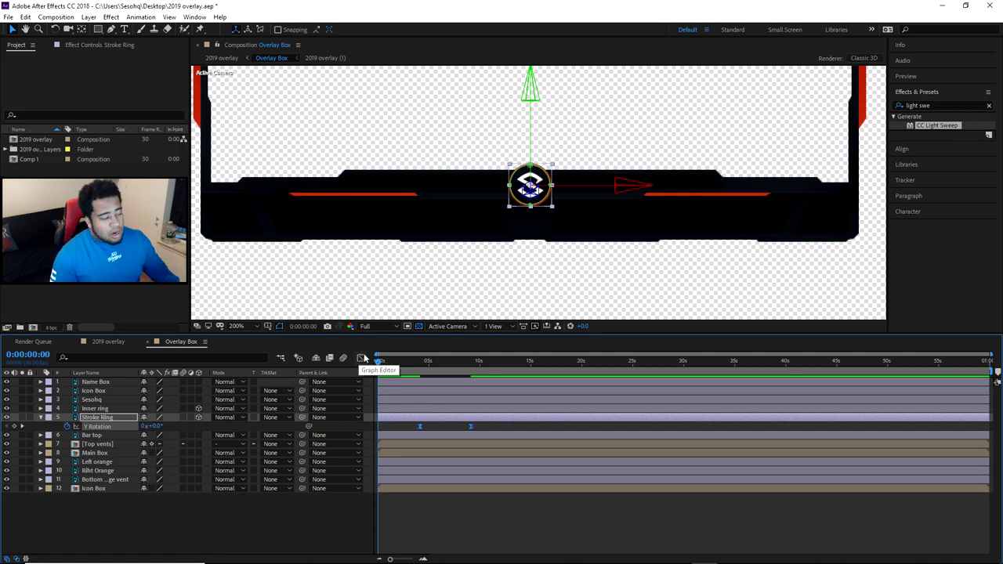
click(361, 358)
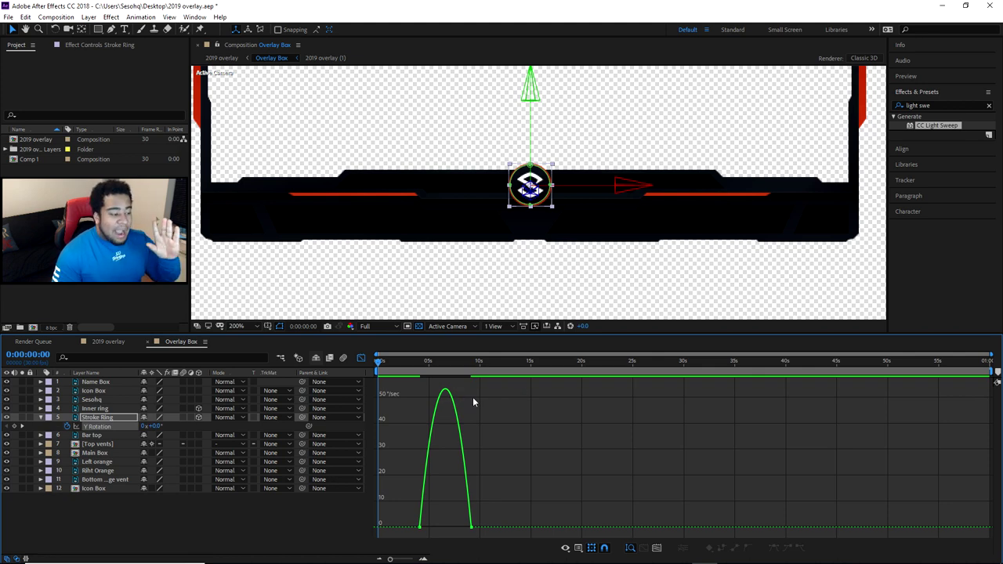
Compare Stroke Ring's Y Rotation curve in the value graph and return to the speed graph
right_click(521, 391)
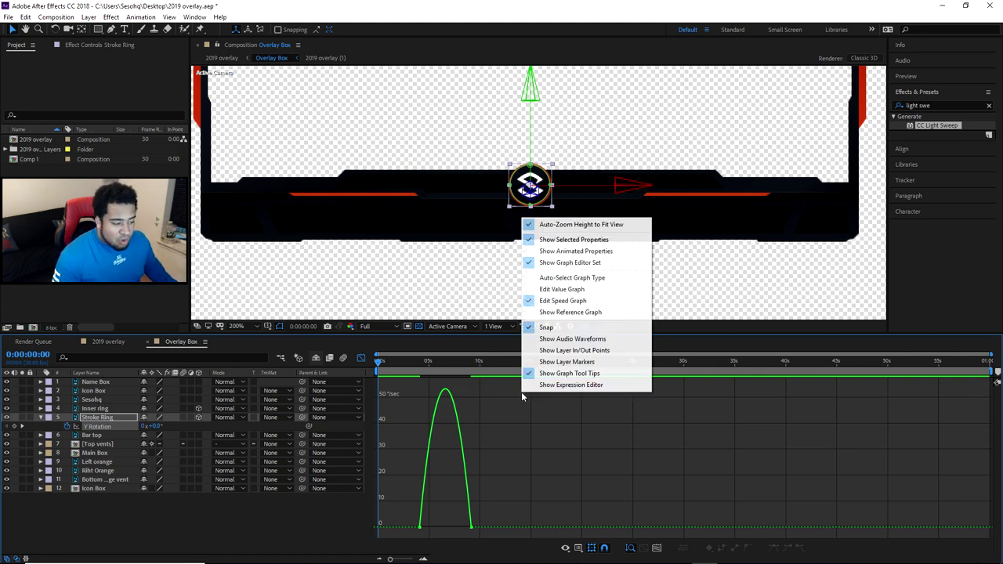
click(559, 290)
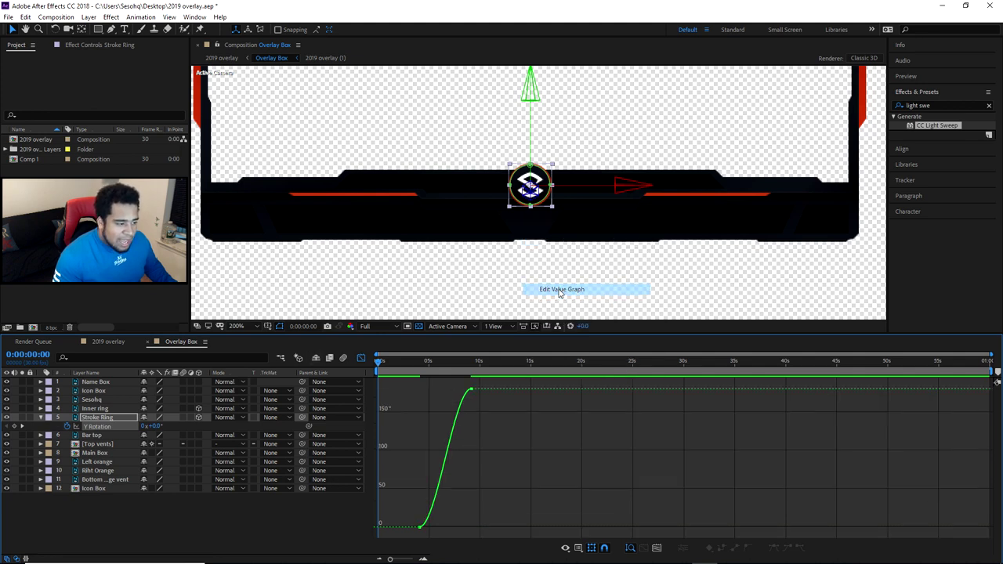
right_click(528, 407)
click(560, 317)
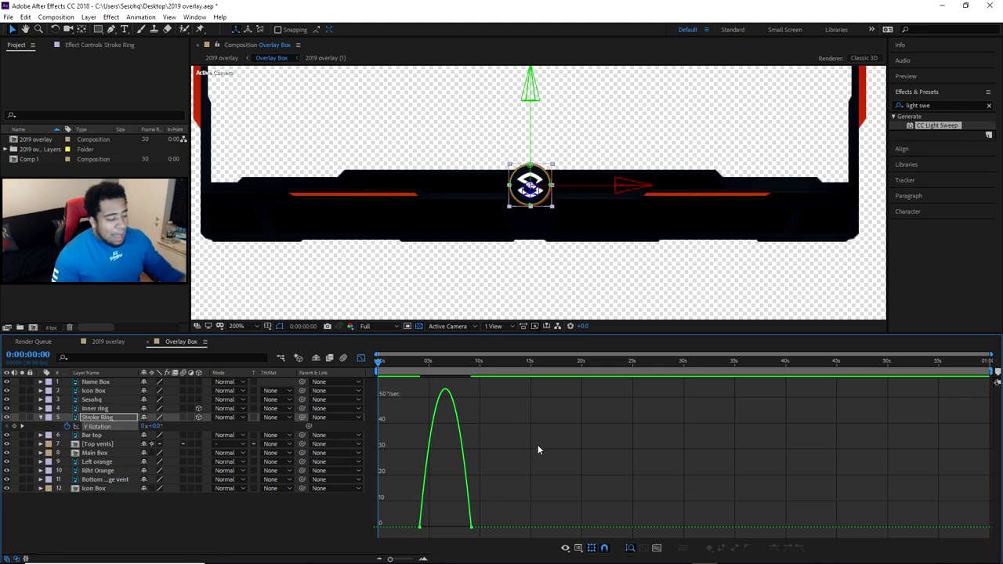
Select both of Stroke Ring's Y Rotation keyframes in the speed graph and preview the eased rotation
drag(398, 510, 521, 540)
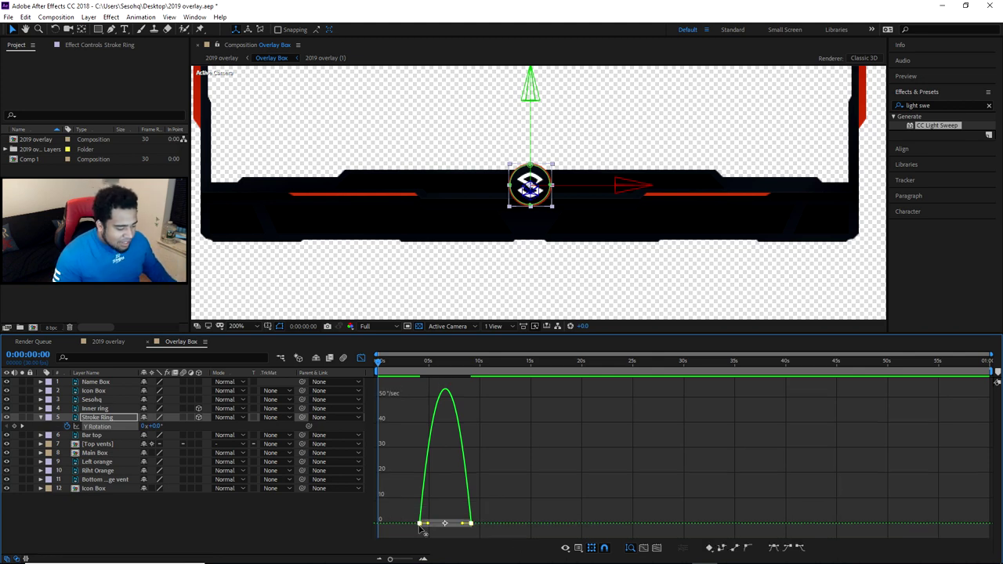
click(494, 501)
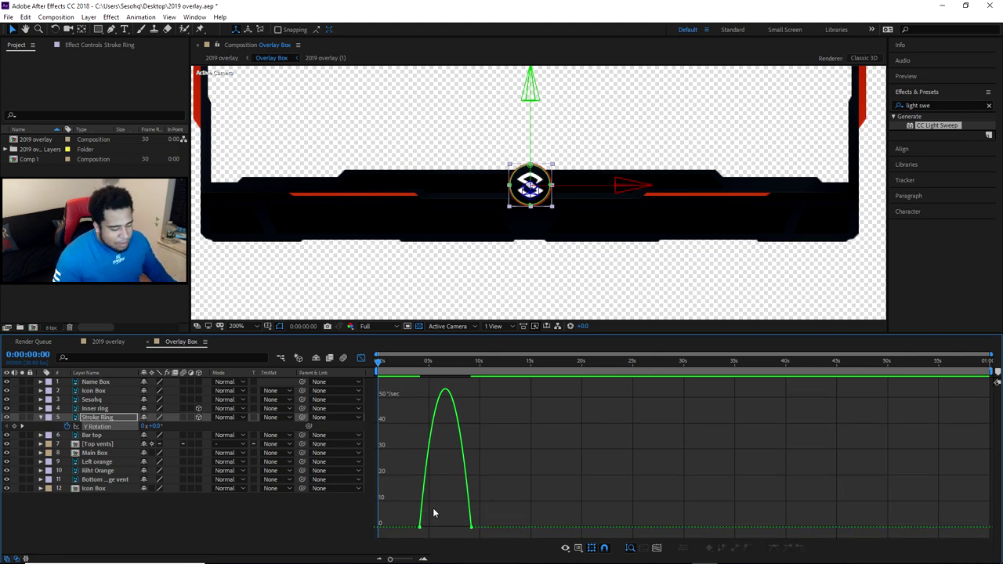
click(360, 357)
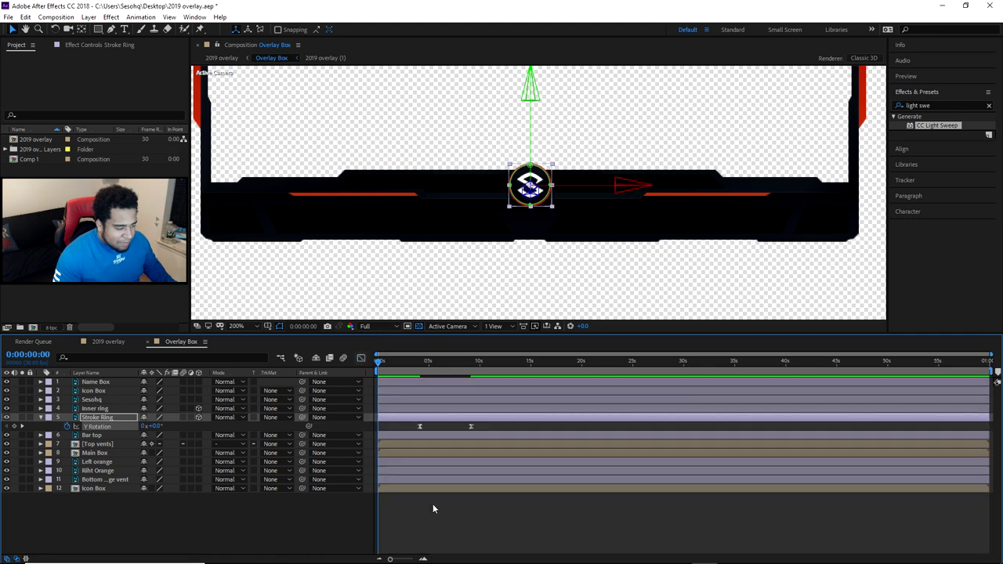
click(360, 358)
drag(484, 505, 463, 533)
click(360, 357)
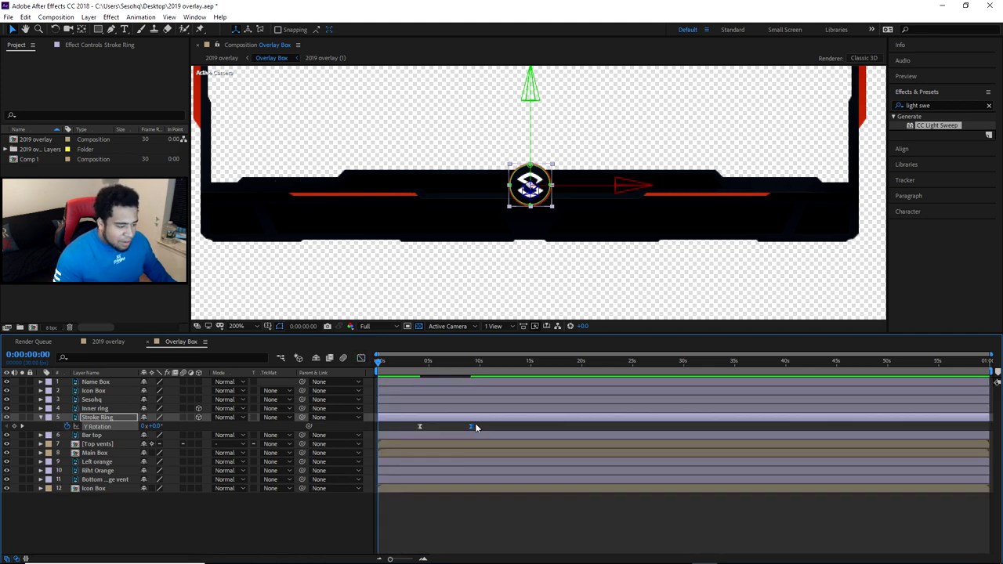
click(360, 357)
drag(481, 533, 490, 535)
drag(390, 559, 405, 560)
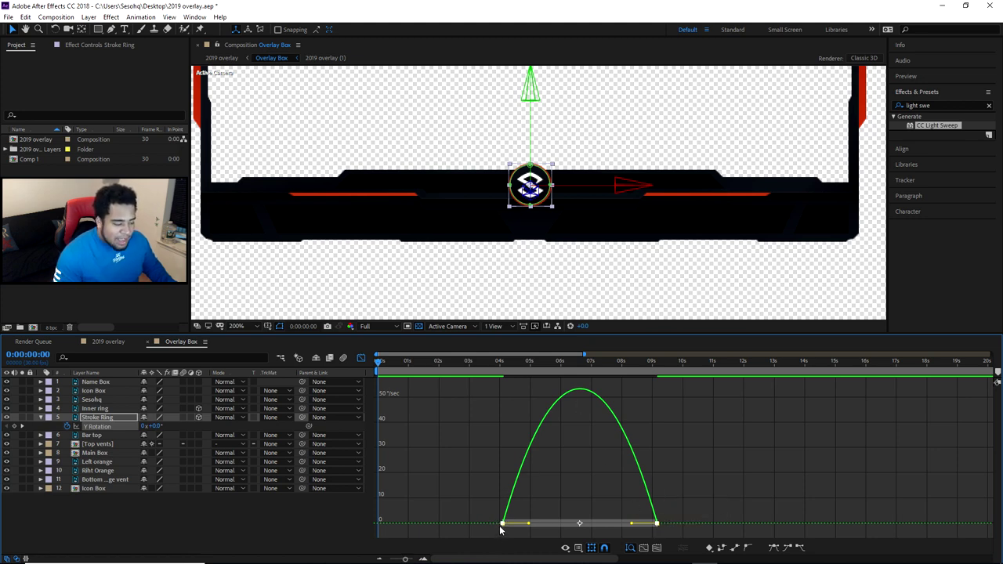
key(space)
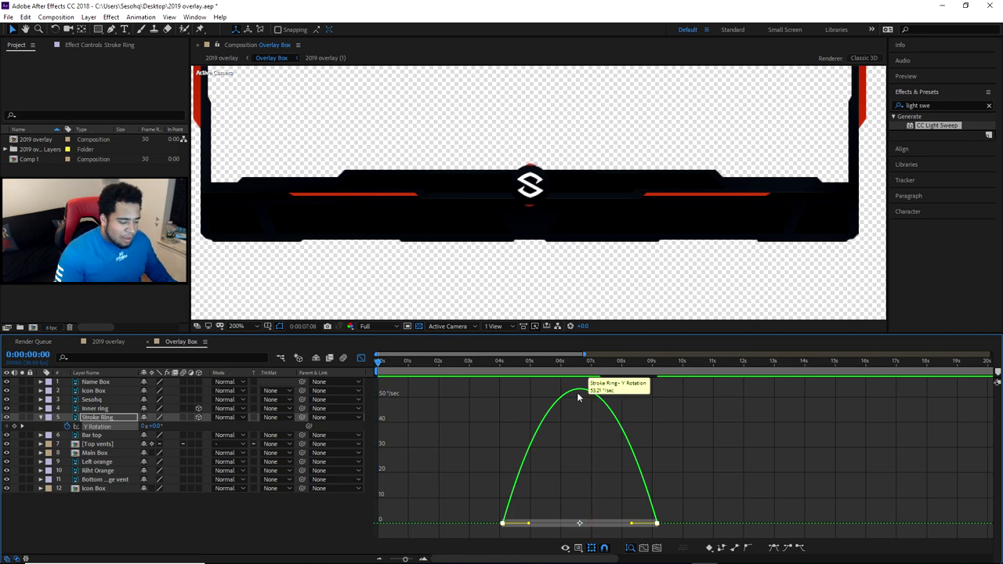
Lengthen the first Y Rotation keyframe's ease handle to about 6 s and extend the last keyframe's handle back to about 8 s
click(502, 523)
click(503, 522)
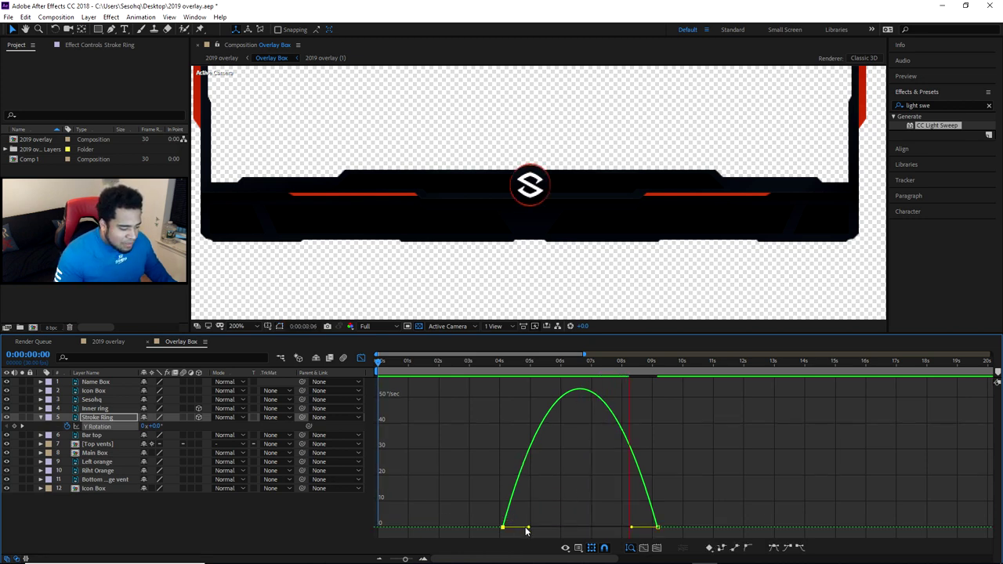
drag(529, 529, 569, 527)
key(ctrl+z)
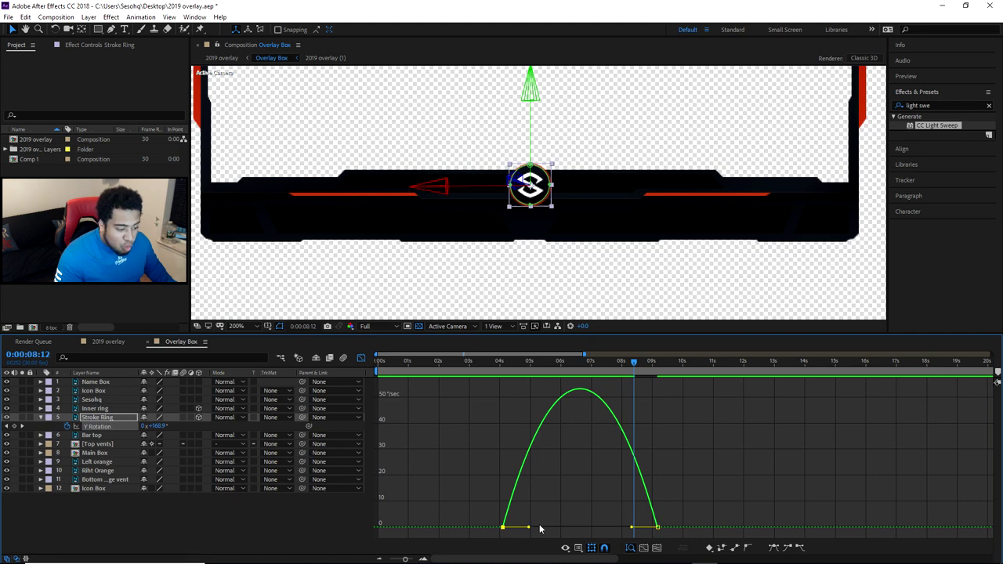
drag(529, 527, 563, 528)
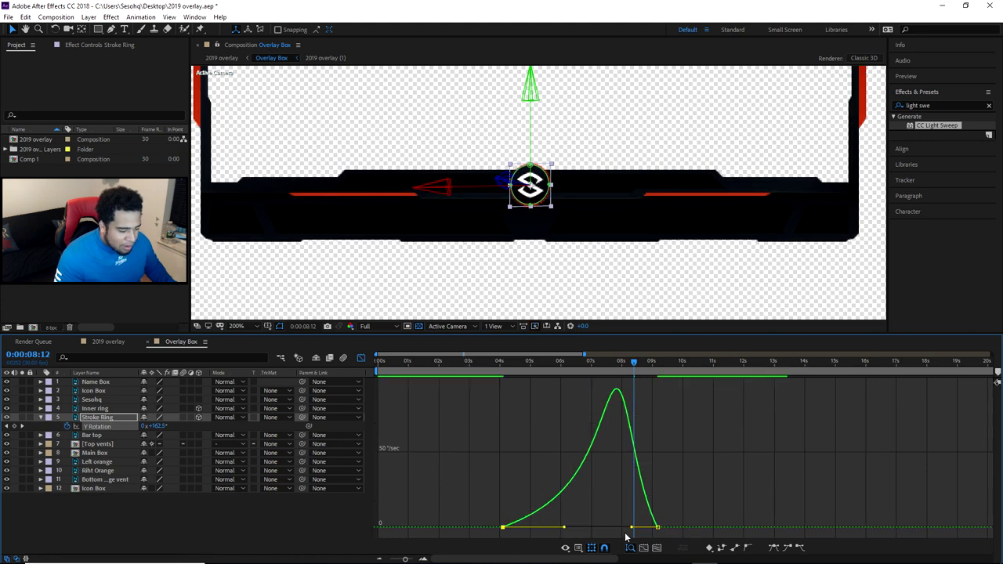
drag(632, 528, 625, 531)
Preview Stroke Ring's adjusted rotation, close the Graph Editor and return to the start of the composition
key(space)
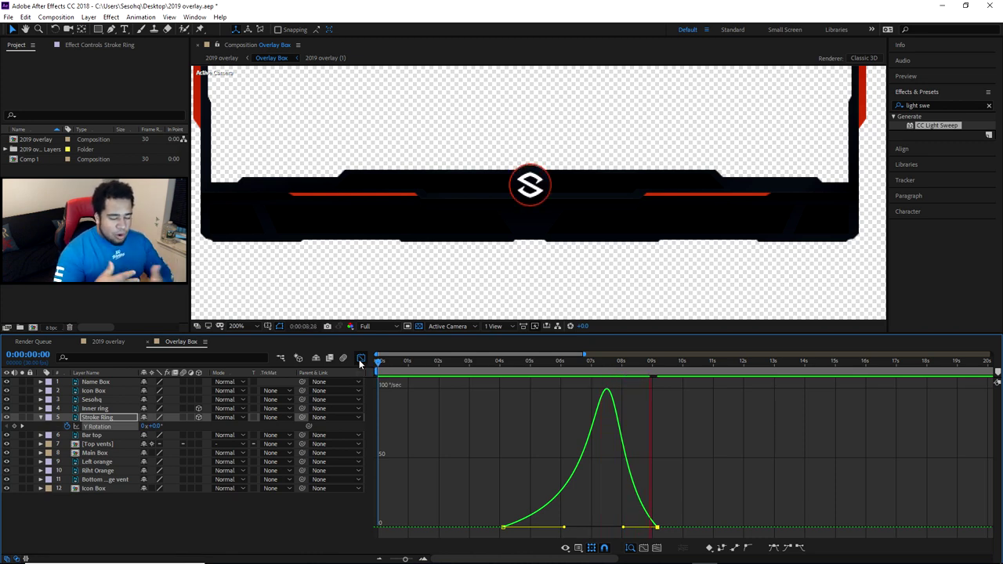
key(space)
click(361, 358)
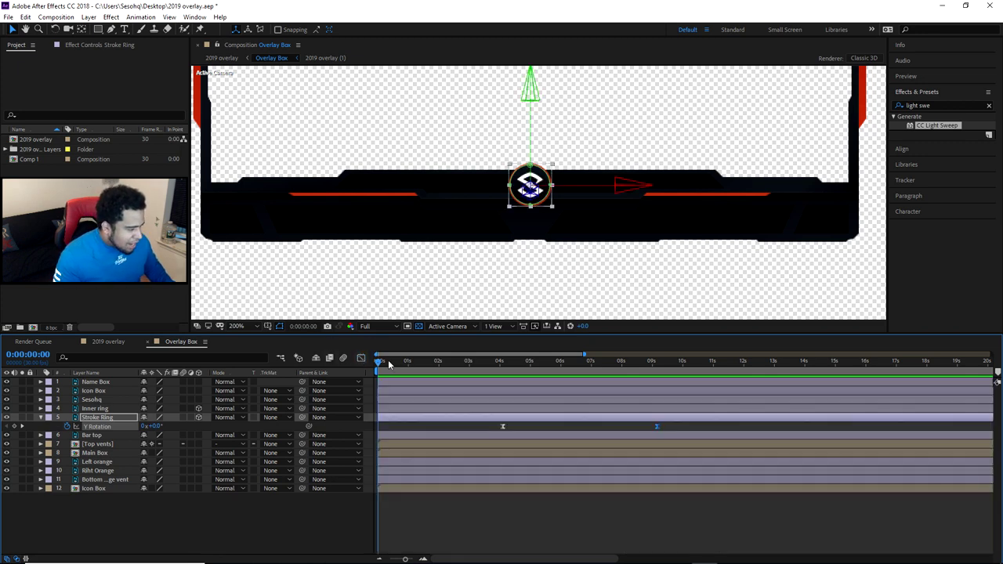
key(space)
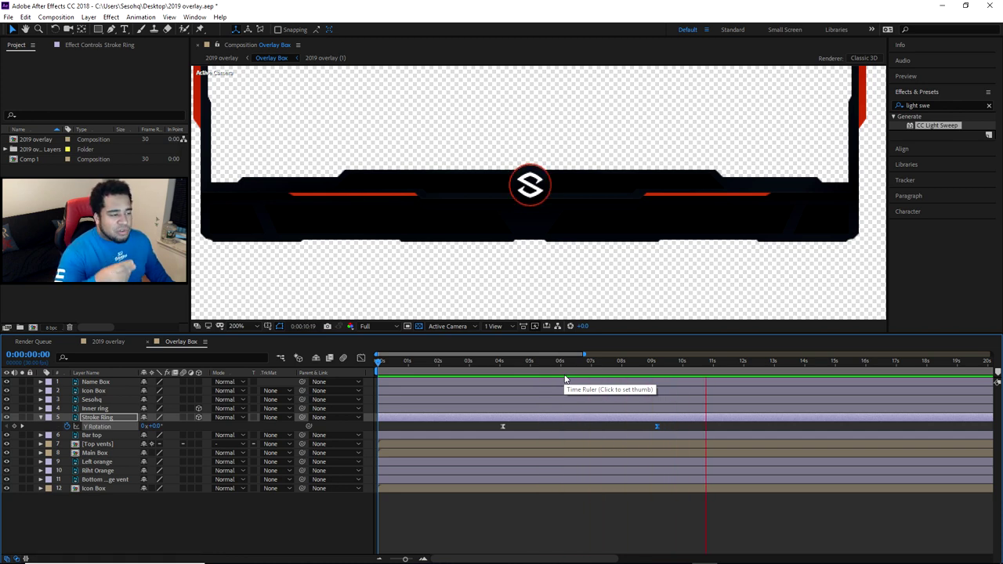
click(532, 365)
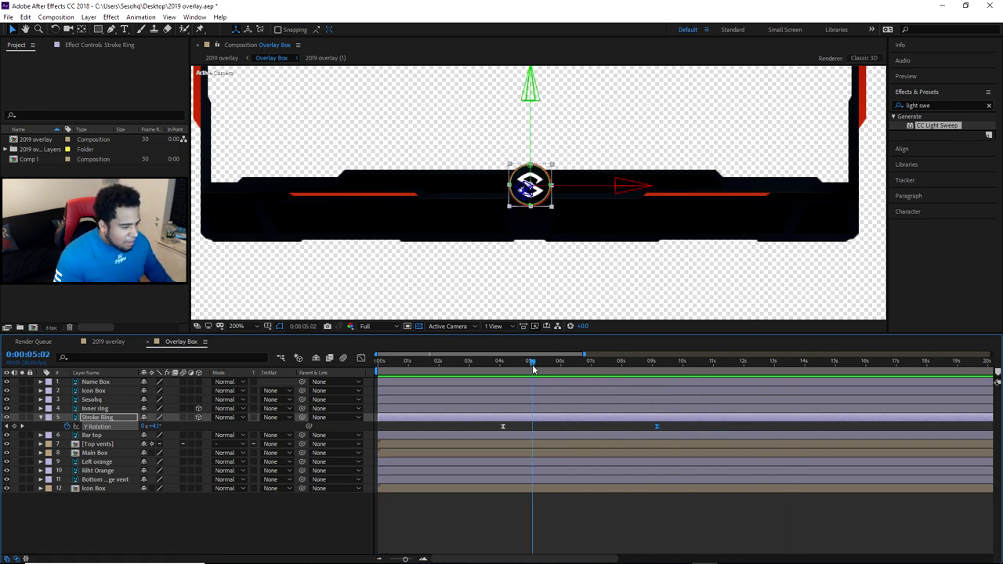
key(Home)
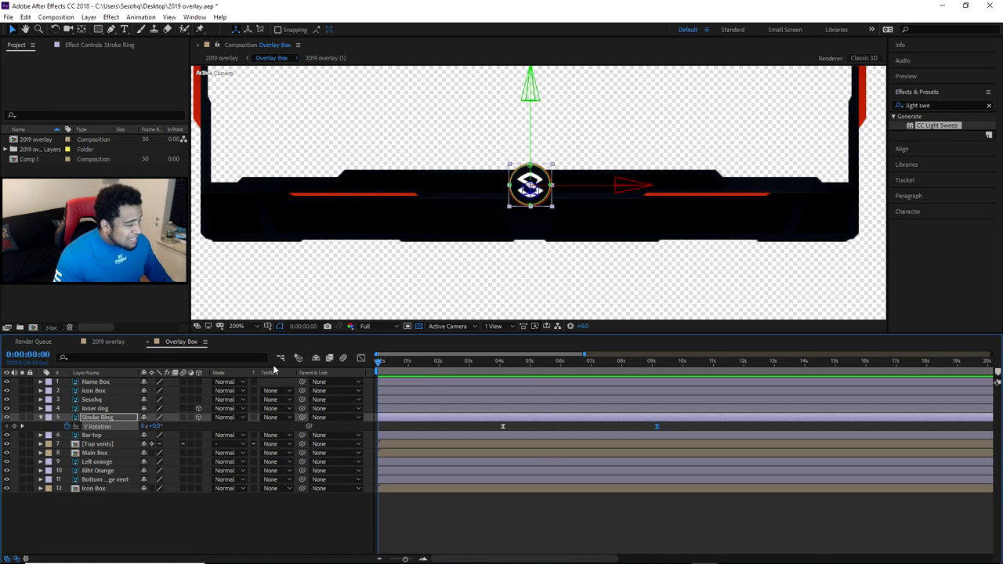
Make the Sesohq layer 3D and expand its Transform properties
click(92, 399)
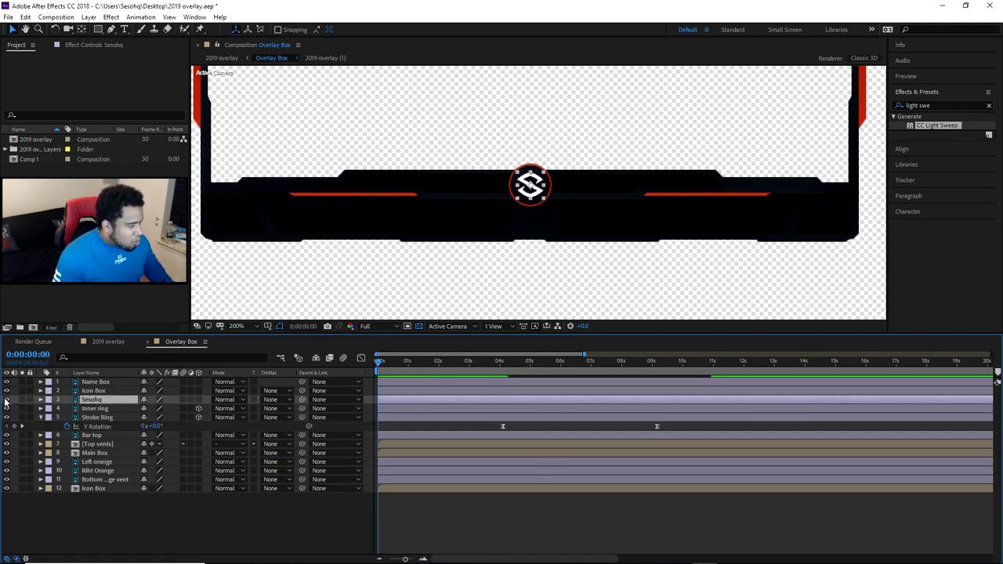
click(198, 399)
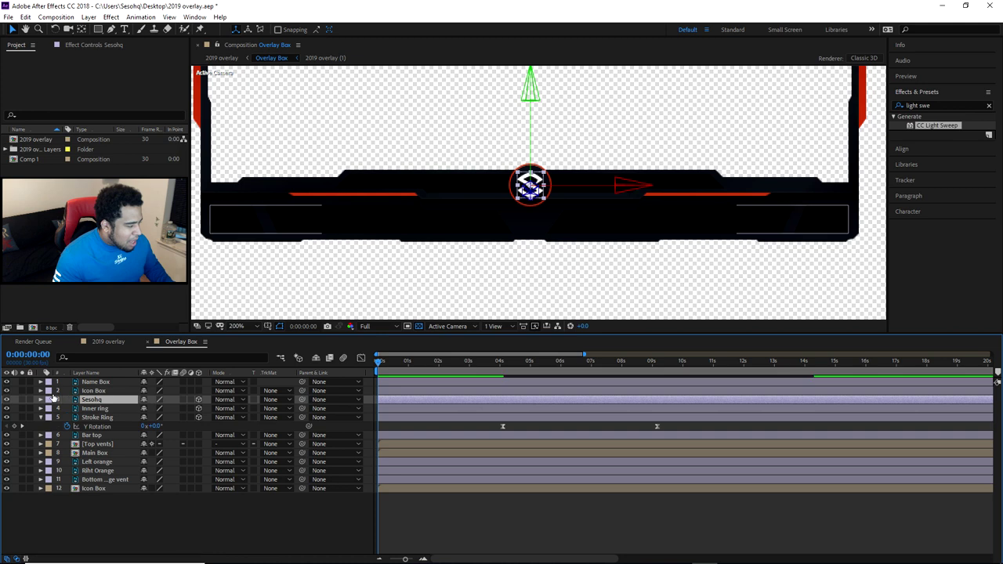
click(41, 399)
click(51, 408)
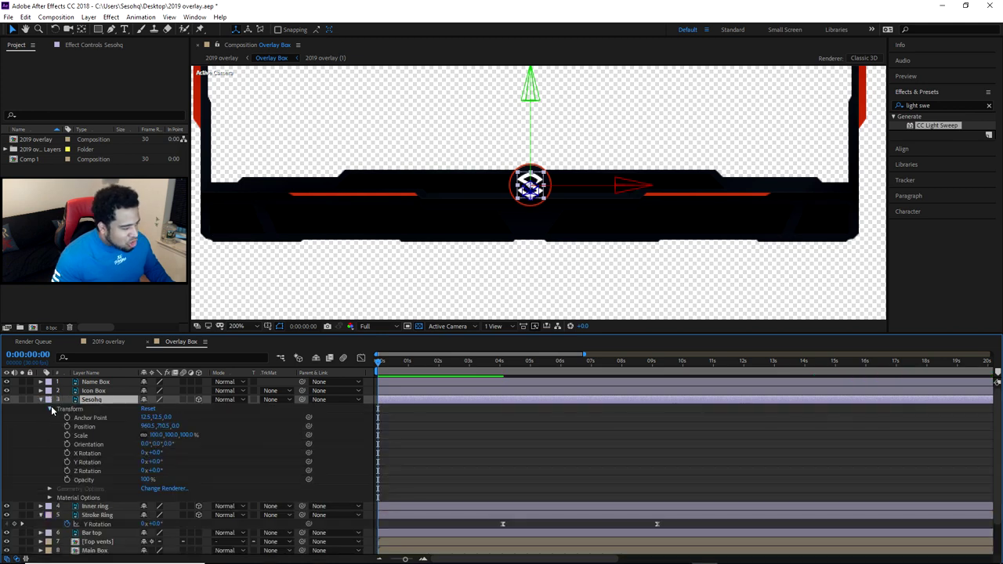
Add the Sesohq layer's starting Y Rotation keyframe at 0:00:04:20
click(67, 462)
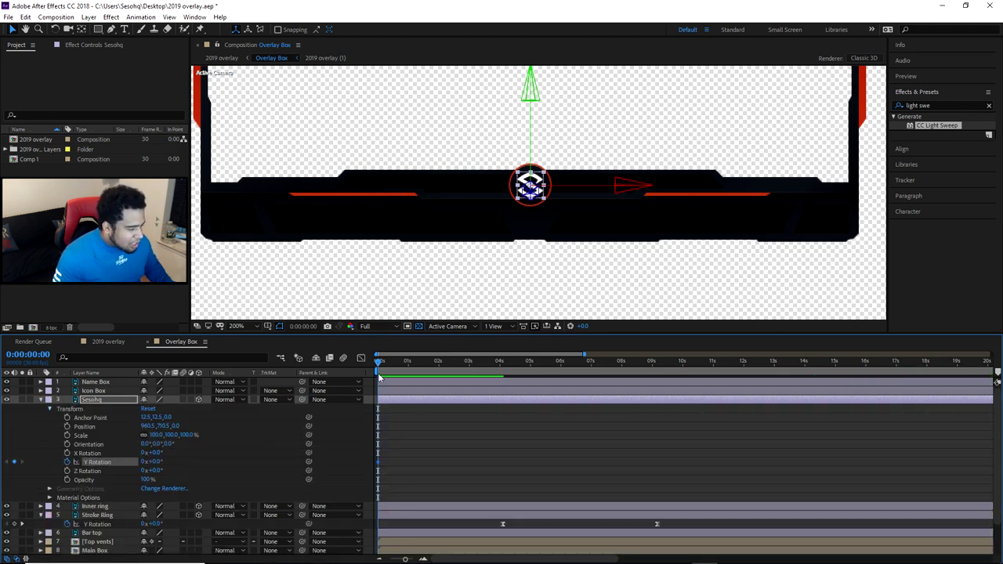
drag(381, 363, 521, 364)
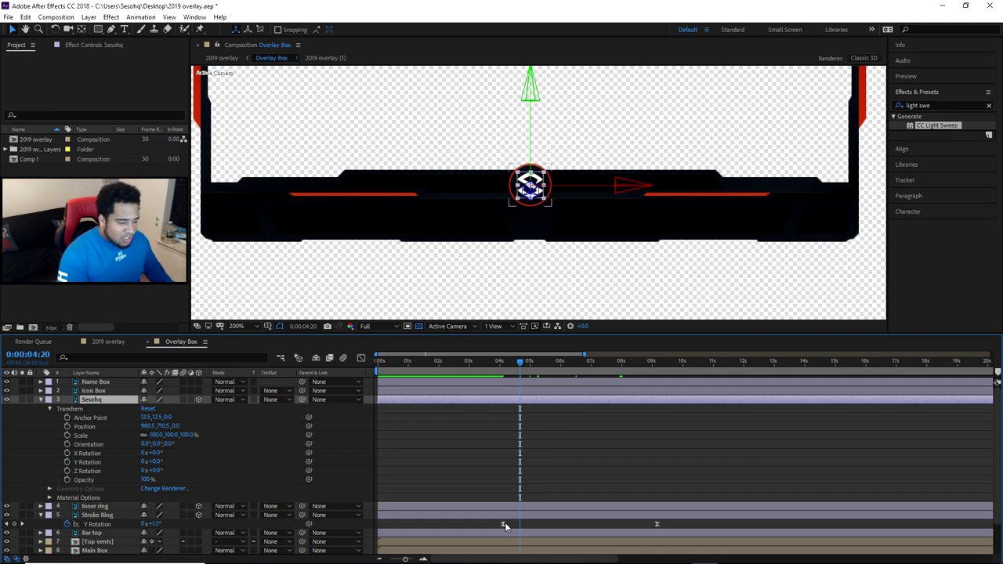
click(67, 462)
Set the Sesohq layer's Y Rotation to 1 full revolution at 0:00:08:26
drag(523, 365, 659, 366)
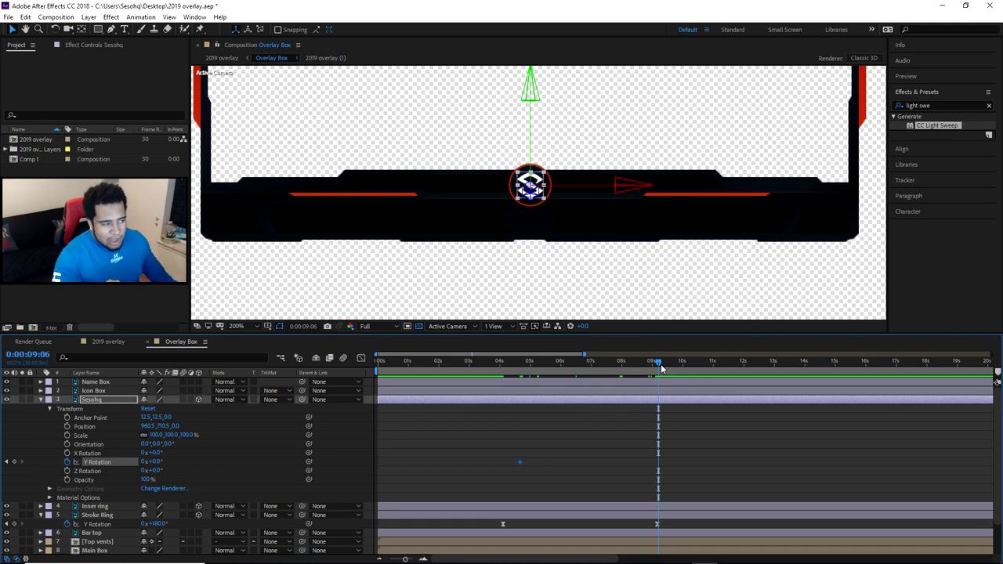
drag(658, 365, 651, 364)
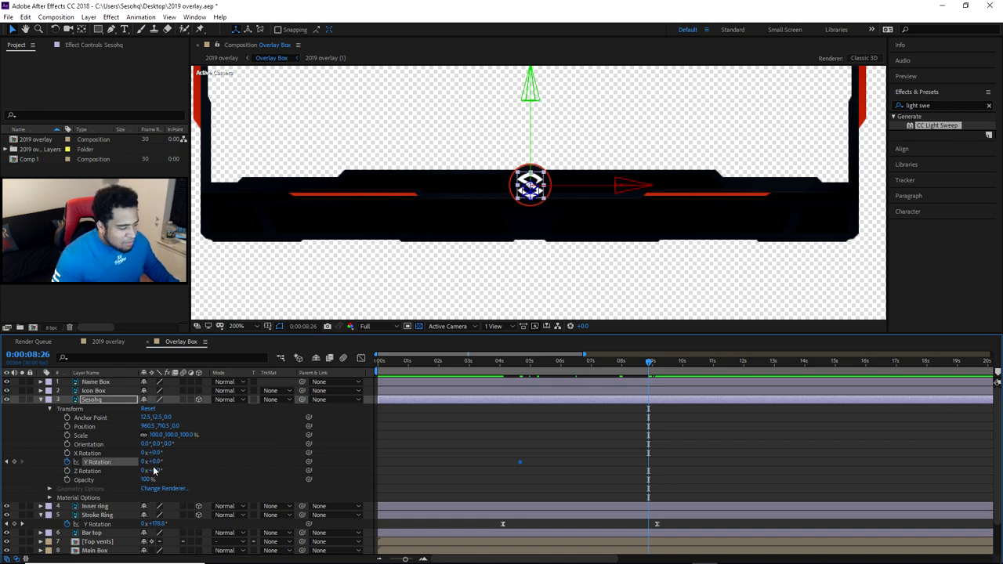
click(156, 463)
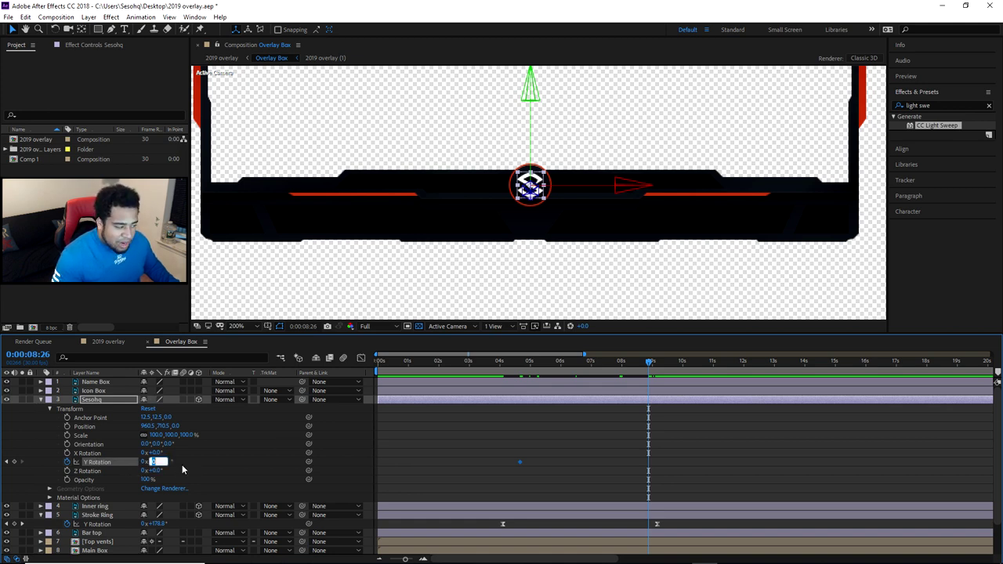
click(143, 463)
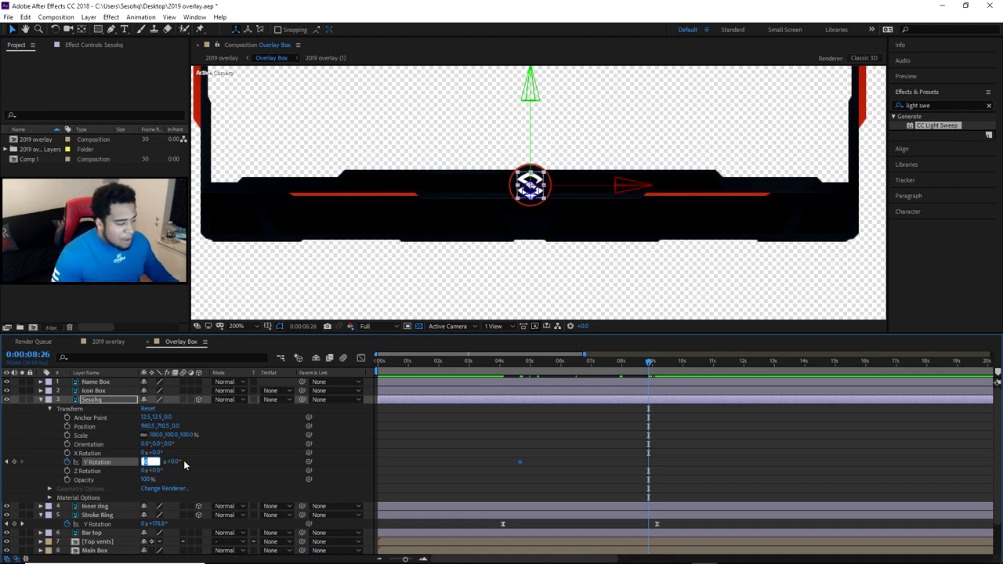
click(192, 461)
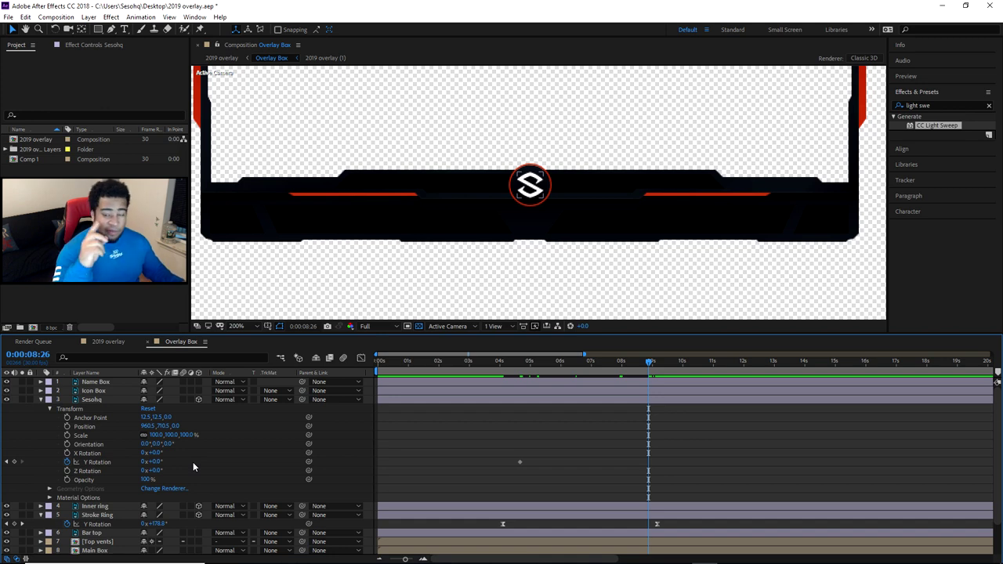
click(148, 462)
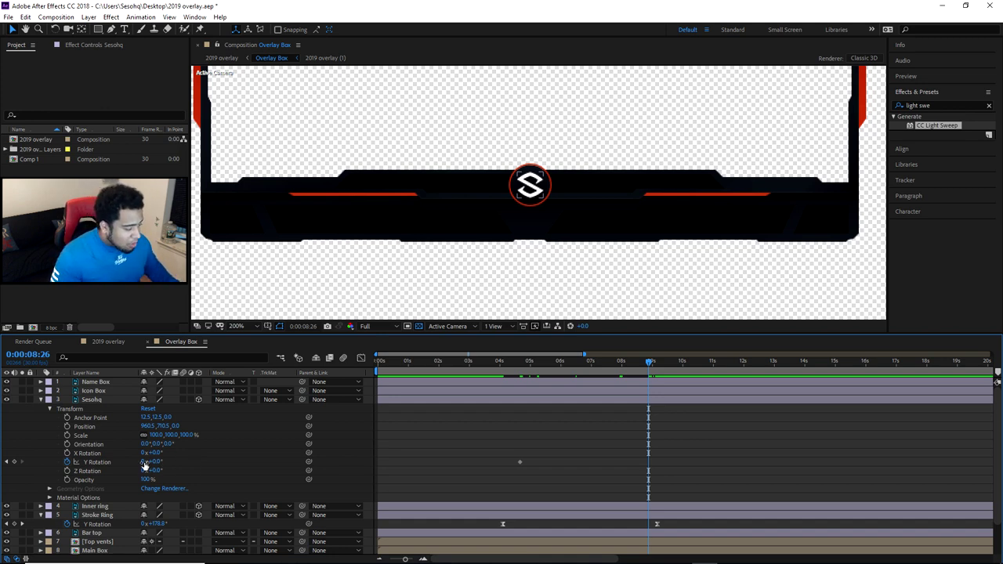
text(1)
key(Return)
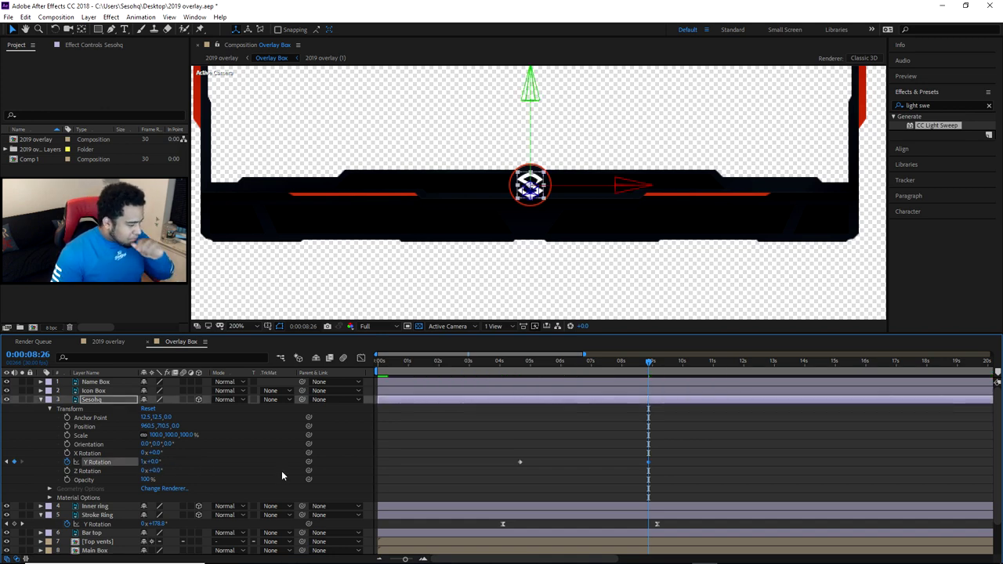
Try a Y Rotation of 180° and an added .2 revolutions on the Sesohq layer's keyframe at 0:00:08:26
click(496, 366)
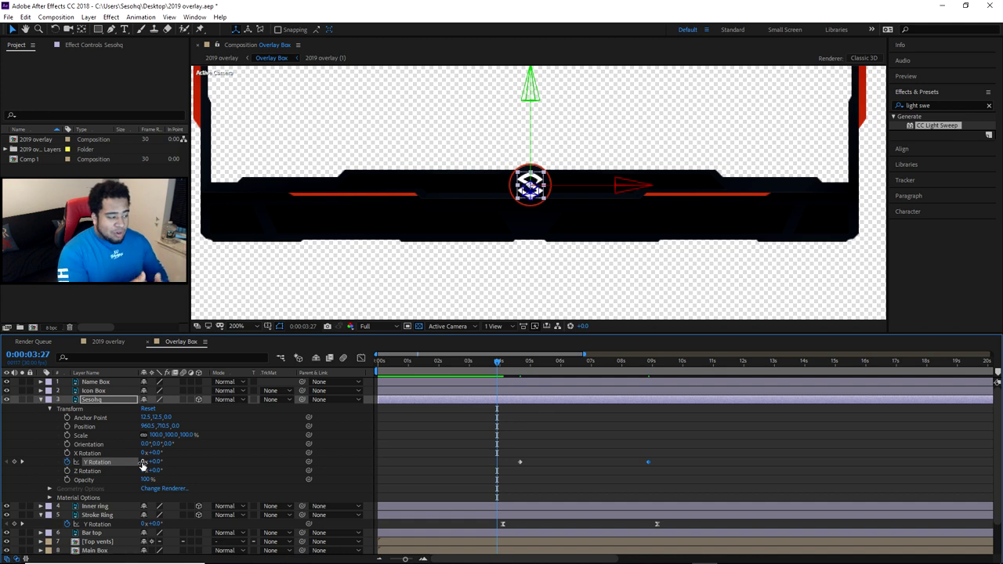
drag(653, 365, 648, 366)
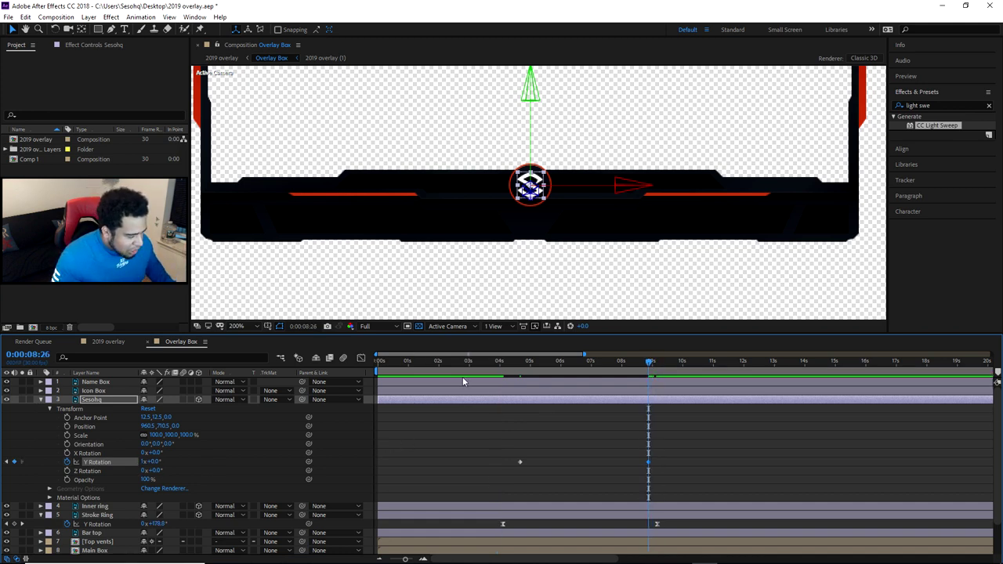
text(180)
key(Return)
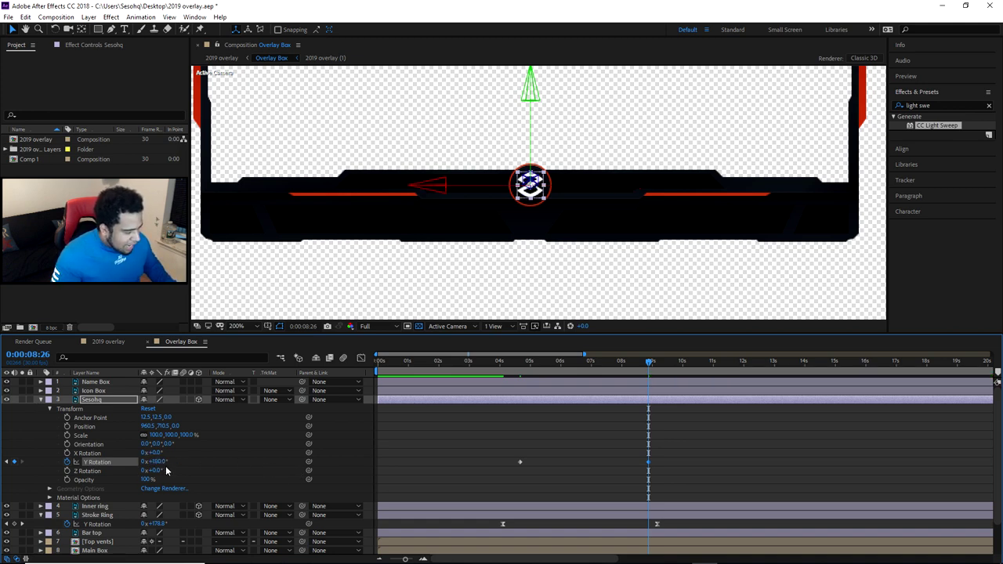
click(143, 462)
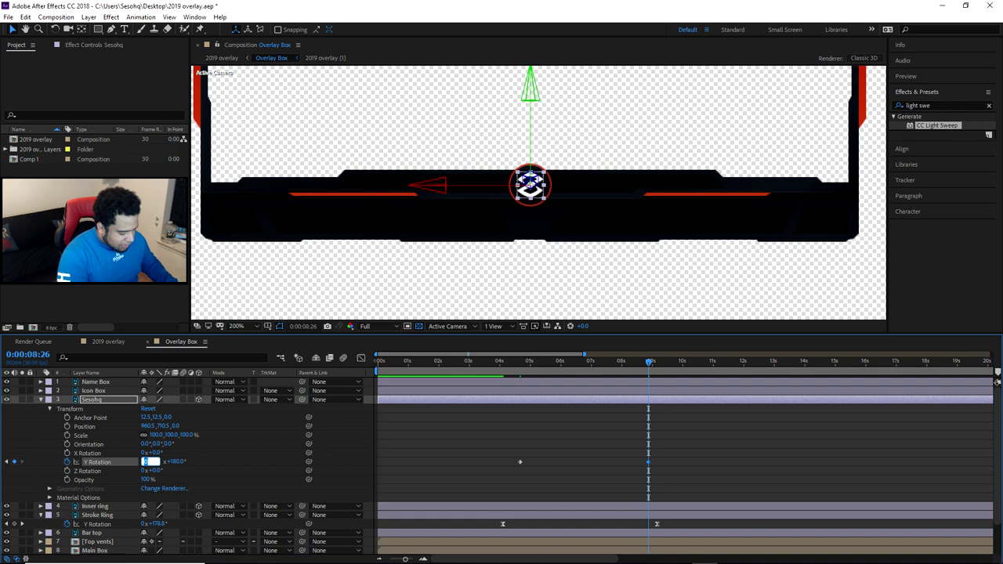
text(.2)
key(Return)
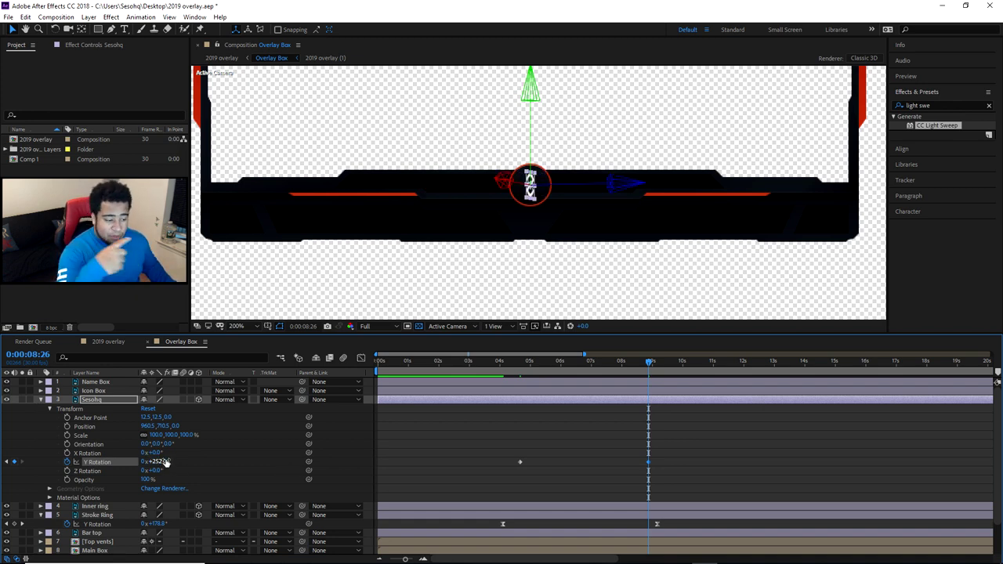
Undo the trial Y Rotation values on the Sesohq layer's second keyframe
key(ctrl+z)
key(ctrl+z)
click(354, 430)
key(ctrl+z)
key(ctrl+z)
key(ctrl+z)
Preview the Sesohq logo's rotation together with the ring from 0:00:01:29
drag(649, 365, 438, 363)
click(553, 300)
key(space)
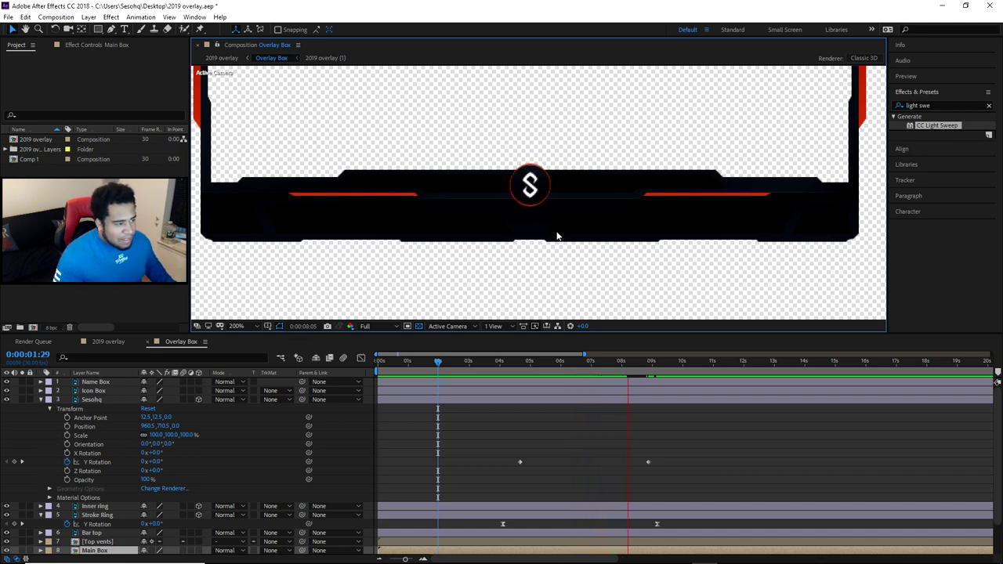
Return to the start of the Overlay Box composition and examine the frame's left vertical edge up close
drag(629, 367, 331, 373)
key(comma)
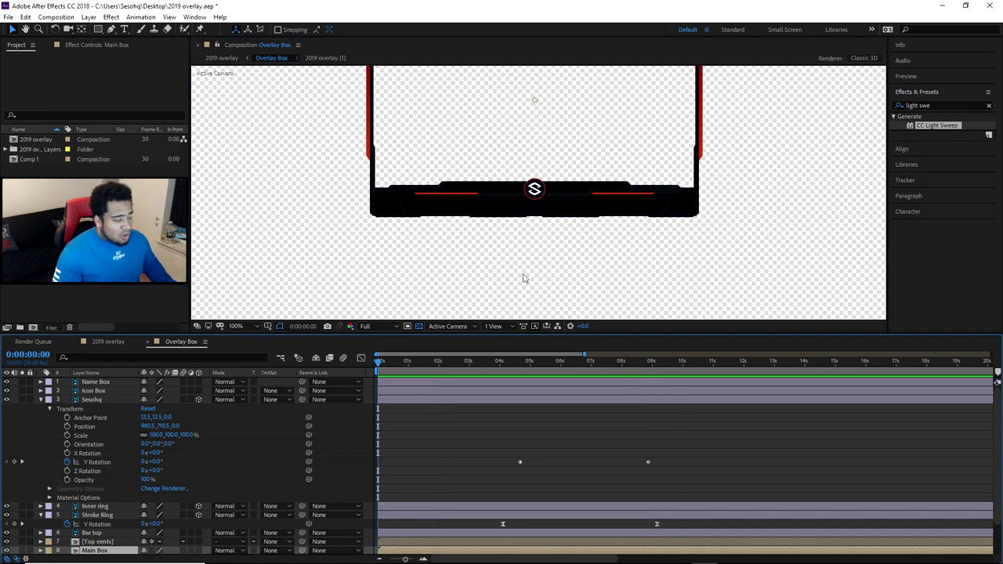
scroll(523, 278, down, 4)
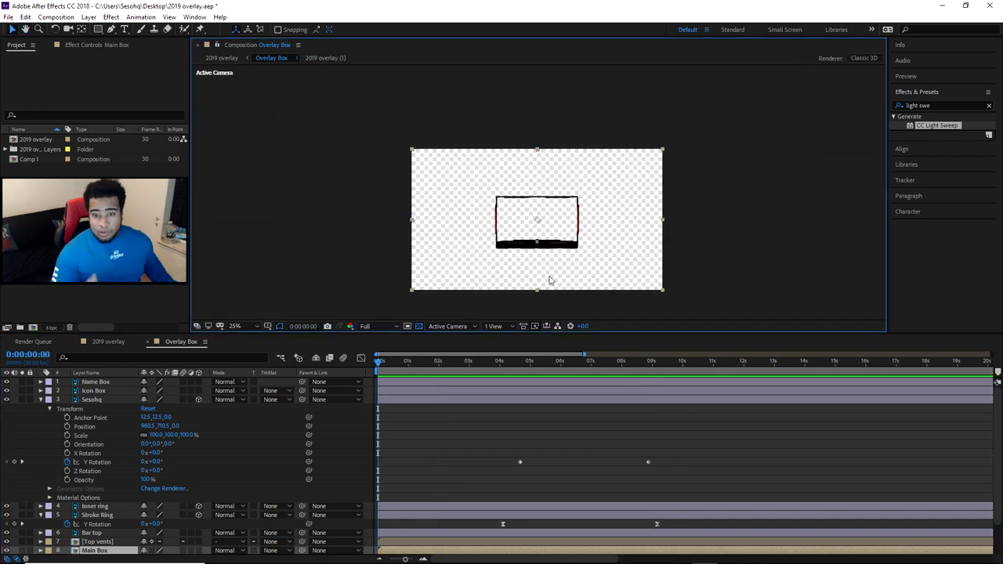
scroll(549, 274, up, 2)
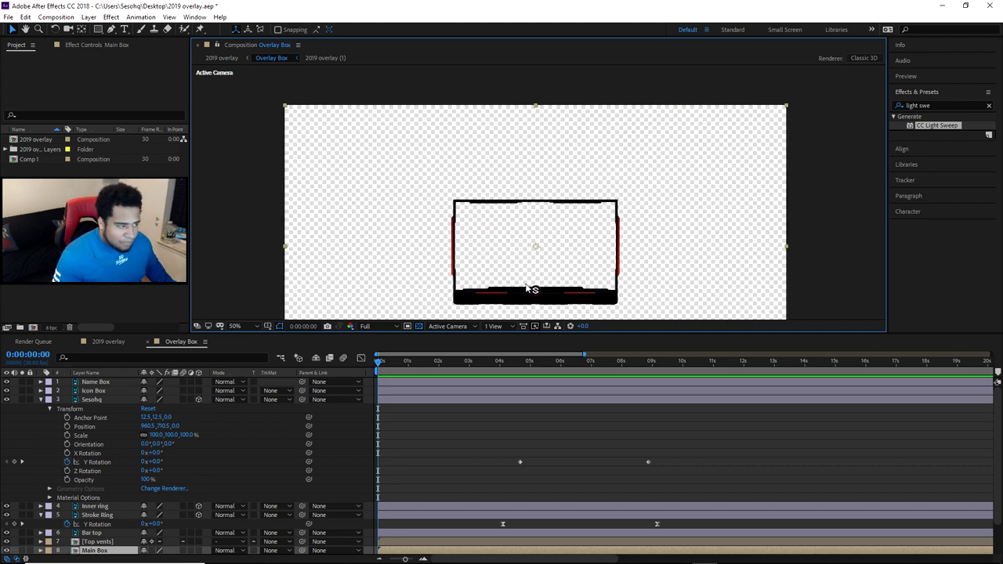
scroll(526, 289, up, 2)
key(space)
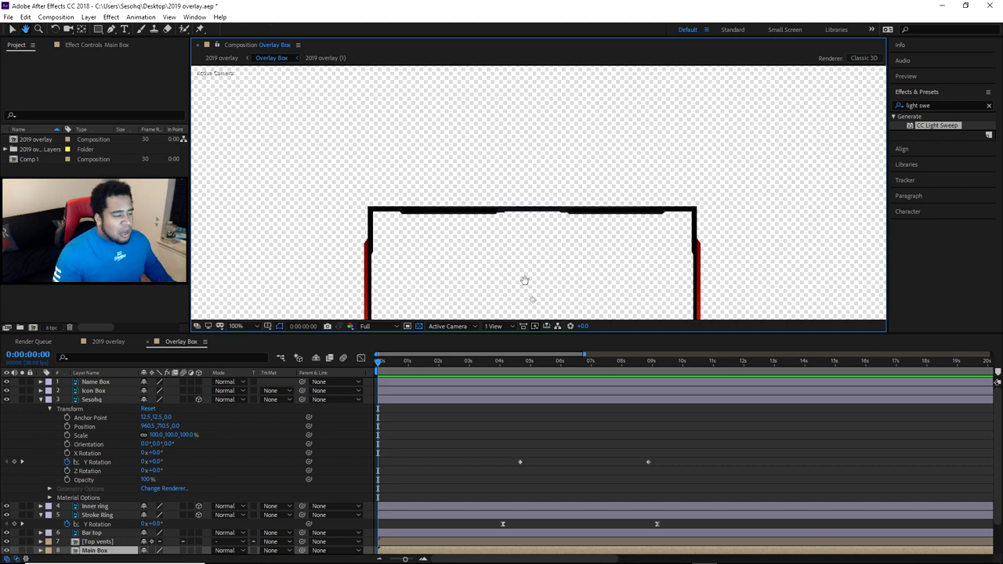
drag(524, 280, 518, 179)
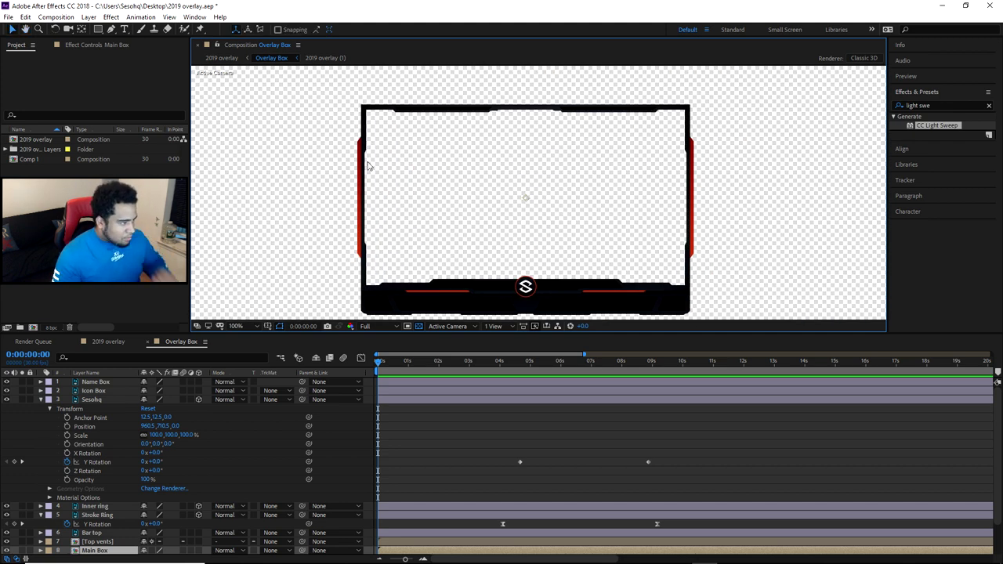
scroll(366, 165, up, 4)
key(space)
drag(270, 195, 783, 228)
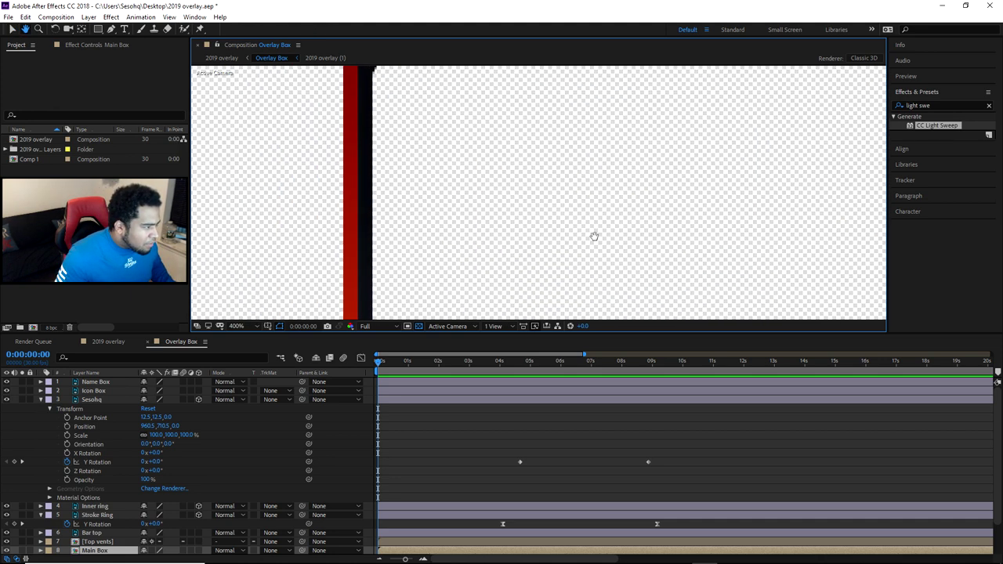
drag(449, 156, 488, 256)
key(period)
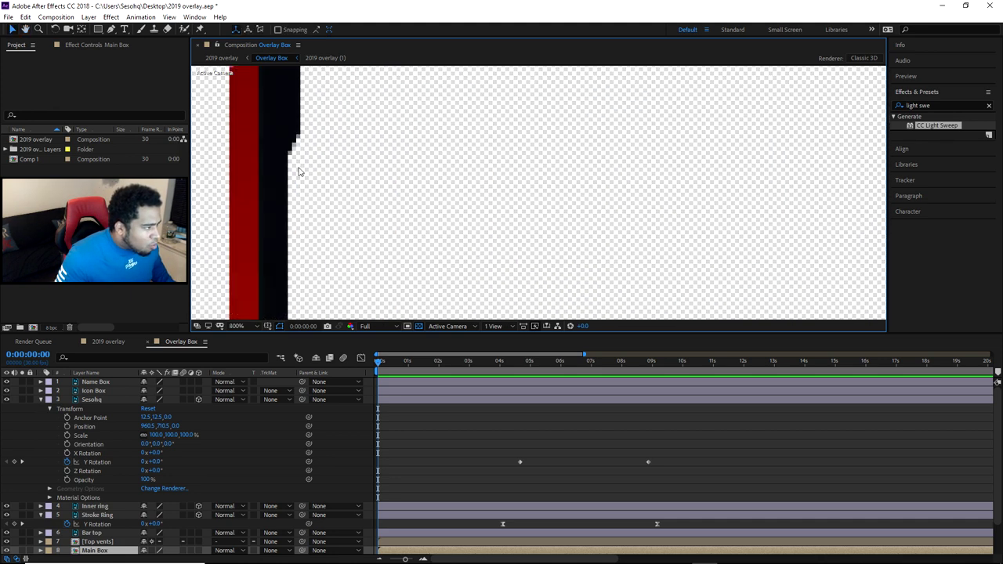
scroll(295, 181, down, 6)
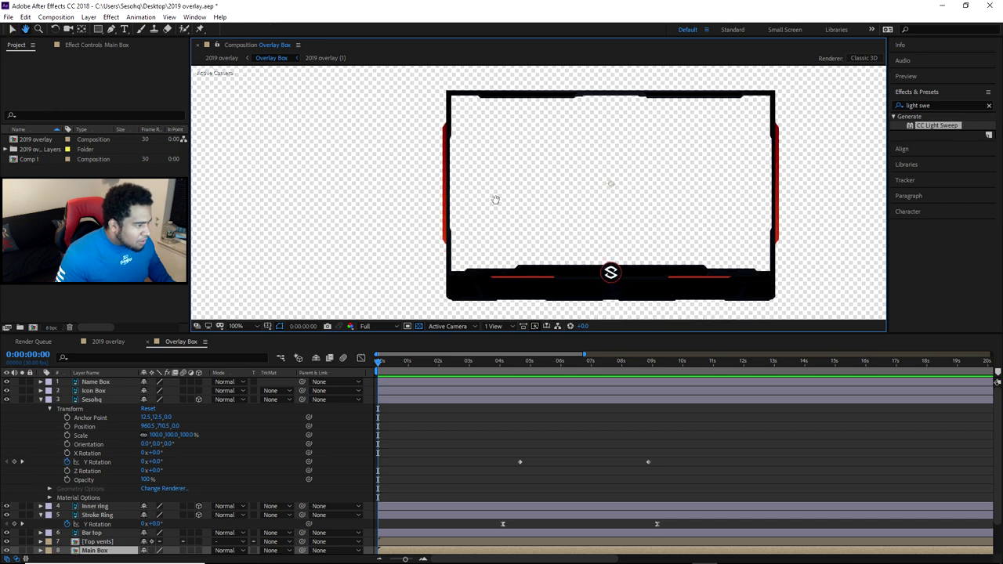
Collapse the Sesohq layer's properties and inspect the left edge strip and Layer 1 in the 2019 overlay composition
click(40, 400)
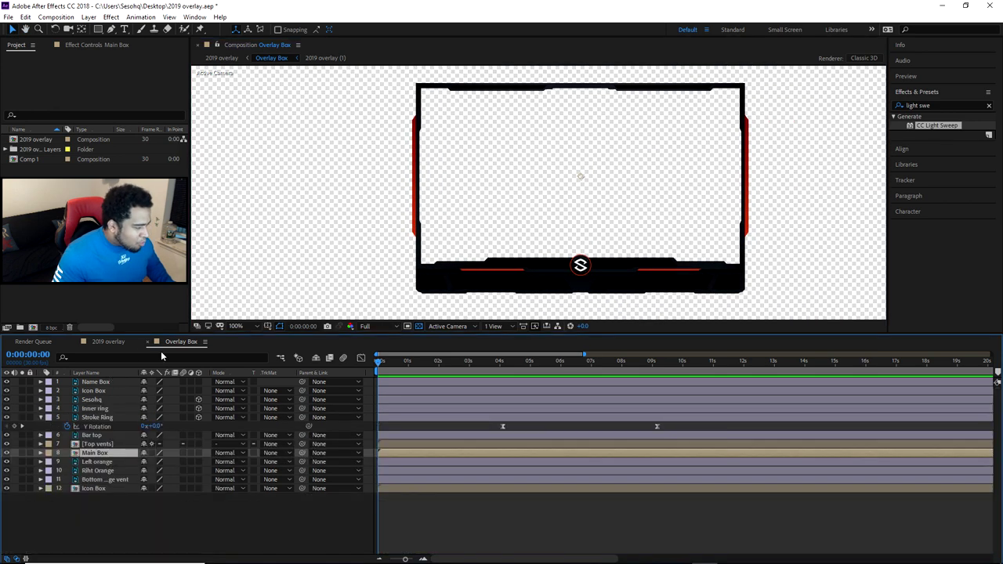
click(110, 343)
scroll(372, 202, up, 3)
drag(371, 206, 647, 243)
key(space)
drag(525, 225, 582, 258)
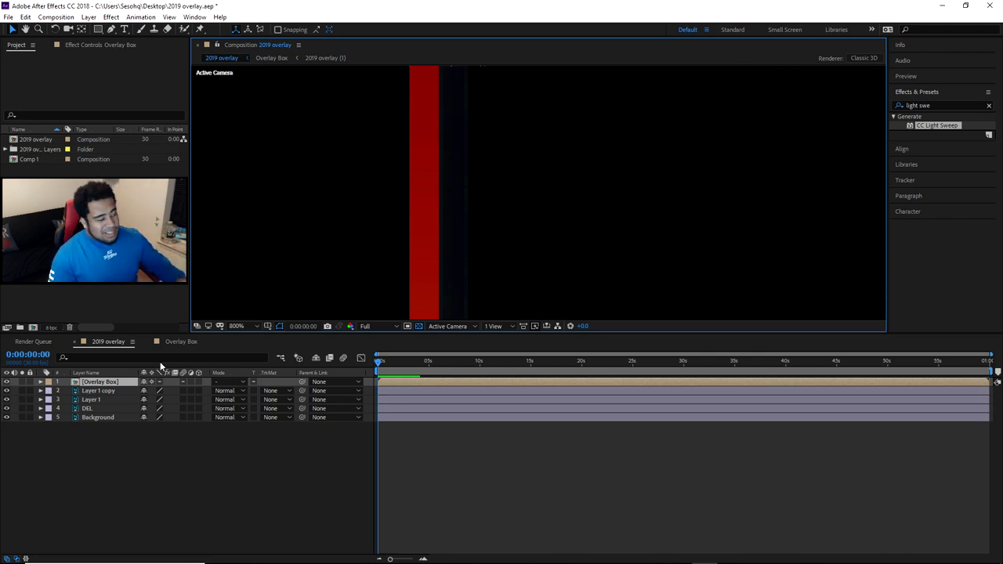
click(180, 342)
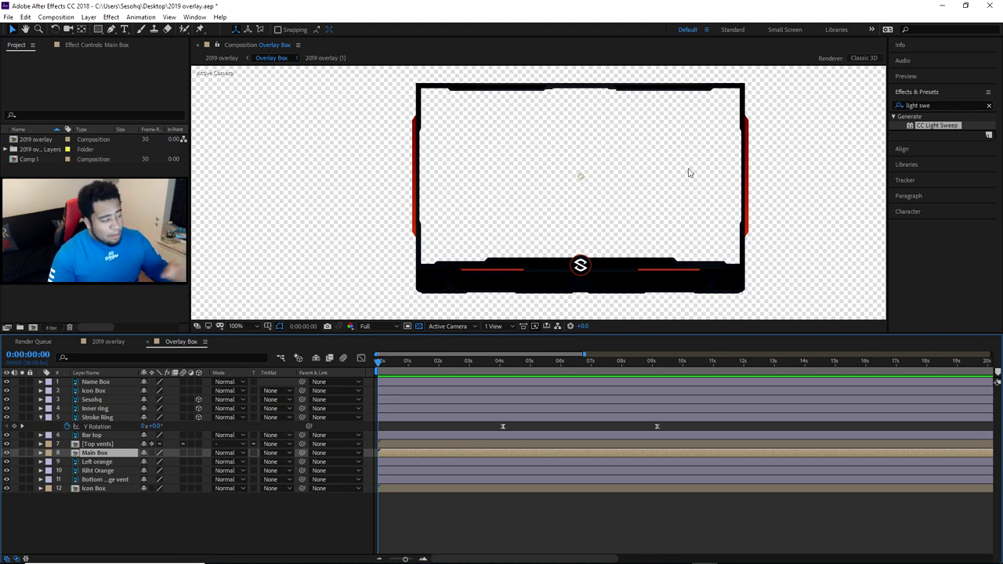
click(109, 341)
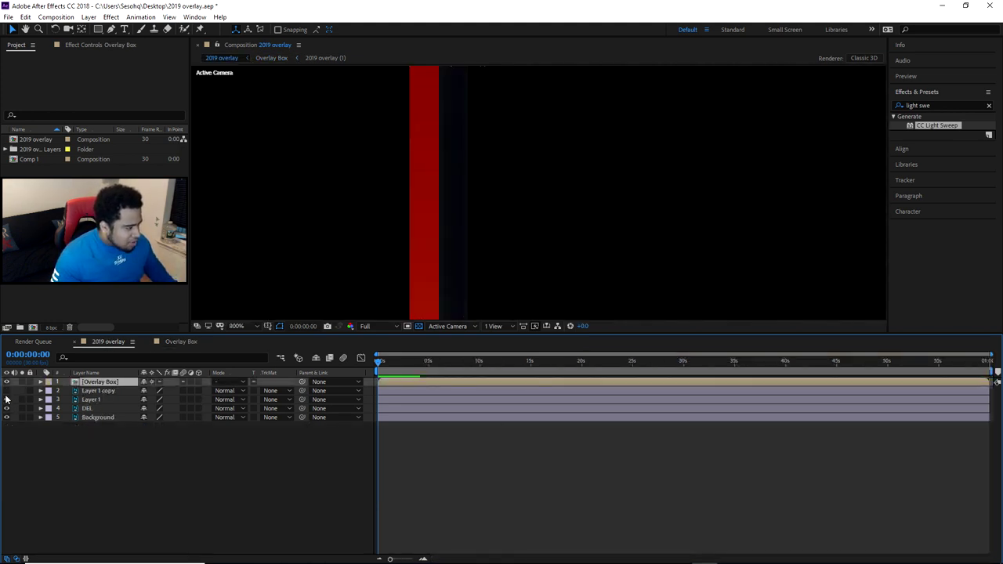
double_click(92, 400)
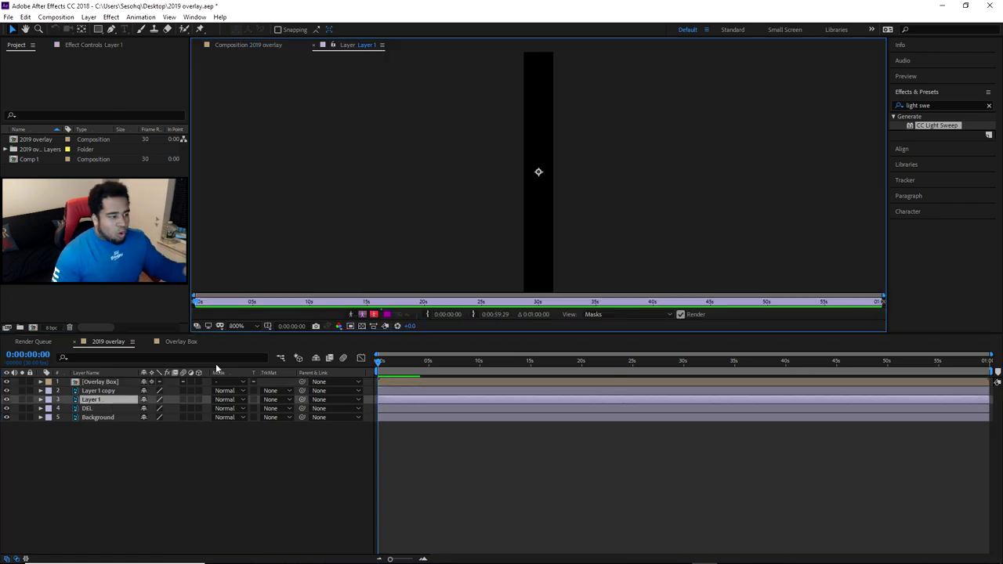
click(314, 45)
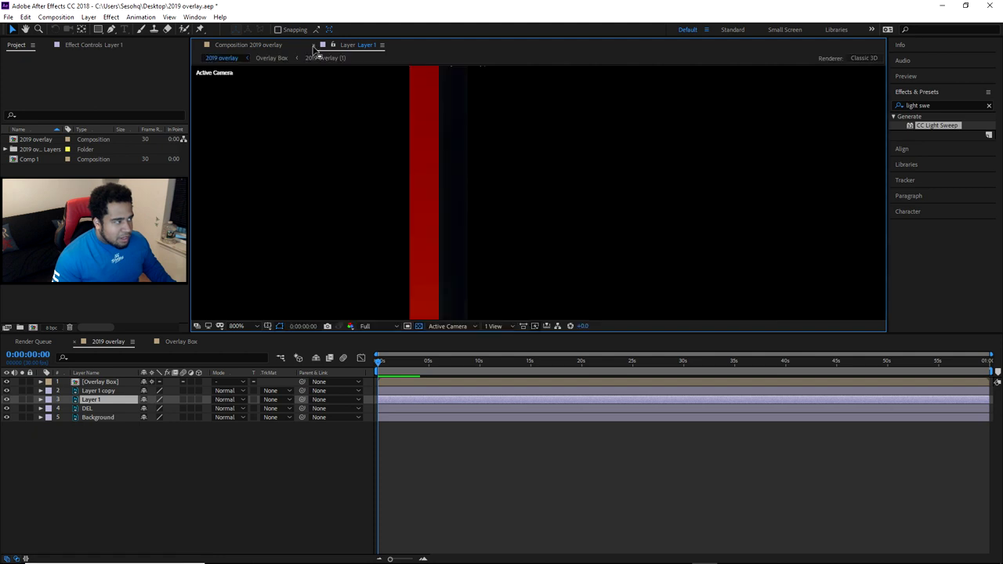
Find the CC Light Sweep effect by searching "light sweep" and apply it to Layer 1 in the 2019 overlay composition
click(98, 399)
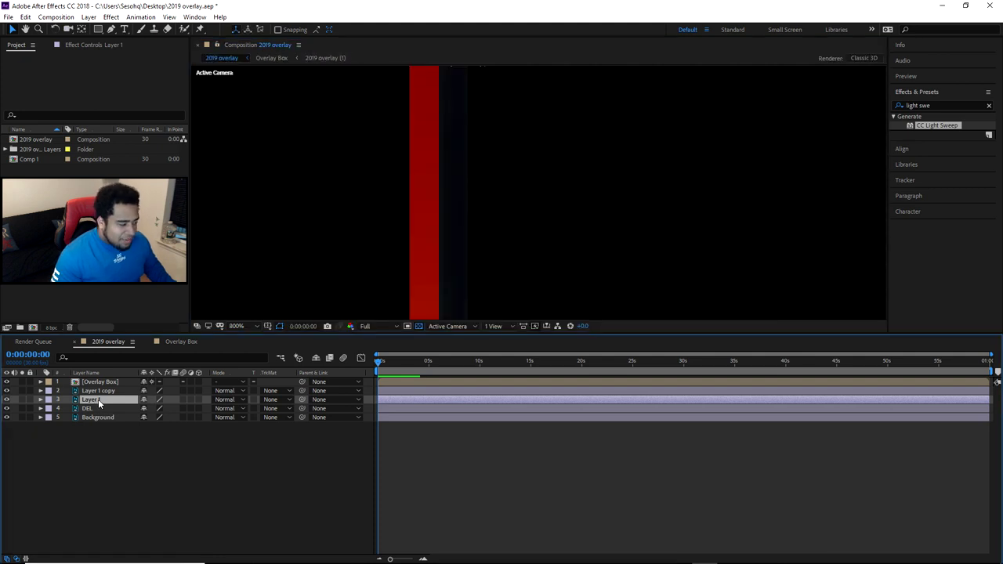
click(988, 108)
click(989, 108)
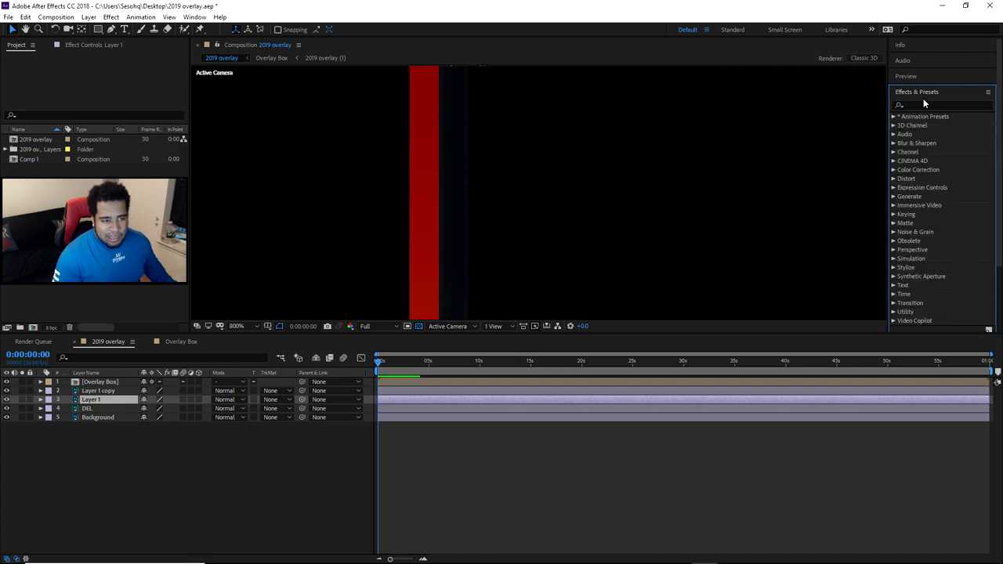
click(930, 105)
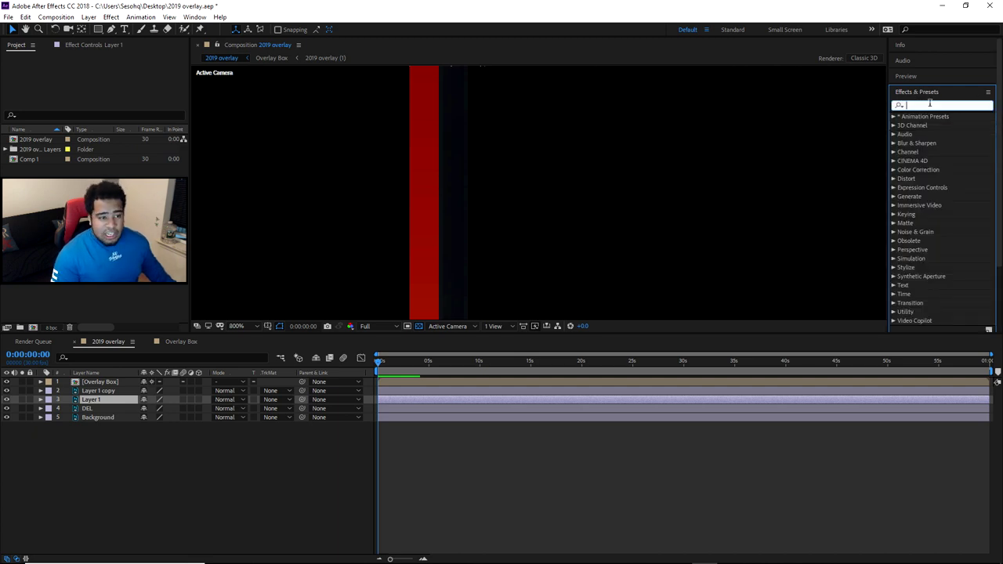
text(light)
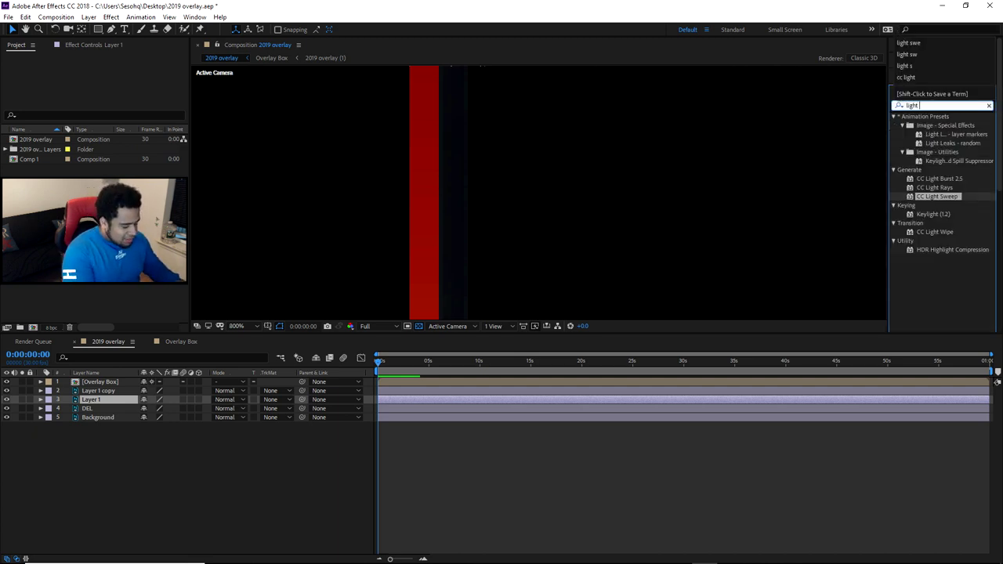
text( swee)
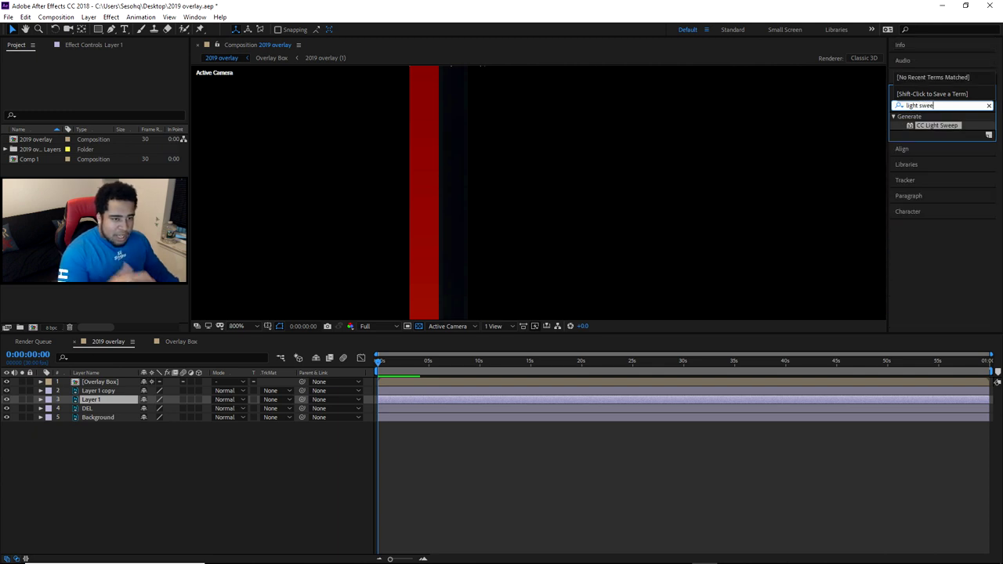
text(p)
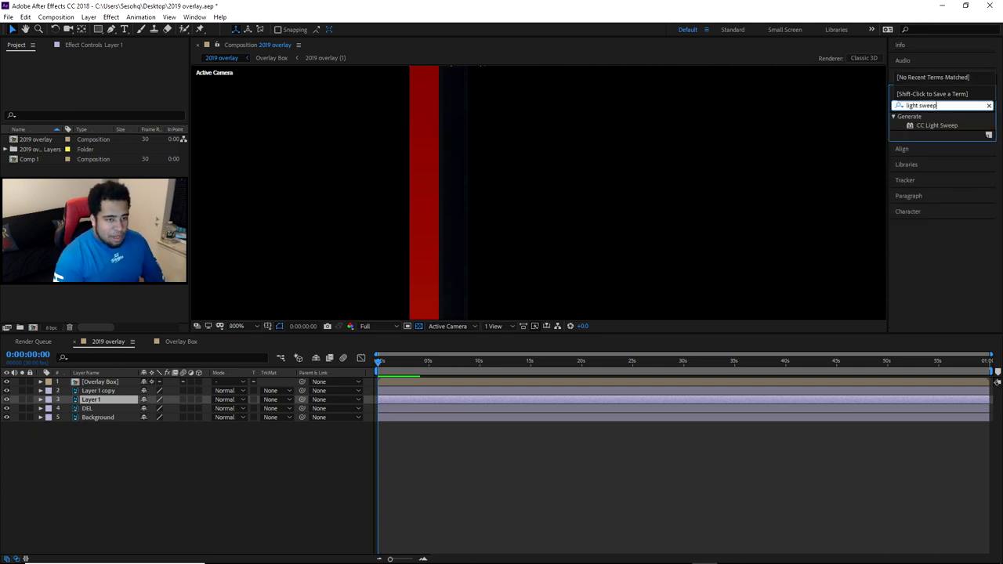
click(929, 124)
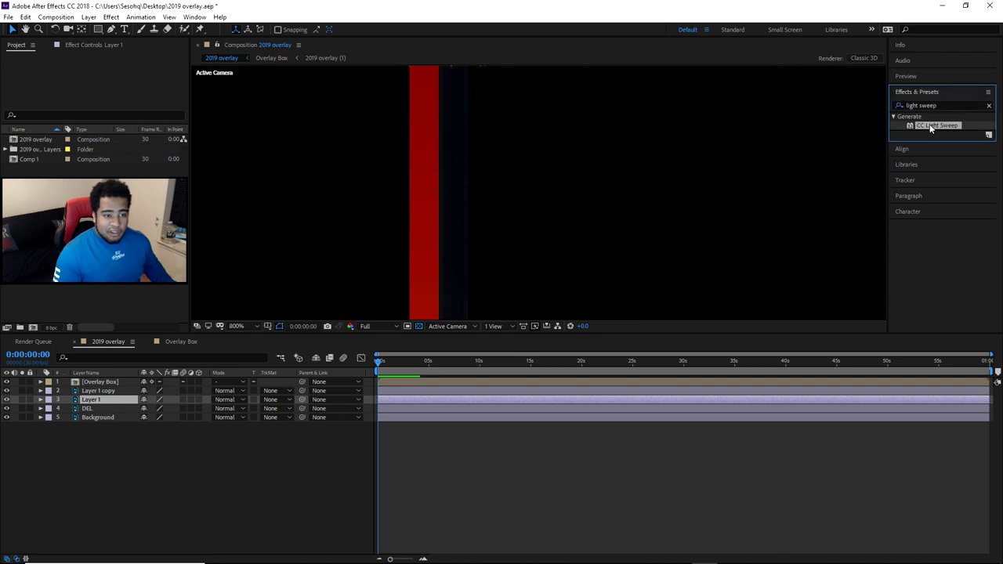
drag(947, 123, 110, 399)
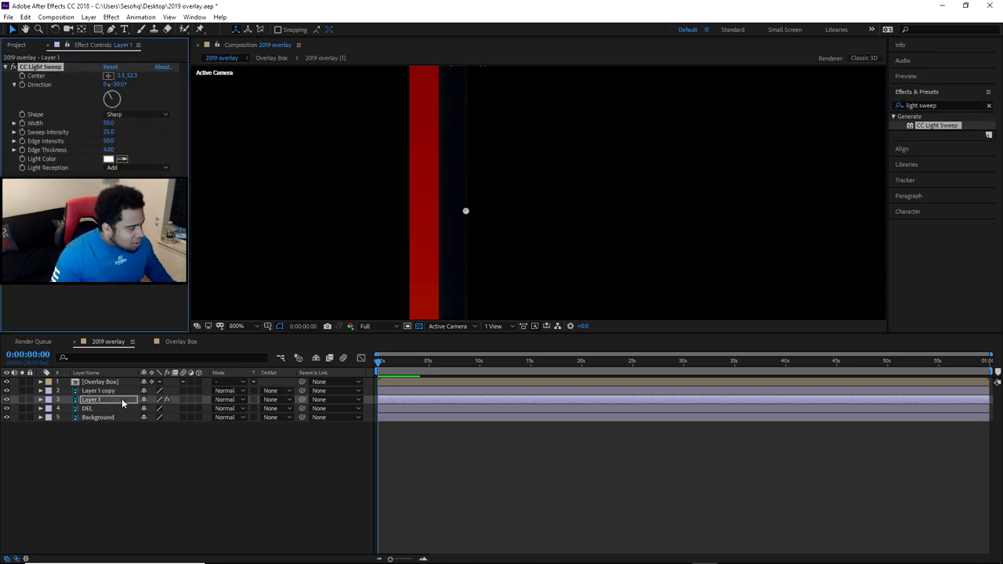
Set the light sweep's color on Layer 1 to pale blue A6B5CB and its direction to 42°
scroll(471, 236, down, 4)
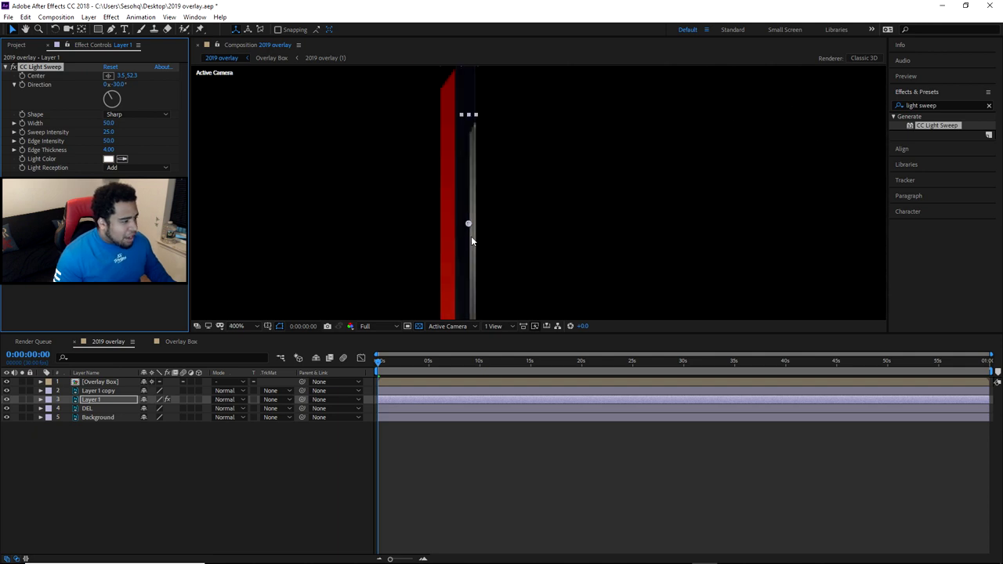
drag(518, 264, 497, 217)
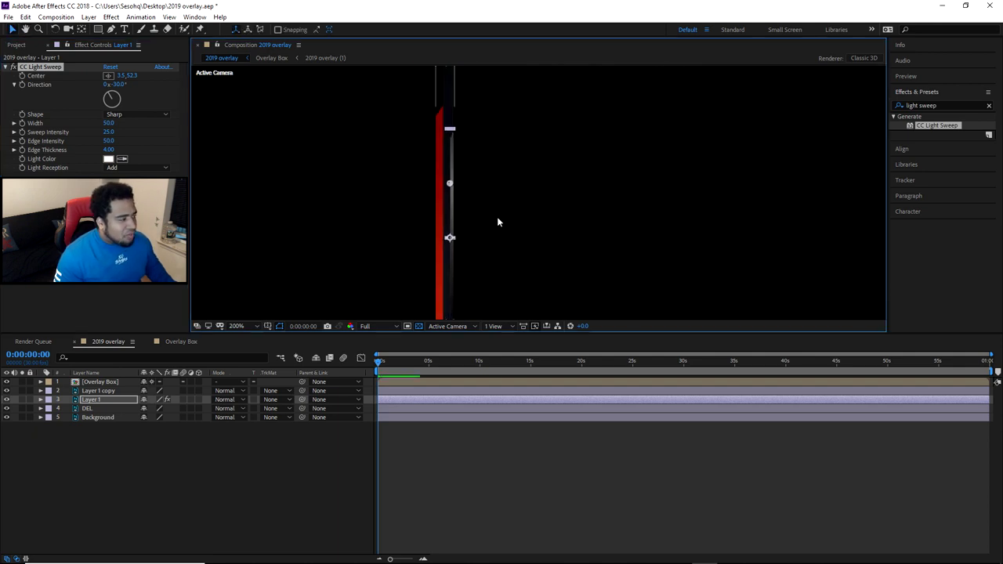
click(108, 159)
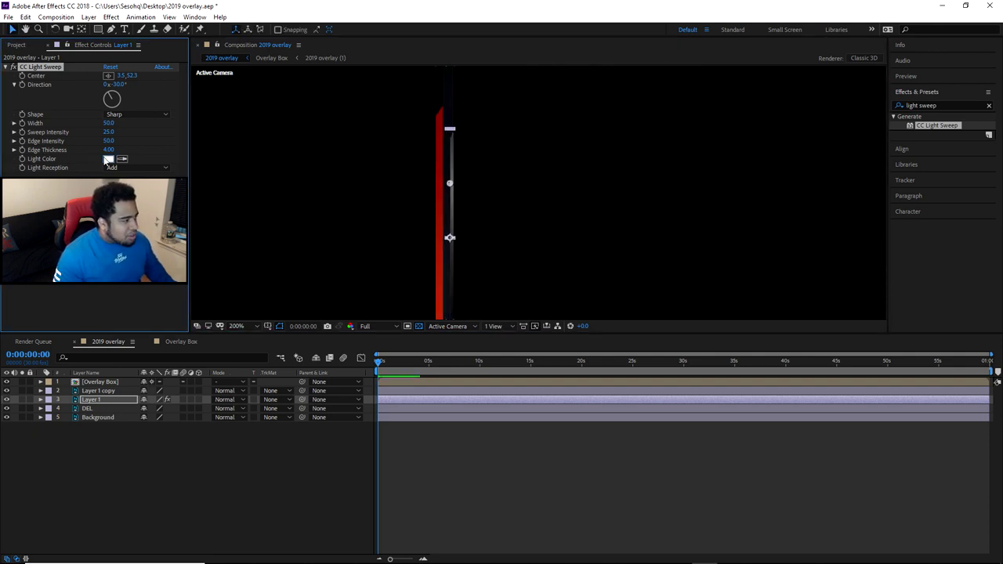
drag(731, 219, 698, 205)
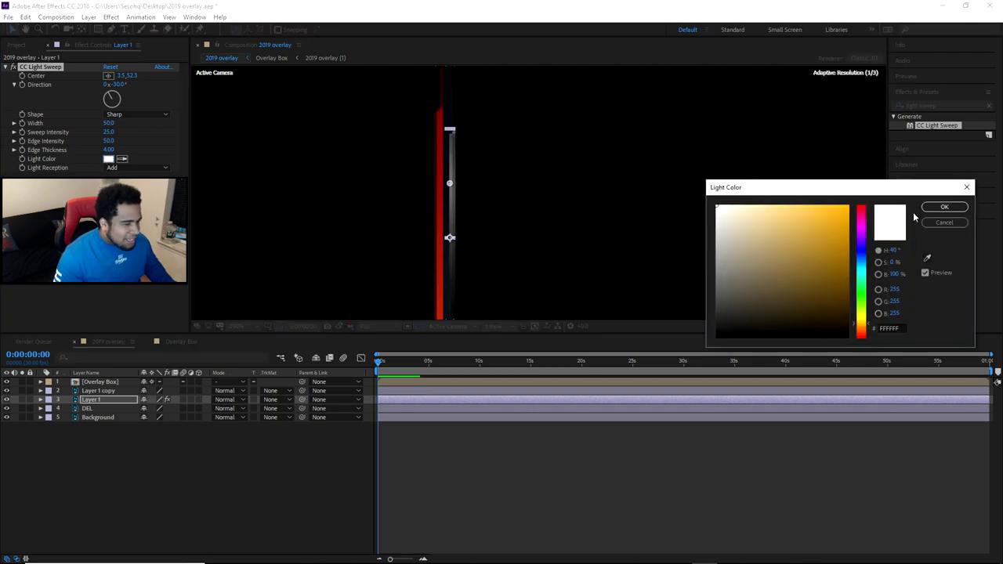
click(861, 258)
click(745, 277)
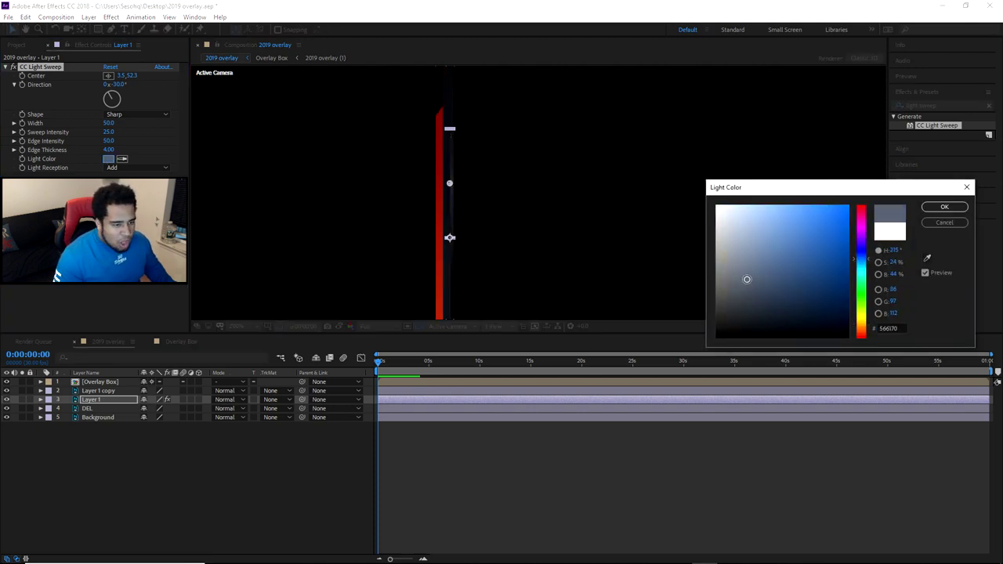
drag(745, 277, 730, 237)
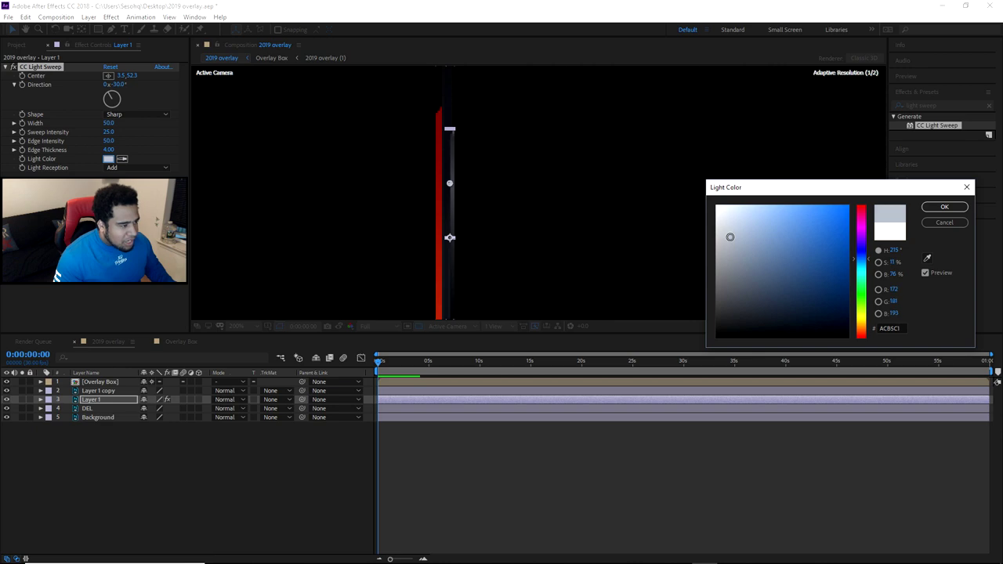
click(740, 231)
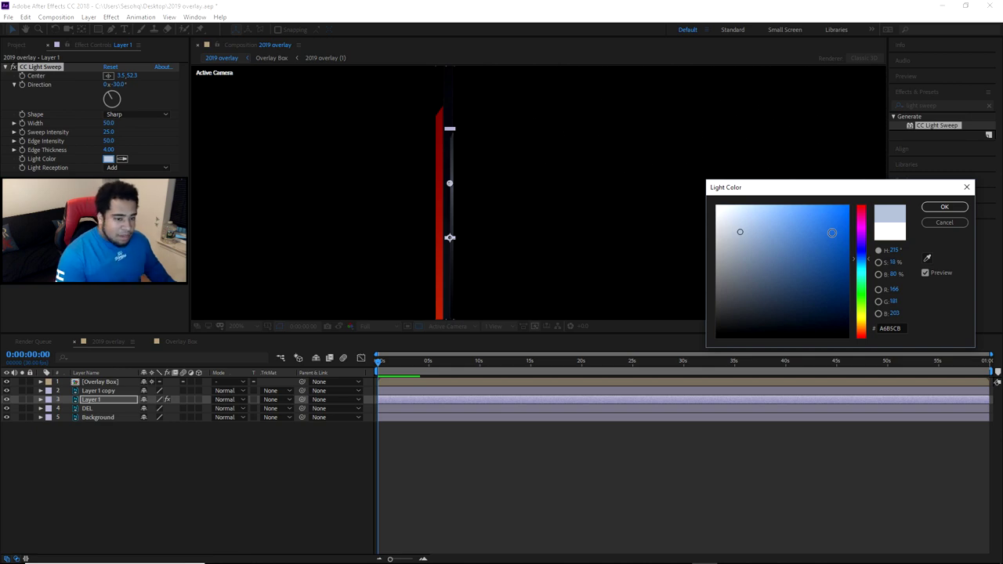
click(944, 207)
click(118, 84)
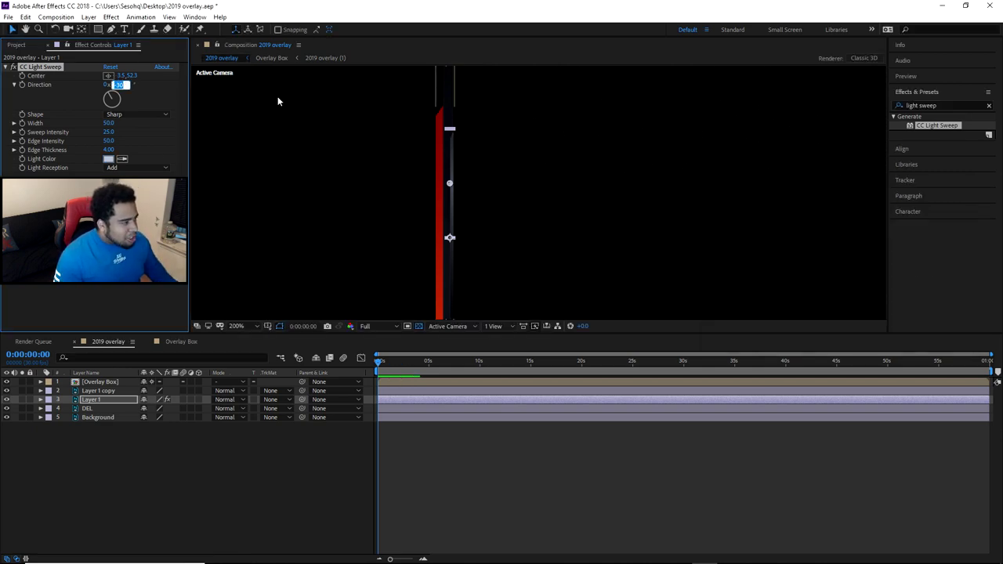
drag(114, 94, 117, 93)
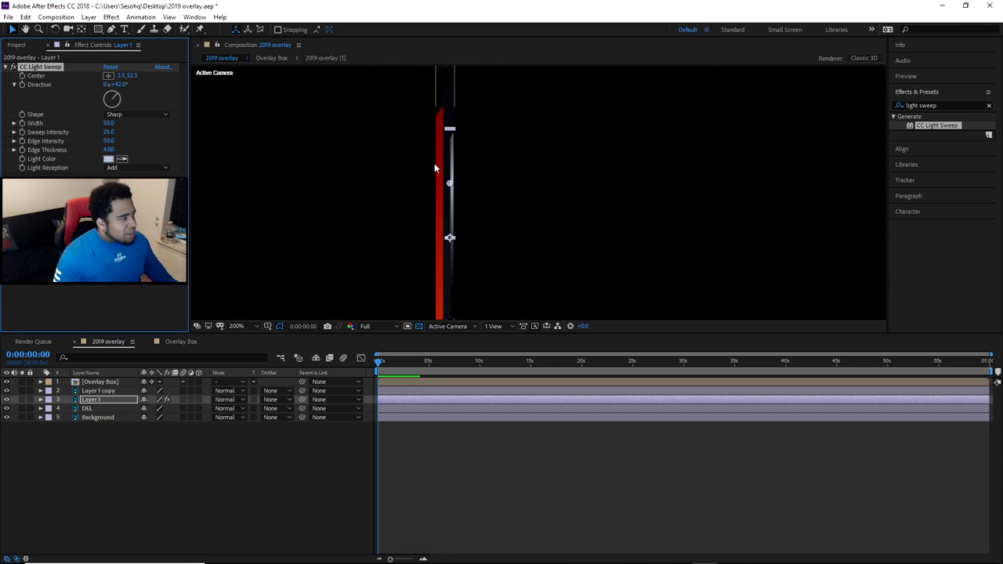
Add a keyframe for the light sweep's Center on Layer 1 at 0:00:10:18
click(116, 403)
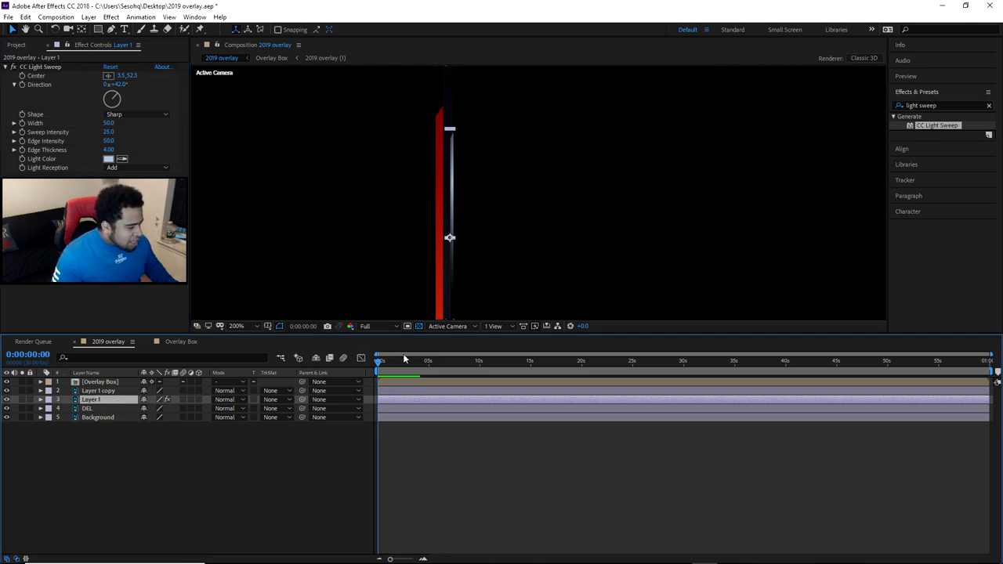
drag(420, 360, 487, 361)
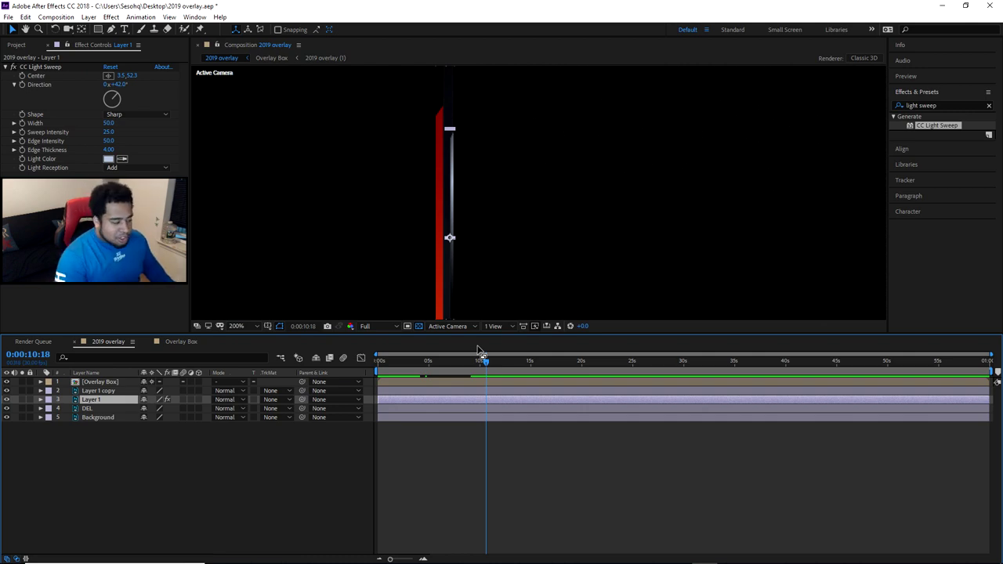
click(23, 75)
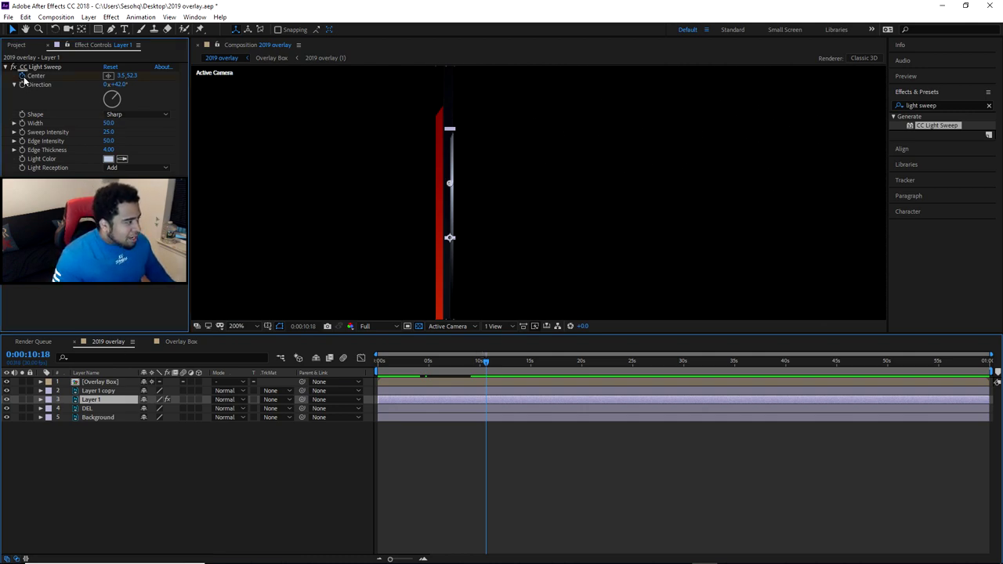
click(100, 401)
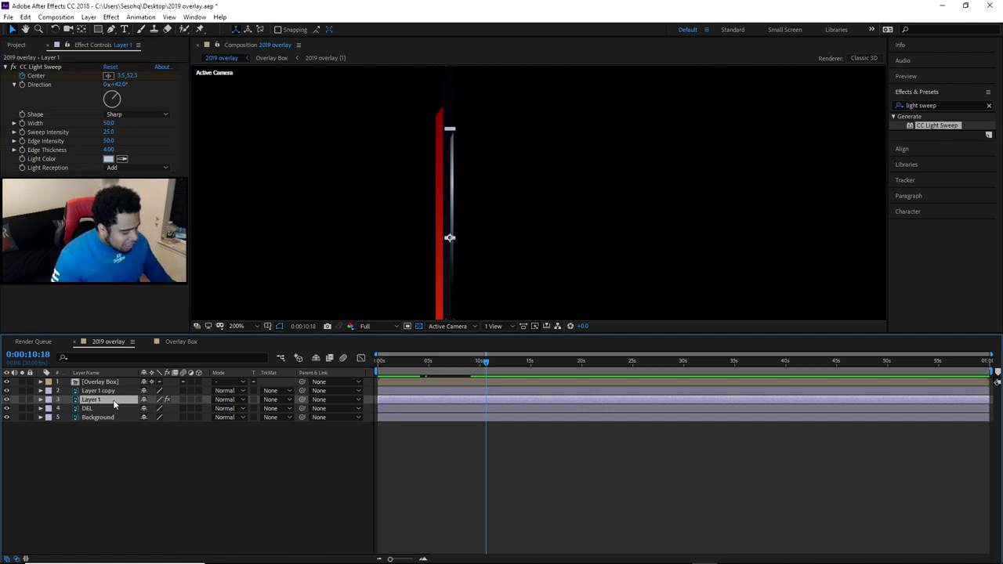
Reveal Layer 1's keyframed properties and set the light sweep's Center vertical value to about -144 at 0:00:10:18
key(u)
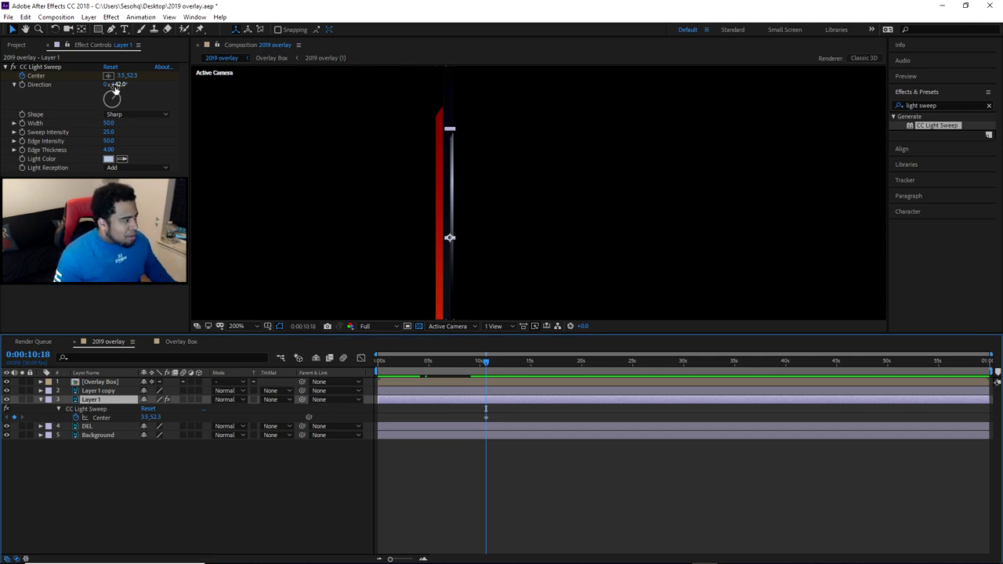
drag(133, 75, 50, 78)
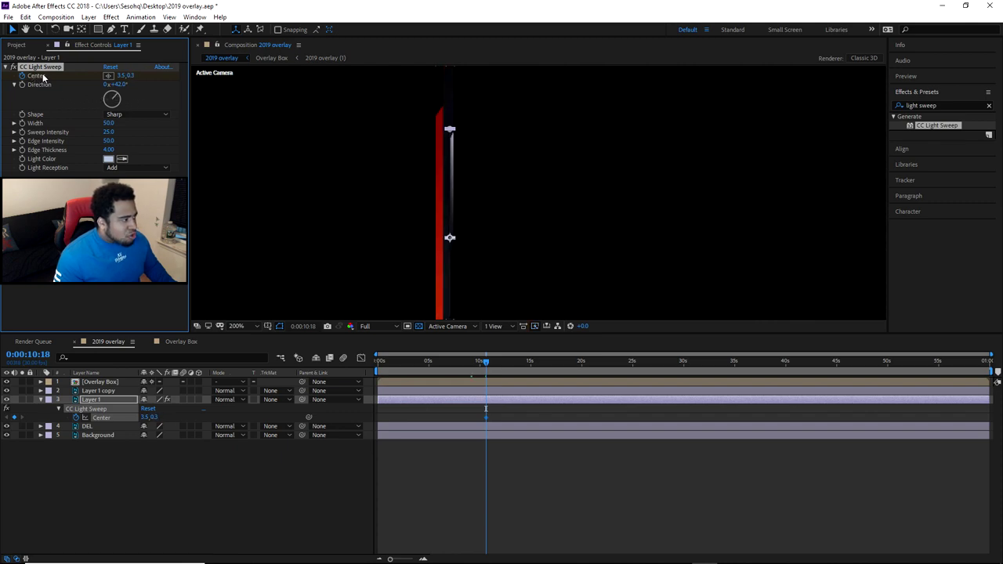
drag(128, 76, 74, 79)
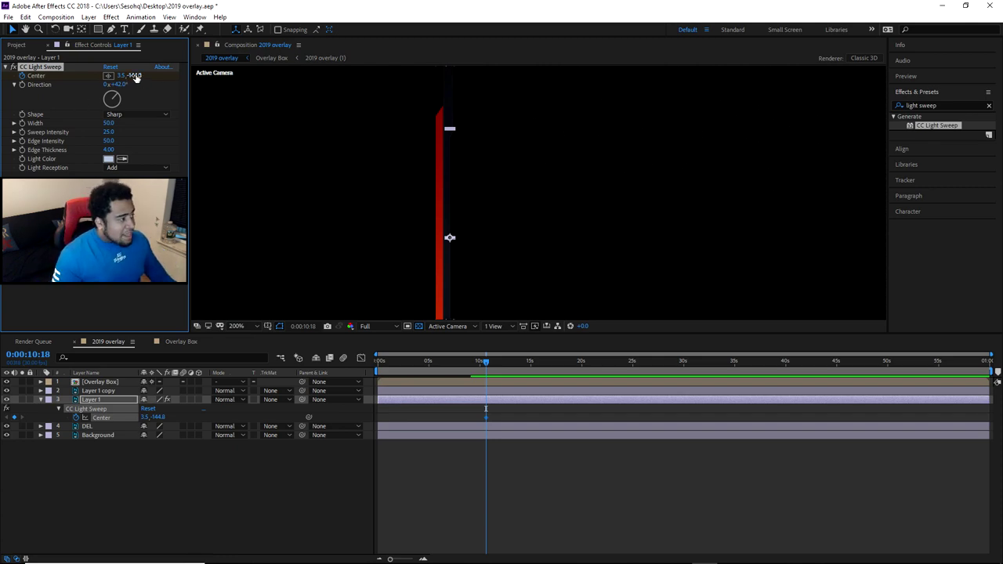
Add a second light sweep Center keyframe of 3.5, 331.3 on Layer 1 at 0:00:14:03 and preview the animation
drag(485, 361, 529, 371)
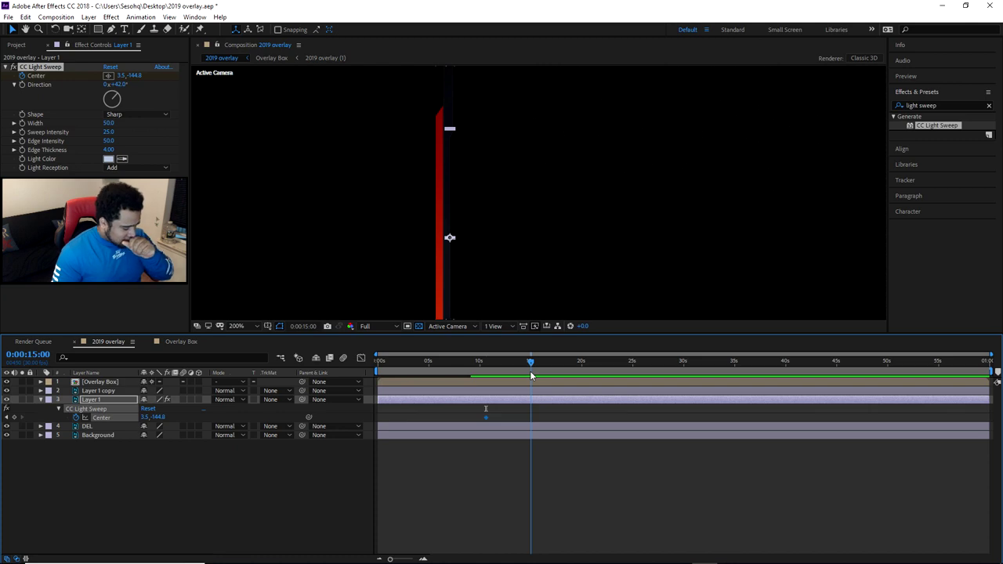
drag(529, 364, 520, 363)
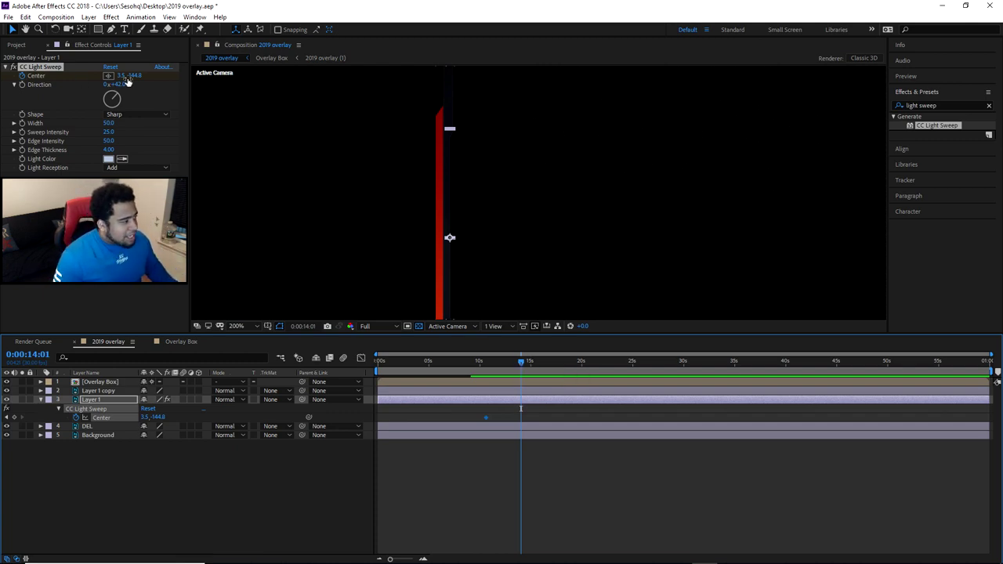
scroll(309, 148, down, 1)
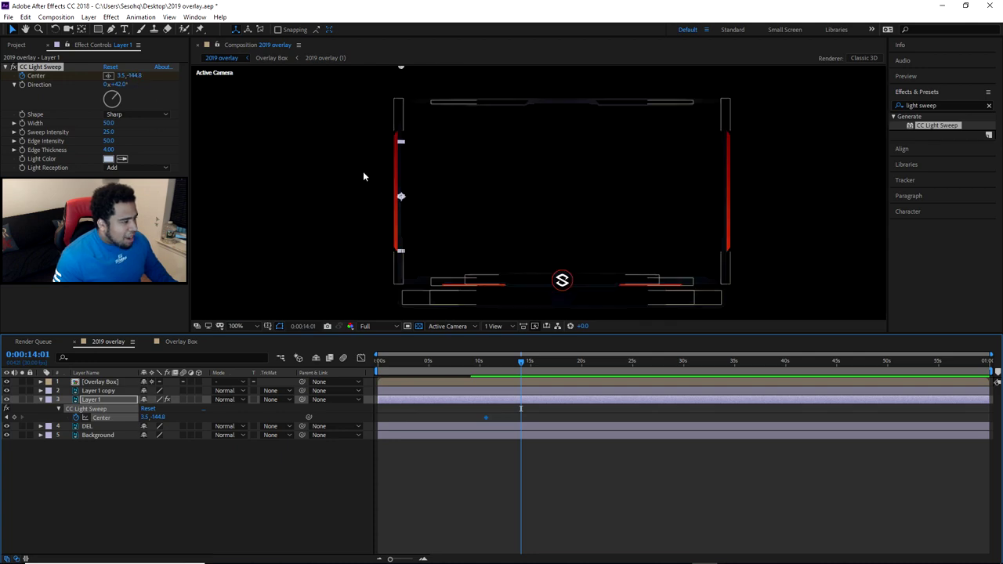
drag(132, 75, 146, 79)
key(ctrl+z)
key(space)
click(520, 362)
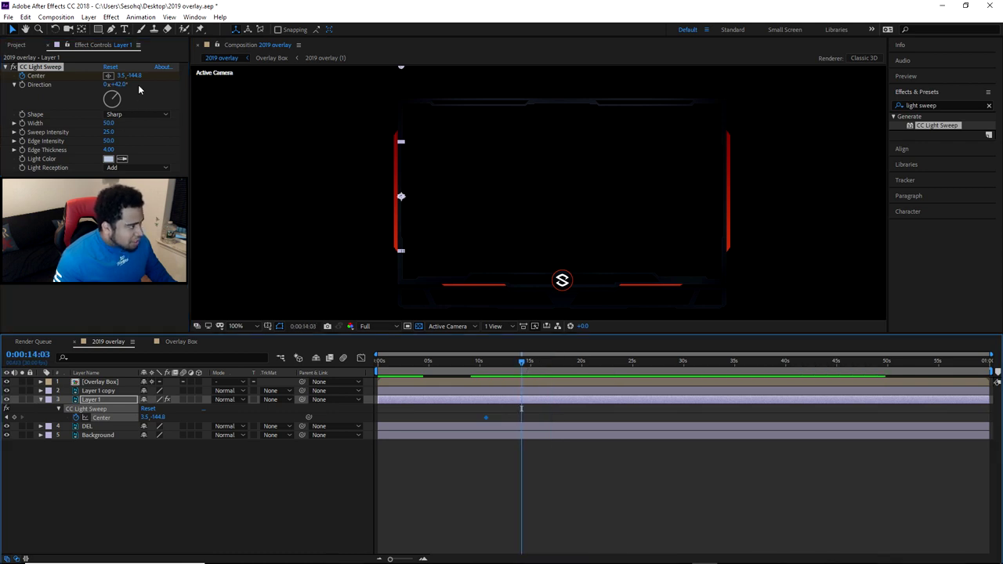
drag(135, 76, 354, 103)
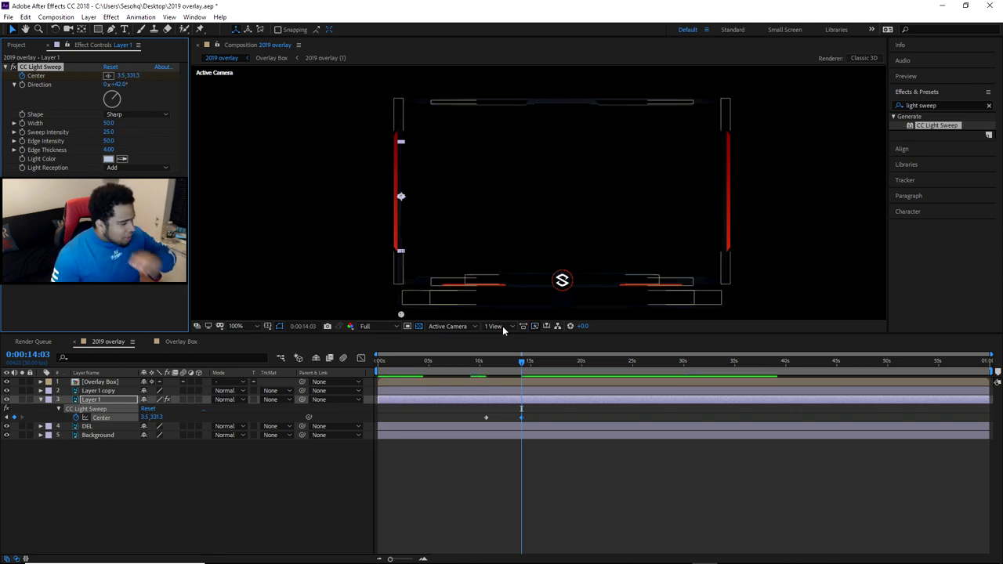
drag(523, 360, 379, 360)
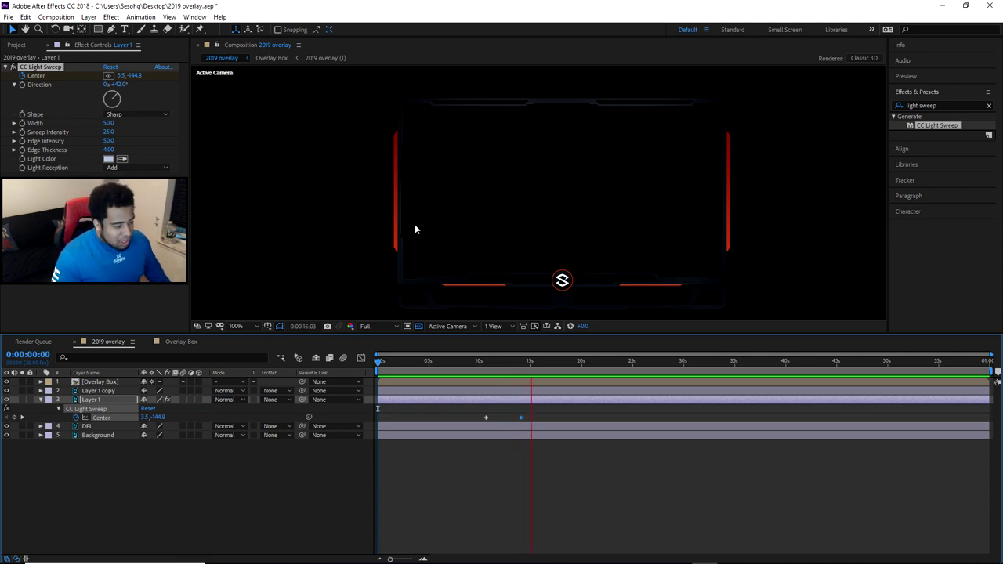
click(505, 361)
Apply Easy Ease to the Sesohq layer's two Y Rotation keyframes in the Overlay Box composition
click(177, 341)
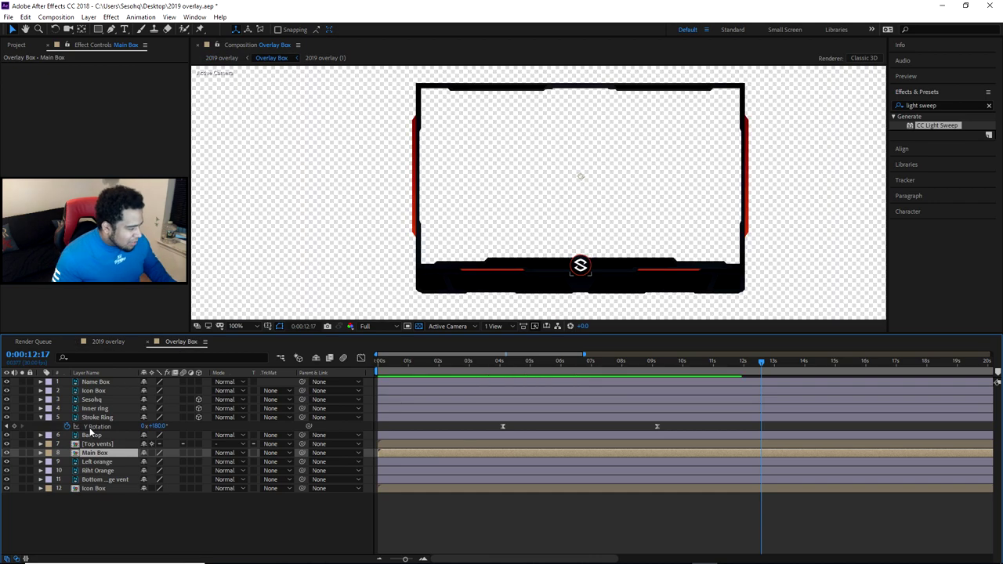
click(92, 399)
key(ctrl+v)
drag(497, 457, 684, 467)
right_click(649, 464)
mouse_move(734, 463)
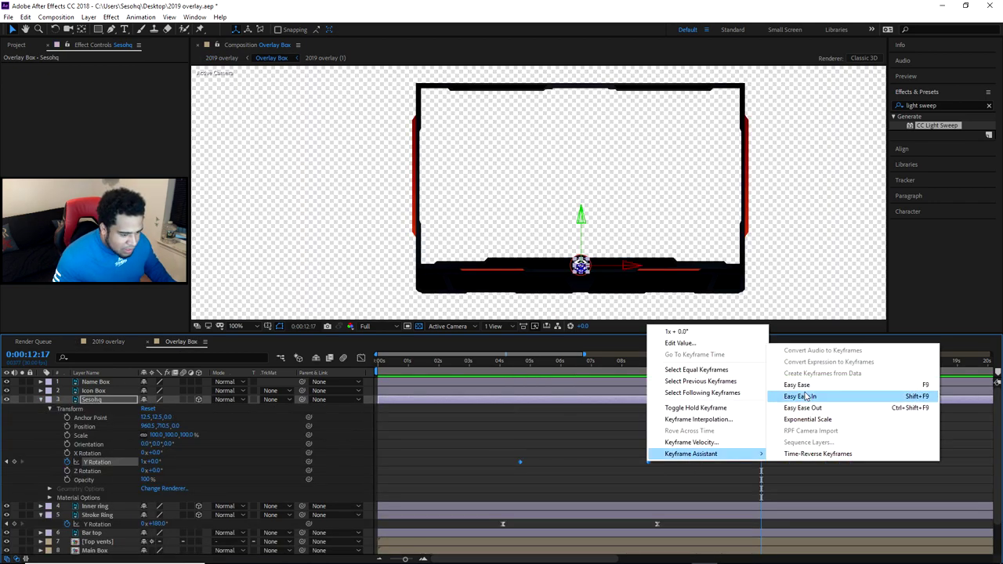
click(797, 384)
Lengthen the easing handles of the Sesohq layer's Y Rotation keyframes to steepen the middle of the speed curve
click(360, 357)
drag(492, 490, 666, 541)
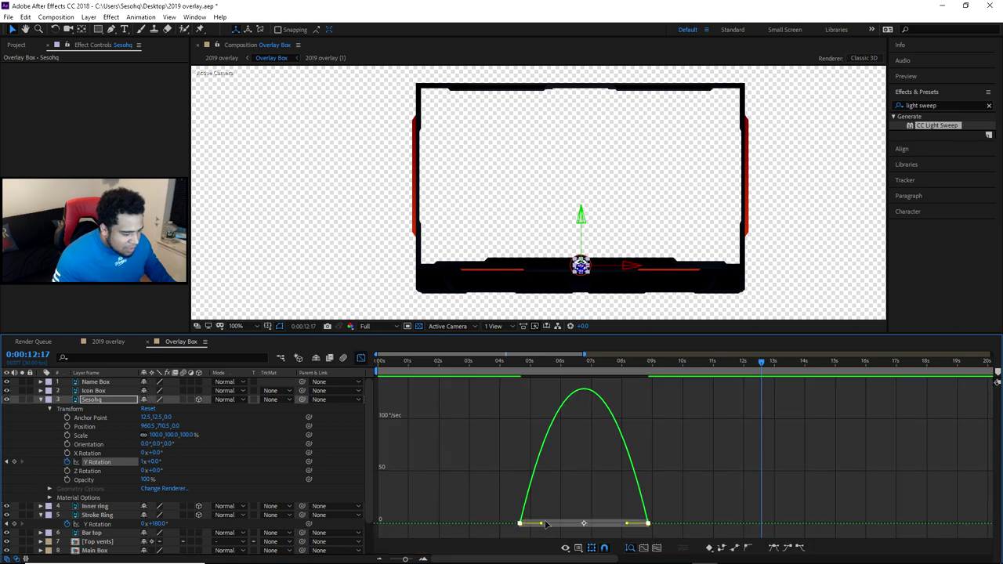
drag(546, 528, 563, 524)
drag(627, 524, 618, 523)
click(360, 357)
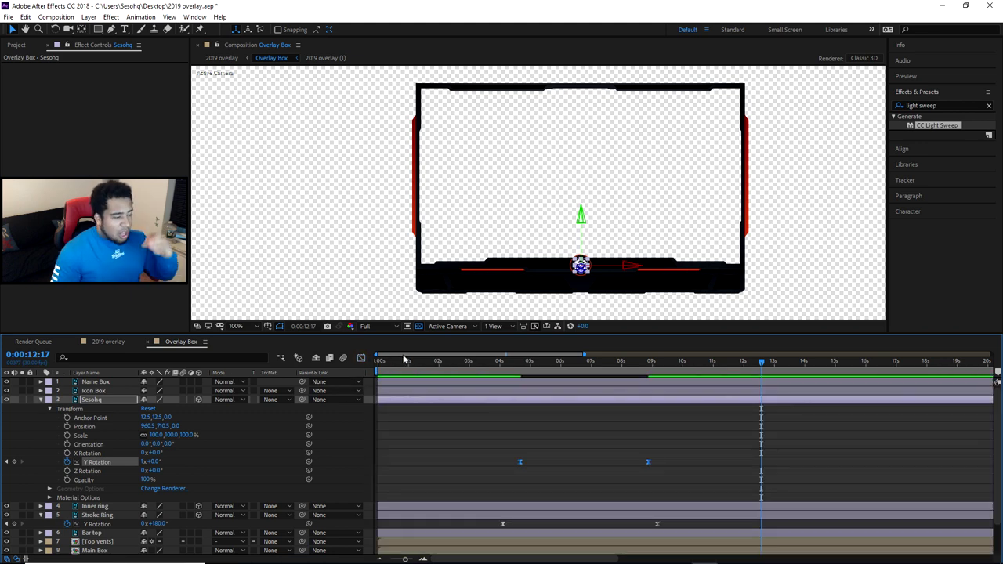
Return to the 2019 overlay composition and copy the CC Light Sweep effect from Layer 1
click(116, 341)
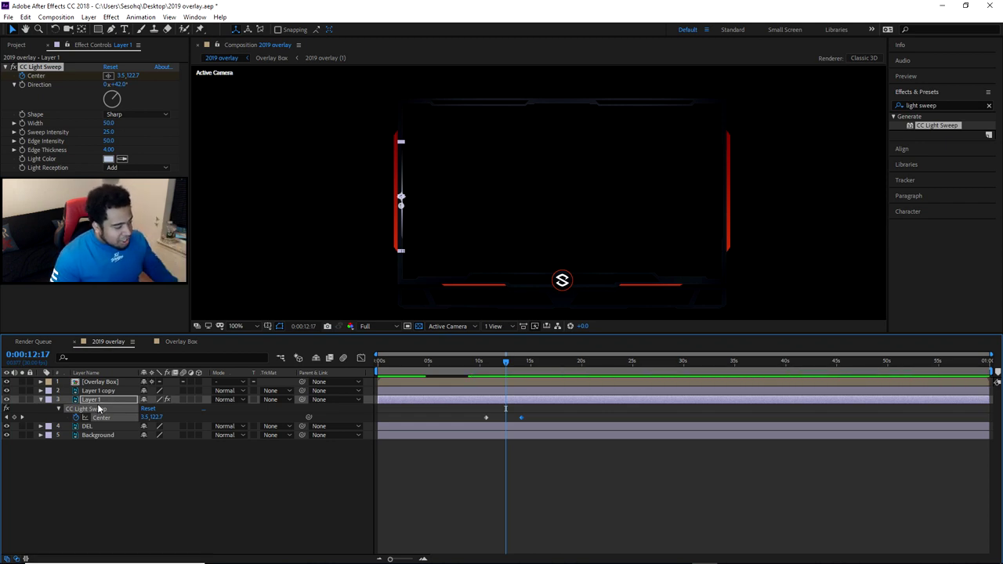
click(99, 409)
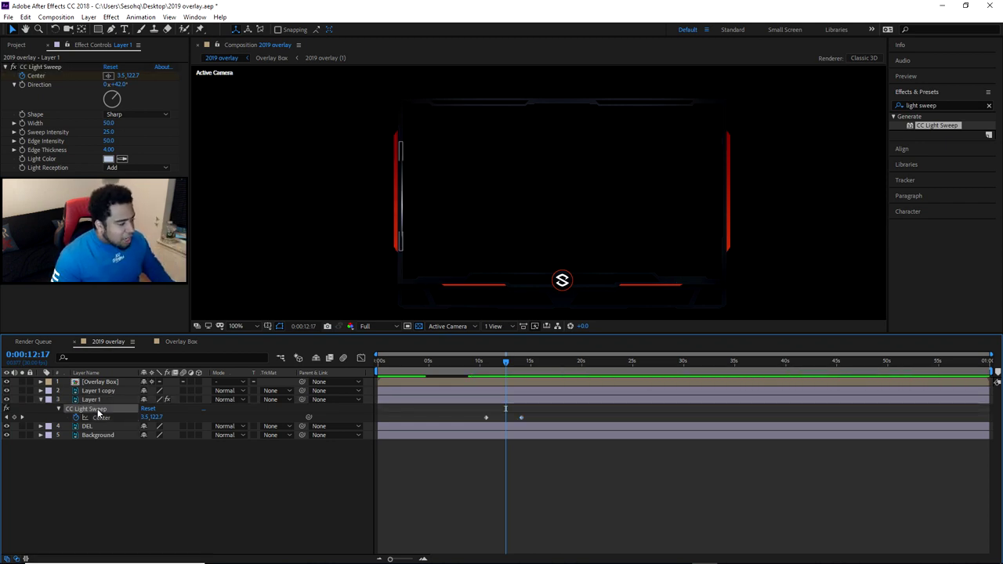
click(96, 416)
click(98, 443)
click(88, 410)
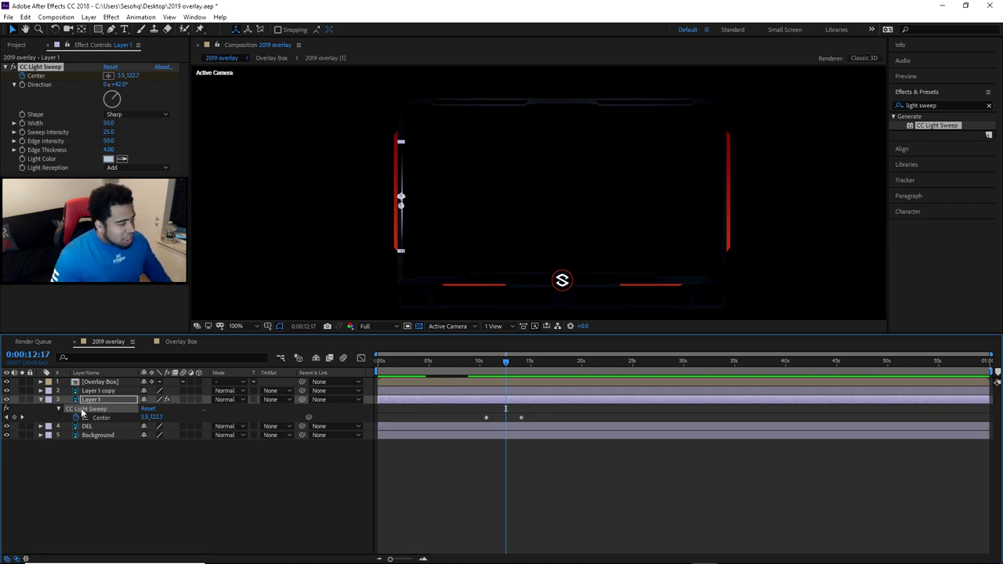
Paste the keyframed light sweep onto Layer 1 copy at 0:00:10:18 and reveal its Center keyframes
click(70, 390)
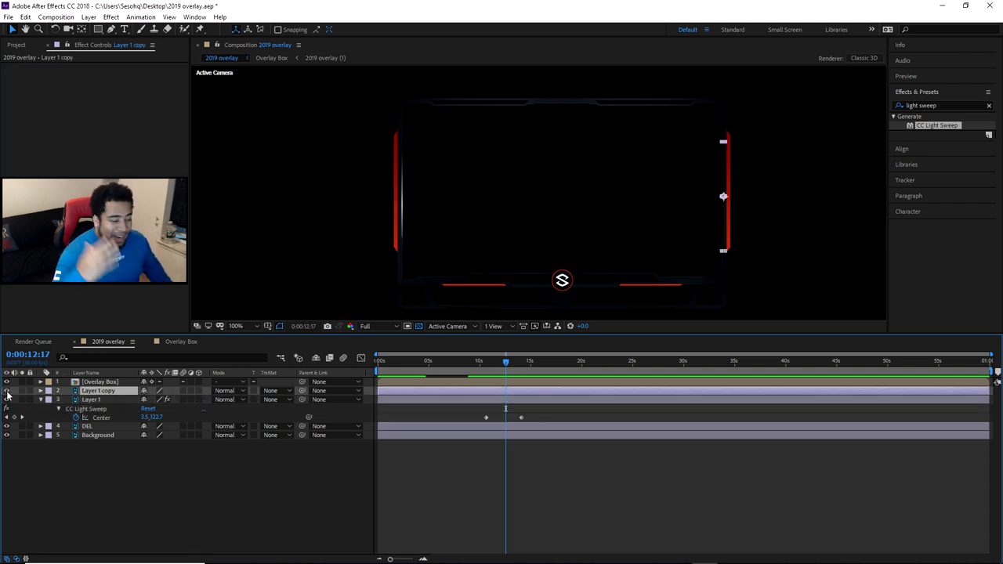
click(109, 394)
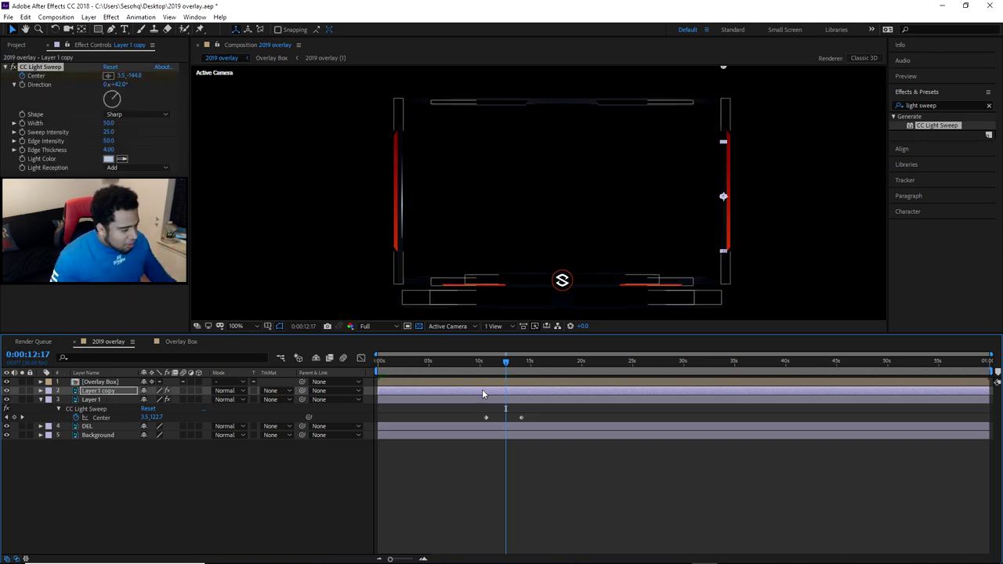
key(Delete)
drag(483, 359, 486, 361)
mouse_move(389, 558)
mouse_down()
mouse_move(409, 560)
mouse_move(401, 560)
mouse_up()
key(ctrl+v)
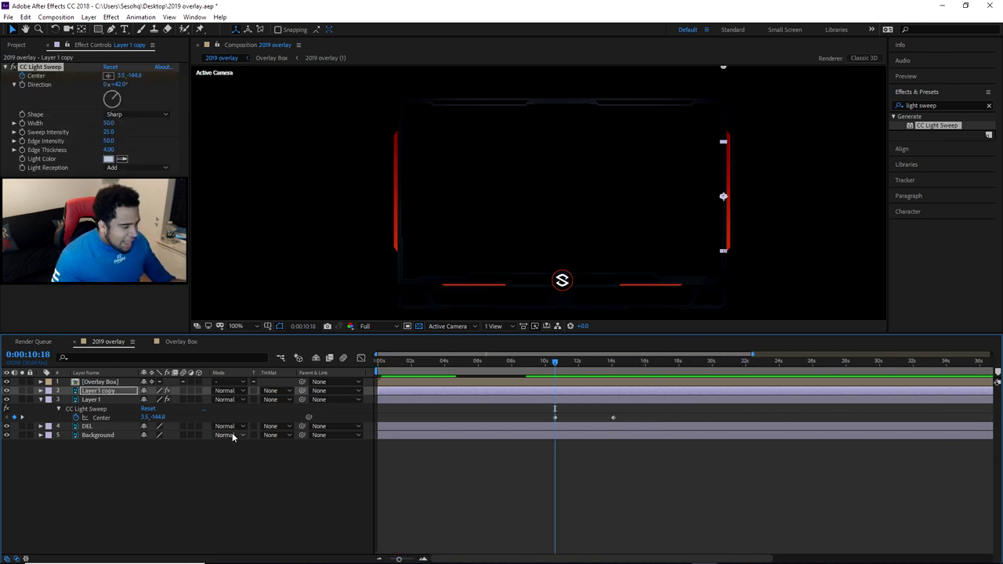
key(u)
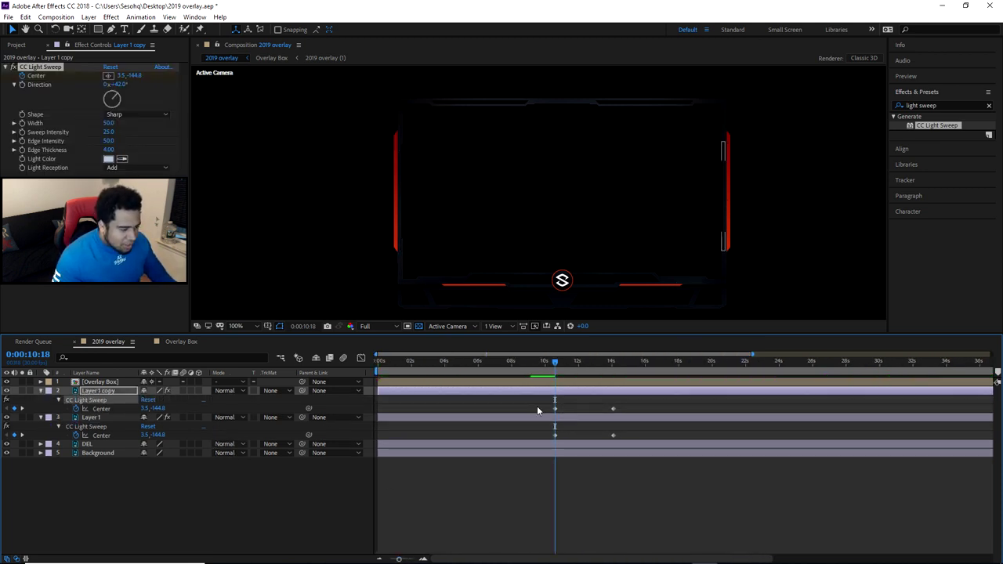
Compare the sweeps on both edge strips, then set the light sweep's direction on Layer 1 copy to -42°
drag(538, 404, 644, 413)
drag(554, 365, 583, 370)
click(688, 189)
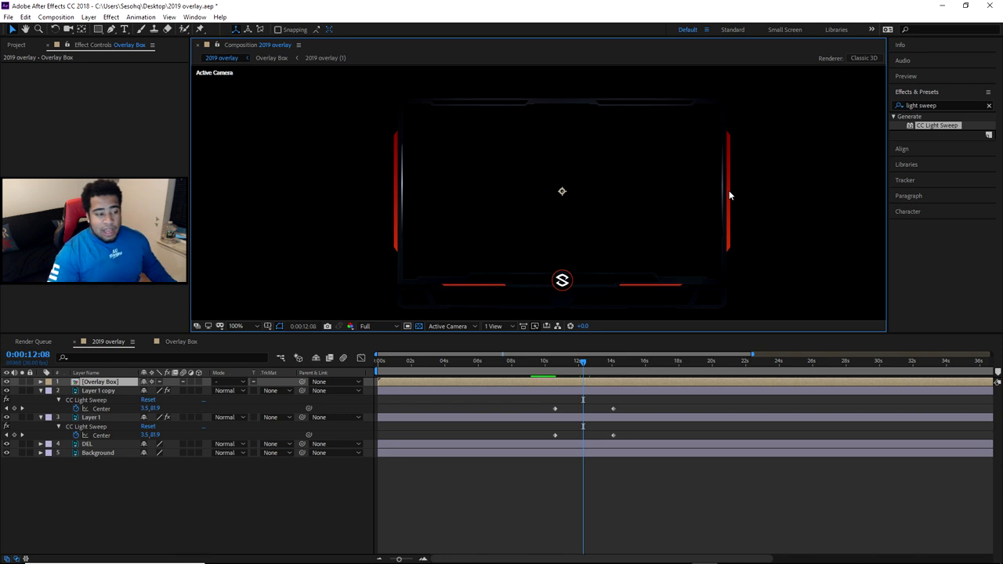
click(81, 427)
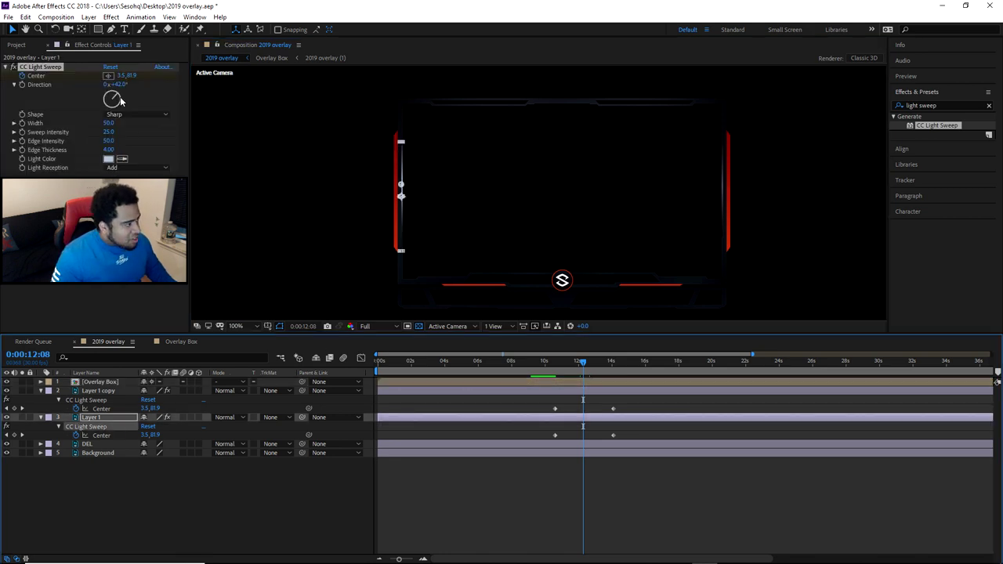
click(98, 390)
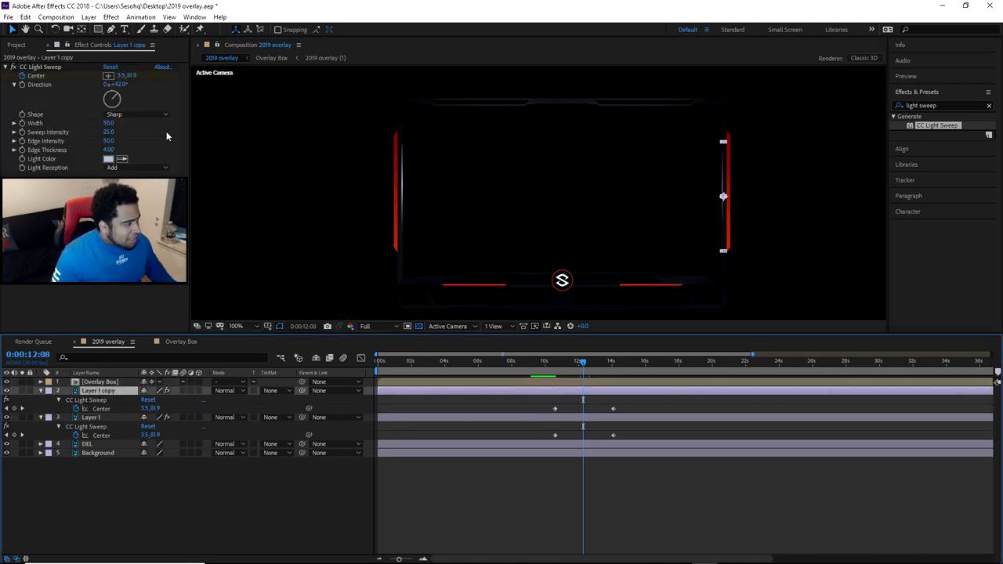
drag(121, 98, 111, 99)
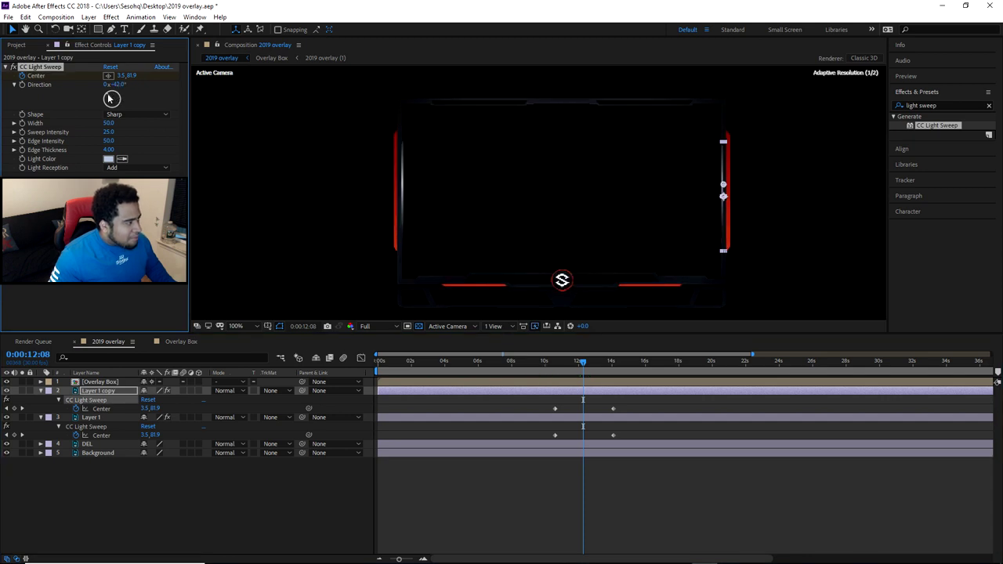
click(464, 318)
mouse_move(583, 362)
mouse_down()
mouse_move(549, 362)
mouse_move(597, 363)
mouse_up()
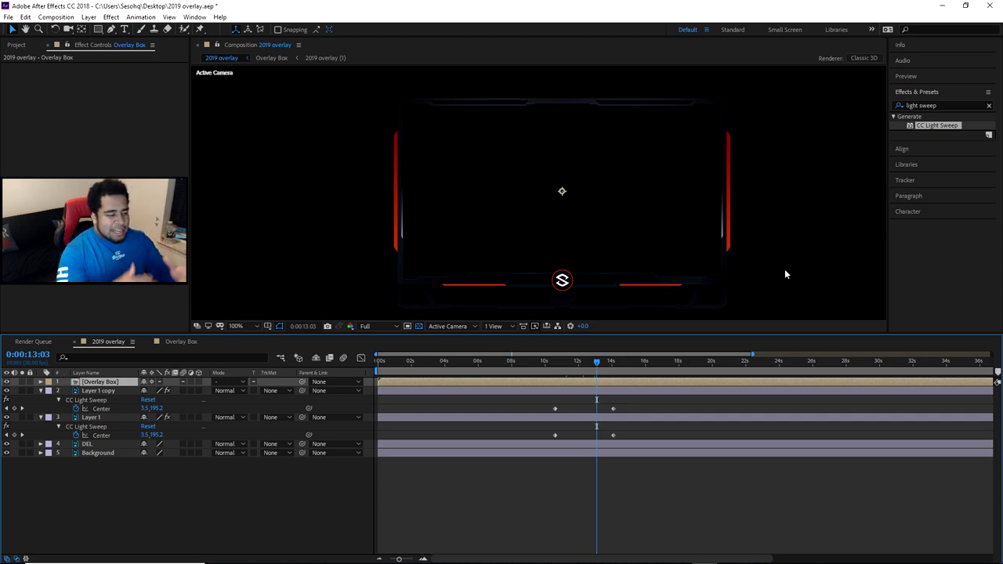
Preview the light sweeps on both edge strips from the start of the 2019 overlay composition
drag(447, 361, 362, 366)
drag(397, 560, 389, 558)
key(space)
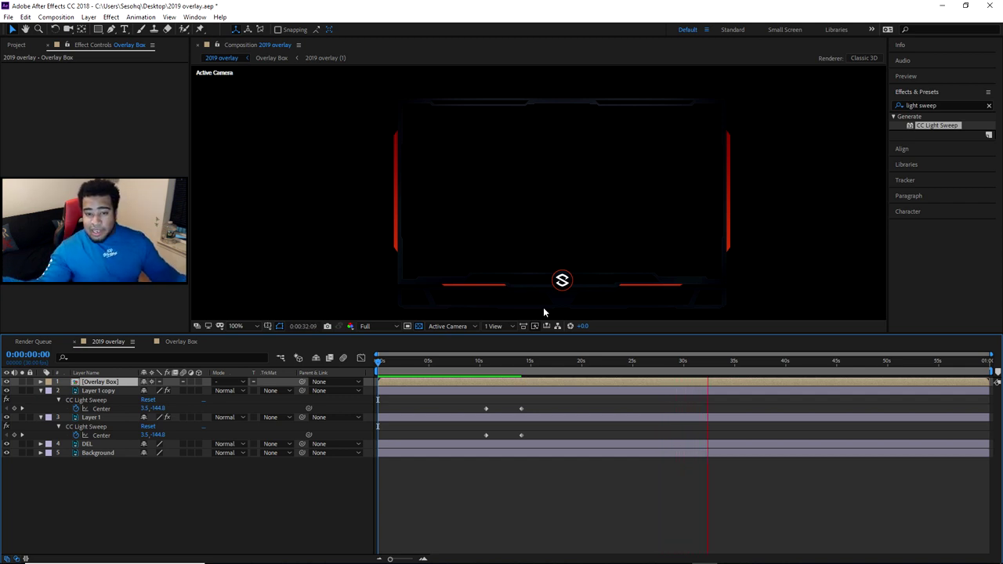
Apply Easy Ease to the light sweep Center keyframes on both Layer 1 copy and Layer 1
click(488, 360)
drag(473, 412, 530, 409)
drag(474, 431, 519, 436)
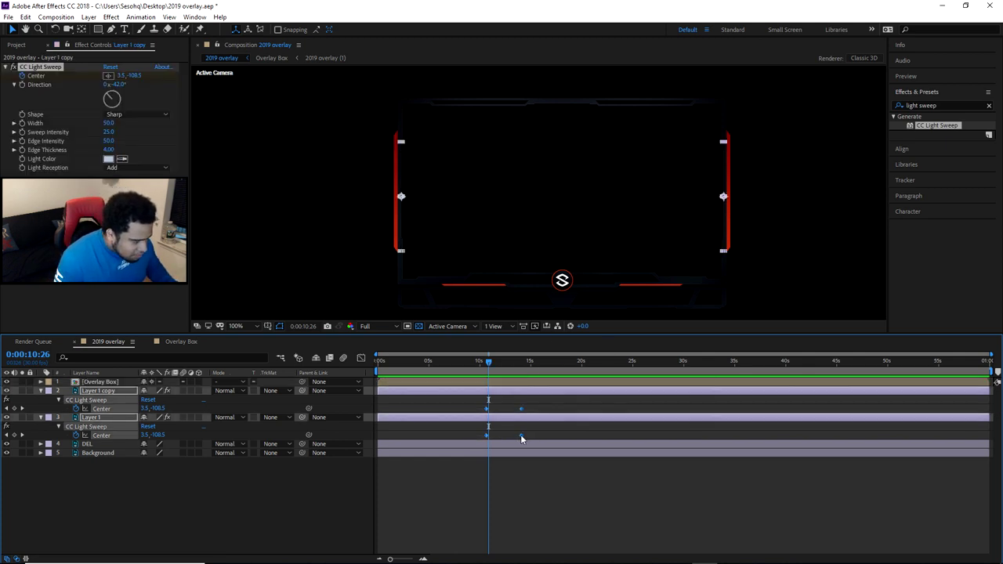
right_click(521, 436)
mouse_move(587, 427)
click(666, 465)
Sharpen the speed curve peak of both layers' Center keyframes with longer easing handles and preview the result from the start
click(360, 357)
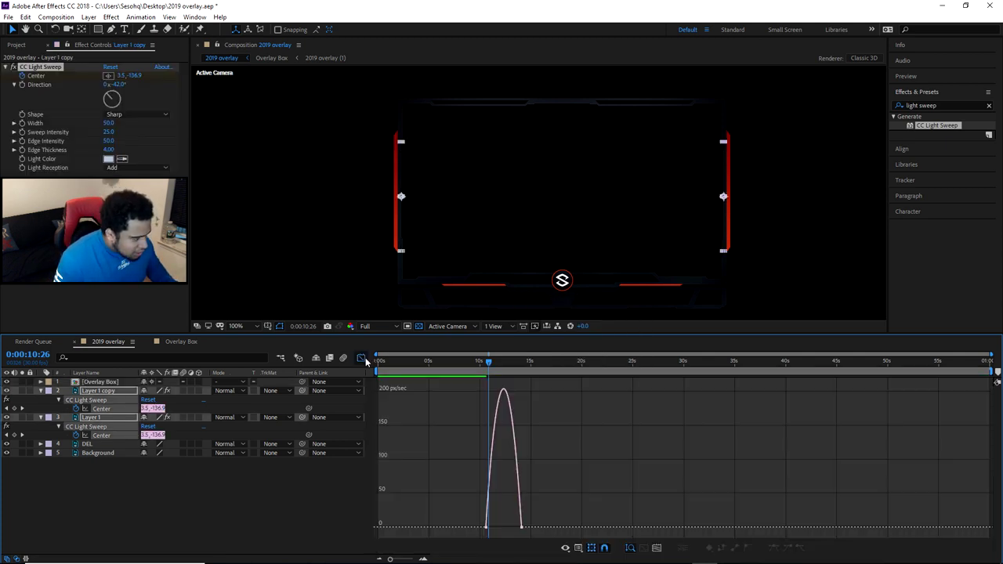
drag(465, 511, 560, 542)
drag(490, 527, 515, 529)
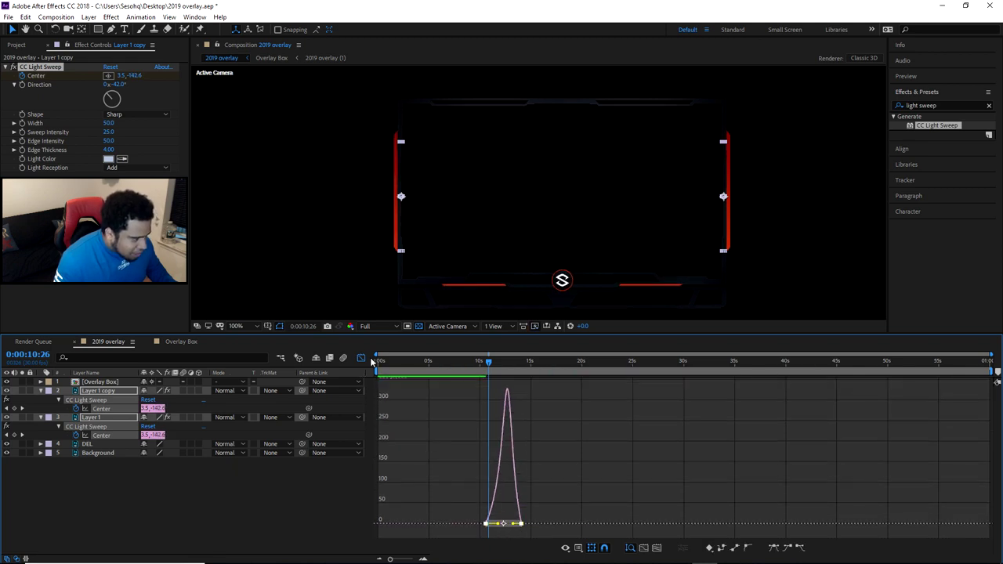
click(361, 357)
key(Home)
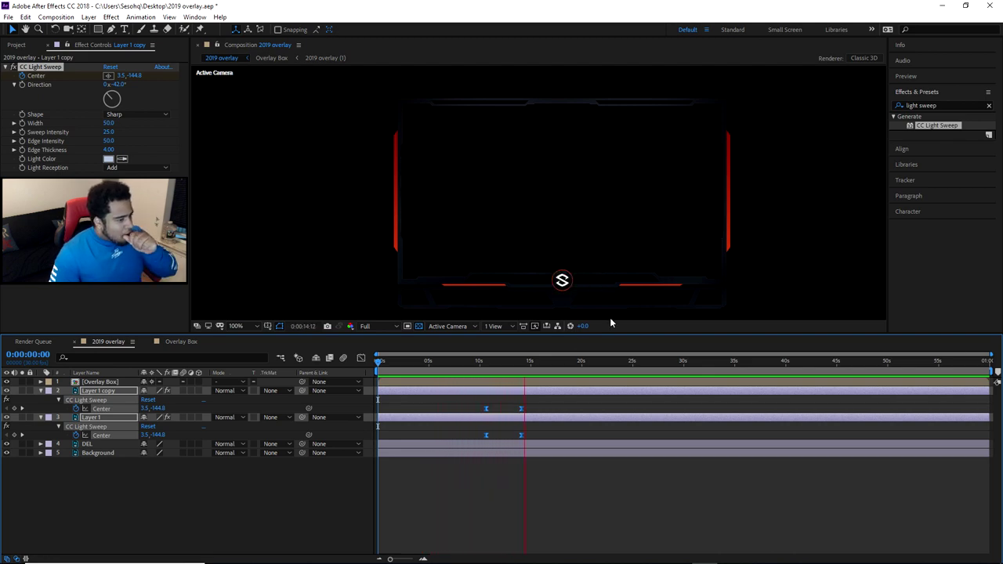
key(space)
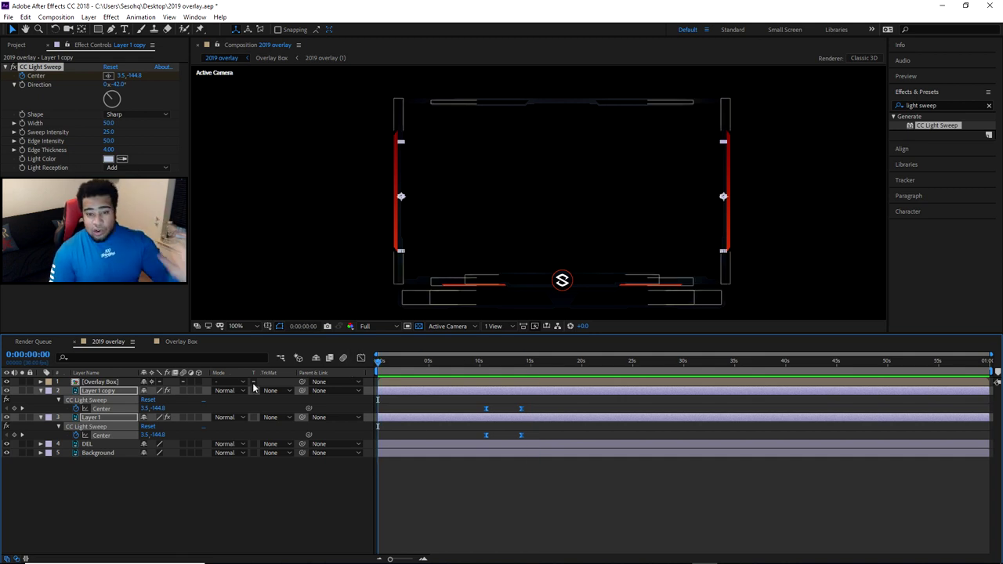
Hide the Background and DEL layers in the 2019 overlay composition to leave the overlay on transparency
click(7, 453)
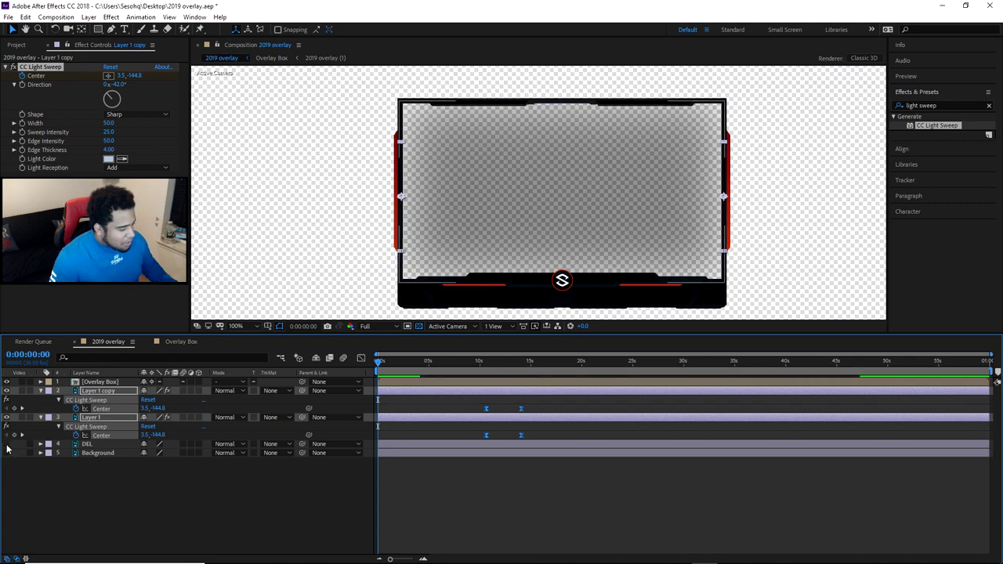
click(7, 443)
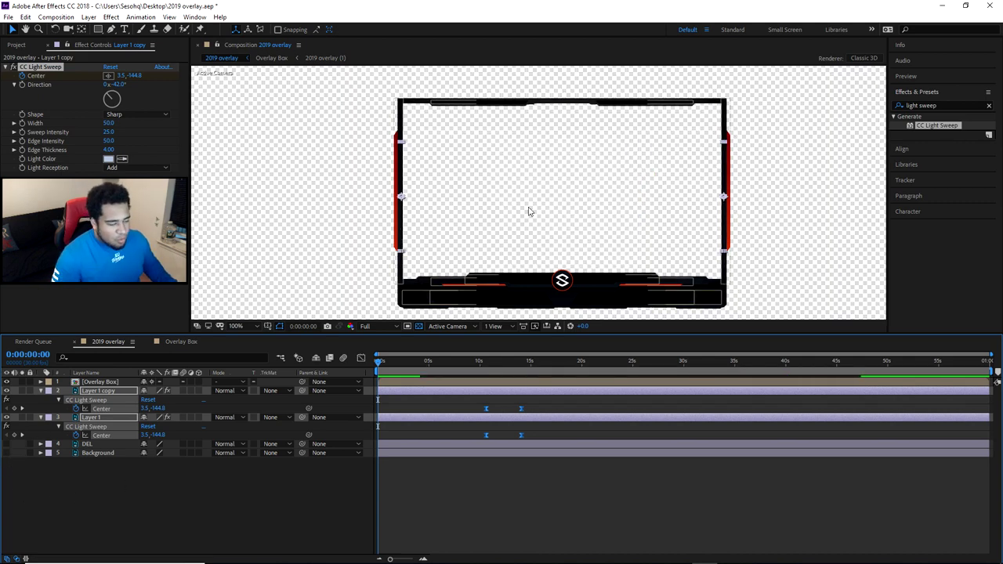
click(779, 201)
key(space)
drag(764, 259, 750, 220)
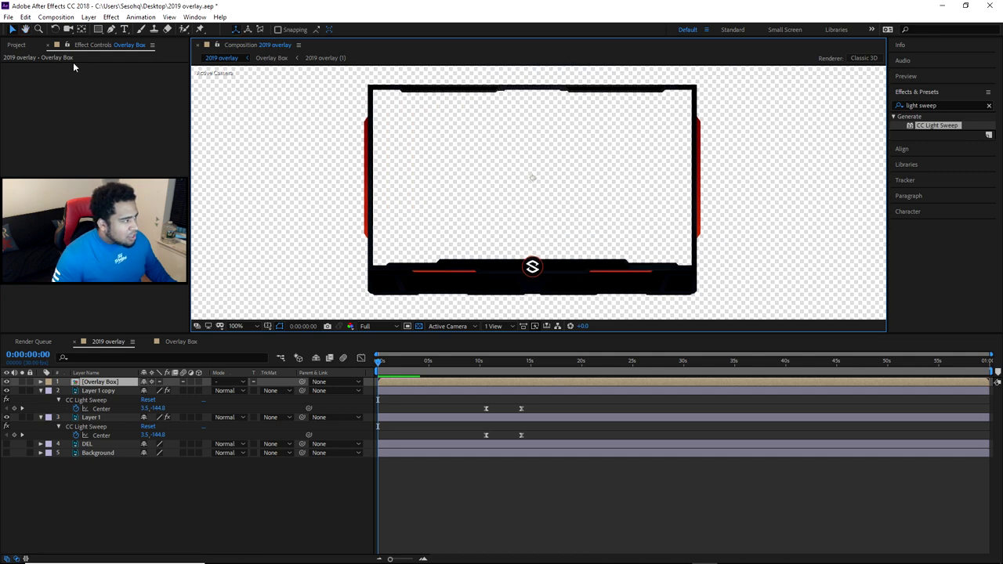
Add the 2019 overlay composition to the render queue and set its output module to QuickTime format with RGB + Alpha channels
click(57, 18)
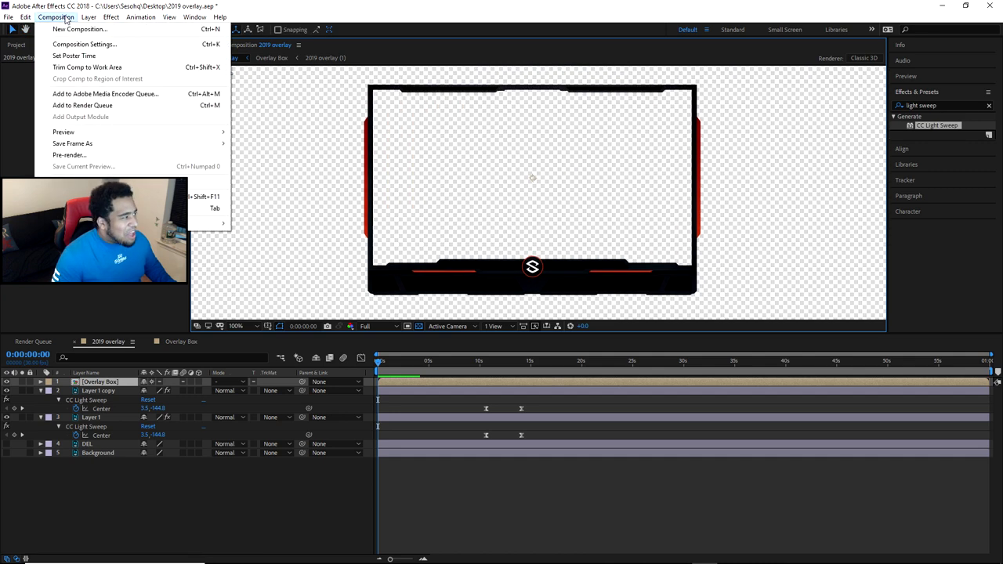
click(89, 105)
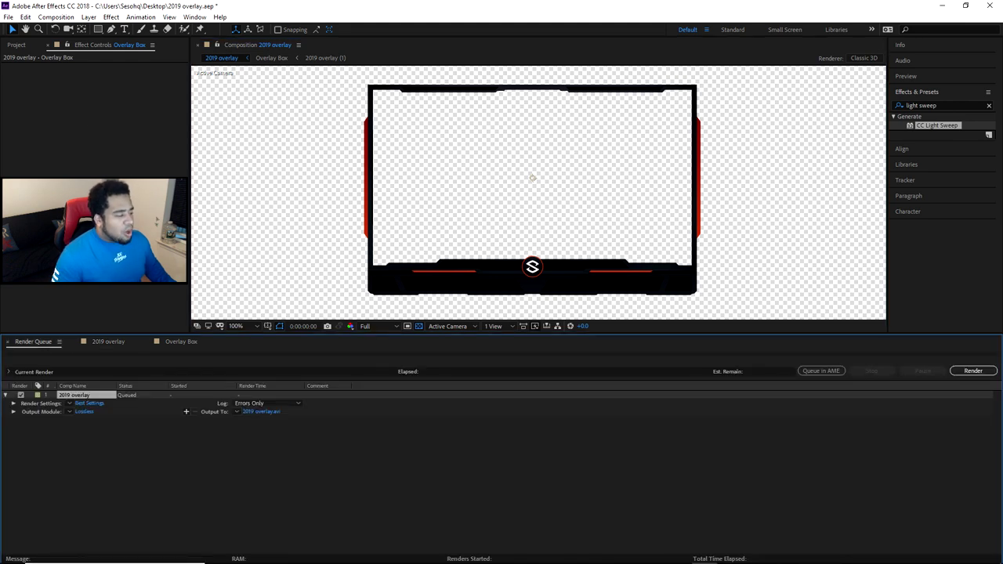
click(83, 410)
click(477, 154)
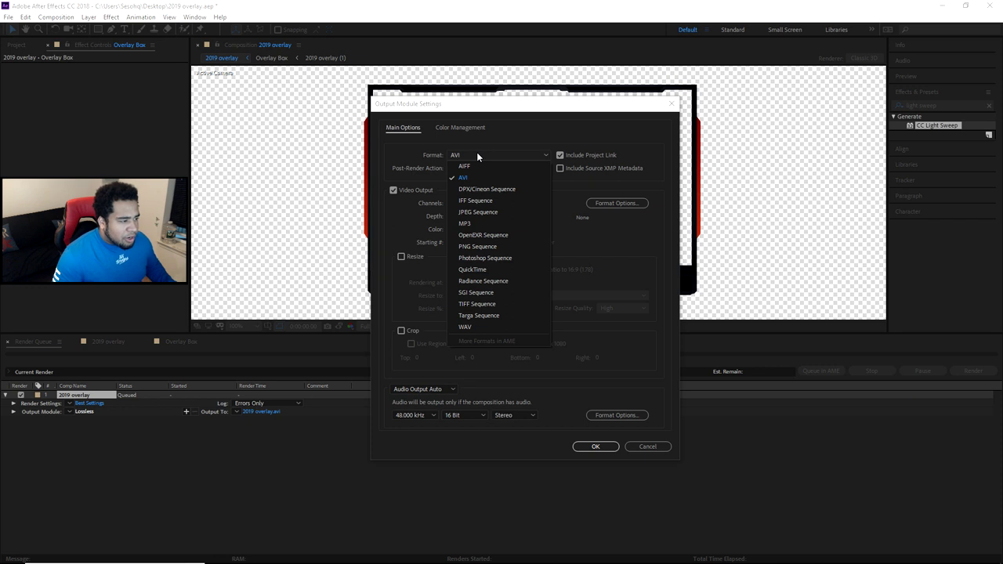
click(477, 269)
click(458, 203)
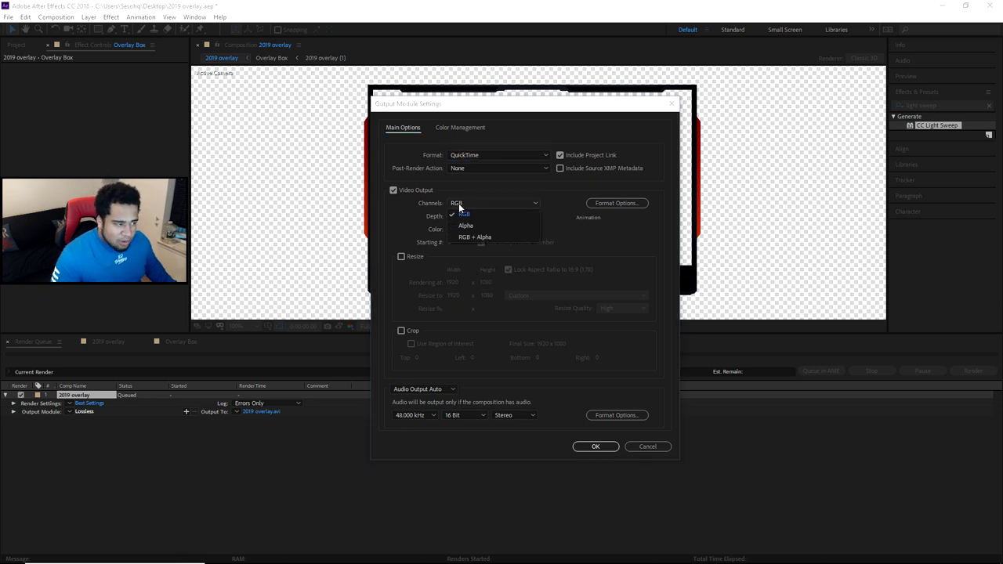
click(494, 238)
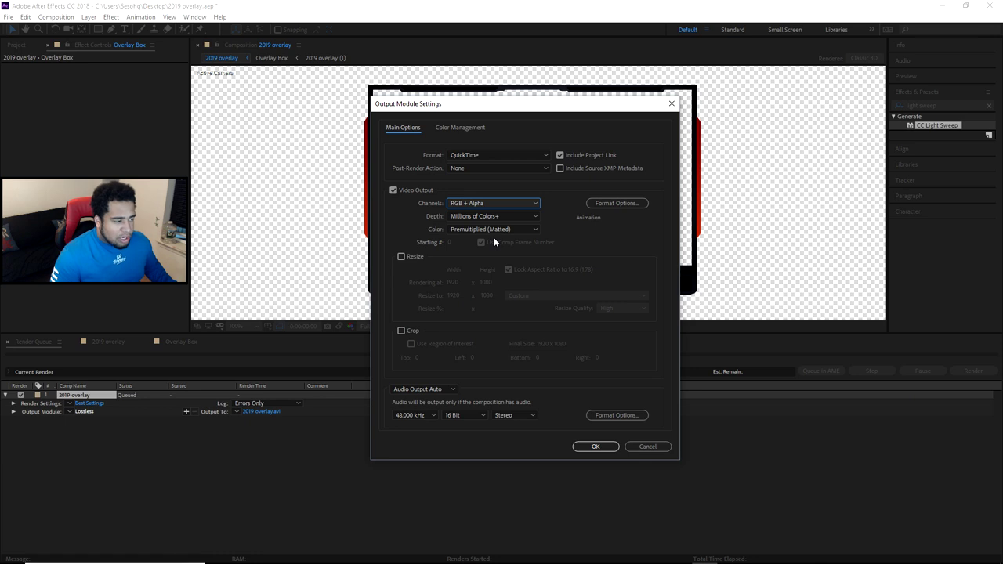
click(595, 446)
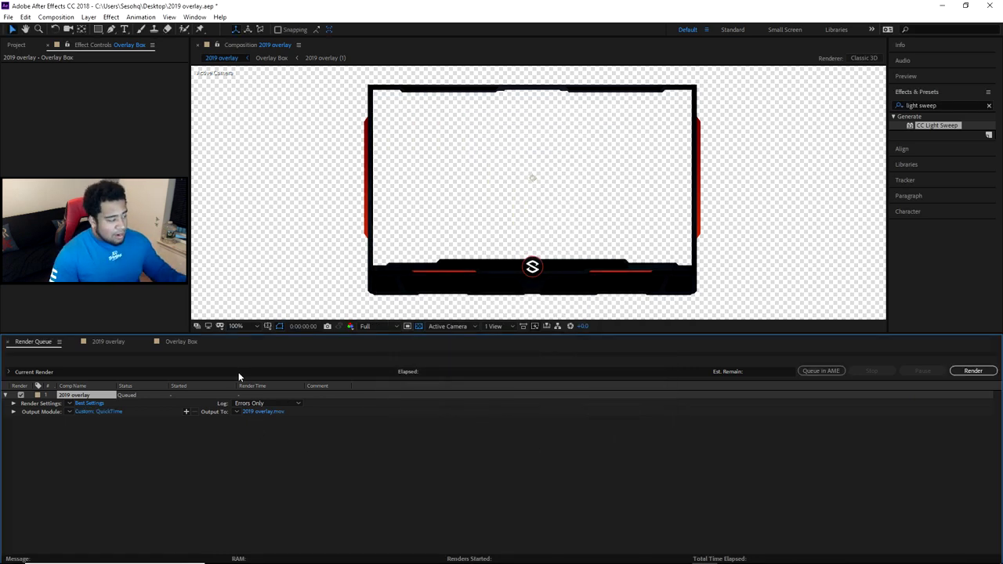
Check the quality, resolution, frame rate and time span in the queued composition's render settings and accept them
click(90, 403)
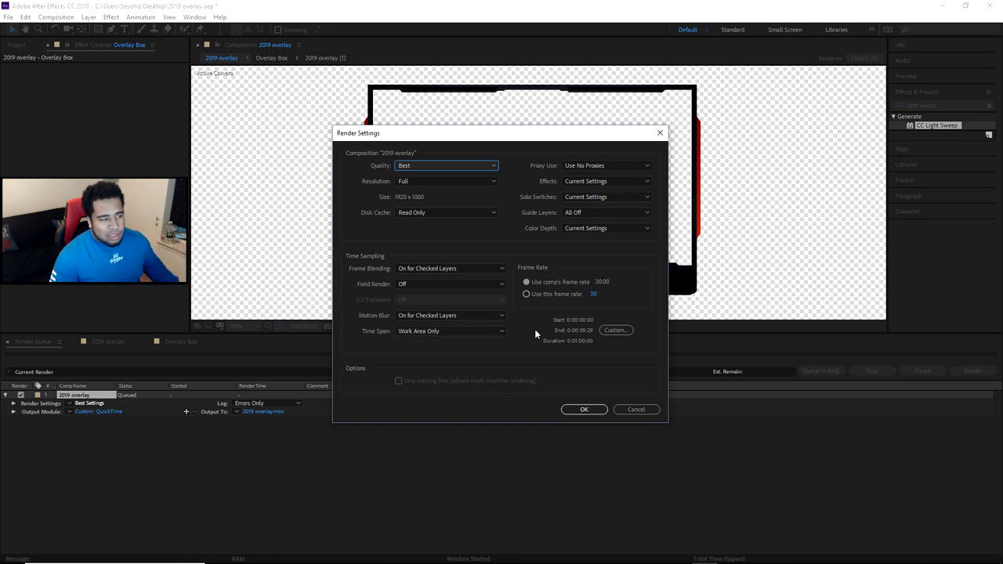
click(585, 408)
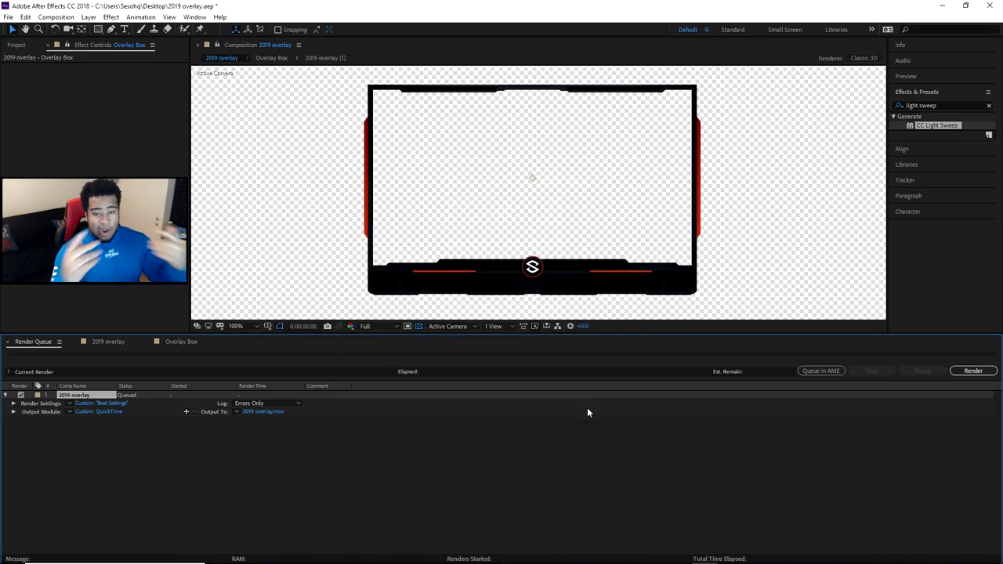